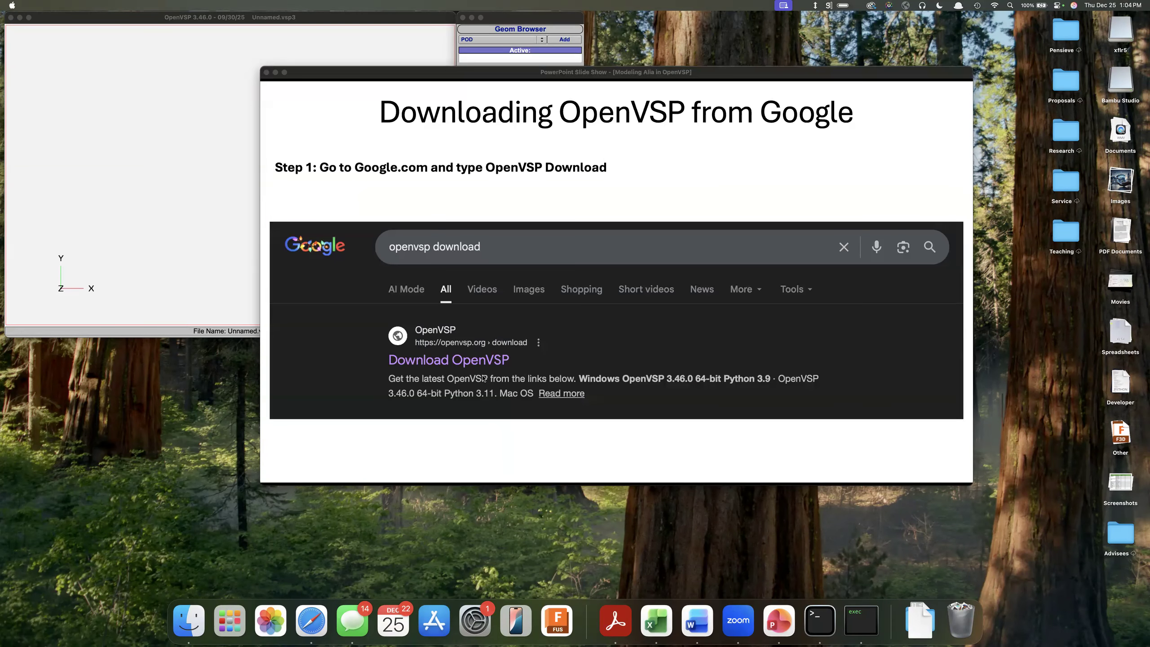
# Page through the slides on downloading OpenVSP, unzipping the folder and giving permission to run on Mac and Windows
pyautogui.click(482, 375)
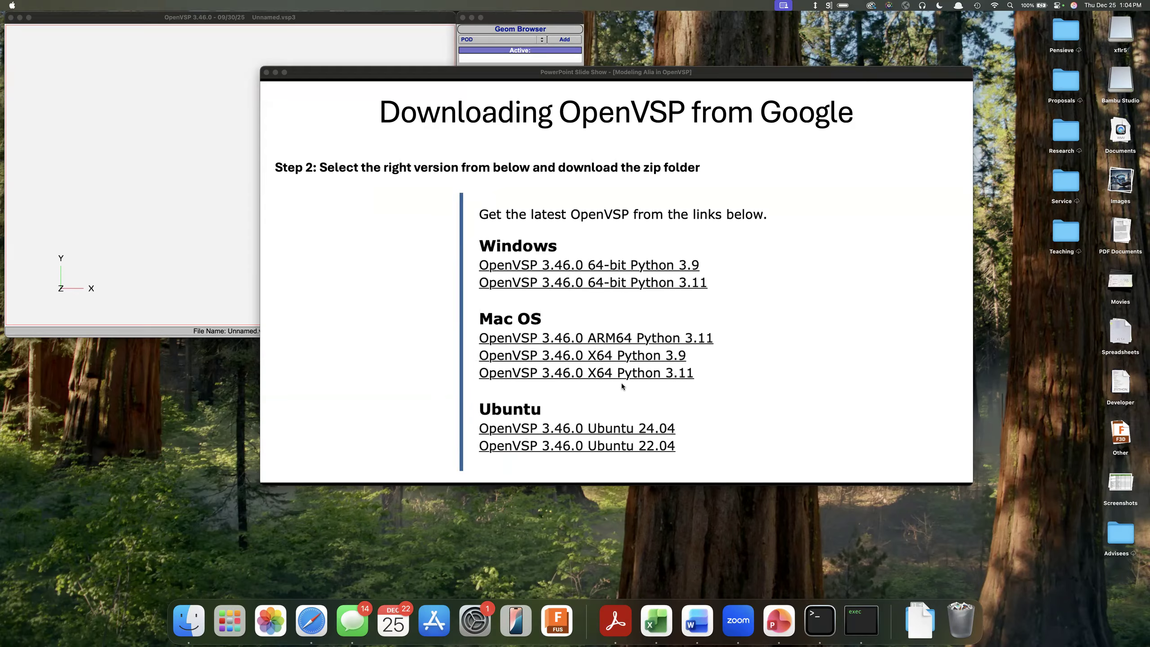
pyautogui.press('Right')
pyautogui.press('Left')
pyautogui.press('Right')
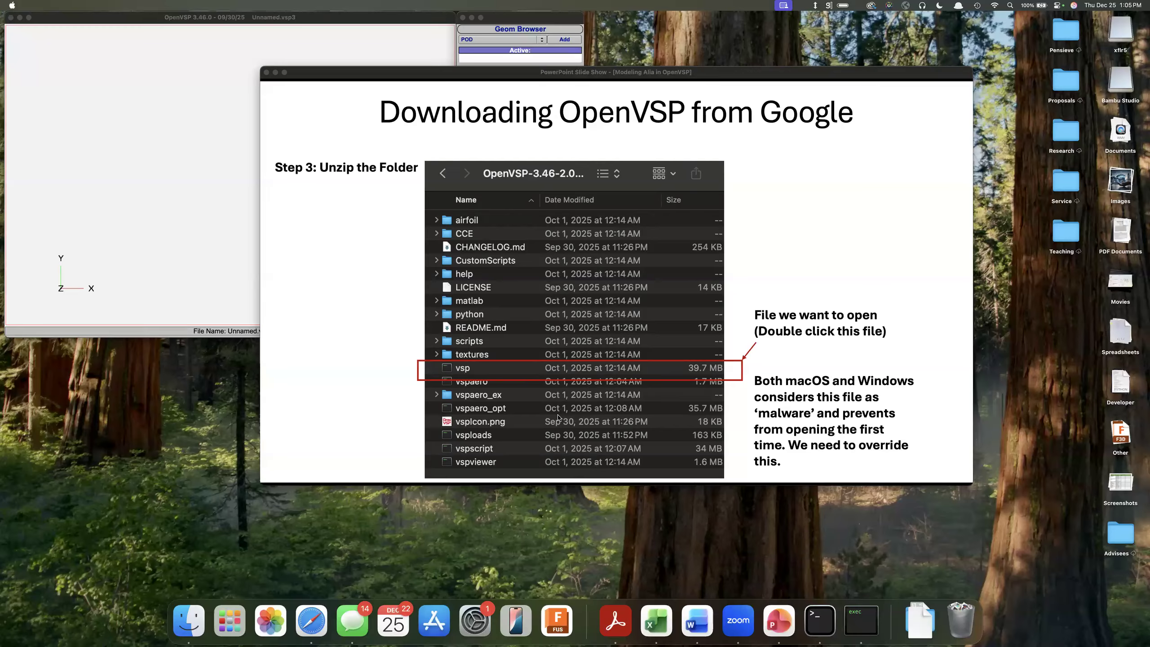
pyautogui.click(544, 378)
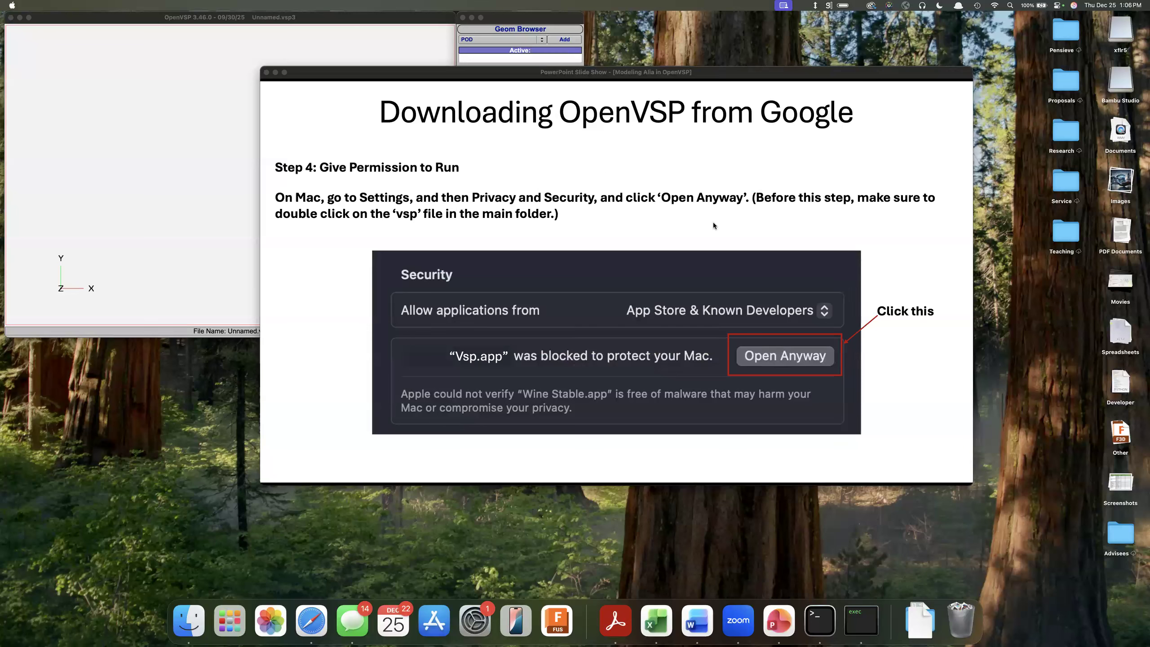
pyautogui.click(659, 221)
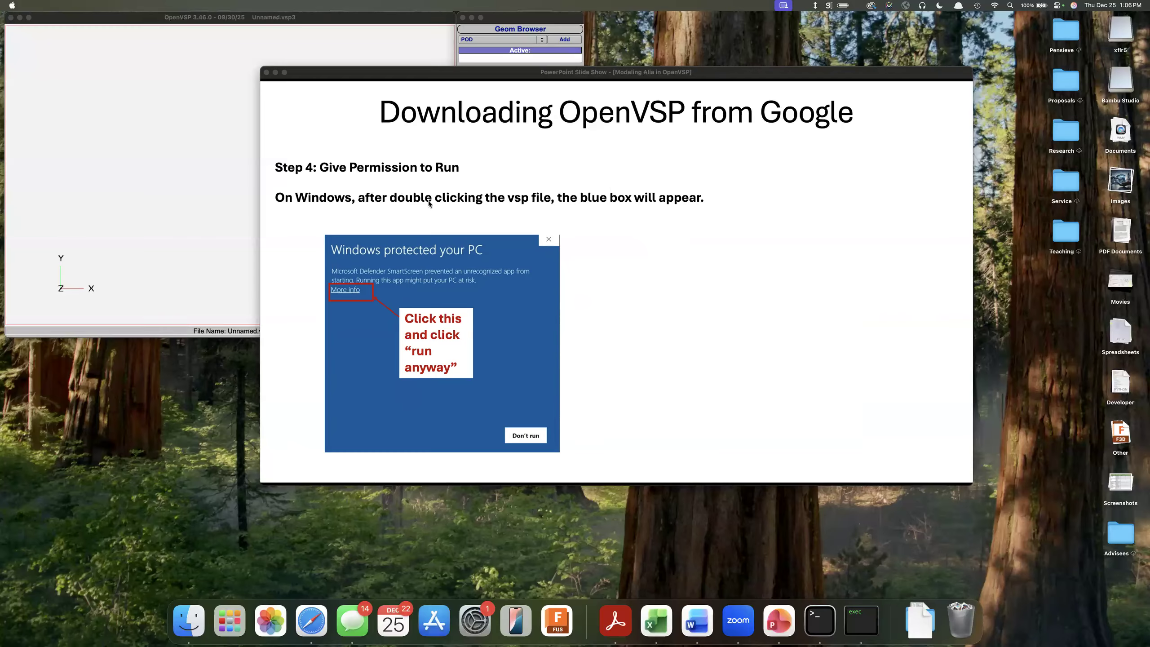
# Put away the slide show and arrange the enlarged OpenVSP model window and Geom Browser side by side
pyautogui.click(276, 72)
pyautogui.moveTo(535, 26); pyautogui.dragTo(788, 154)
pyautogui.moveTo(569, 142); pyautogui.dragTo(604, 145)
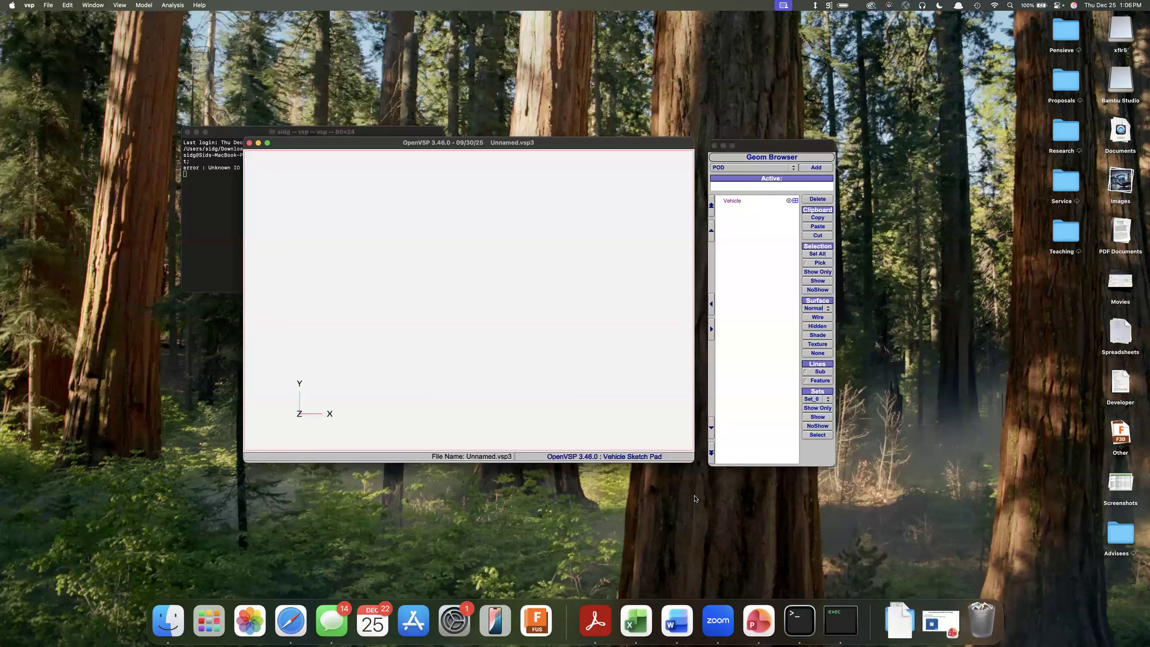
pyautogui.click(693, 463)
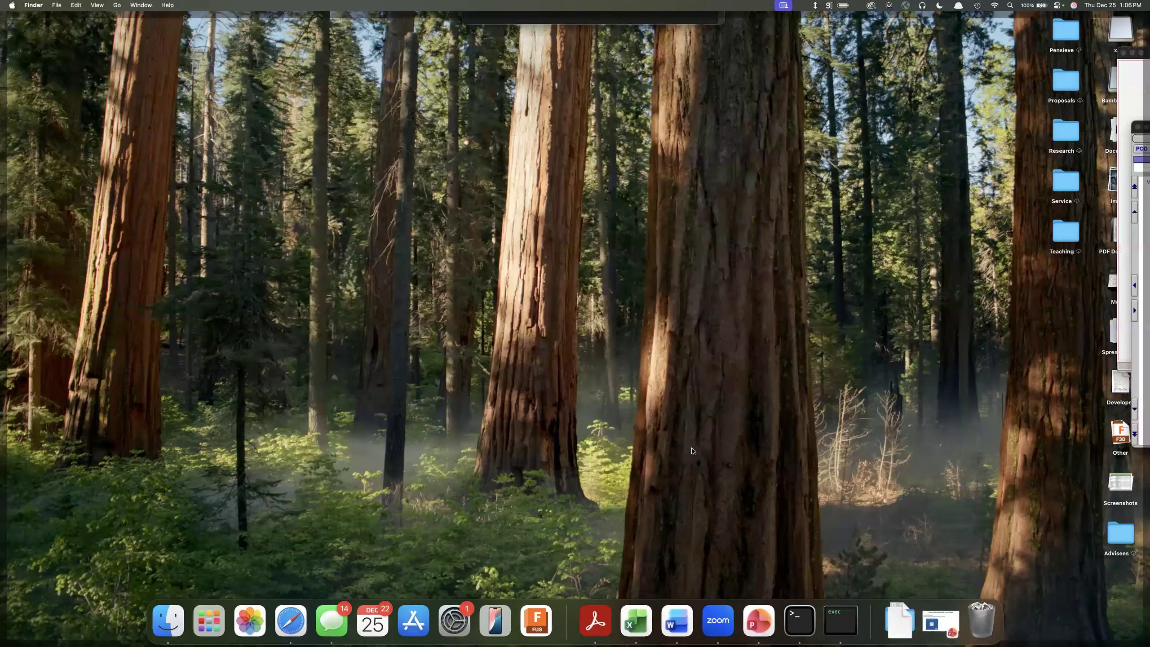
pyautogui.click(695, 463)
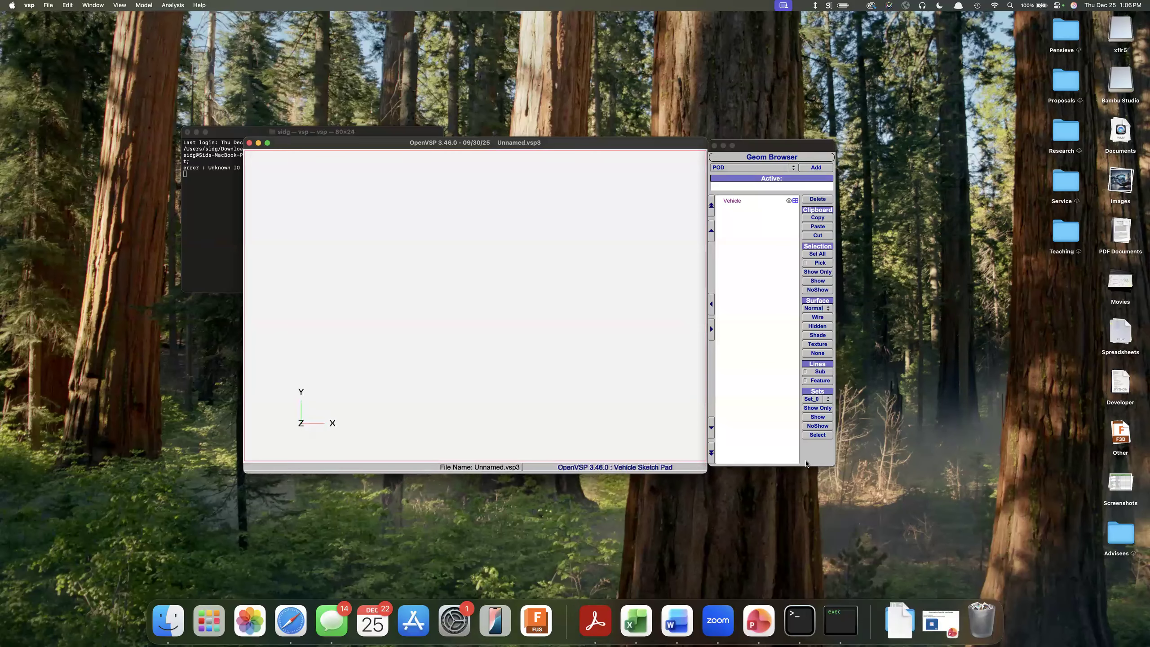
pyautogui.moveTo(833, 463); pyautogui.dragTo(839, 470)
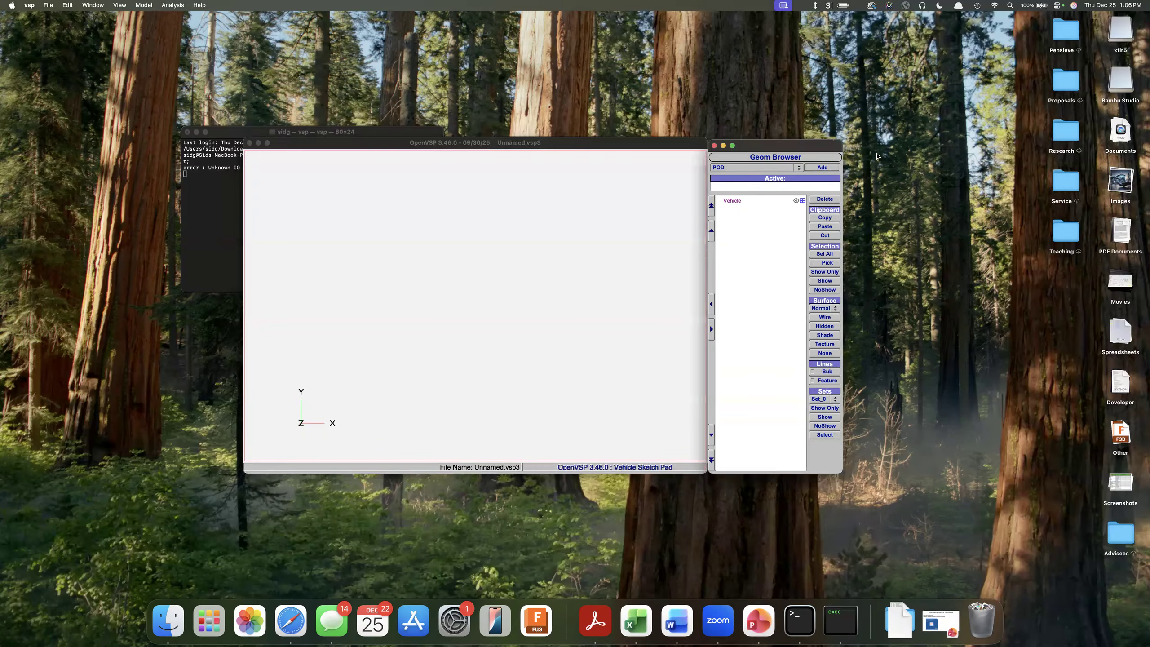
pyautogui.moveTo(841, 139); pyautogui.dragTo(848, 137)
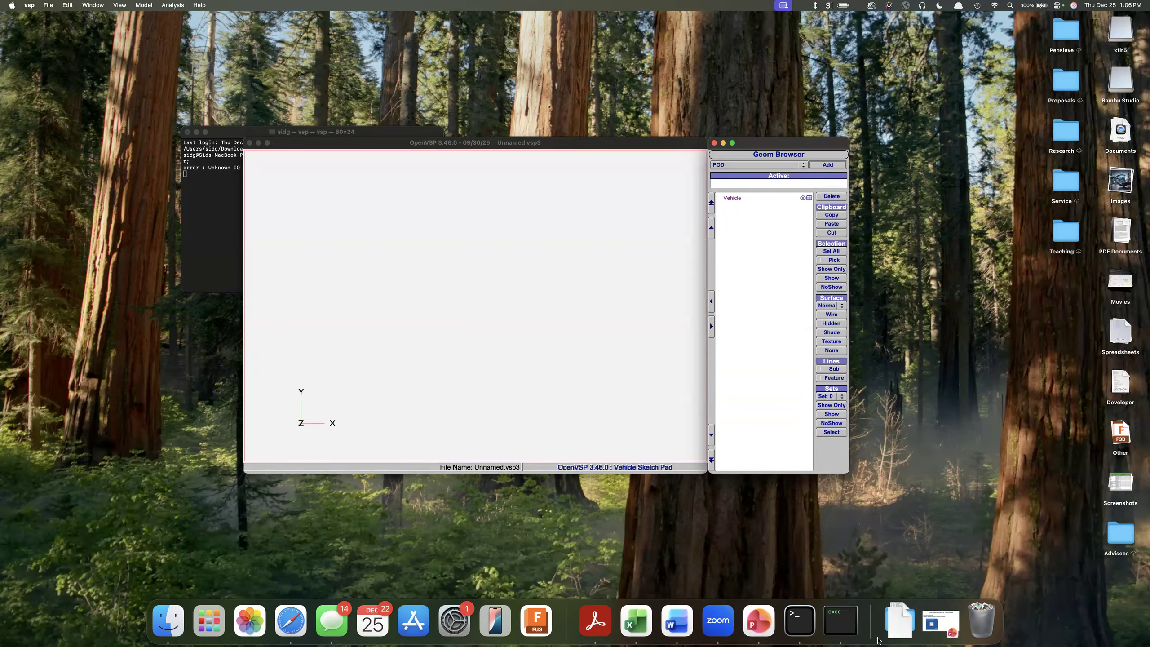
# Switch to PowerPoint, advance the slide show to Alia's Wing Dimensions, and exit to the editing view
pyautogui.click(762, 639)
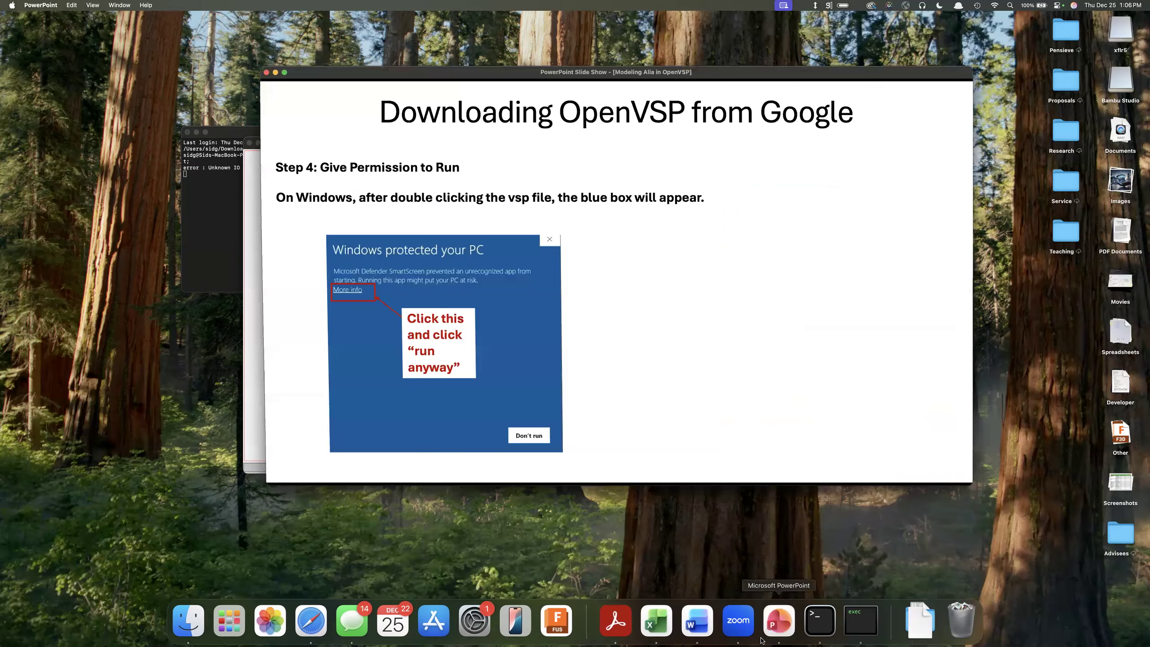
pyautogui.click(656, 383)
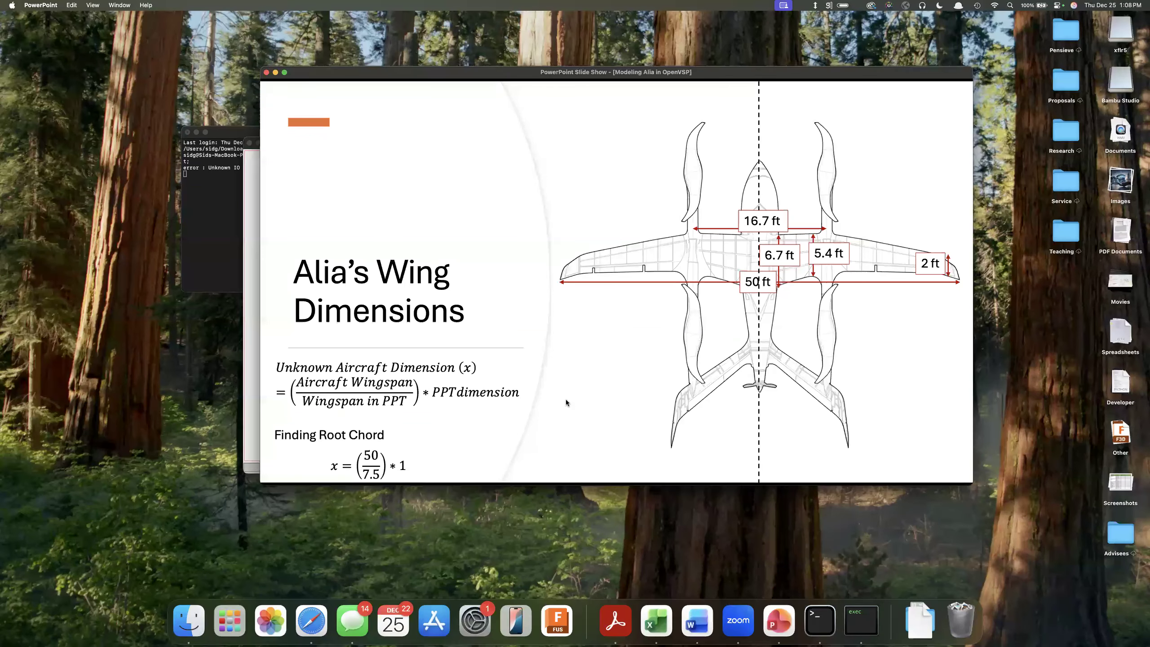
pyautogui.press('Escape')
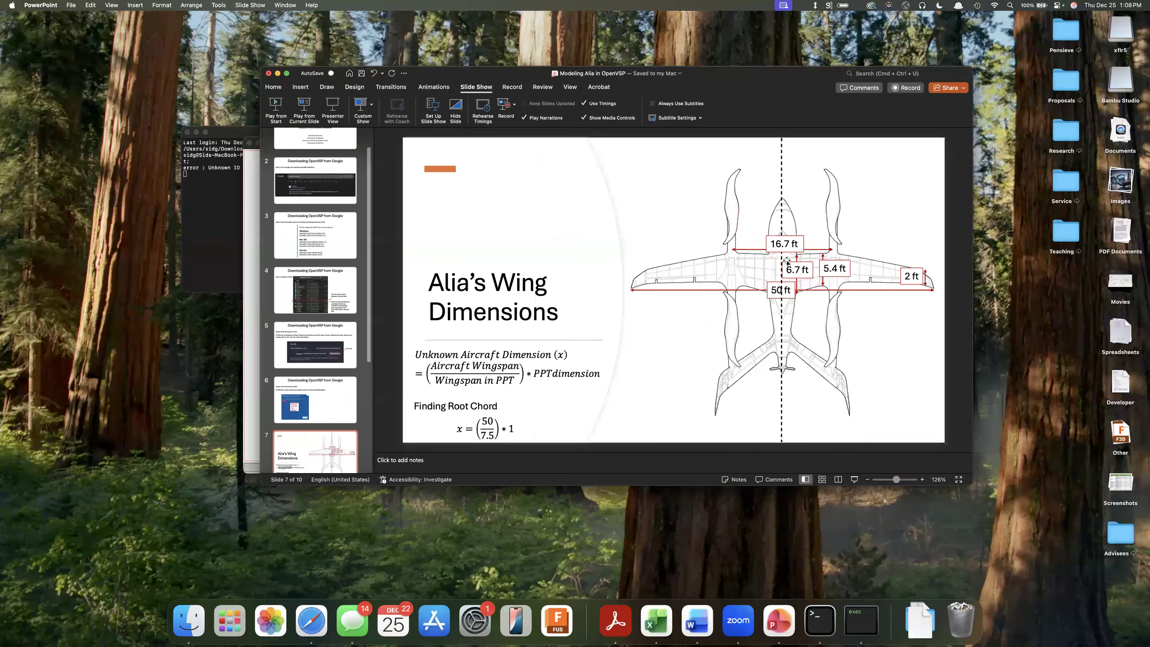
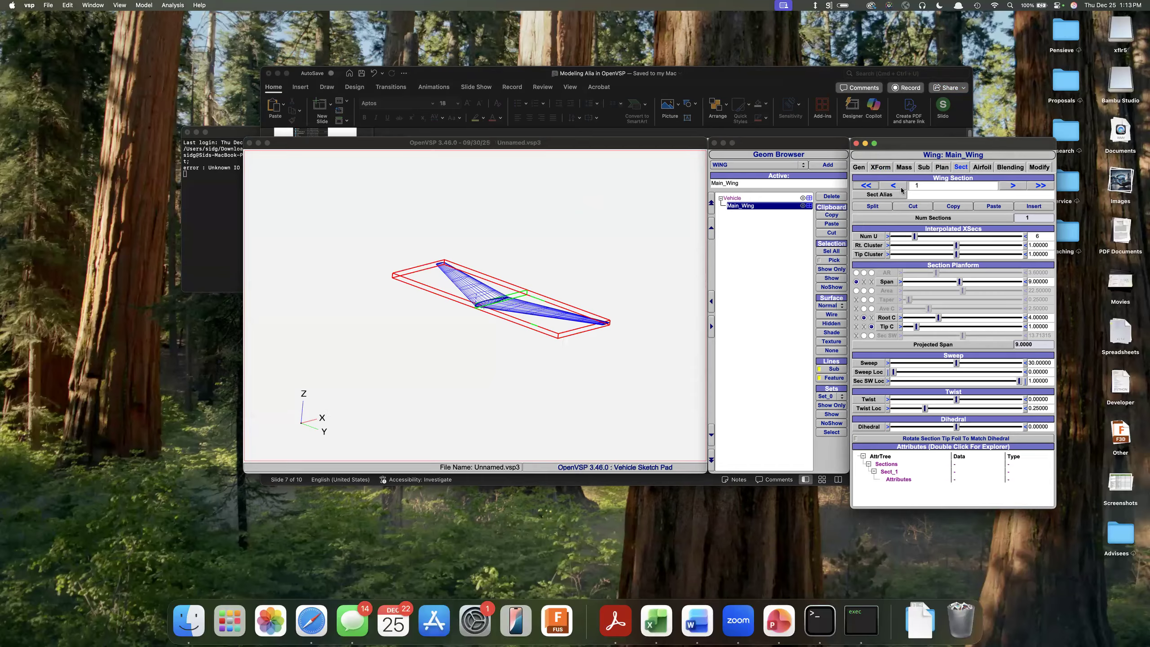
# Insert a second section into Main_Wing and select it to inspect its location at the wing tip
pyautogui.click(1008, 188)
pyautogui.click(1017, 188)
pyautogui.click(1039, 207)
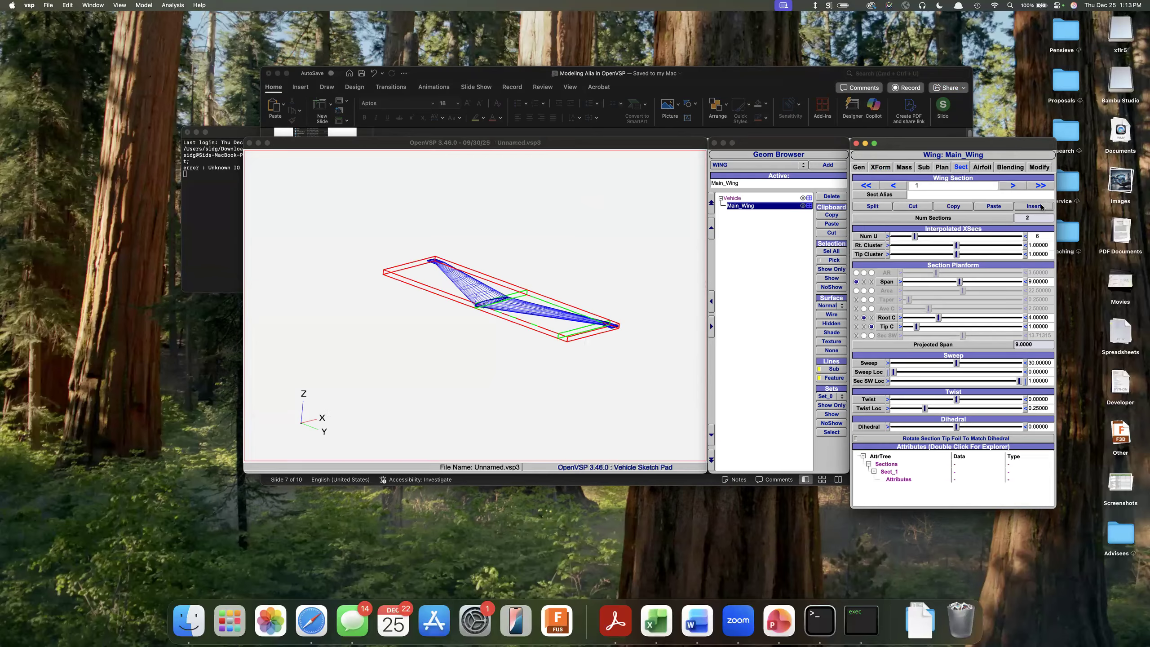
pyautogui.click(615, 357)
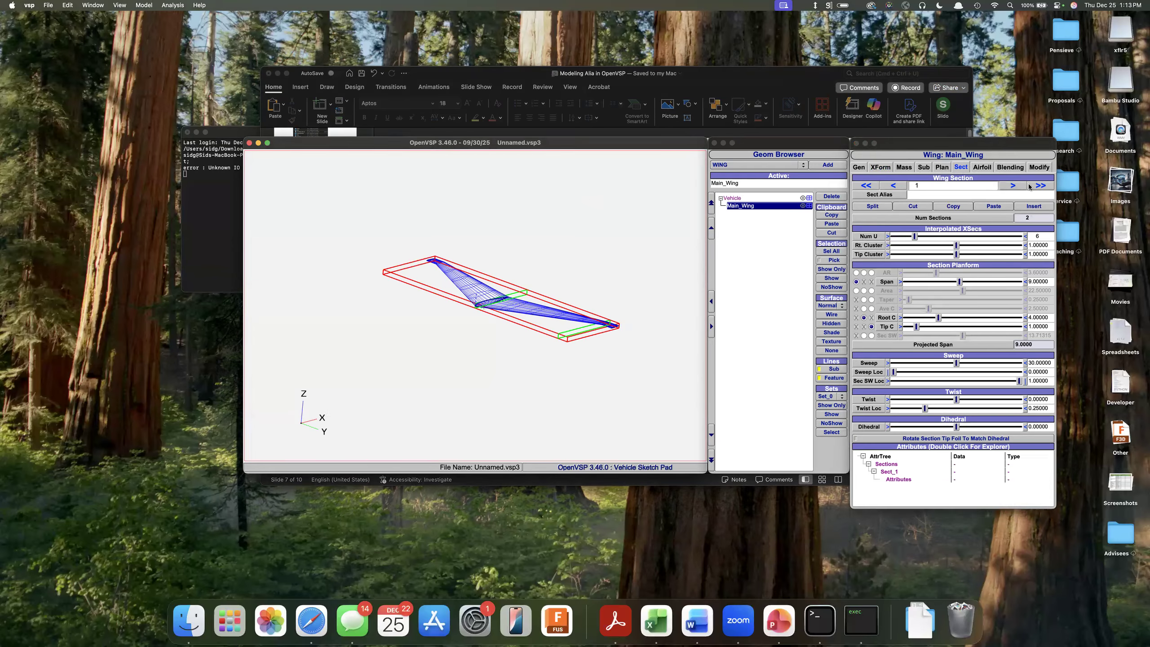
pyautogui.click(1028, 207)
pyautogui.click(643, 364)
pyautogui.moveTo(643, 364); pyautogui.dragTo(569, 289)
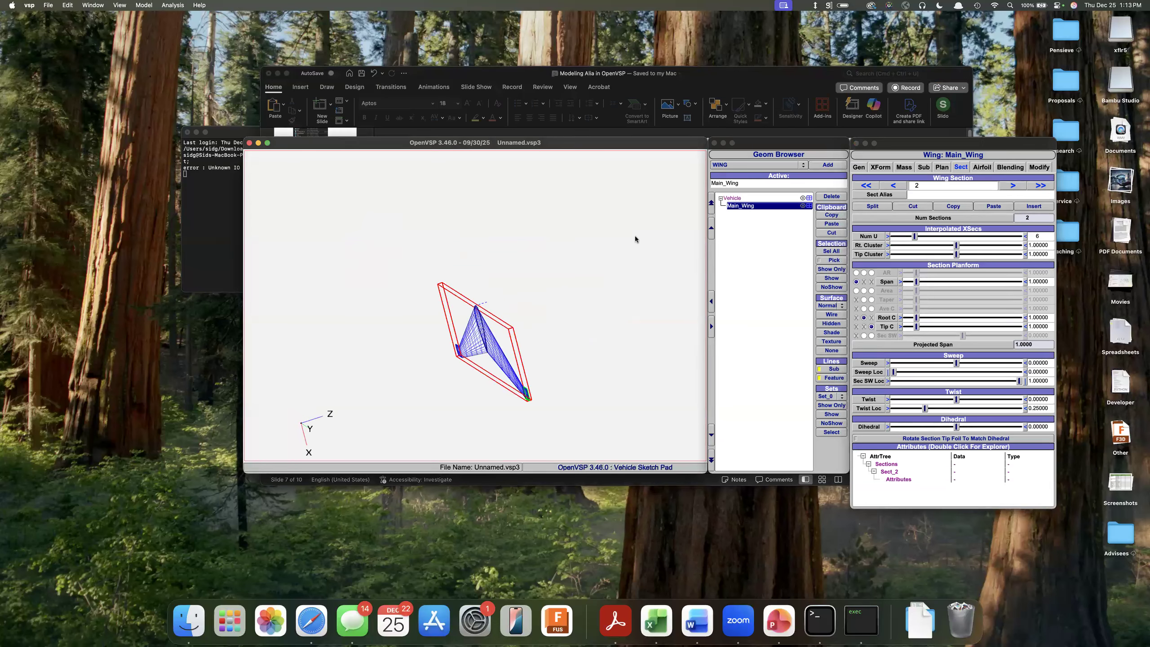
pyautogui.moveTo(402, 363); pyautogui.dragTo(691, 339)
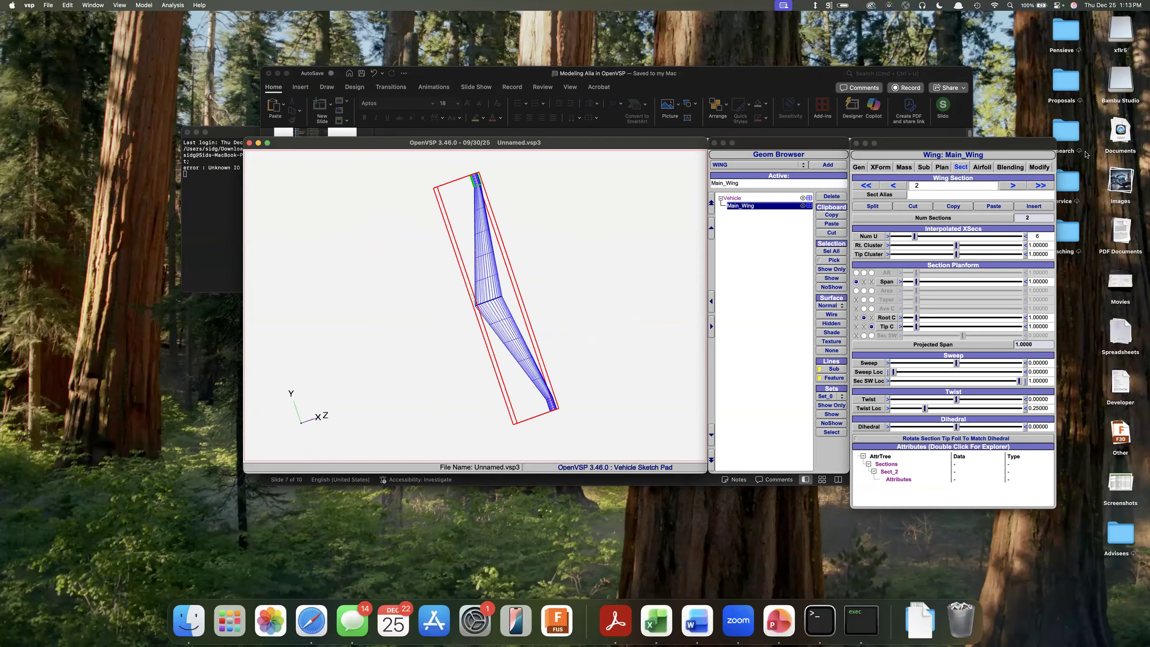
pyautogui.moveTo(477, 340); pyautogui.dragTo(874, 187)
# Select section 1 of Main_Wing and place the PowerPoint wing dimensions slide beside the wing parameters
pyautogui.click(901, 184)
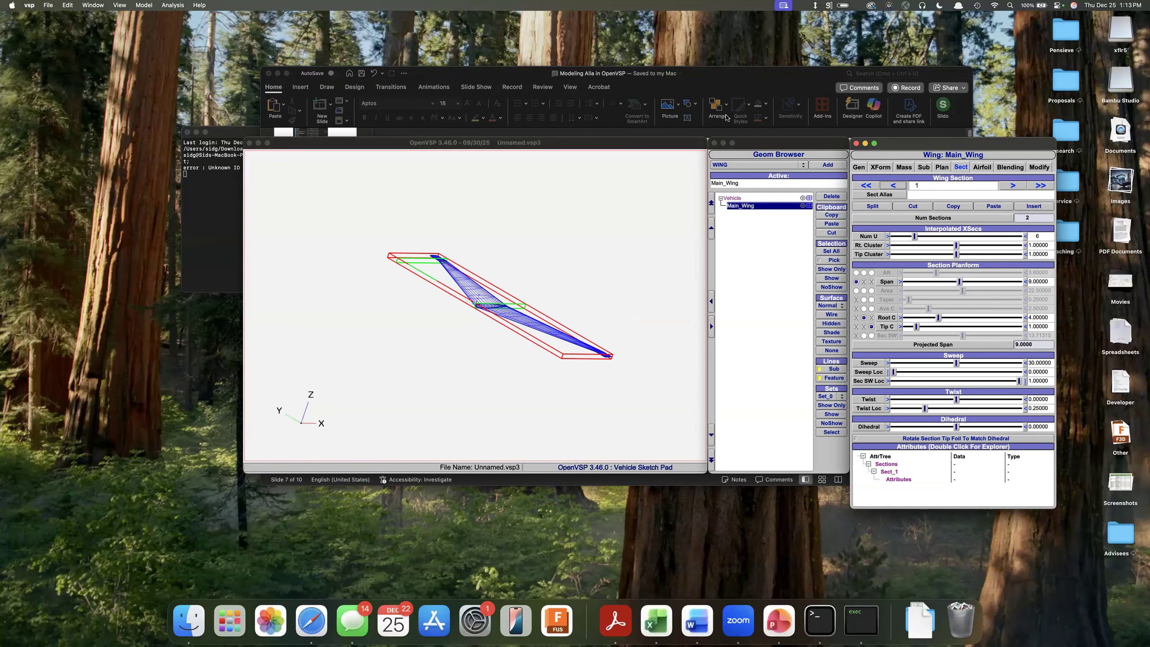
pyautogui.moveTo(704, 76); pyautogui.dragTo(673, 128)
pyautogui.moveTo(491, 105); pyautogui.dragTo(498, 101)
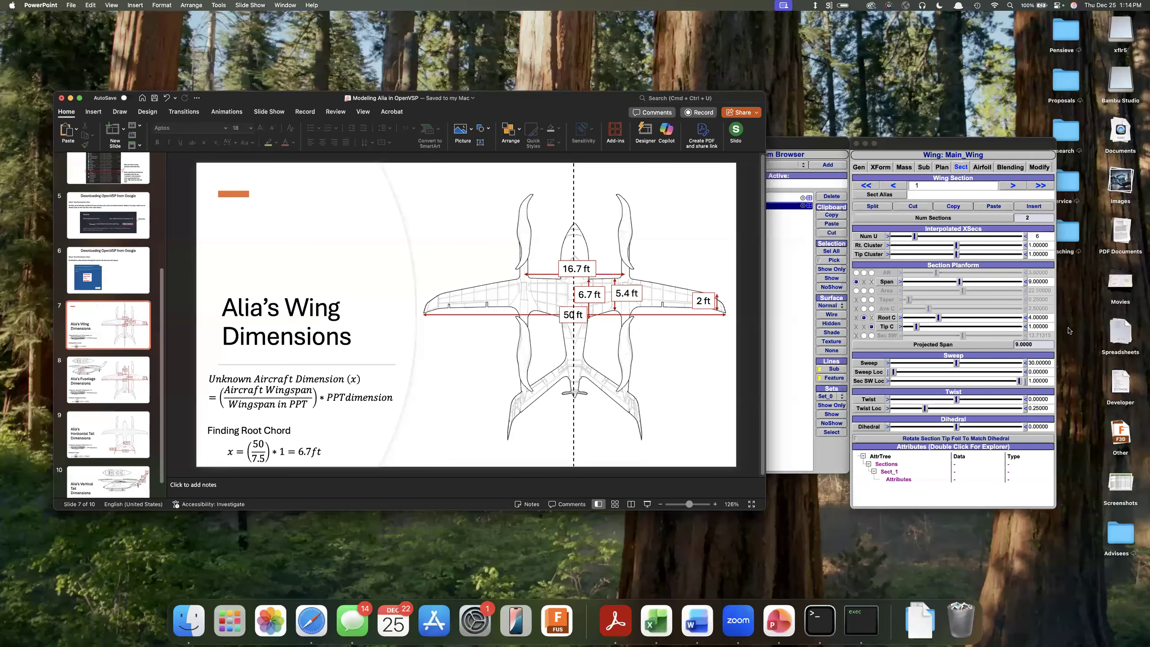
# Set the root chord of wing section 1 to 6.7 and its tip chord to 5.43
pyautogui.moveTo(1049, 318); pyautogui.dragTo(1017, 317)
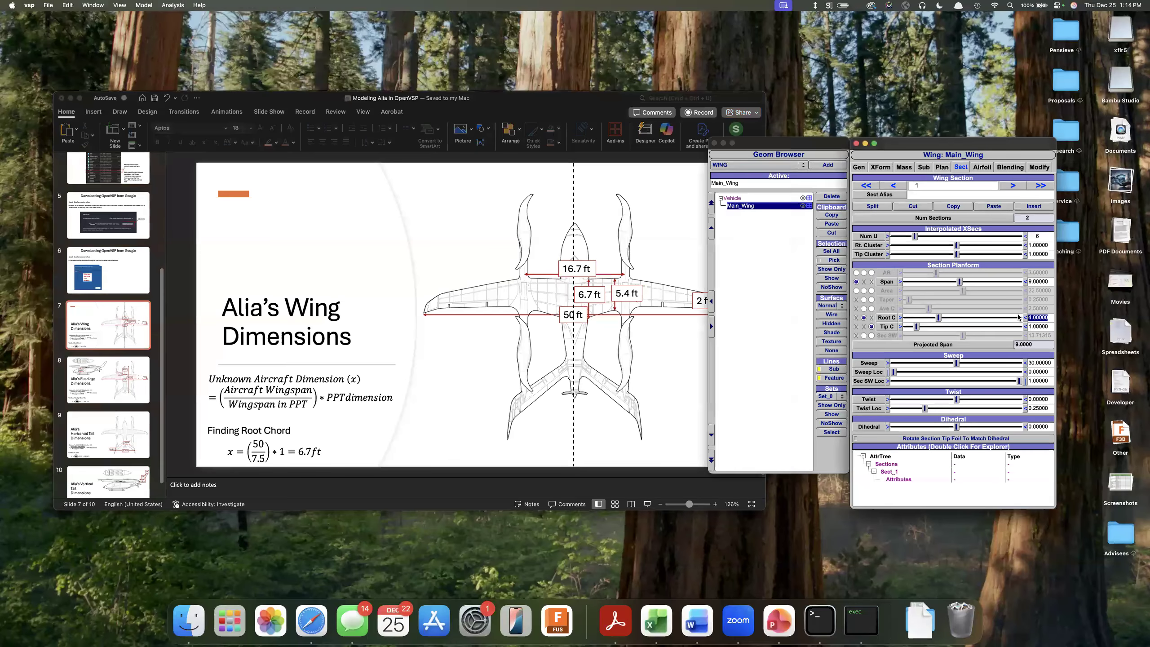
pyautogui.write('6.5')
pyautogui.press('Return')
pyautogui.press('Tab')
pyautogui.write('5.43')
pyautogui.press('Return')
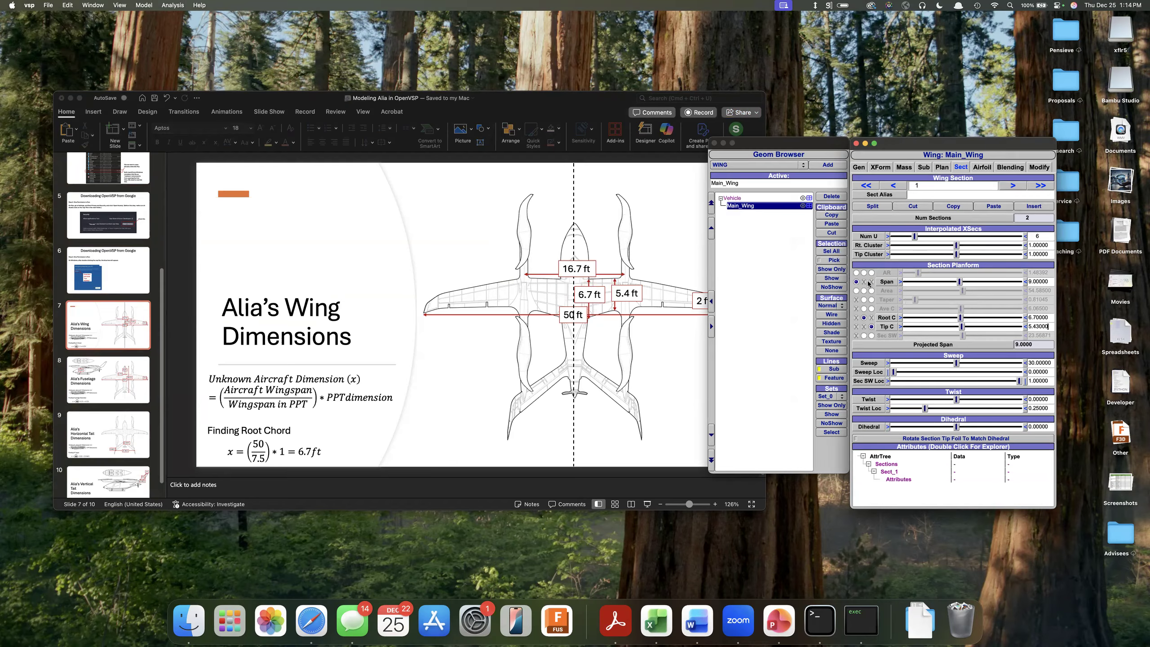
# Set the span of wing section 1 to 8.35 and check the planform in the model view
pyautogui.doubleClick(1039, 281)
pyautogui.write('8.35')
pyautogui.press('Return')
pyautogui.moveTo(597, 96); pyautogui.dragTo(592, 425)
pyautogui.click(607, 272)
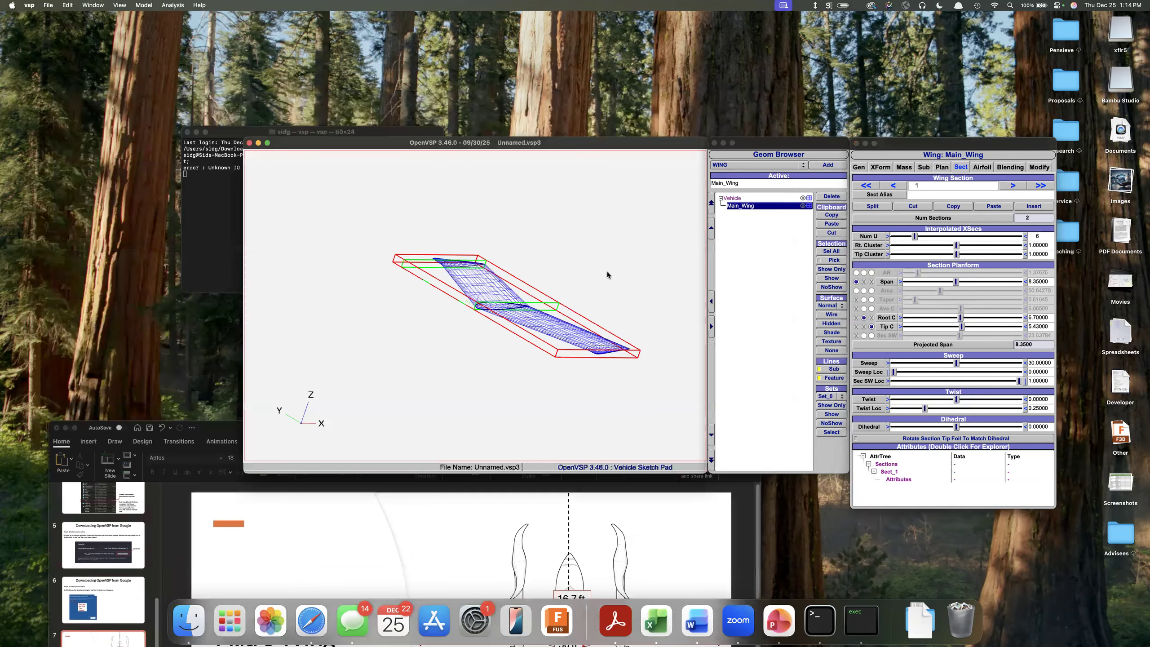
pyautogui.moveTo(558, 326); pyautogui.dragTo(506, 266)
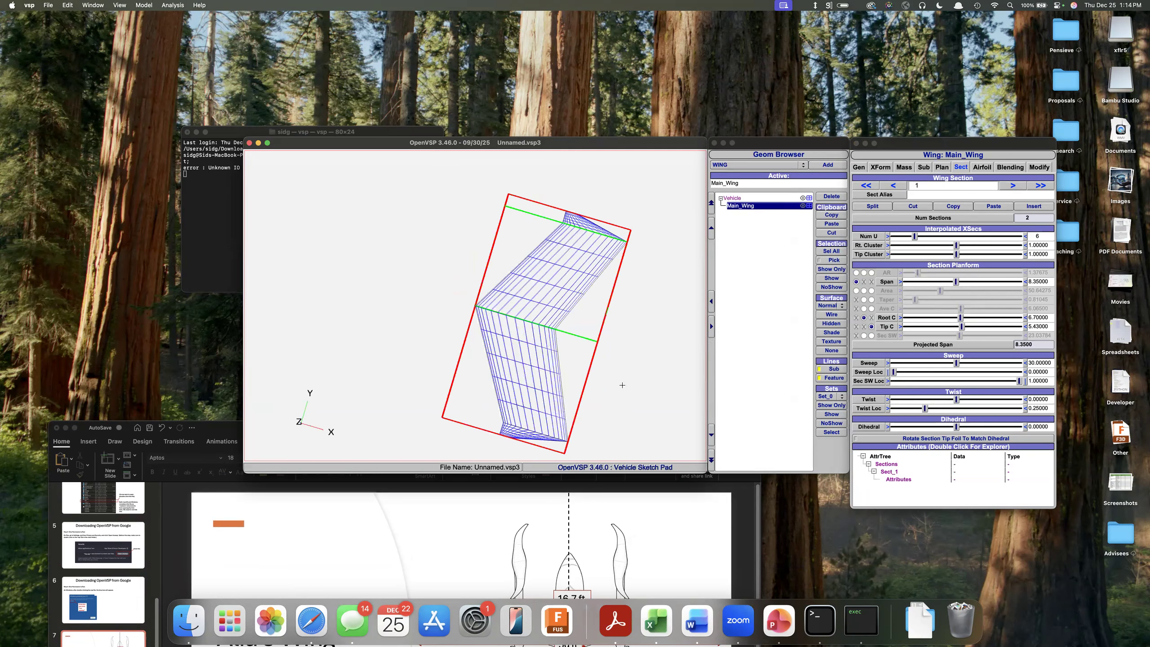
# Arrange the wing dimensions slide and the OpenVSP model window so both can be compared
pyautogui.moveTo(561, 146); pyautogui.dragTo(631, 60)
pyautogui.moveTo(501, 430); pyautogui.dragTo(295, 145)
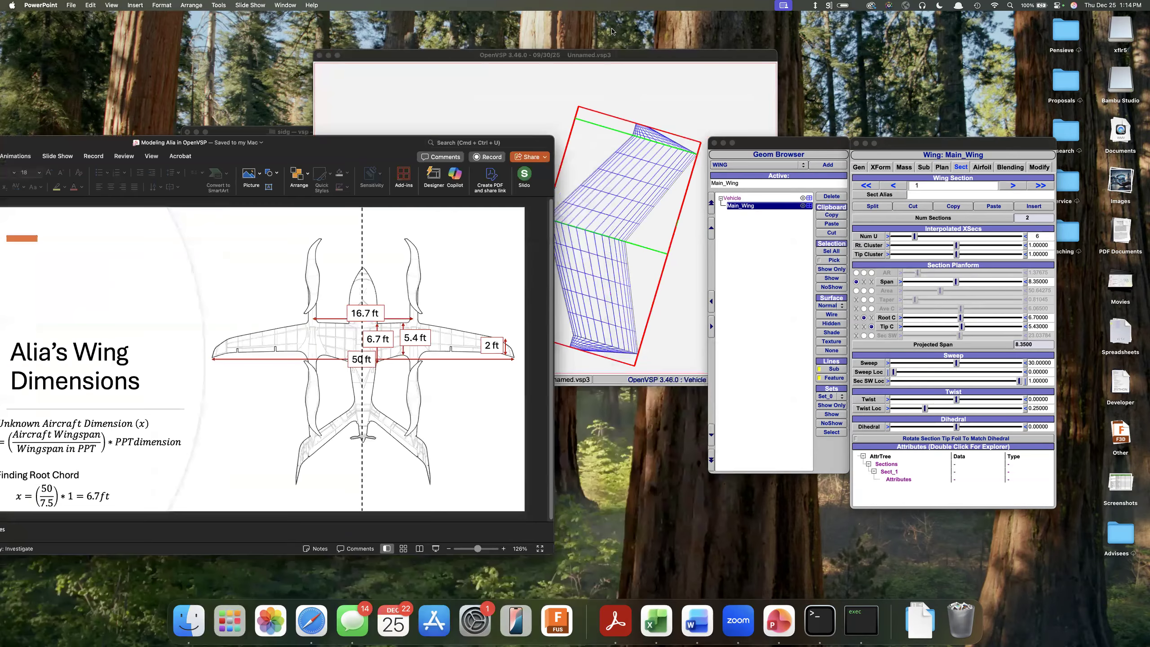
pyautogui.click(614, 56)
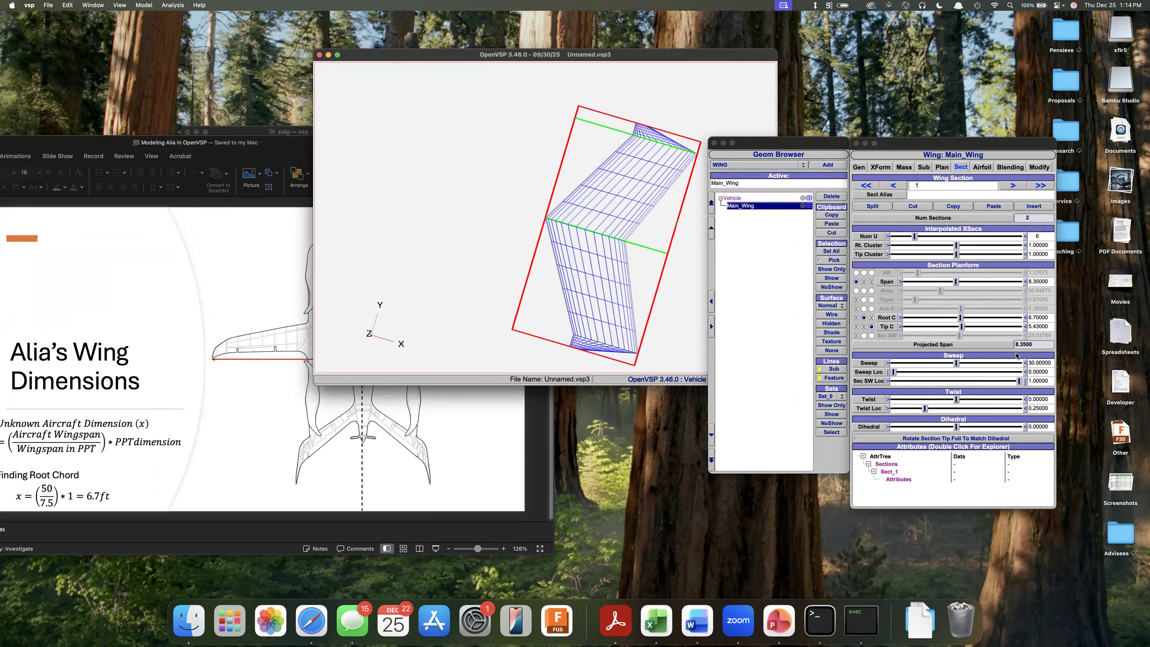
# Set the sweep of wing section 1 to 0 and compare the planform with the slide's drawing
pyautogui.click(1032, 363)
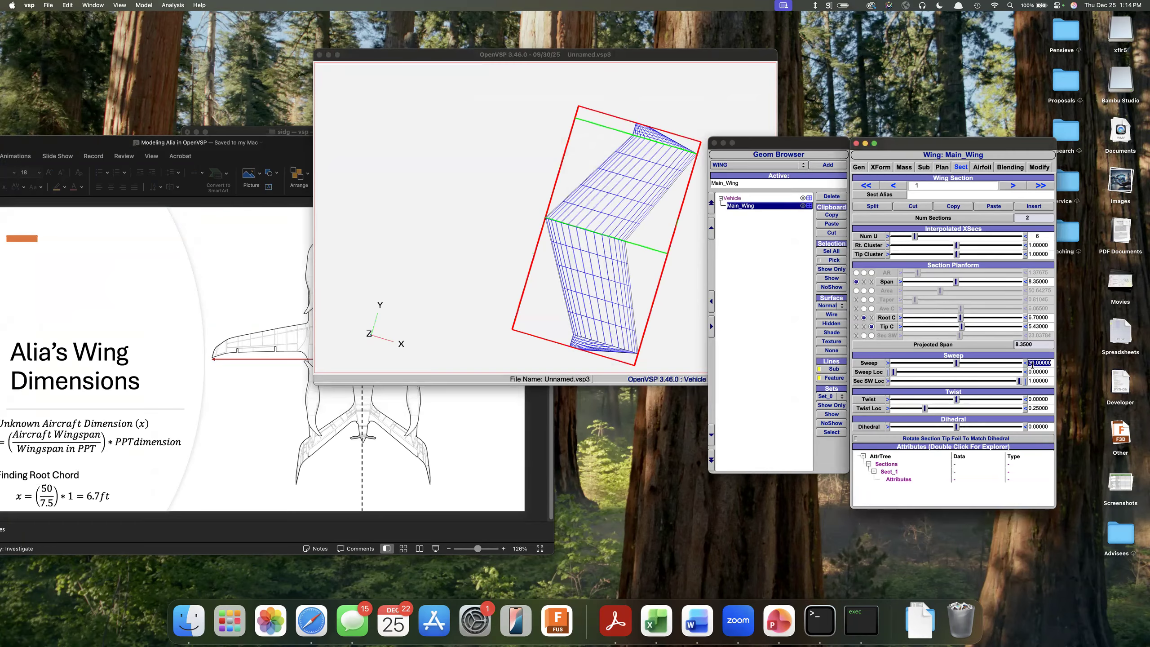
pyautogui.write('0')
pyautogui.press('Return')
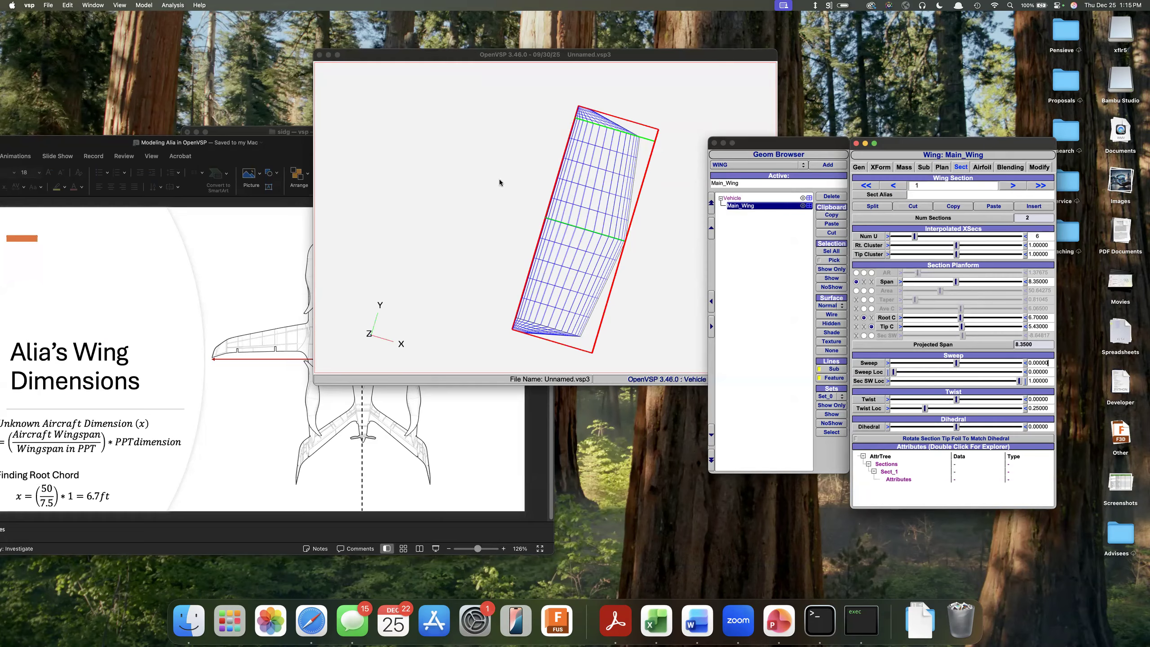
pyautogui.moveTo(615, 310); pyautogui.dragTo(624, 202)
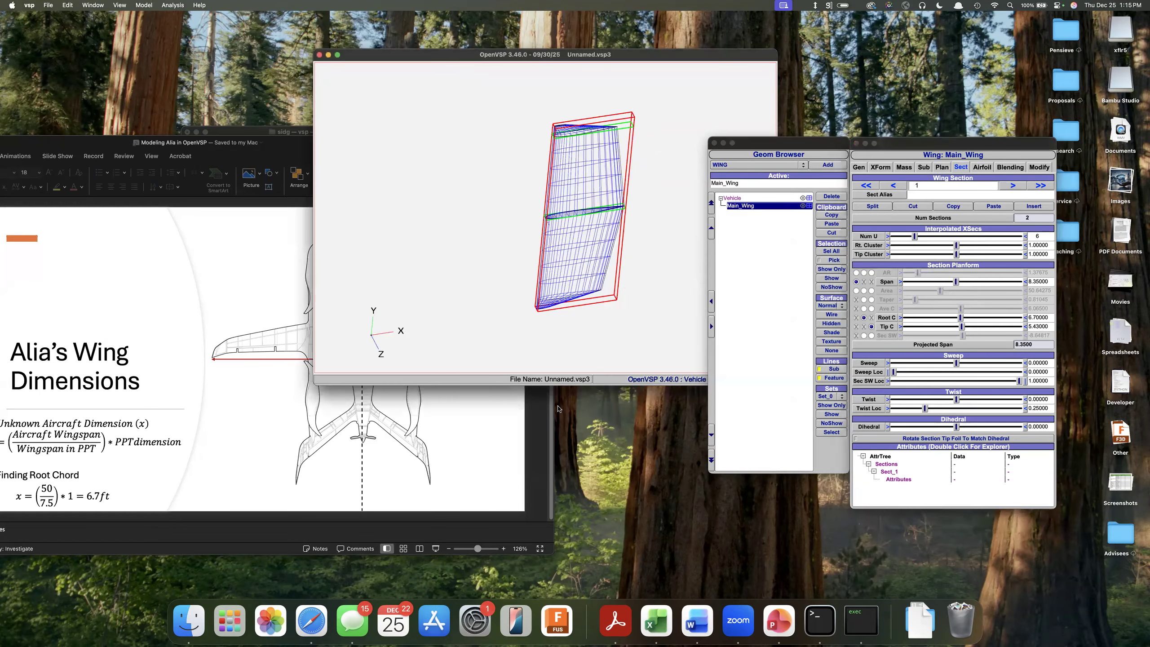
pyautogui.click(501, 486)
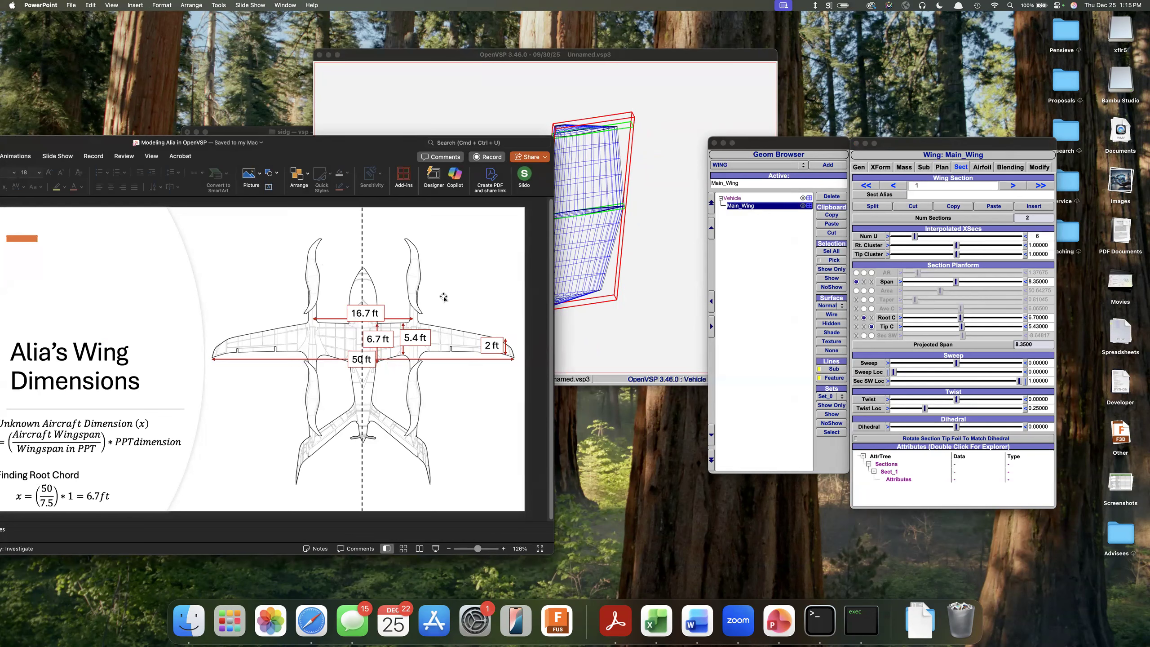
pyautogui.click(671, 282)
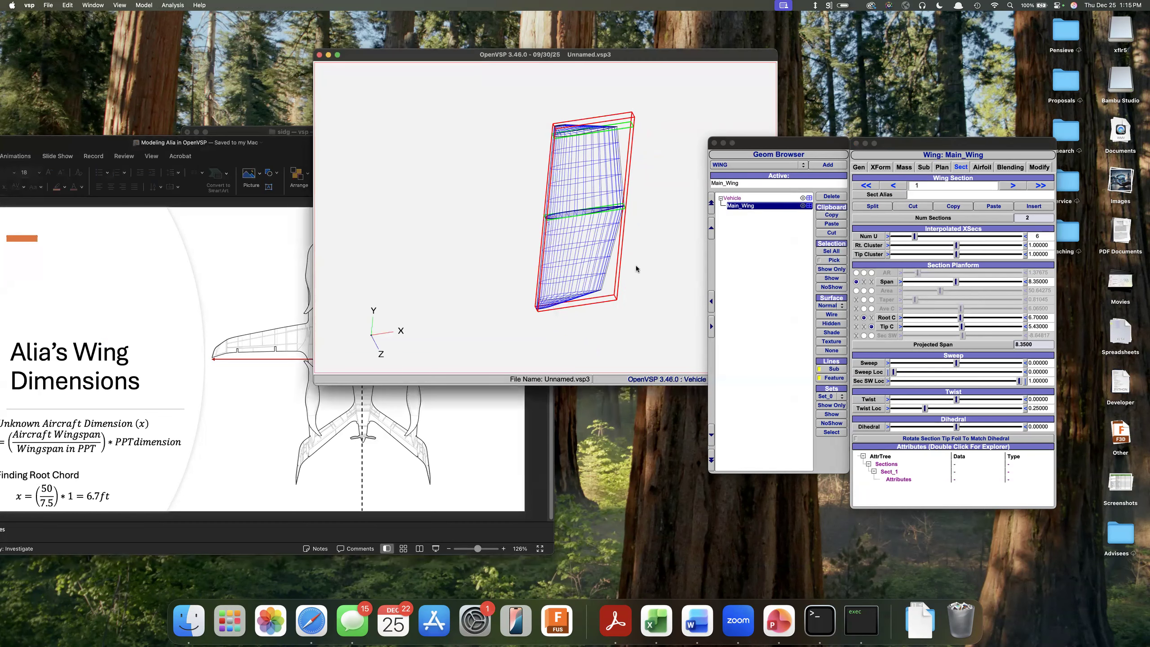
pyautogui.moveTo(635, 157); pyautogui.dragTo(638, 88)
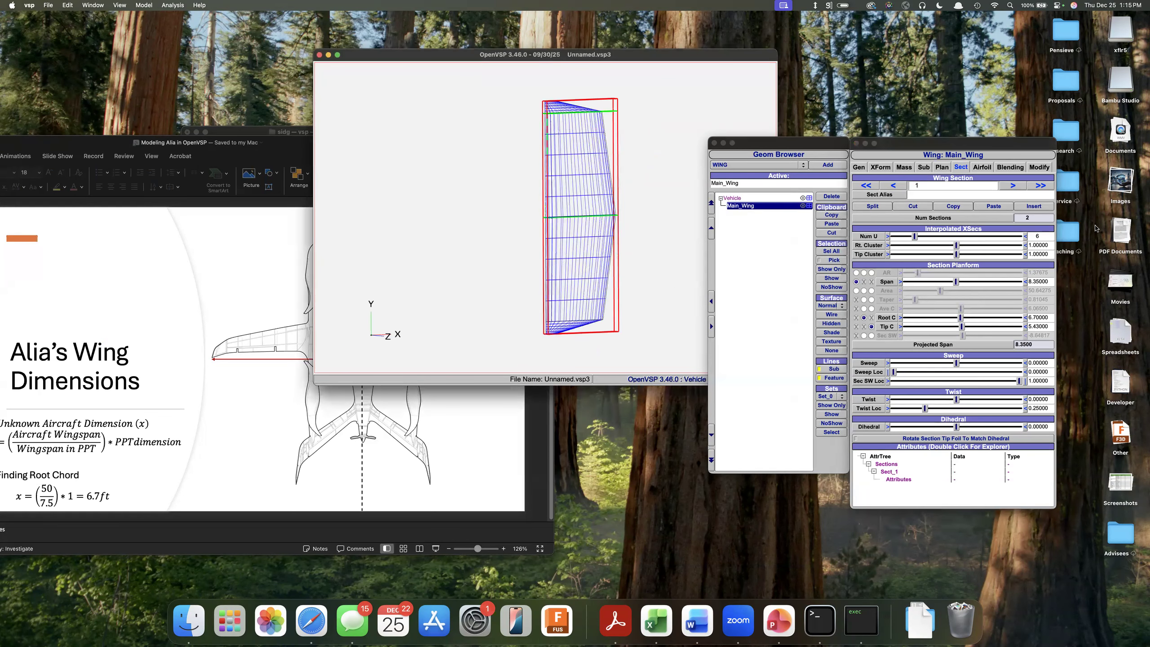
# Compare the locations of wing sections 1 and 2, ending on section 2, and consult the wing dimensions slide
pyautogui.click(1012, 185)
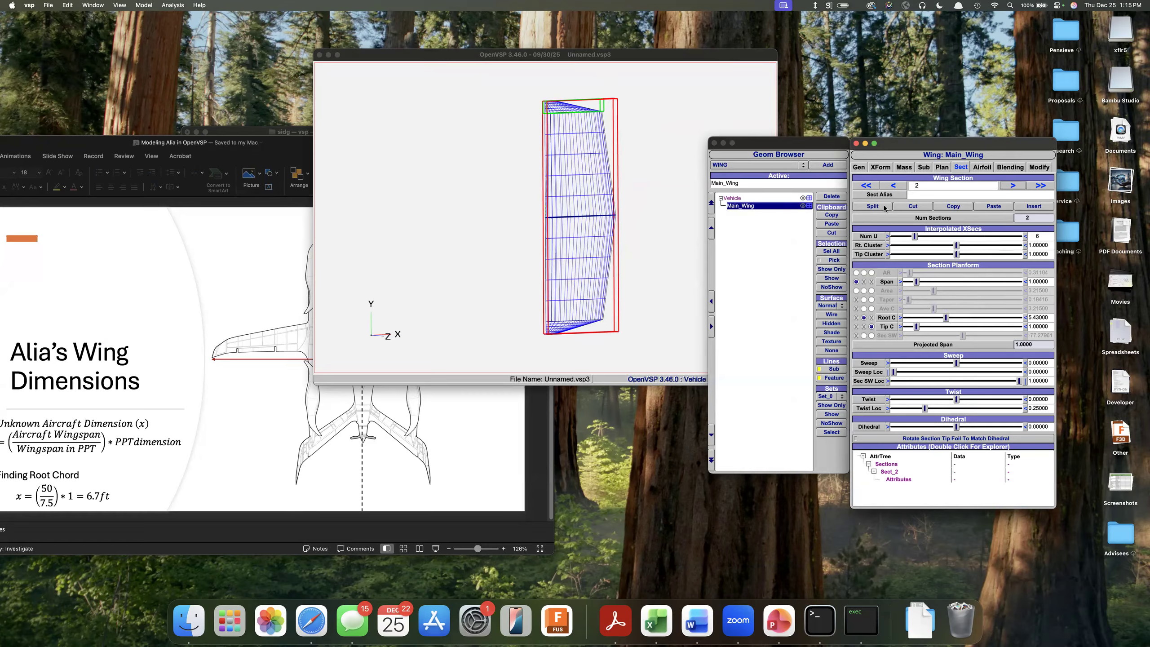
pyautogui.click(893, 185)
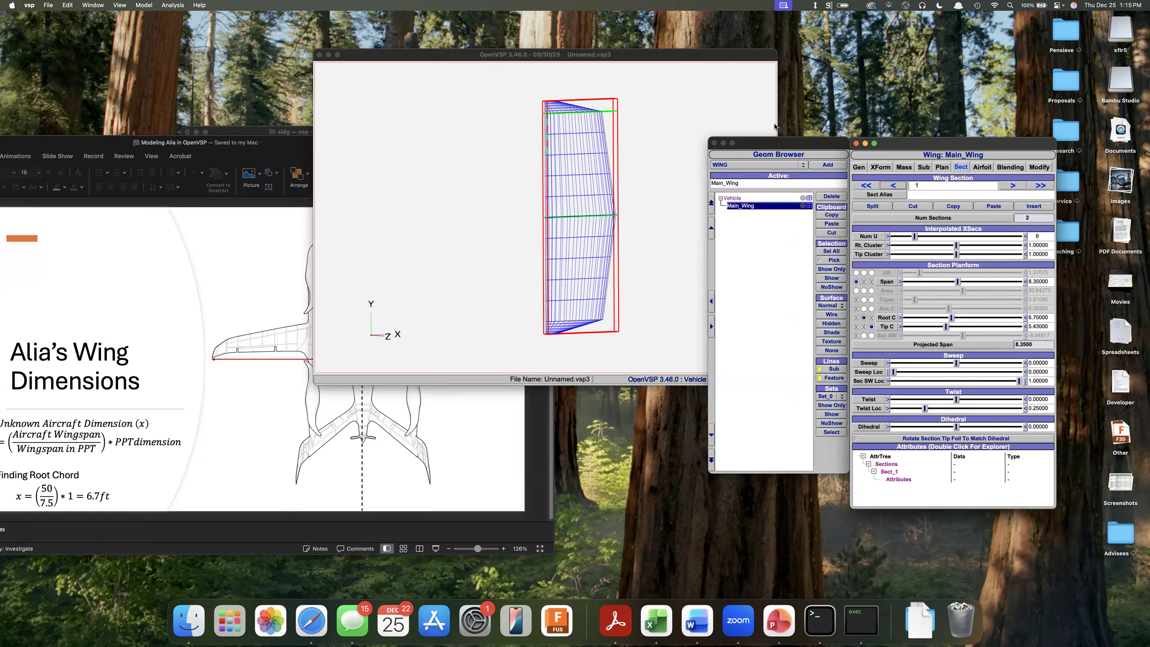
pyautogui.click(1005, 185)
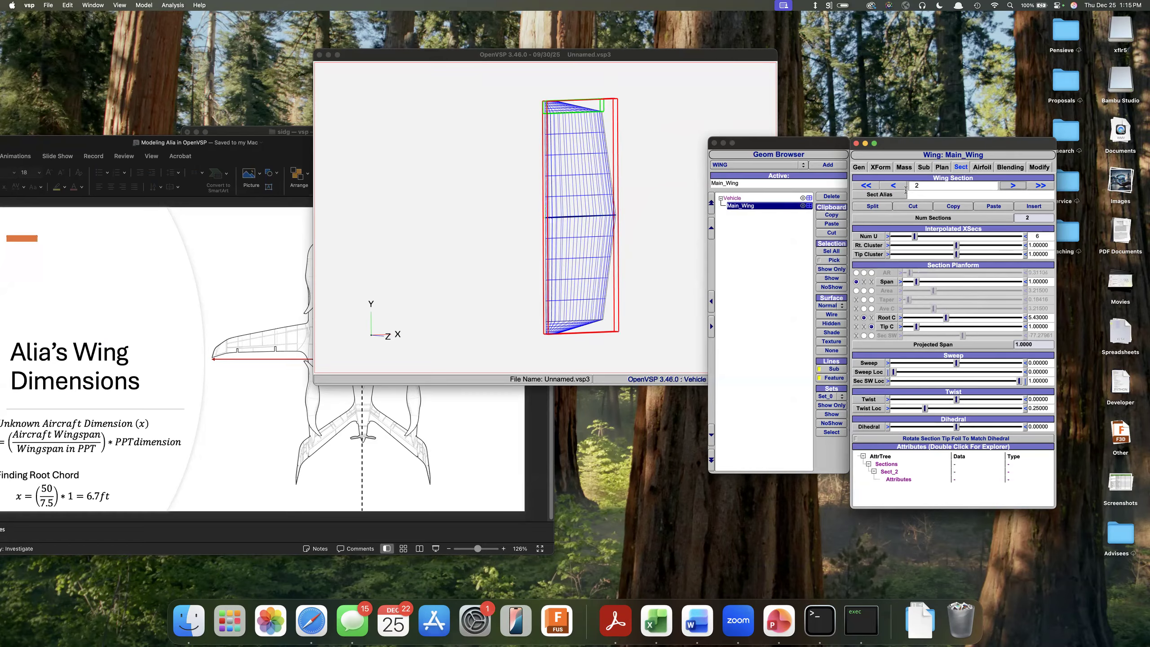
pyautogui.click(895, 185)
pyautogui.click(1014, 185)
pyautogui.click(893, 186)
pyautogui.click(1015, 189)
pyautogui.click(323, 418)
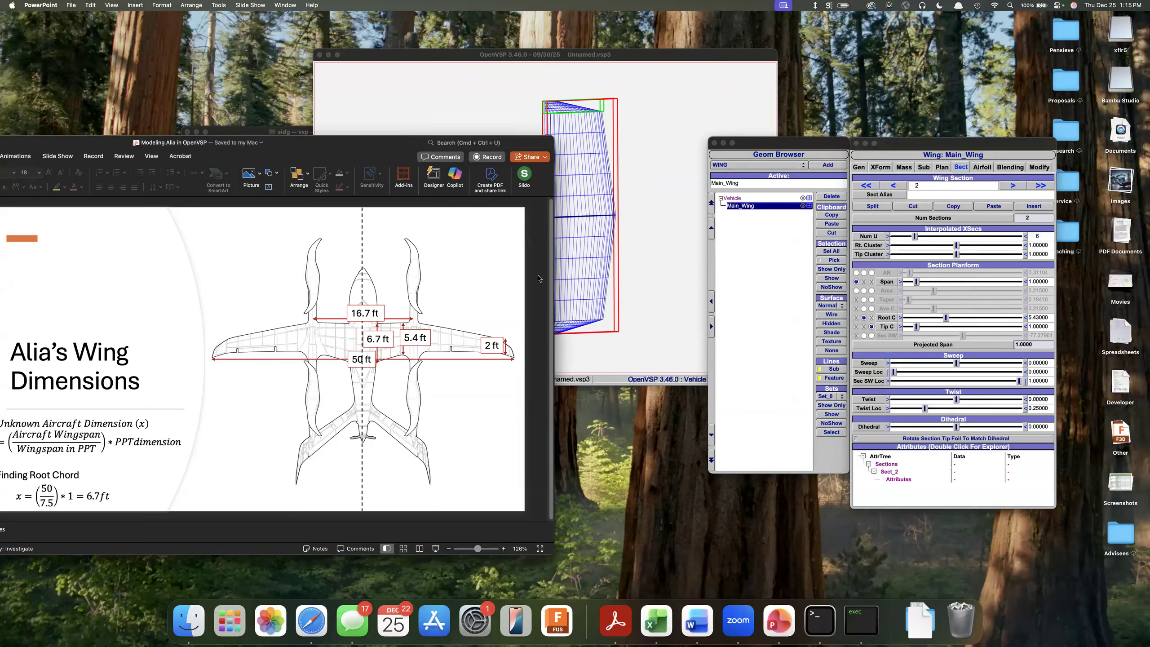
# Set the root chord of wing section 2 to 5.4 and its tip chord to 2
pyautogui.click(1047, 316)
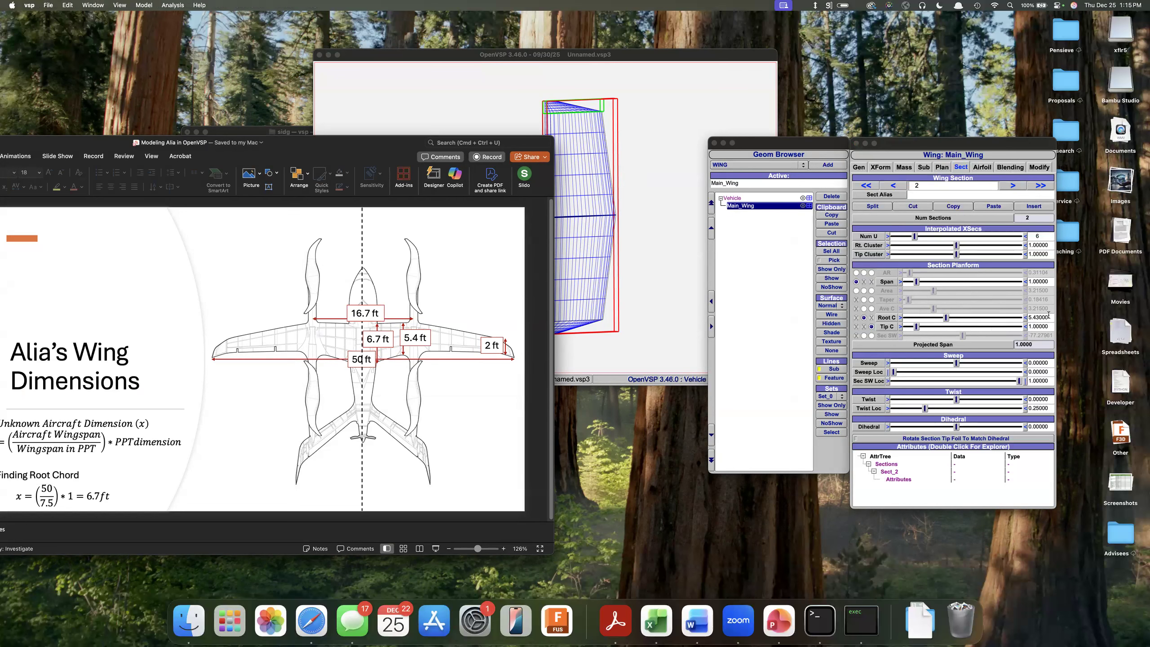
pyautogui.moveTo(1054, 317); pyautogui.dragTo(1022, 318)
pyautogui.write('5.4')
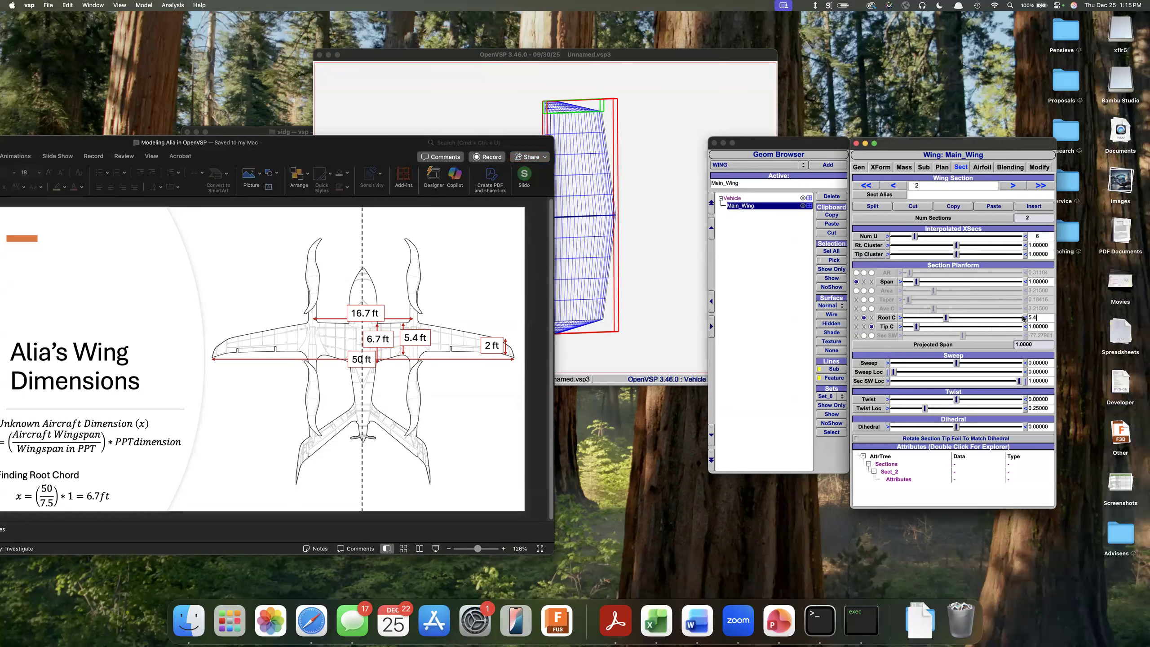
pyautogui.press('Return')
pyautogui.moveTo(1046, 326); pyautogui.dragTo(1011, 324)
pyautogui.write('2')
pyautogui.press('Return')
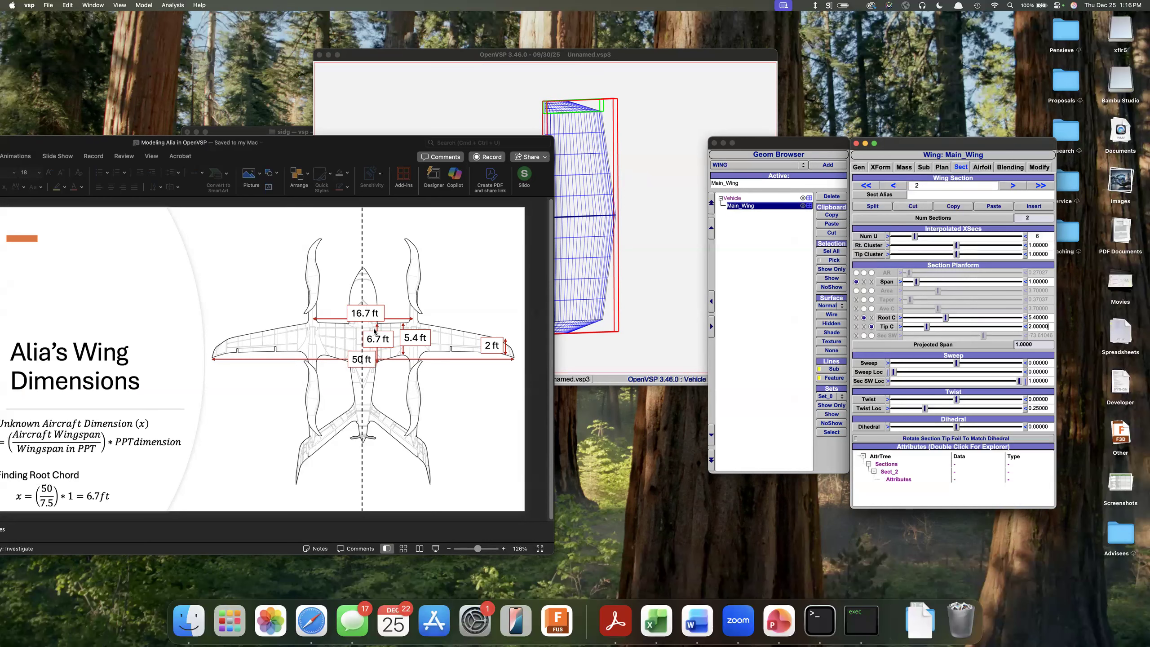
# In a new blank Excel workbook, calculate the outer wing section's span with =25-(16.7/2) in cell E19
pyautogui.click(639, 634)
pyautogui.doubleClick(222, 262)
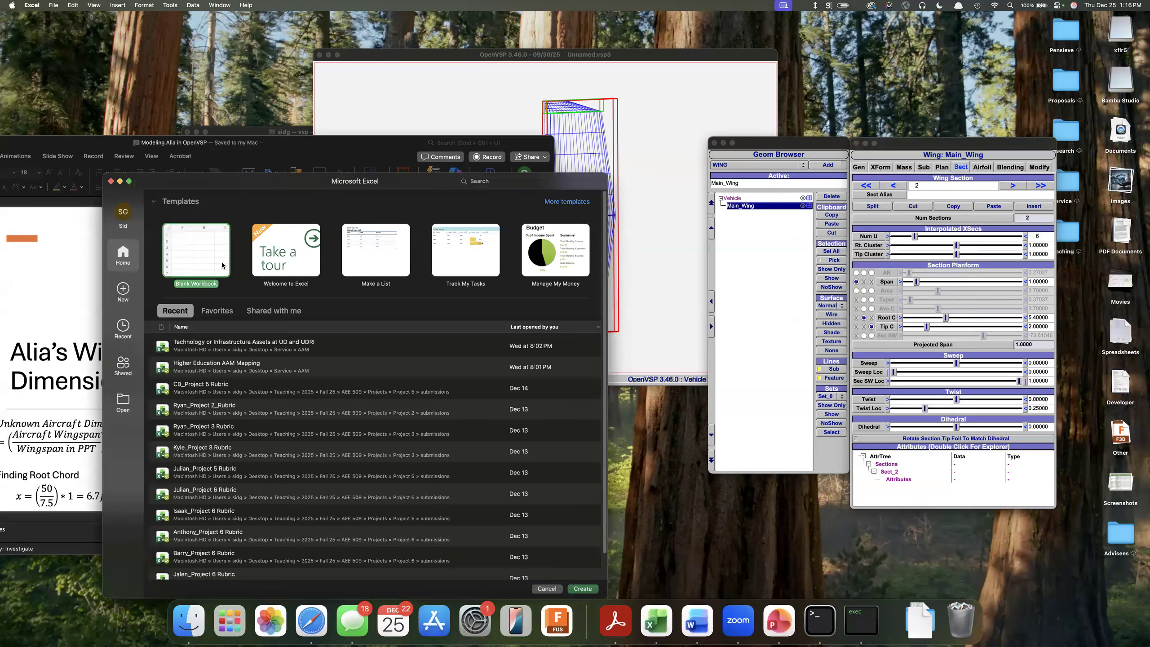
pyautogui.click(215, 266)
pyautogui.write('=25-(16.7/2')
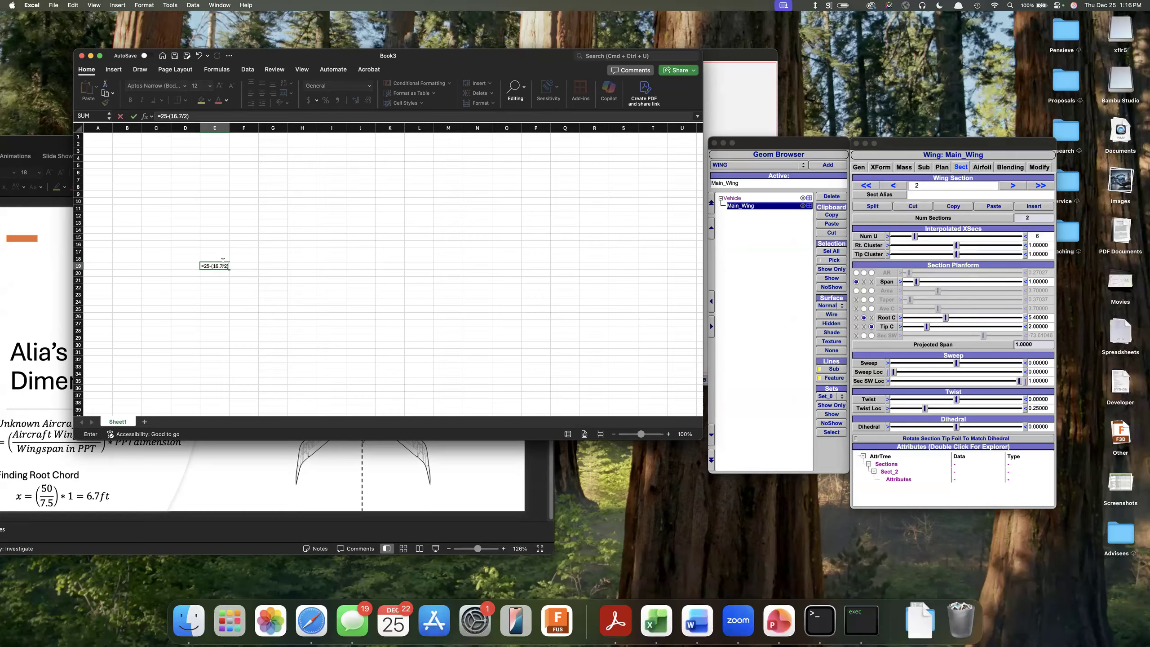
pyautogui.press('Return')
pyautogui.click(211, 264)
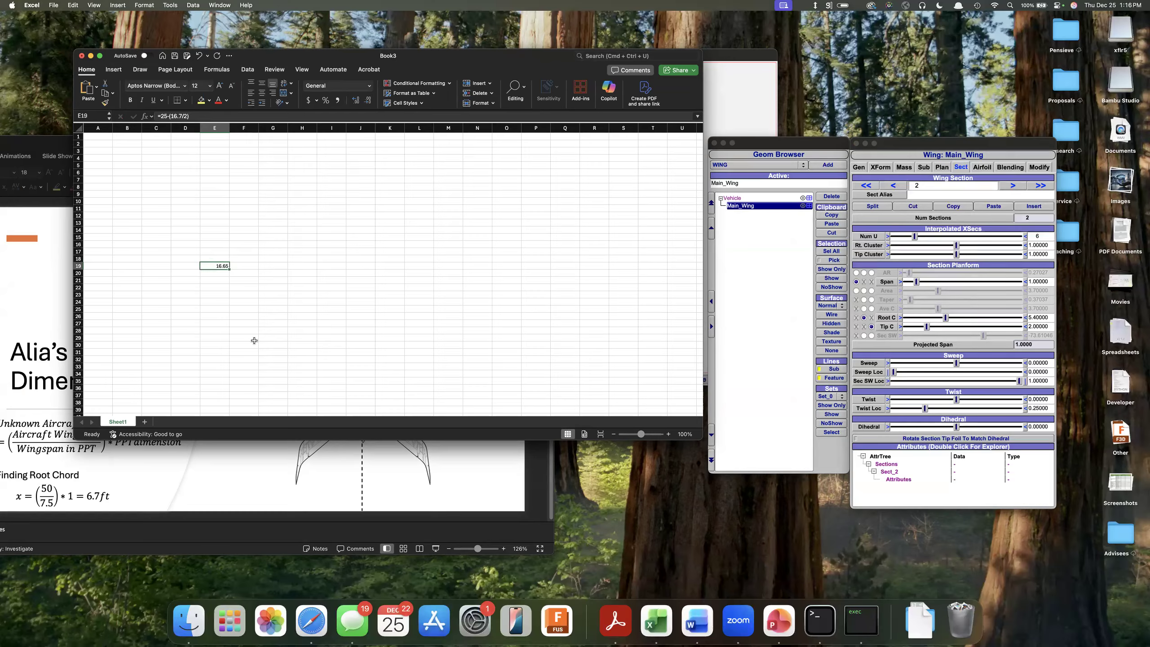
pyautogui.click(212, 116)
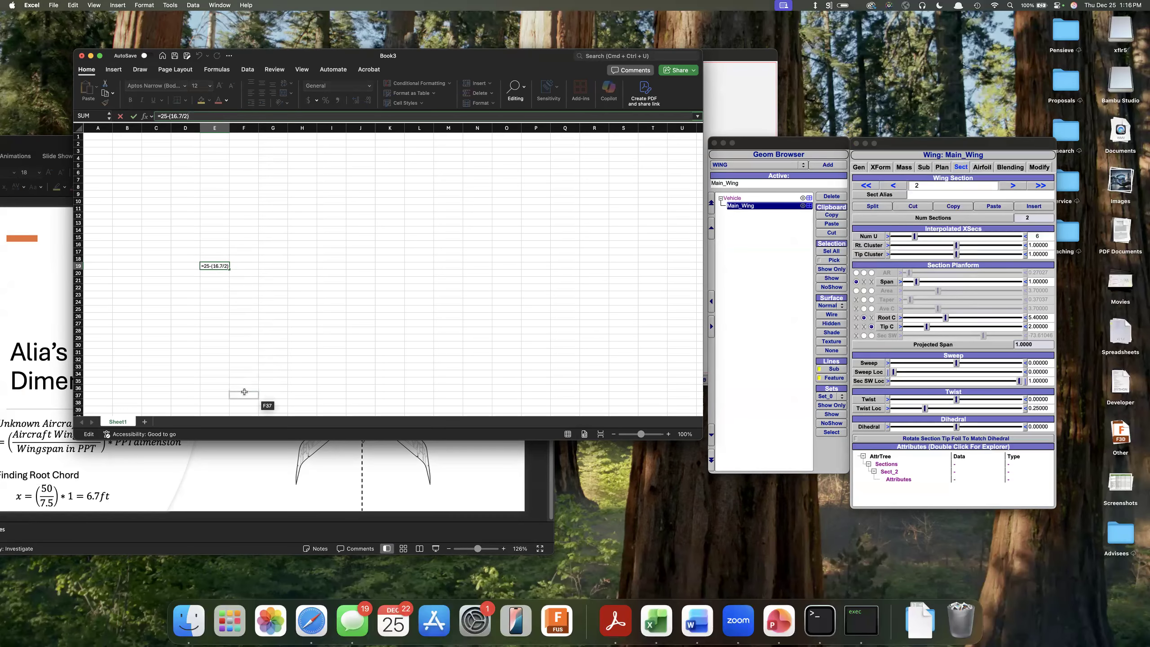
pyautogui.press('Return')
# Back in OpenVSP, set the span of wing section 2 to 16.65 and check the full planform in the model view
pyautogui.click(477, 457)
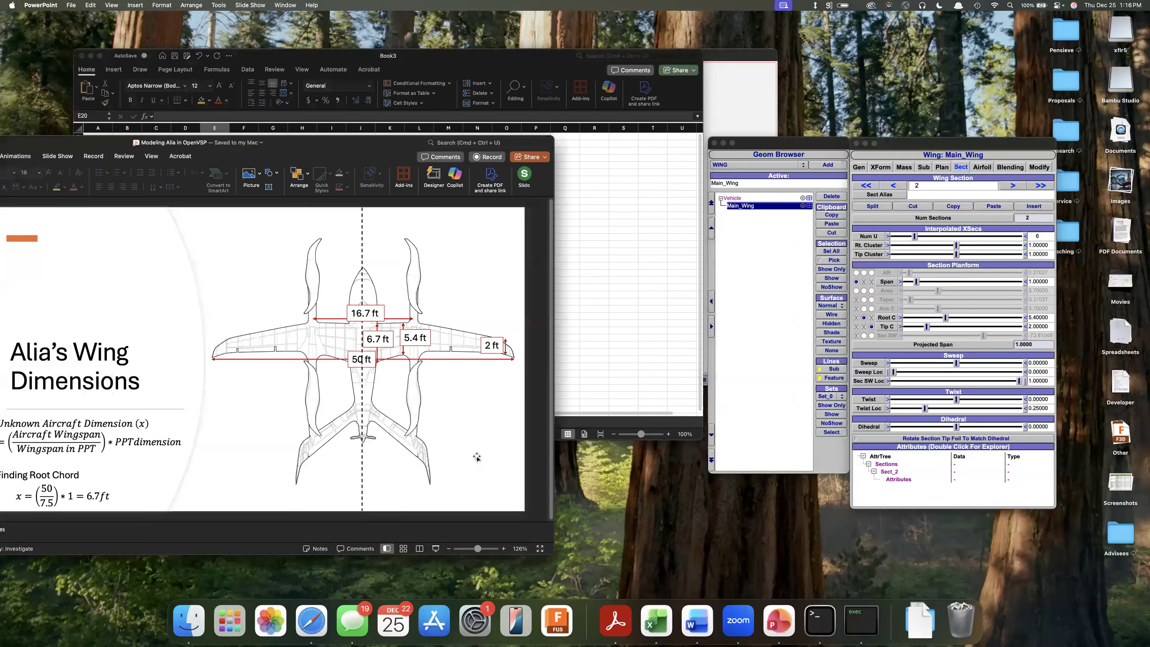
pyautogui.click(1049, 281)
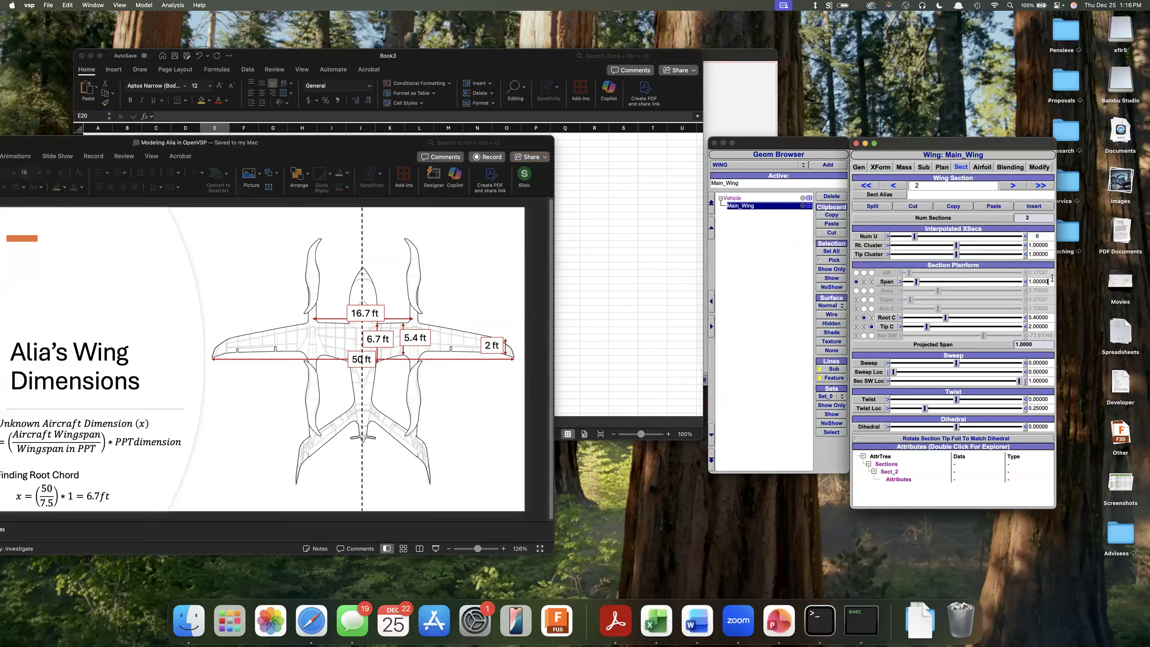
pyautogui.moveTo(1052, 278); pyautogui.dragTo(1021, 281)
pyautogui.write('16.65')
pyautogui.press('Return')
pyautogui.click(775, 105)
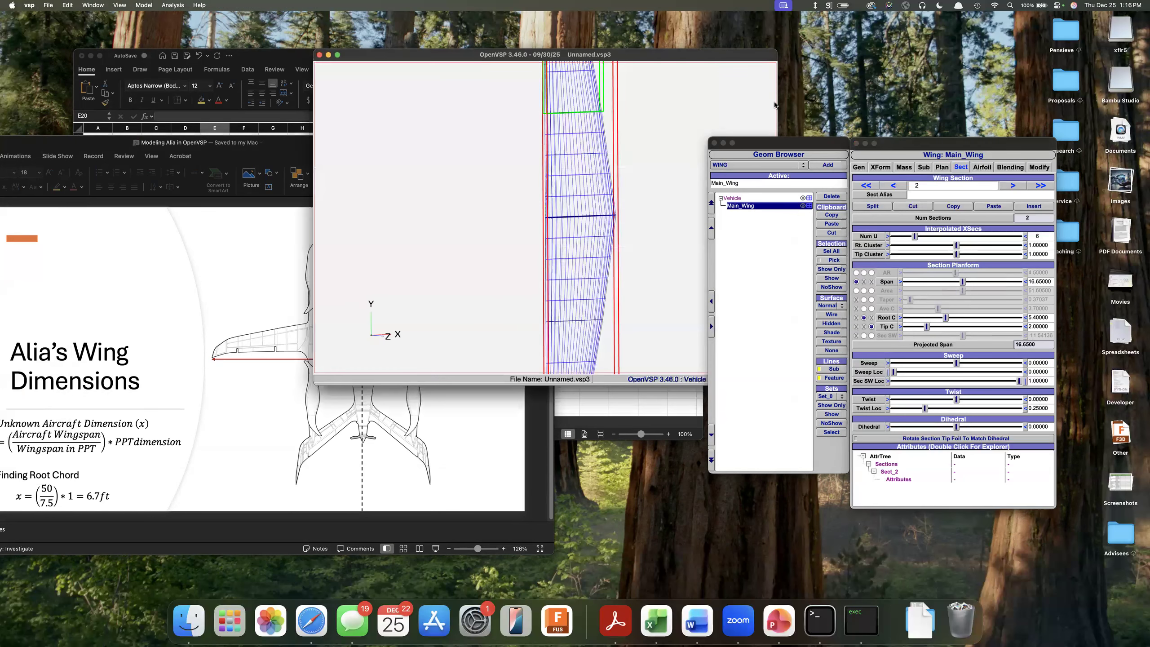
pyautogui.scroll(-5, 502, 167)
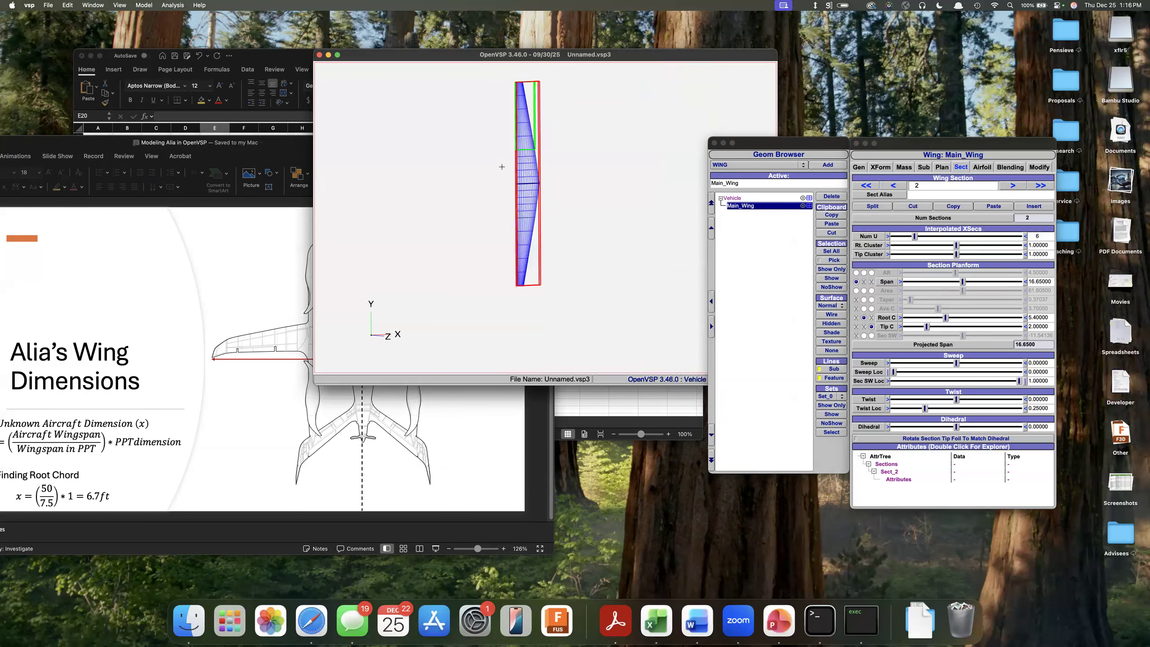
pyautogui.moveTo(580, 209); pyautogui.dragTo(504, 284)
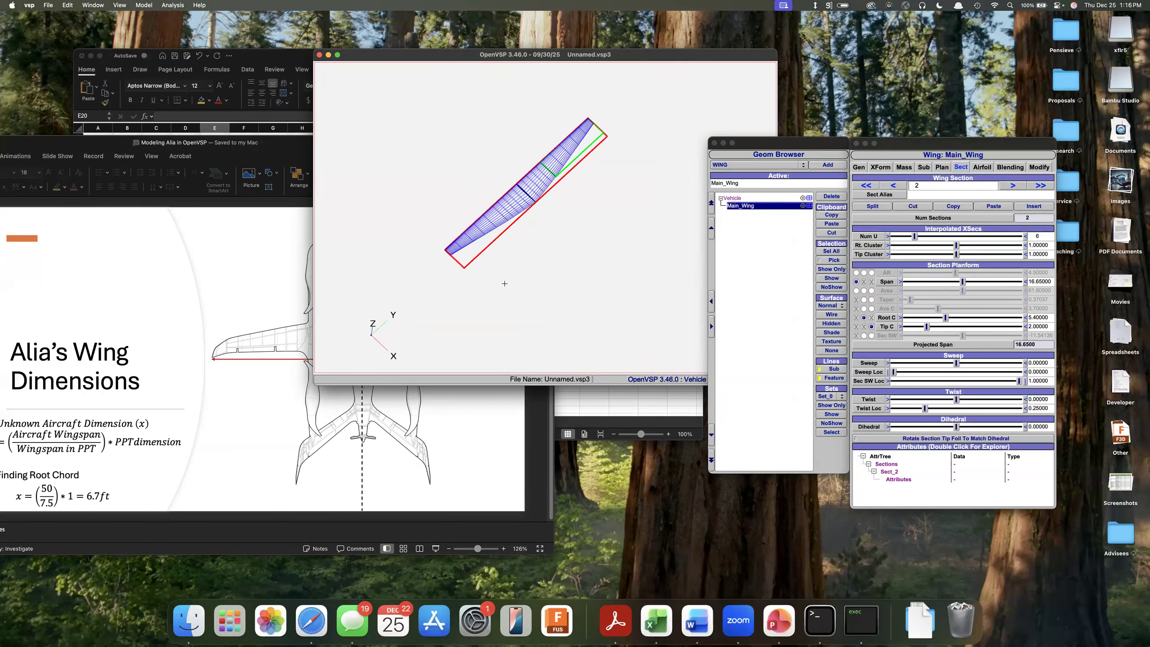
# Compare the outer wing with the slide's drawing and set the sweep of wing section 2 to 12
pyautogui.click(353, 410)
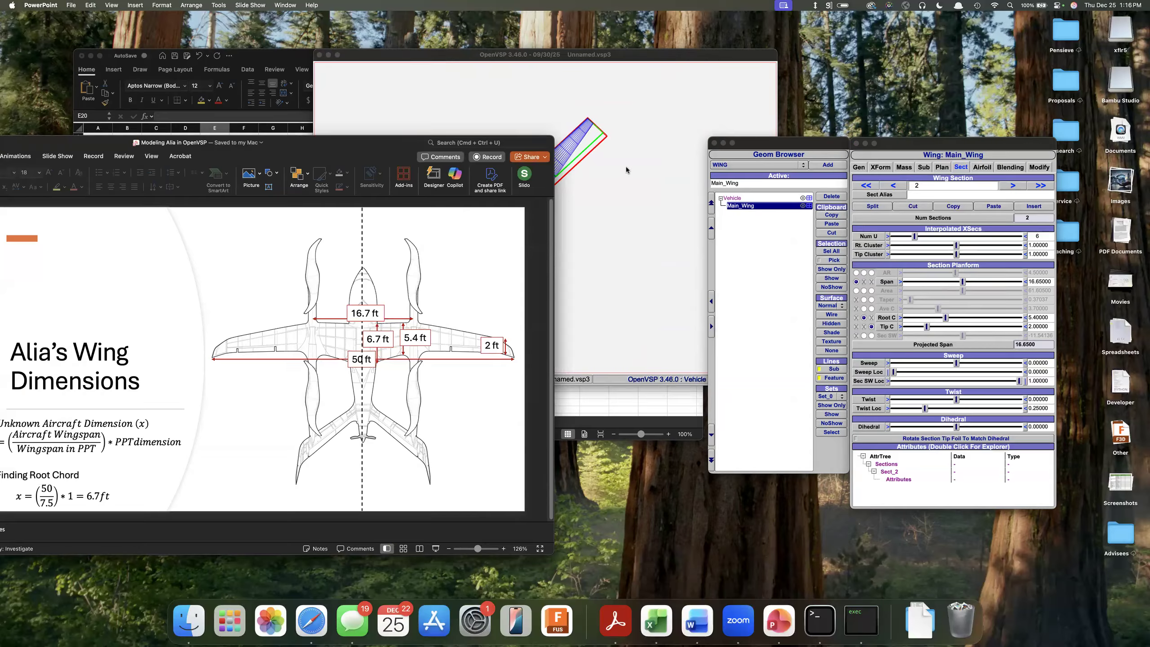
pyautogui.click(596, 172)
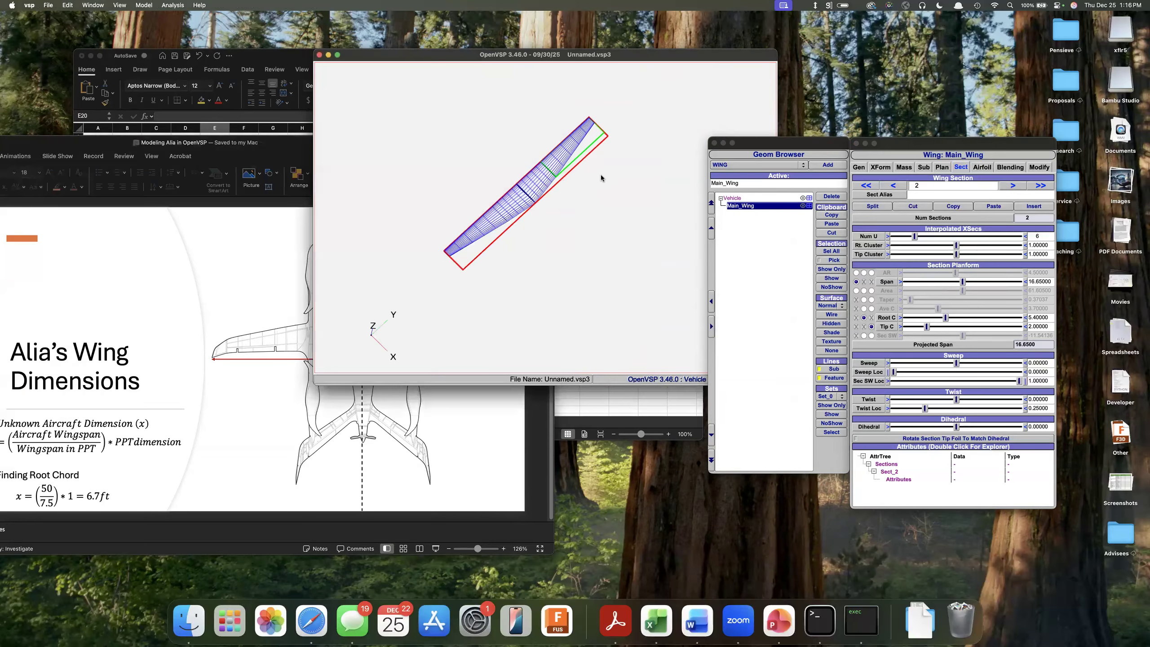
pyautogui.moveTo(600, 184); pyautogui.dragTo(621, 154)
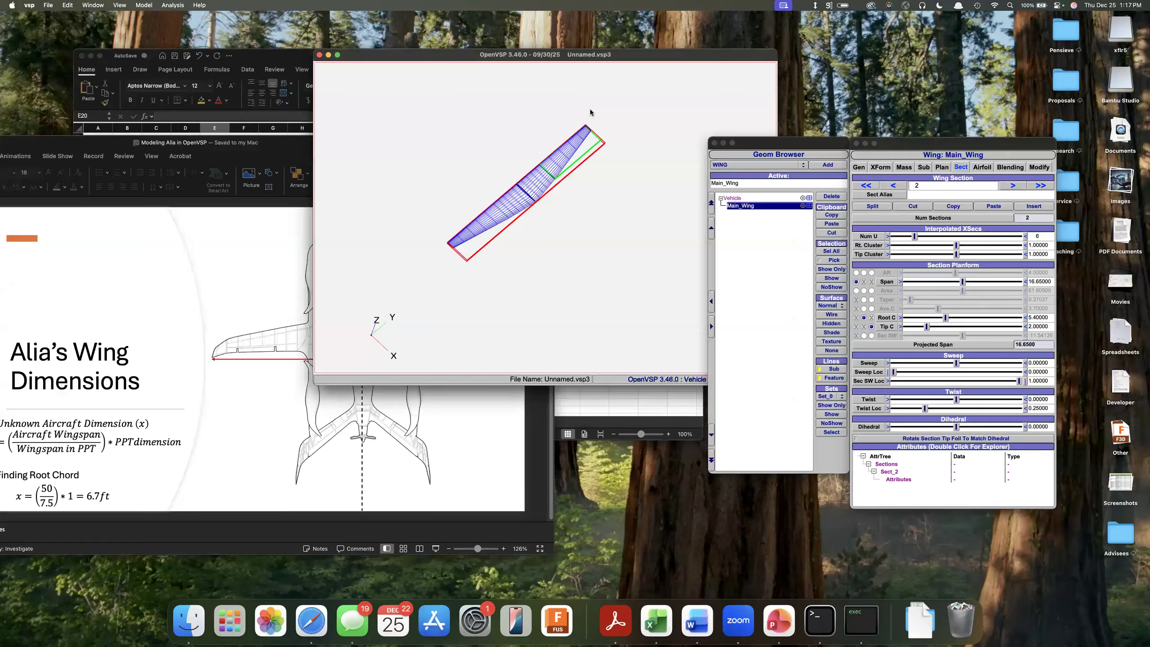
pyautogui.click(433, 428)
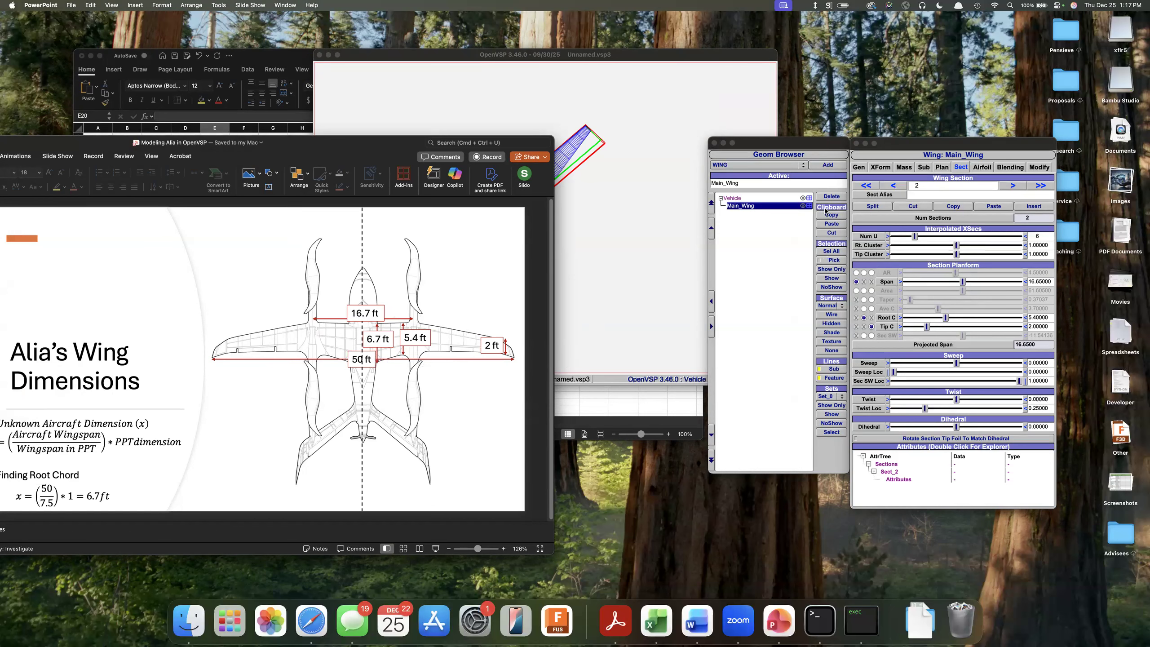
pyautogui.click(658, 192)
pyautogui.moveTo(652, 184); pyautogui.dragTo(620, 253)
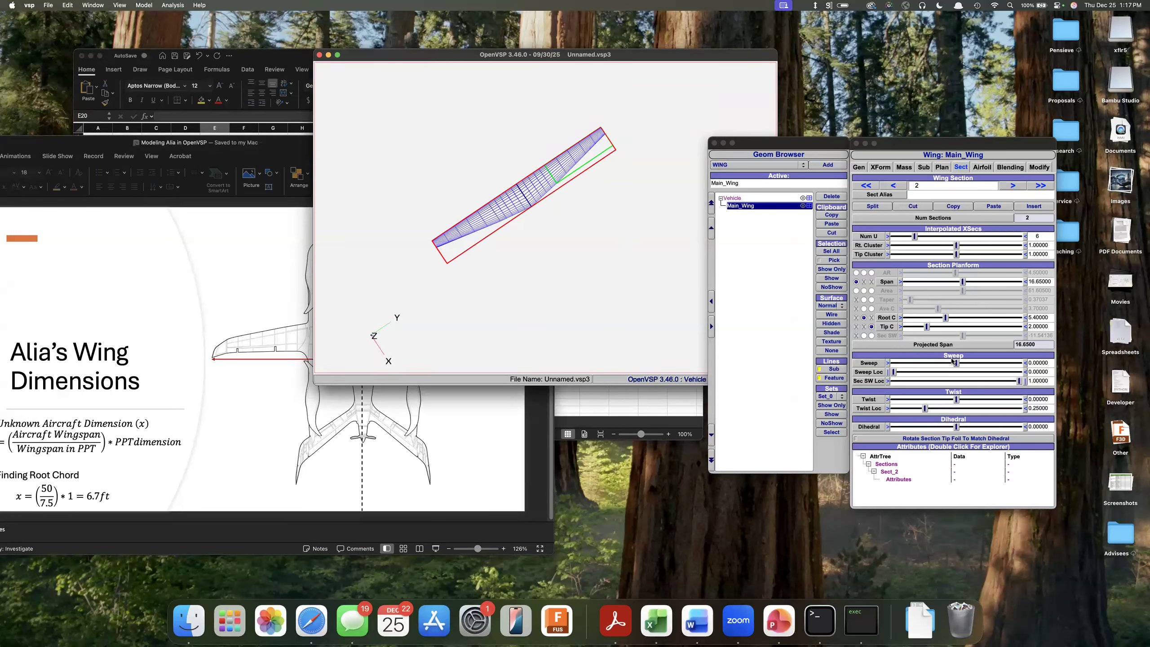
pyautogui.moveTo(957, 362); pyautogui.dragTo(1050, 355)
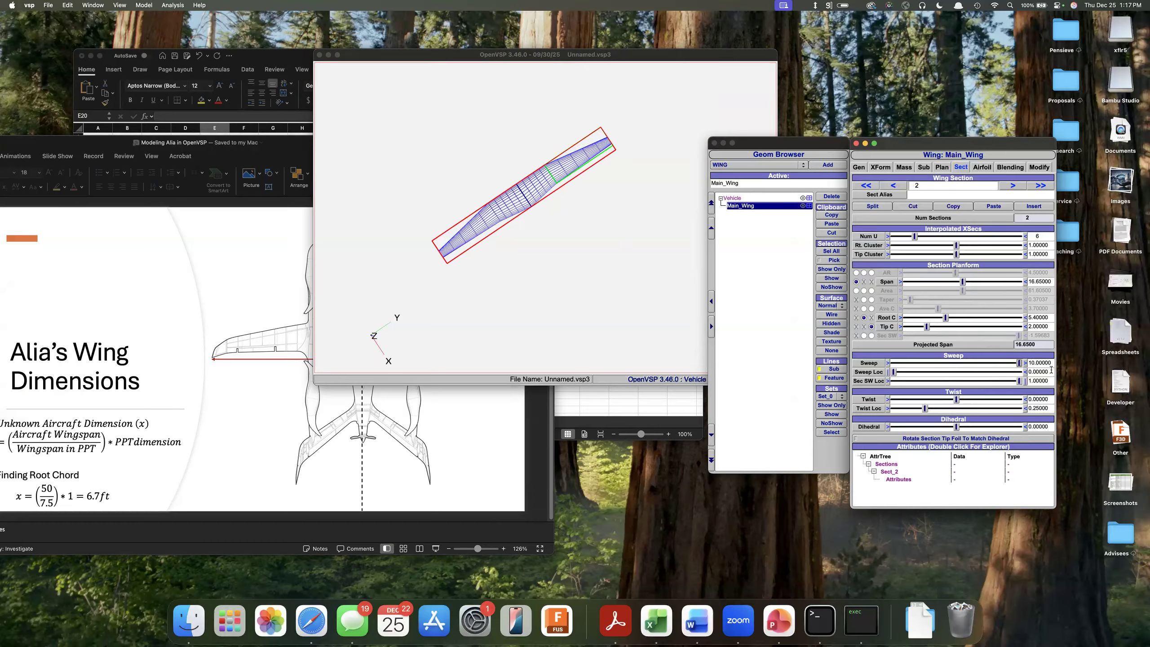
pyautogui.tripleClick(1047, 362)
pyautogui.write('12')
pyautogui.press('Return')
# Examine the swept wing from above and from several angles, comparing its planform with the dimensions slide
pyautogui.moveTo(514, 266); pyautogui.dragTo(577, 263)
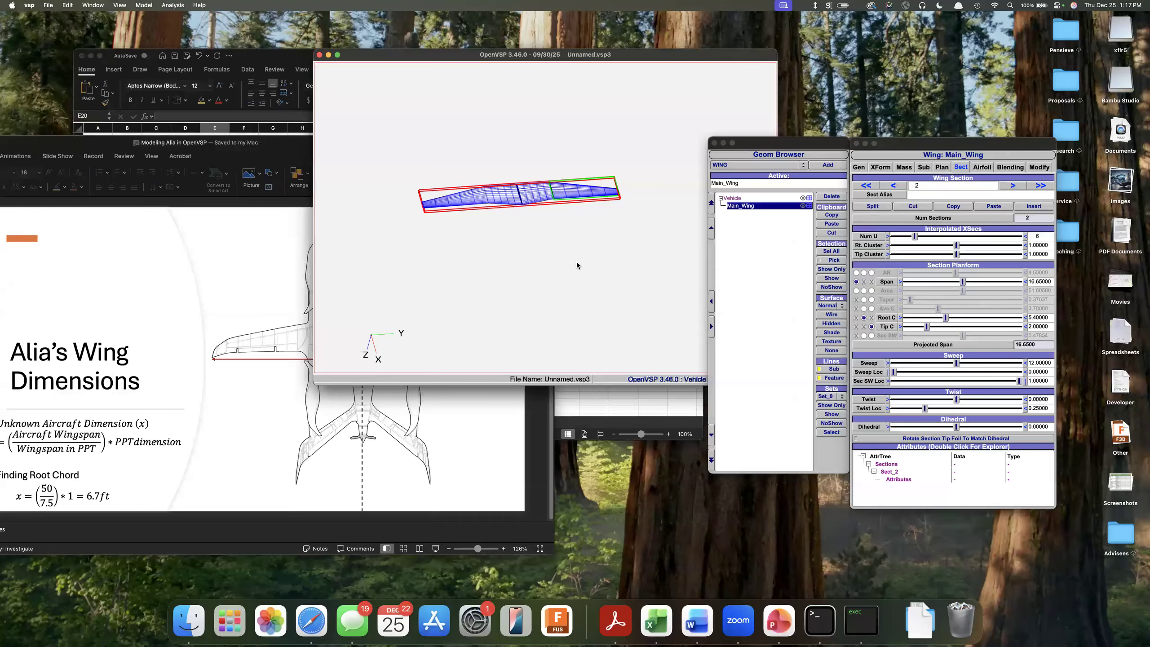
pyautogui.press('F5')
pyautogui.scroll(3, 577, 260)
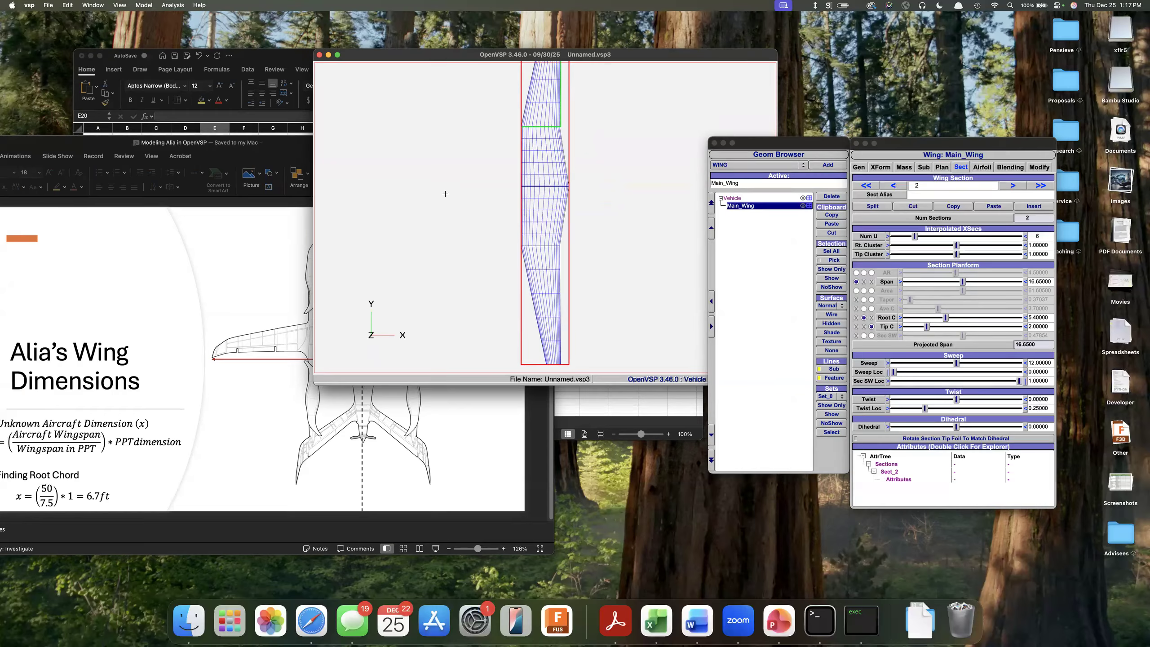
pyautogui.scroll(3, 445, 194)
pyautogui.scroll(-5, 445, 194)
pyautogui.moveTo(485, 282); pyautogui.dragTo(527, 131)
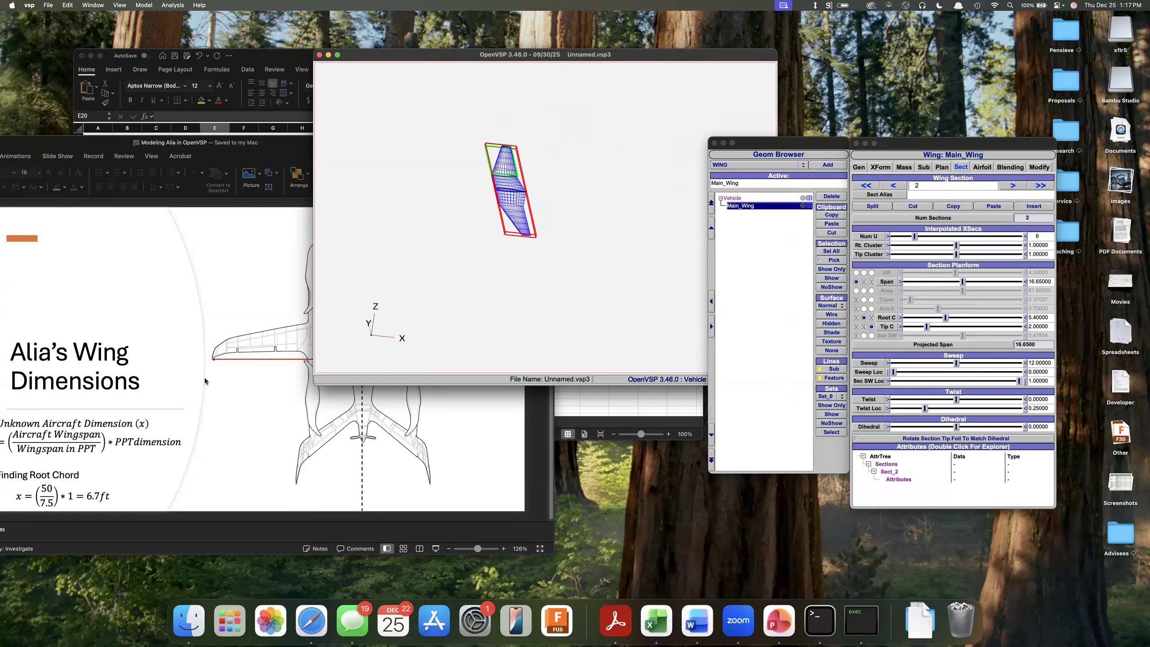
pyautogui.click(205, 381)
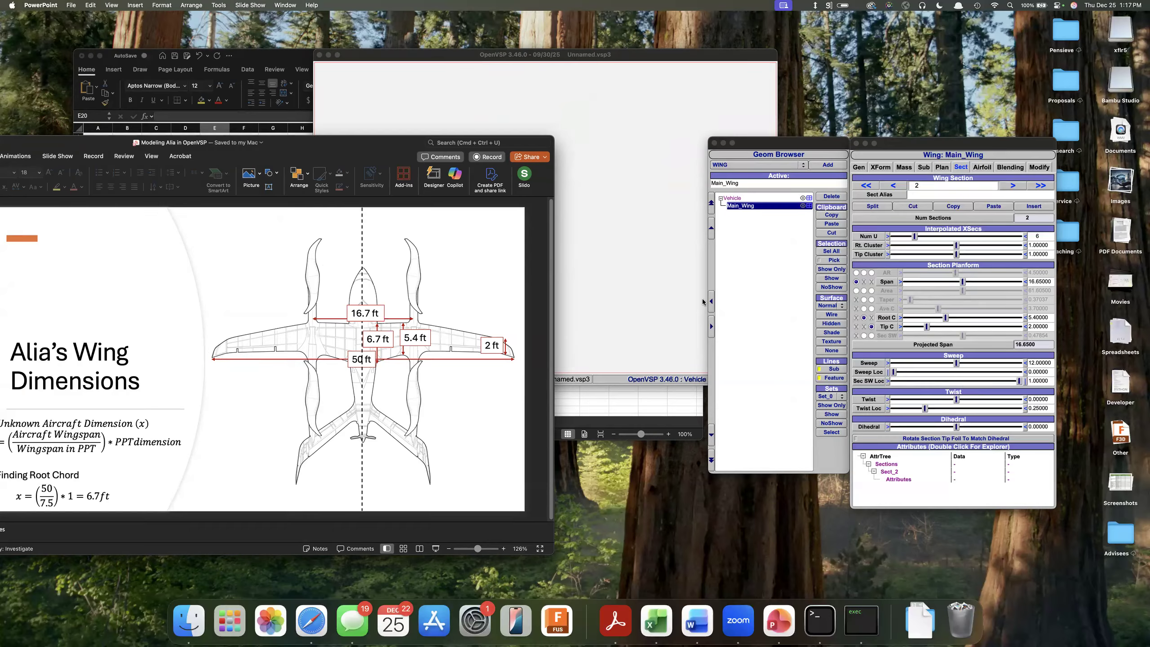
pyautogui.click(617, 167)
pyautogui.moveTo(614, 167); pyautogui.dragTo(538, 209)
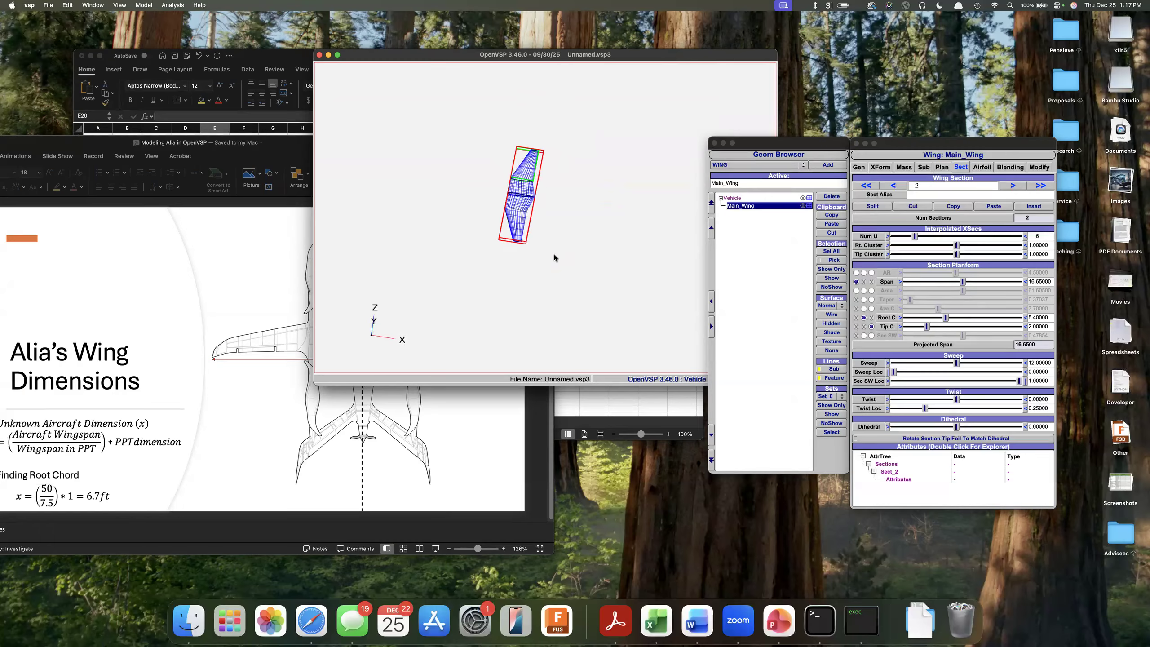
pyautogui.moveTo(523, 257); pyautogui.dragTo(635, 189)
pyautogui.moveTo(466, 165); pyautogui.dragTo(432, 247)
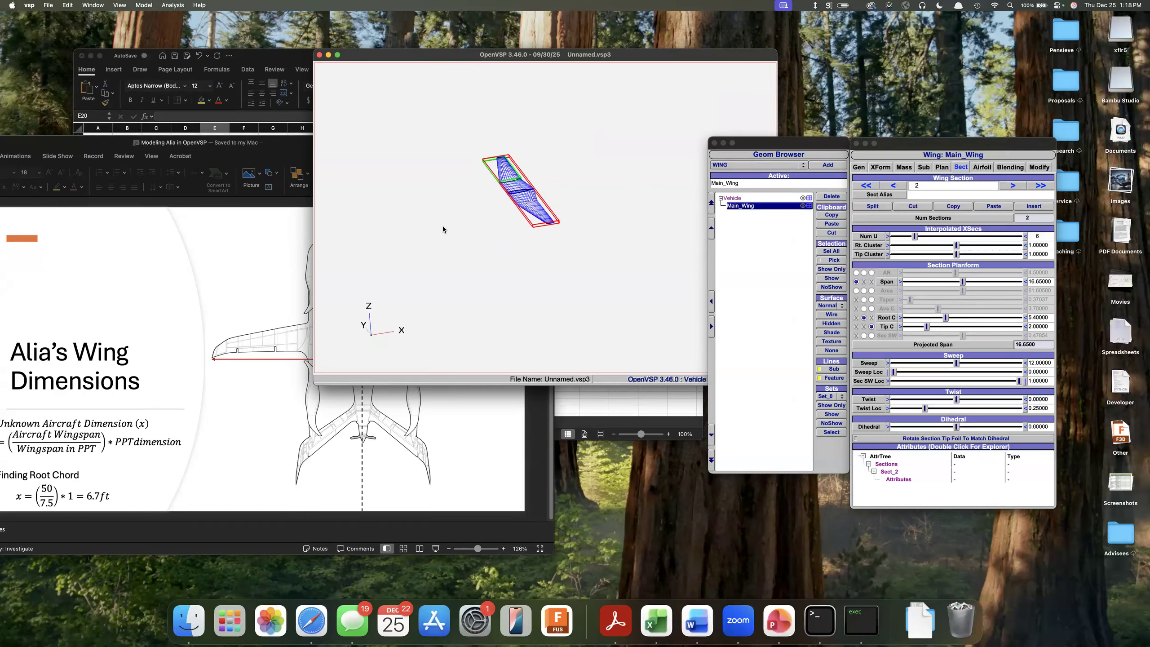
pyautogui.moveTo(475, 199); pyautogui.dragTo(515, 187)
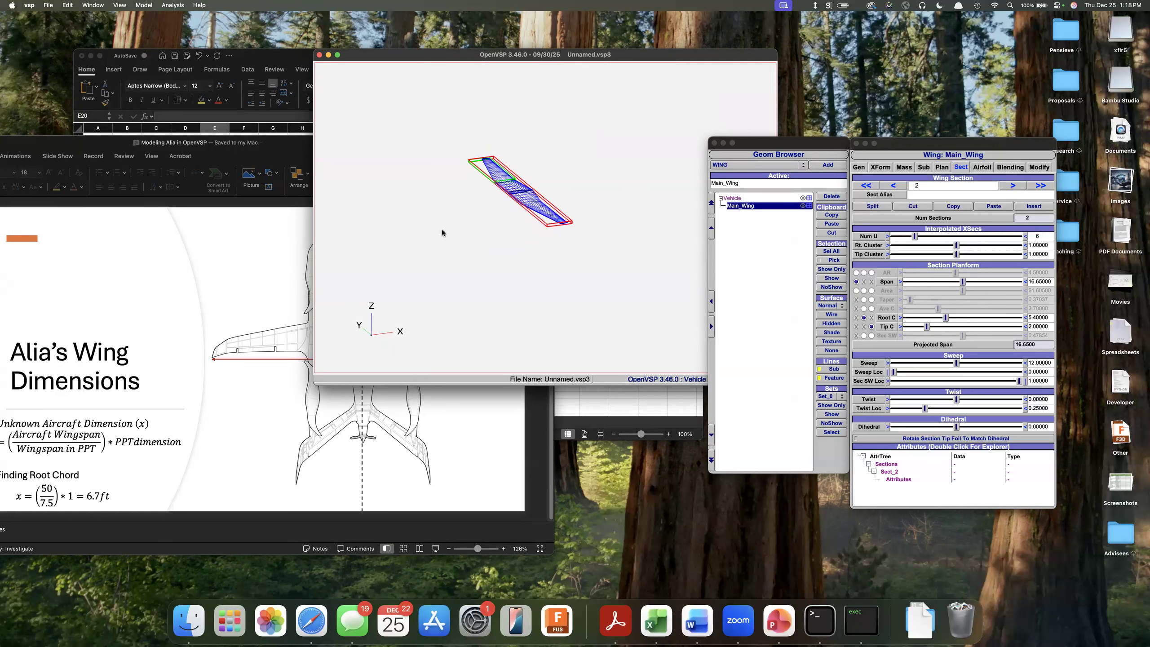
pyautogui.moveTo(442, 229); pyautogui.dragTo(451, 210)
pyautogui.scroll(3, 519, 209)
pyautogui.moveTo(462, 327); pyautogui.dragTo(521, 233)
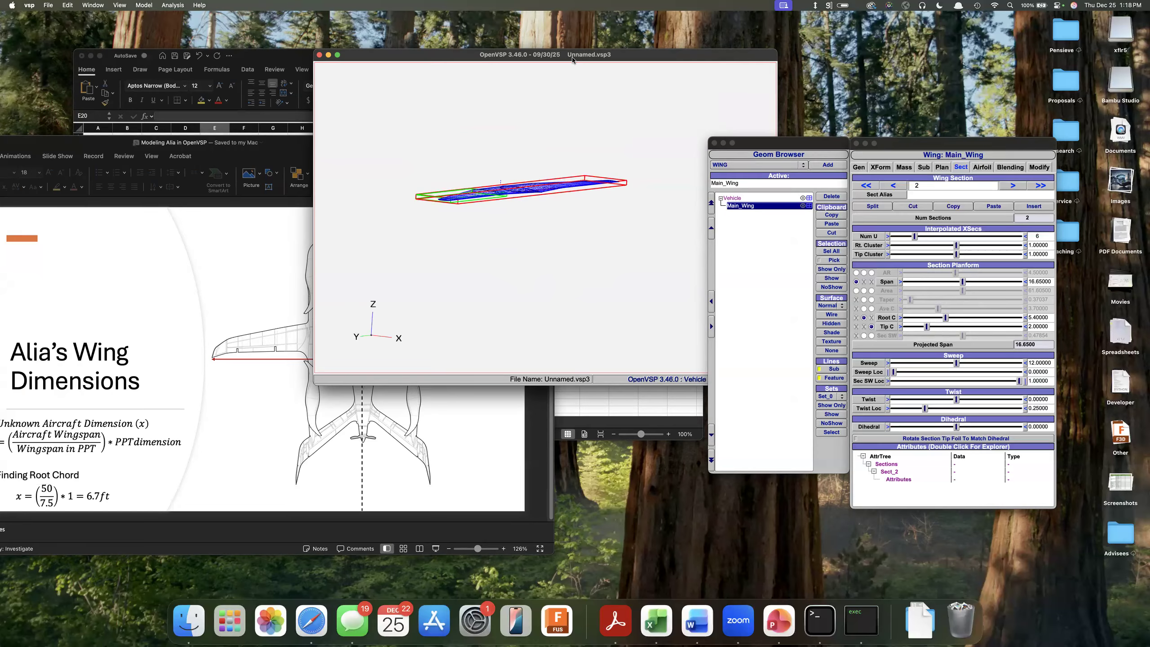
pyautogui.moveTo(574, 63); pyautogui.dragTo(556, 166)
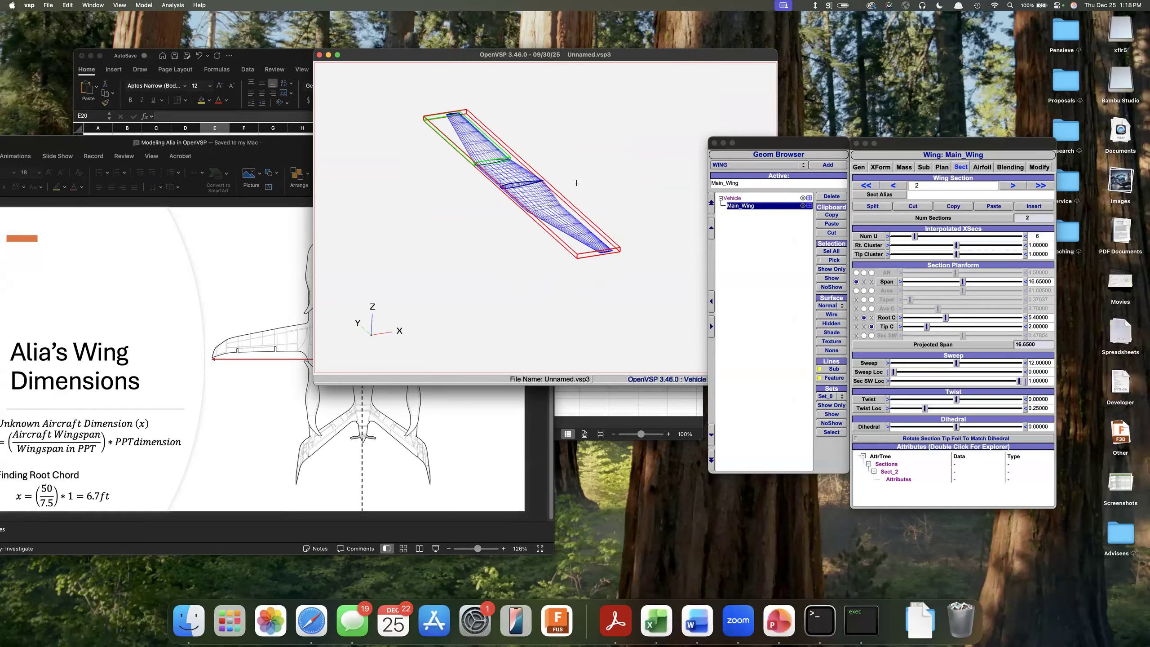
# Assign the Blue Plastic material to the main wing and check its appearance with the wing deselected
pyautogui.click(859, 167)
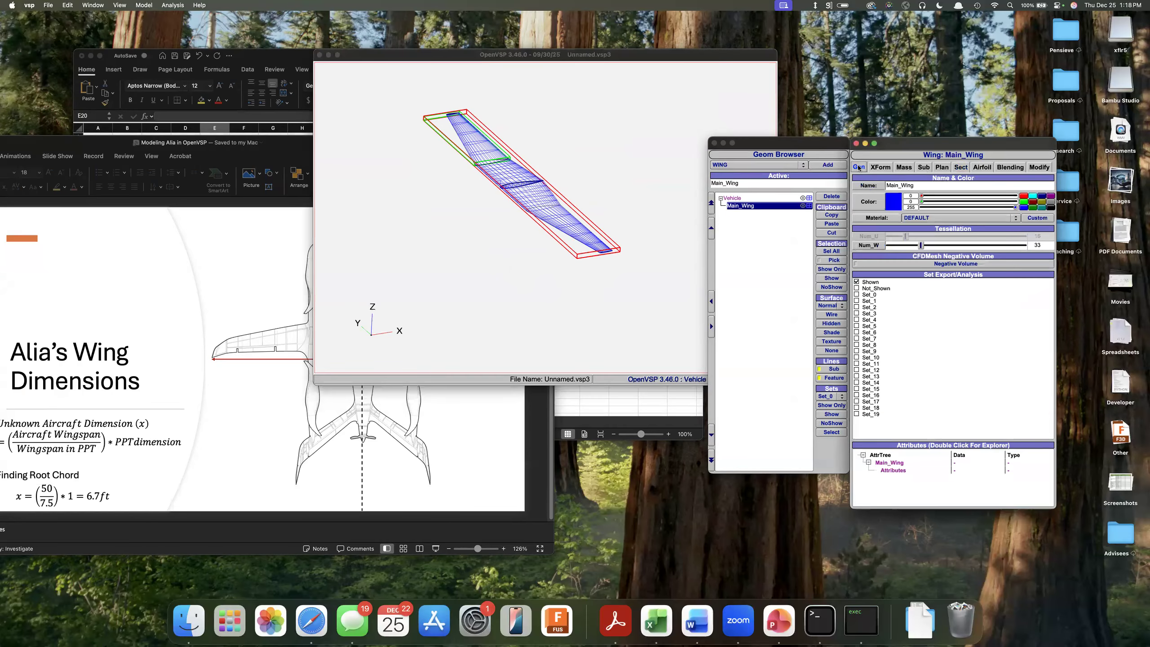
pyautogui.click(922, 218)
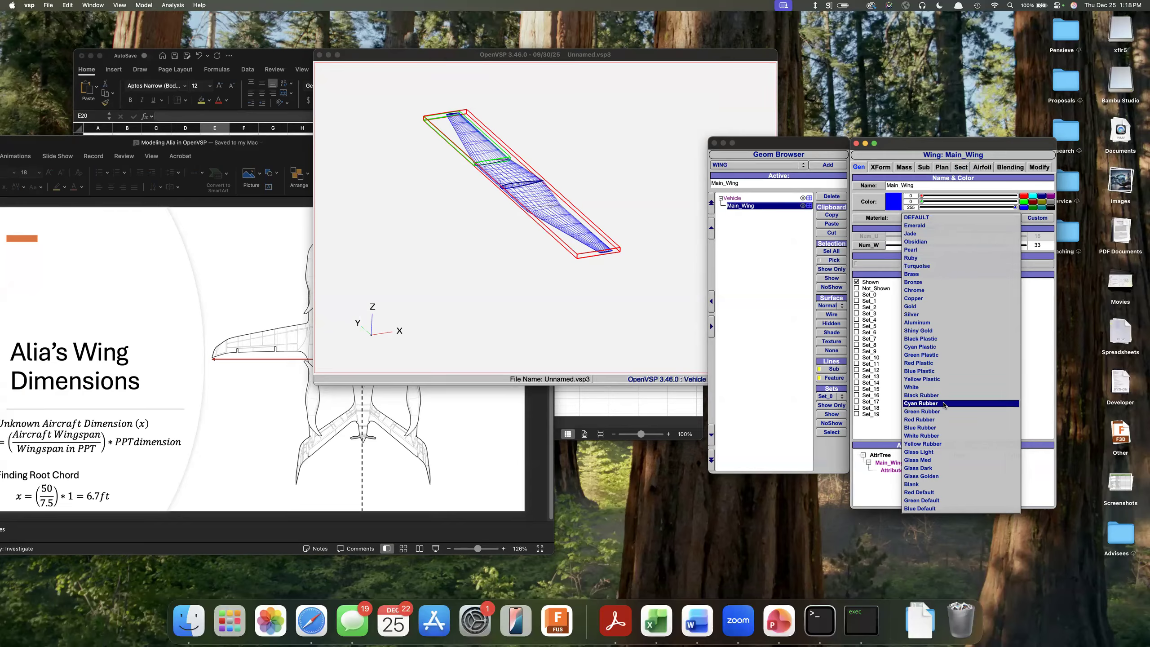
pyautogui.click(930, 370)
pyautogui.click(768, 246)
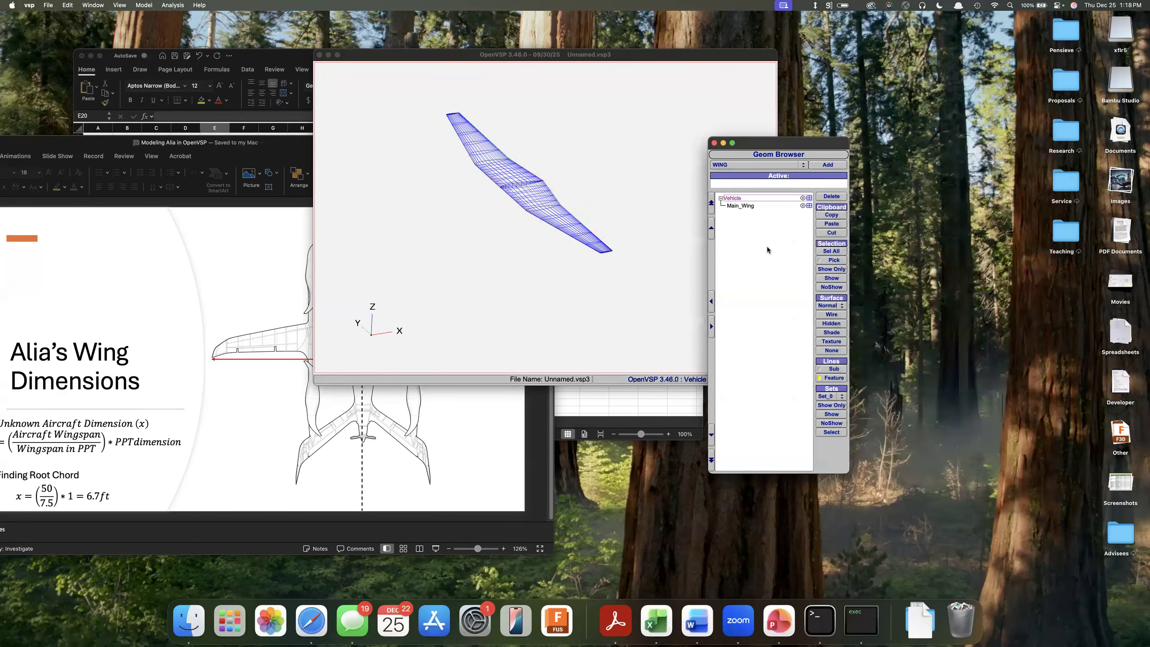
pyautogui.click(752, 207)
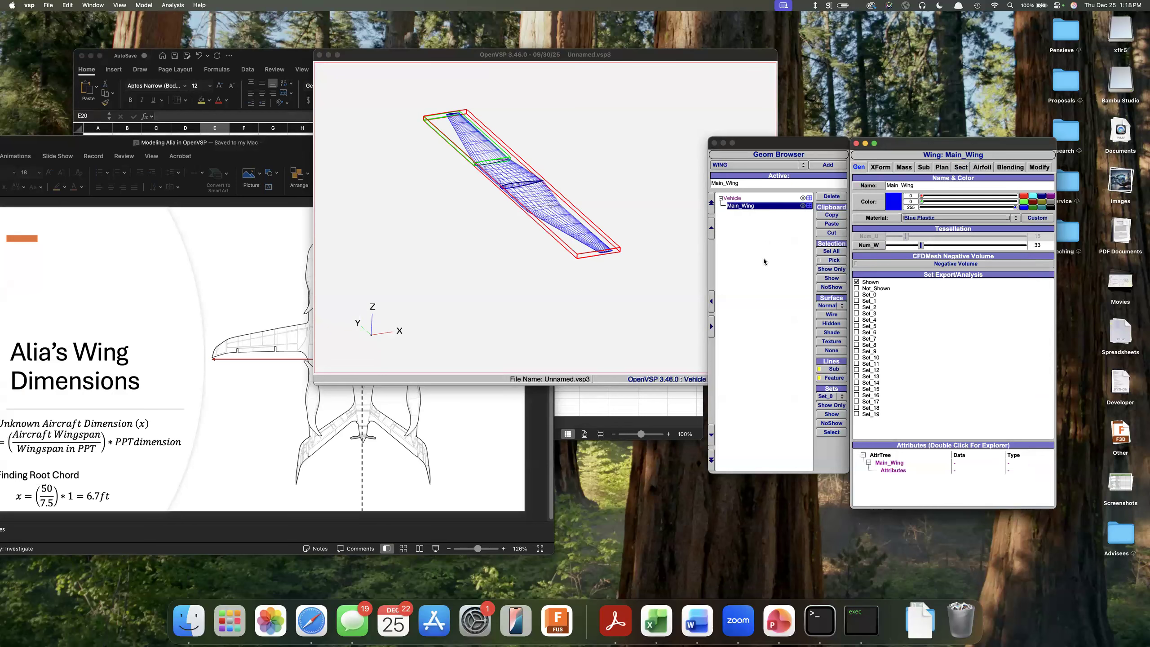
pyautogui.click(764, 262)
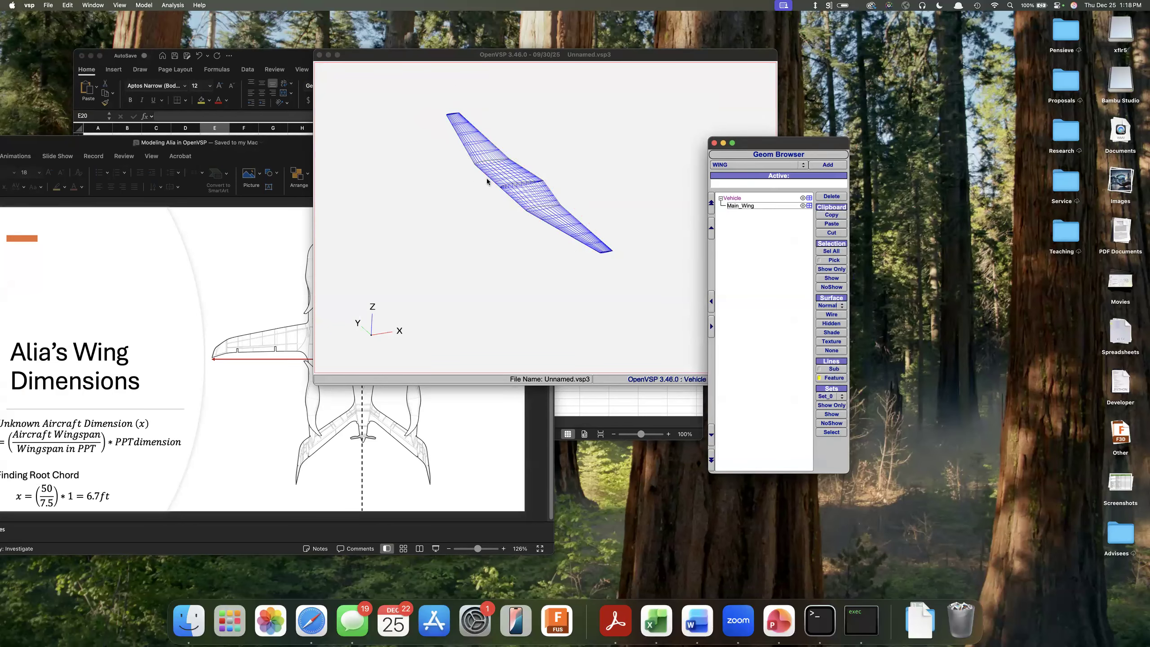
pyautogui.click(763, 206)
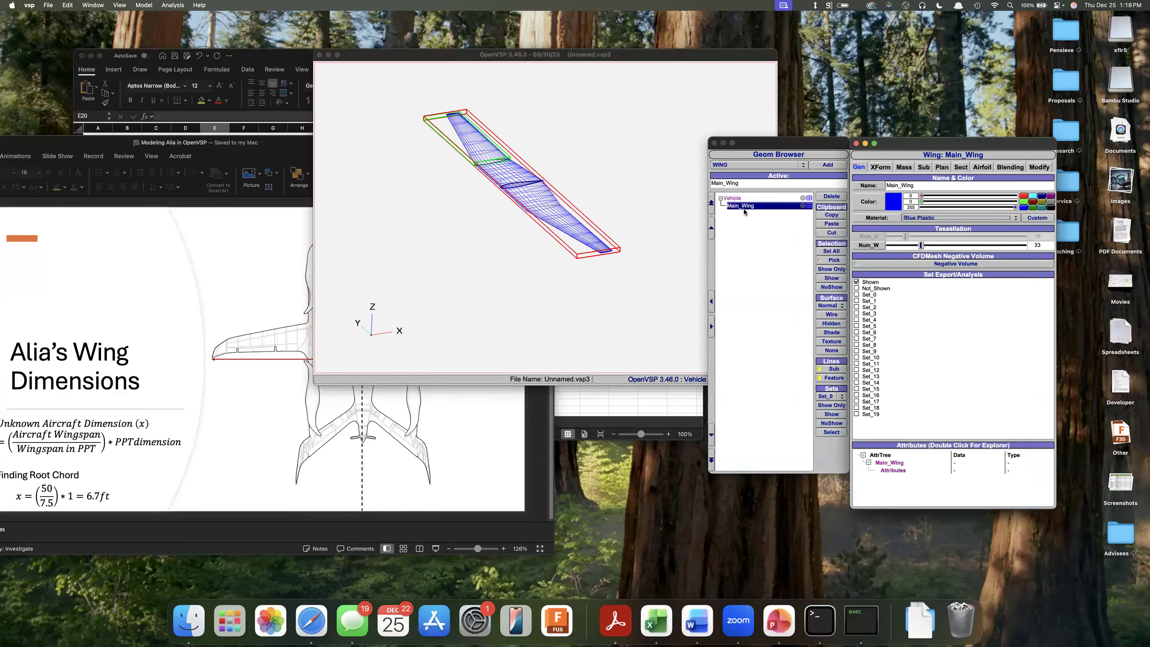
# Display the main wing as a shaded surface and try the Black Plastic and Emerald materials on it
pyautogui.click(840, 333)
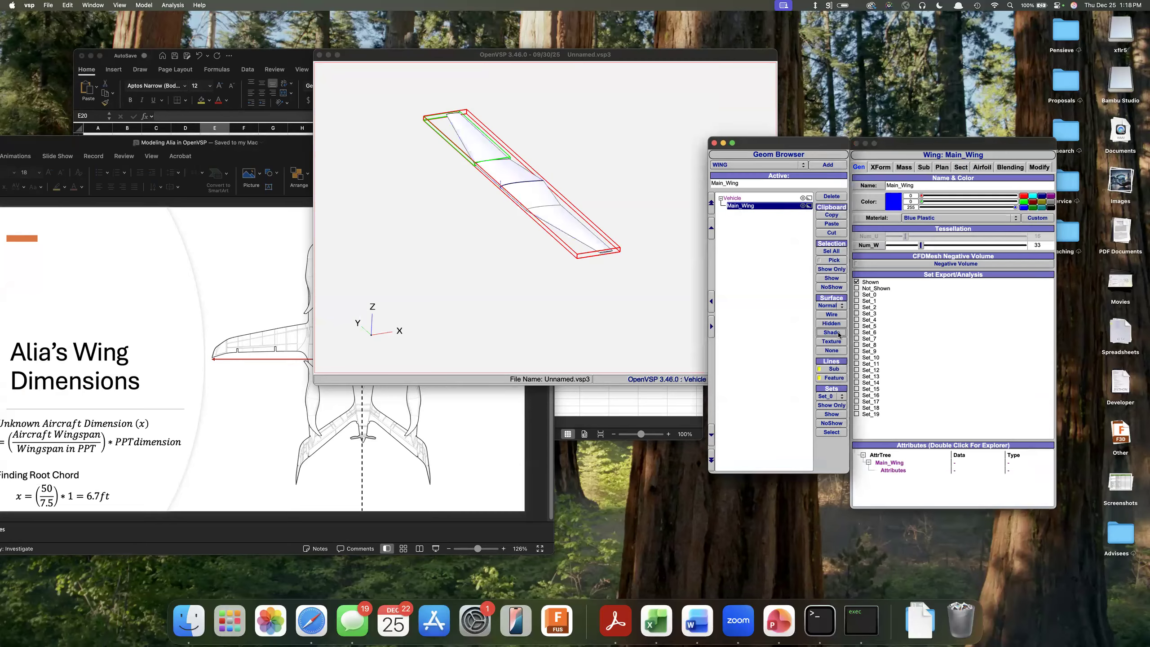
pyautogui.click(931, 217)
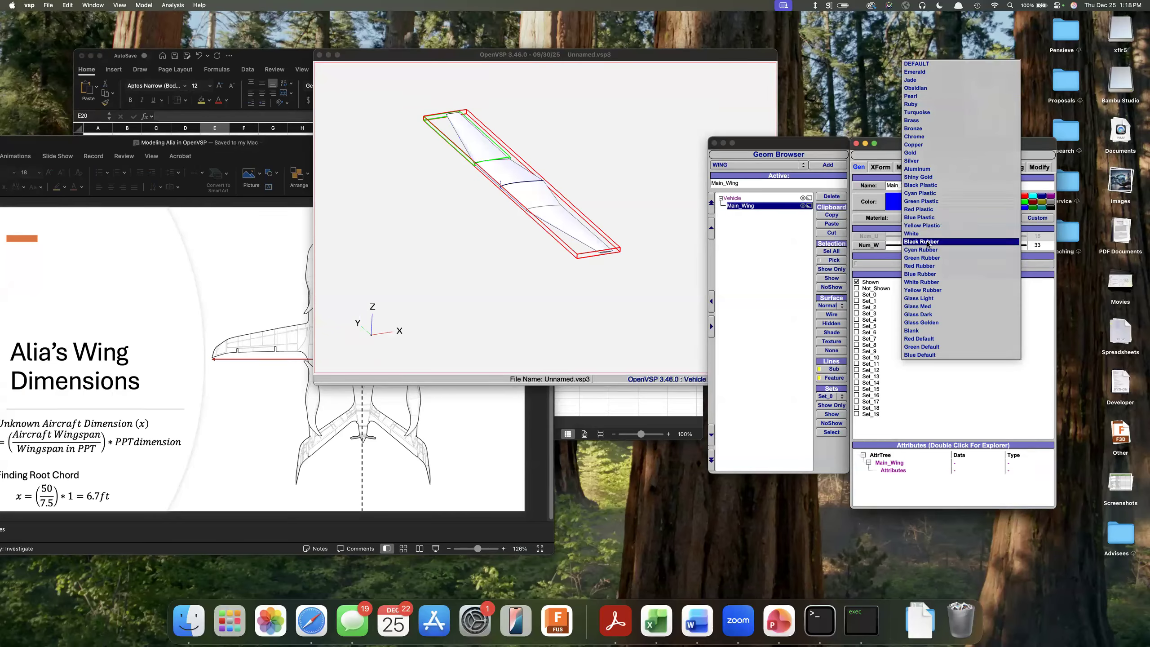
pyautogui.click(921, 186)
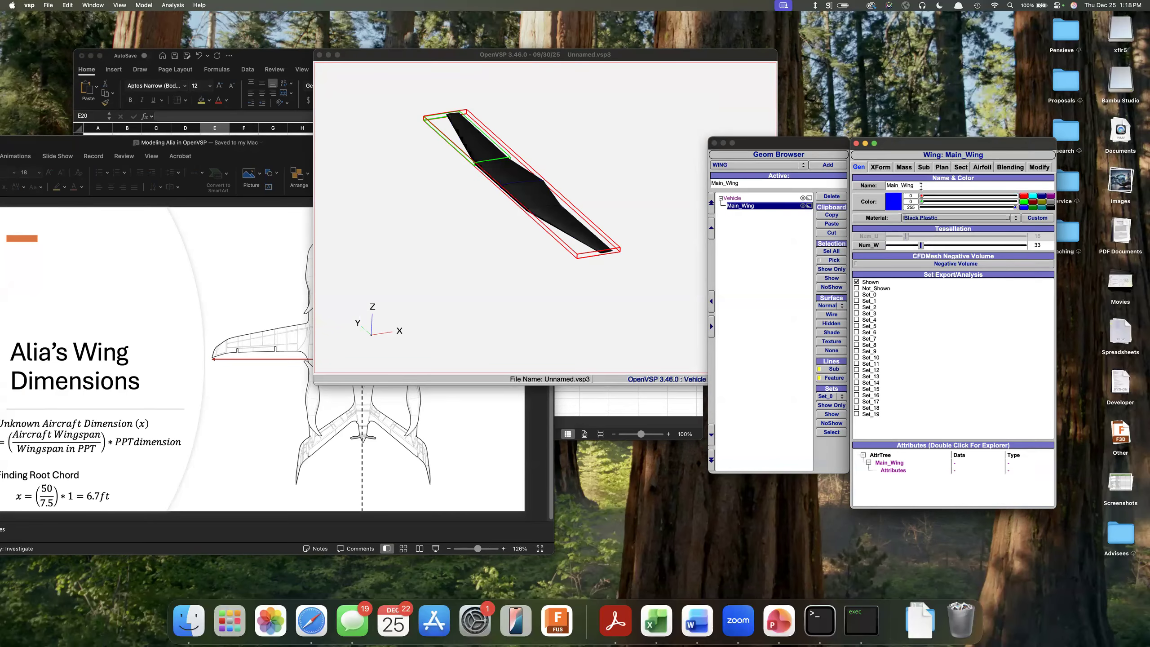
pyautogui.click(977, 218)
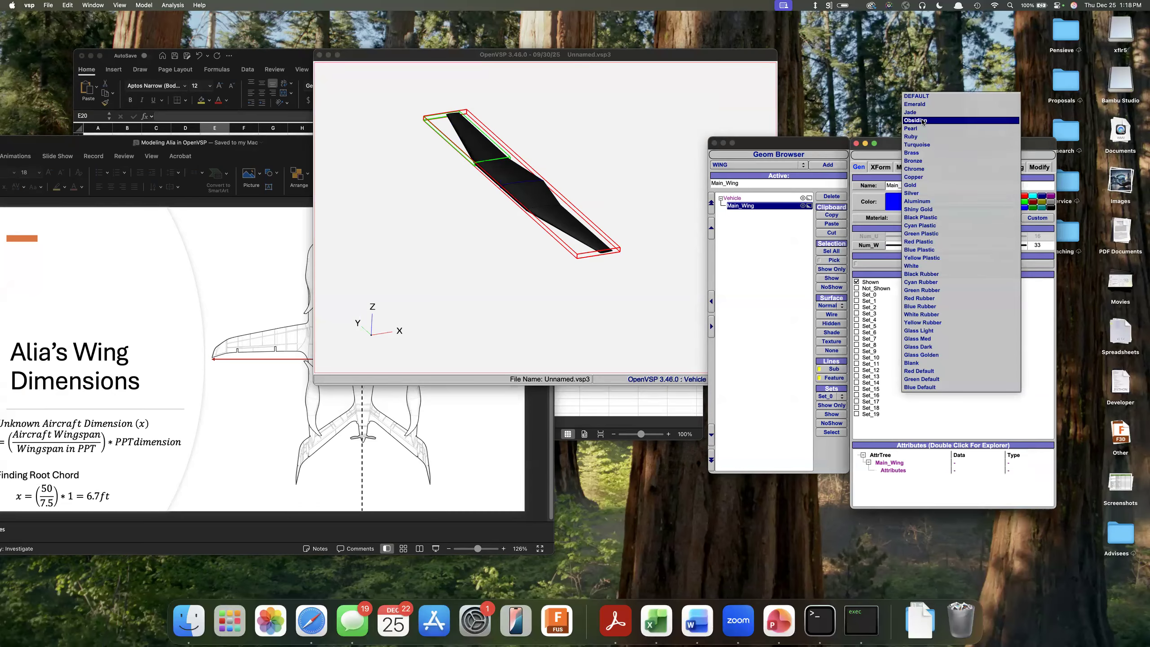
pyautogui.click(926, 104)
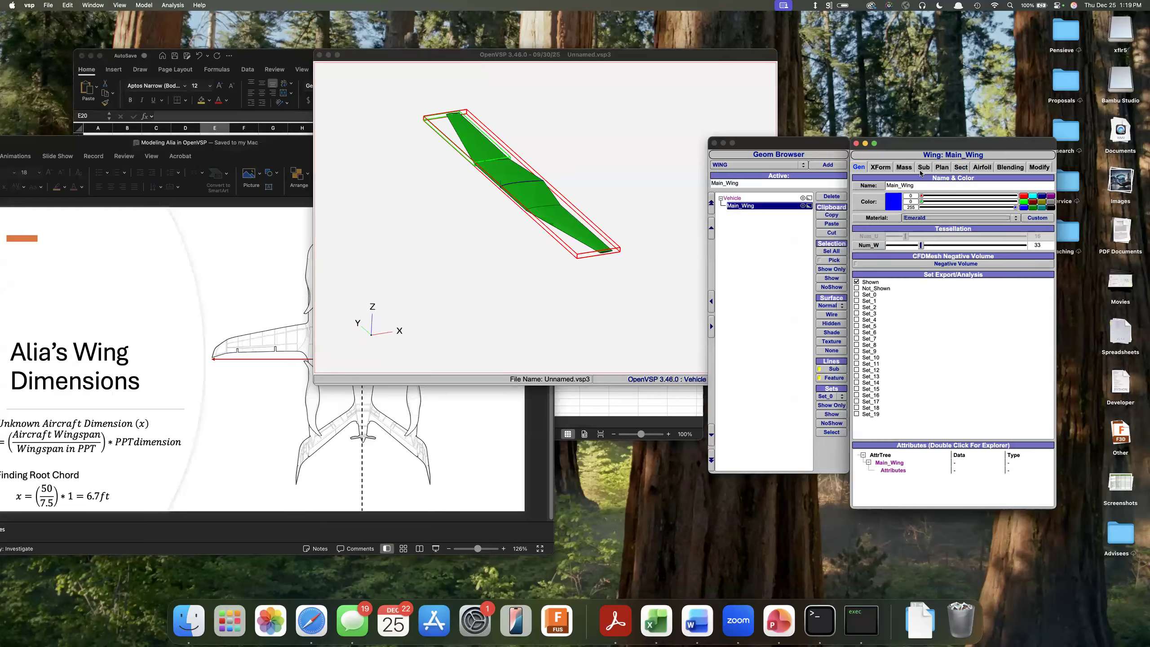
# Assign the Copper material to the main wing and check its appearance with the wing deselected
pyautogui.click(919, 218)
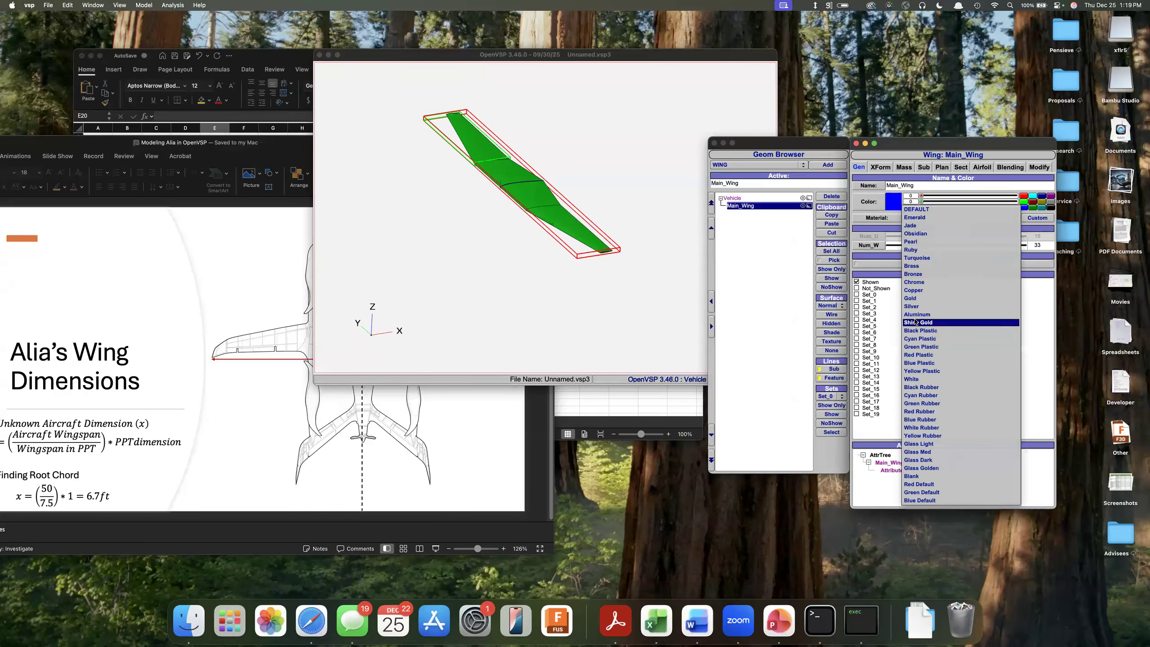
pyautogui.click(920, 289)
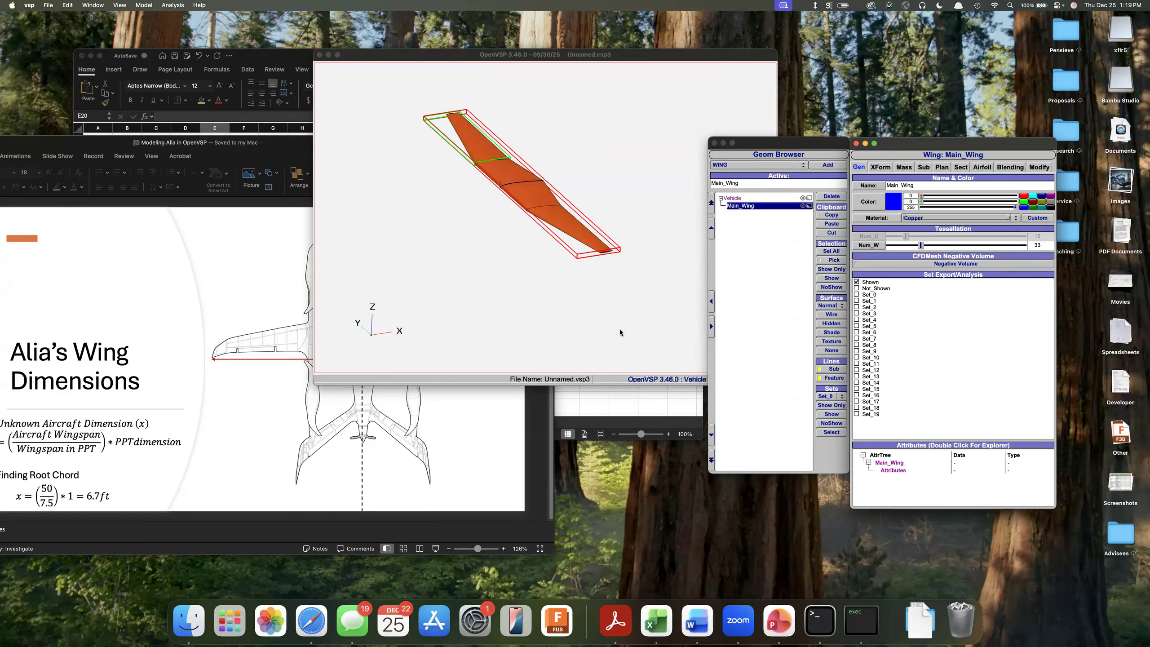
pyautogui.click(755, 272)
pyautogui.moveTo(471, 180)
pyautogui.mouseDown()
pyautogui.moveTo(423, 260)
pyautogui.moveTo(501, 95)
pyautogui.moveTo(461, 202)
pyautogui.moveTo(543, 100)
pyautogui.moveTo(462, 199)
pyautogui.moveTo(452, 170)
pyautogui.mouseUp()
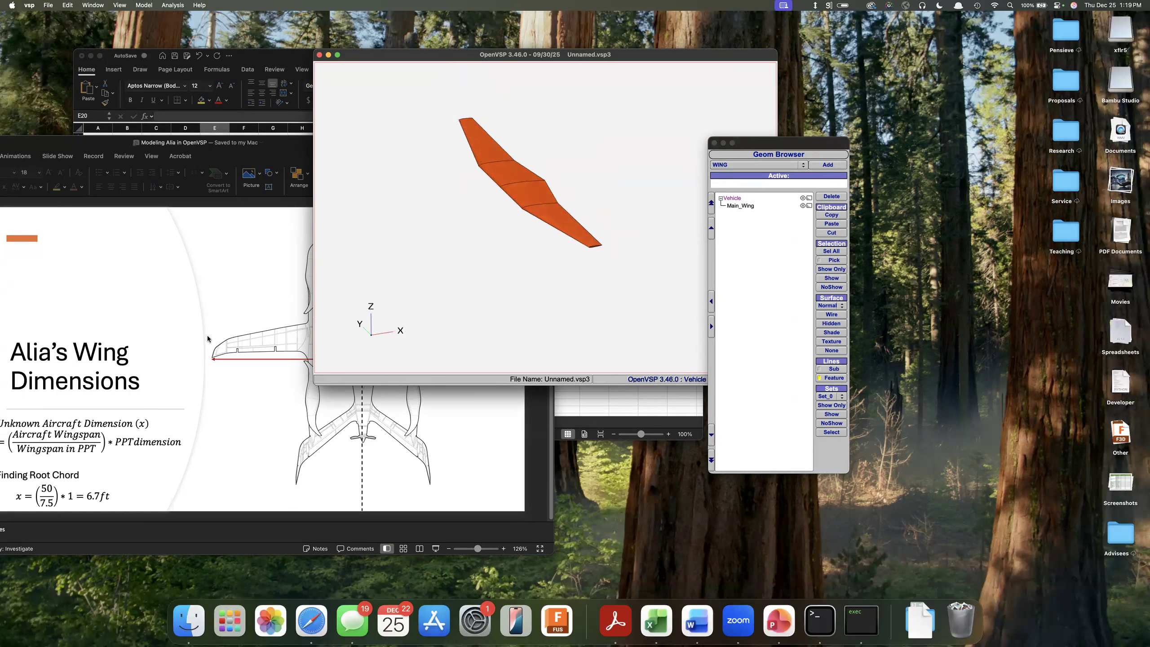
# Compare the finished wing with the wing dimensions slide, viewing the model from above and from other standard angles
pyautogui.click(207, 338)
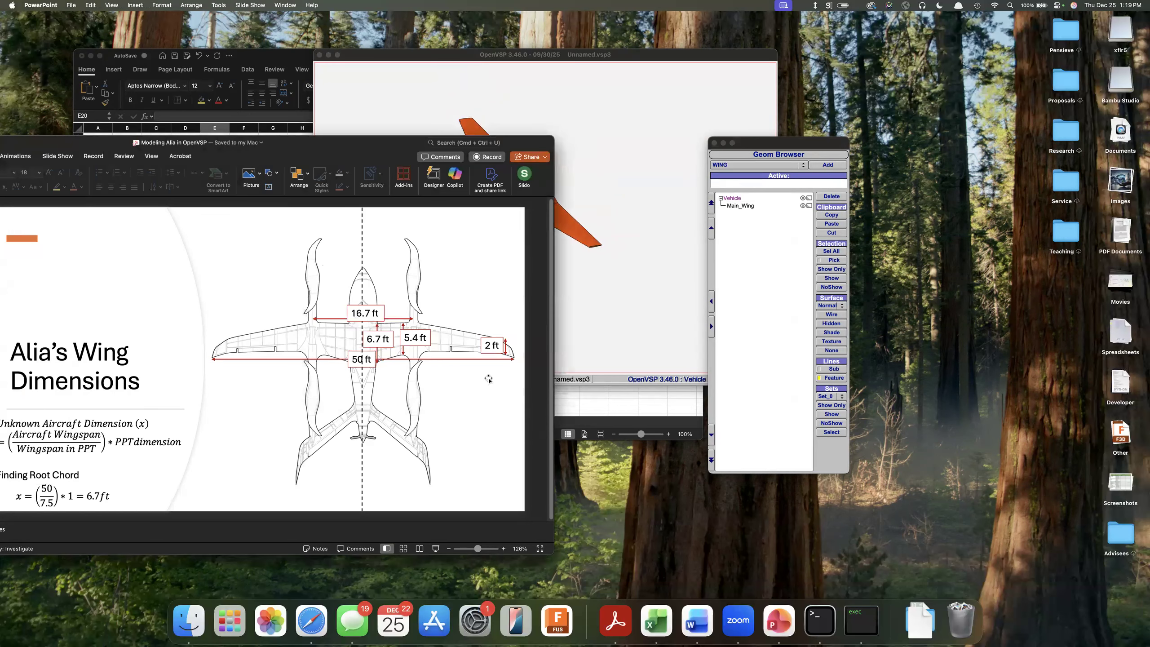
pyautogui.click(645, 212)
pyautogui.press('F5')
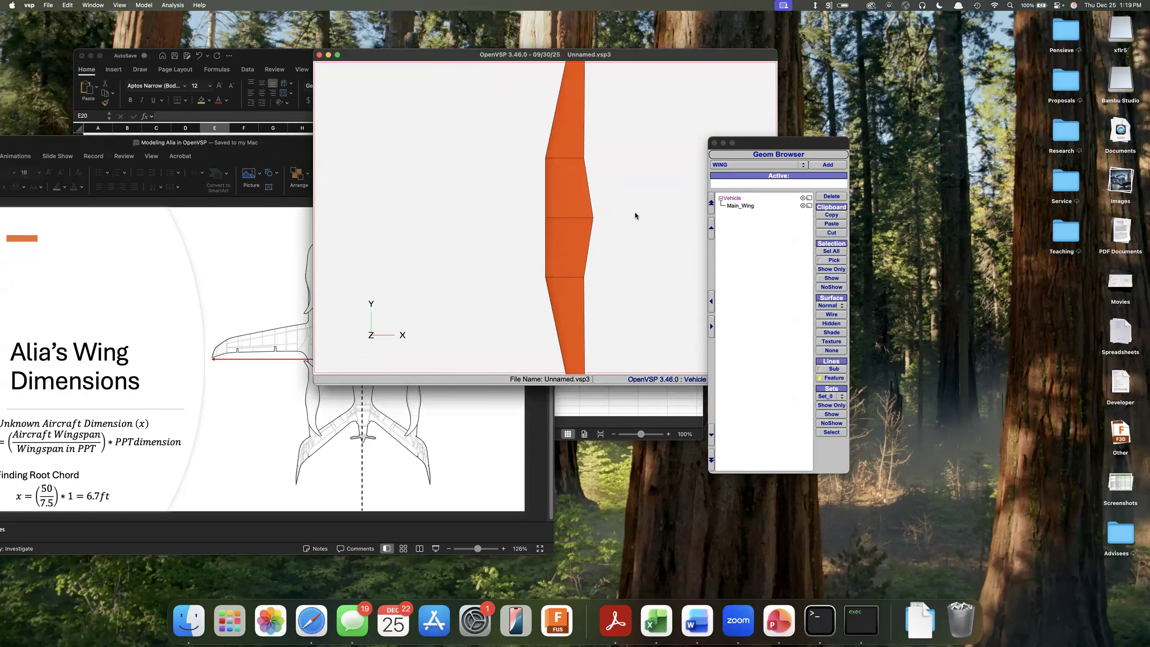
pyautogui.press('F6')
pyautogui.press('F7')
pyautogui.press('F8')
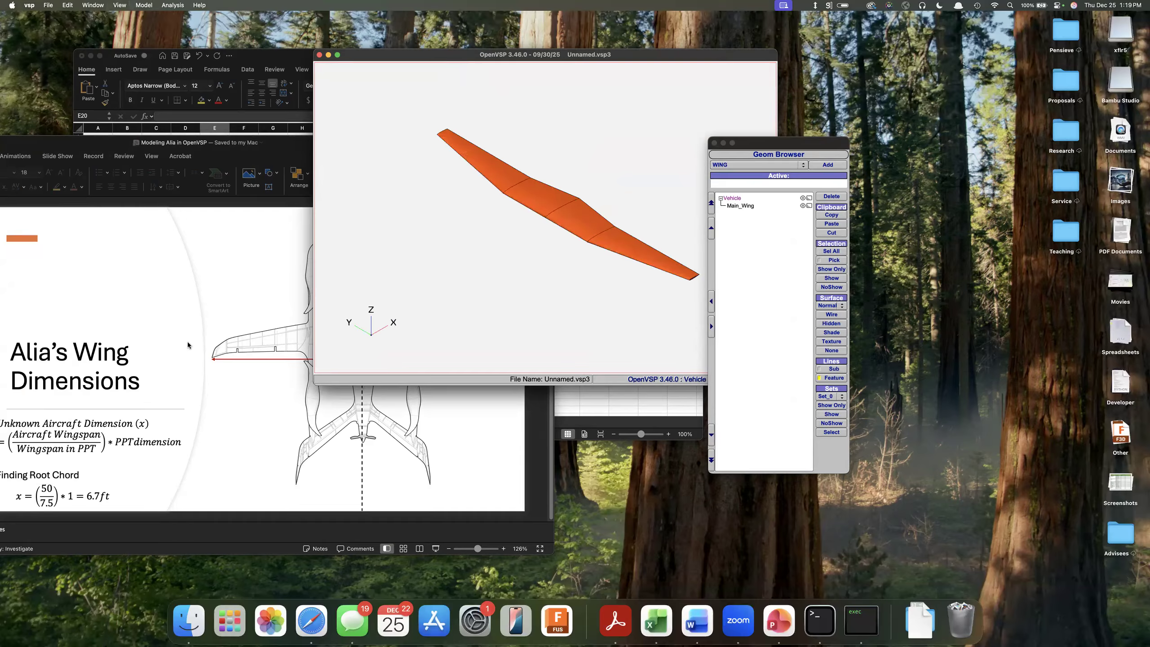
# Add a FUSELAGE component to the vehicle and view it together with the main wing
pyautogui.click(742, 235)
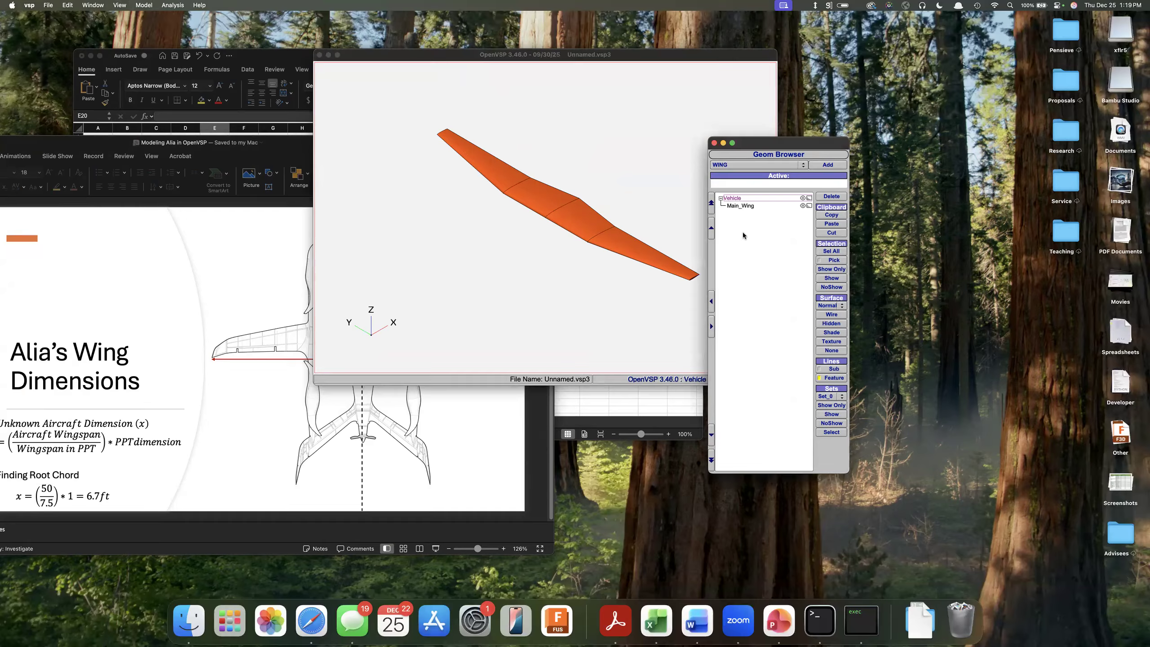
pyautogui.click(742, 166)
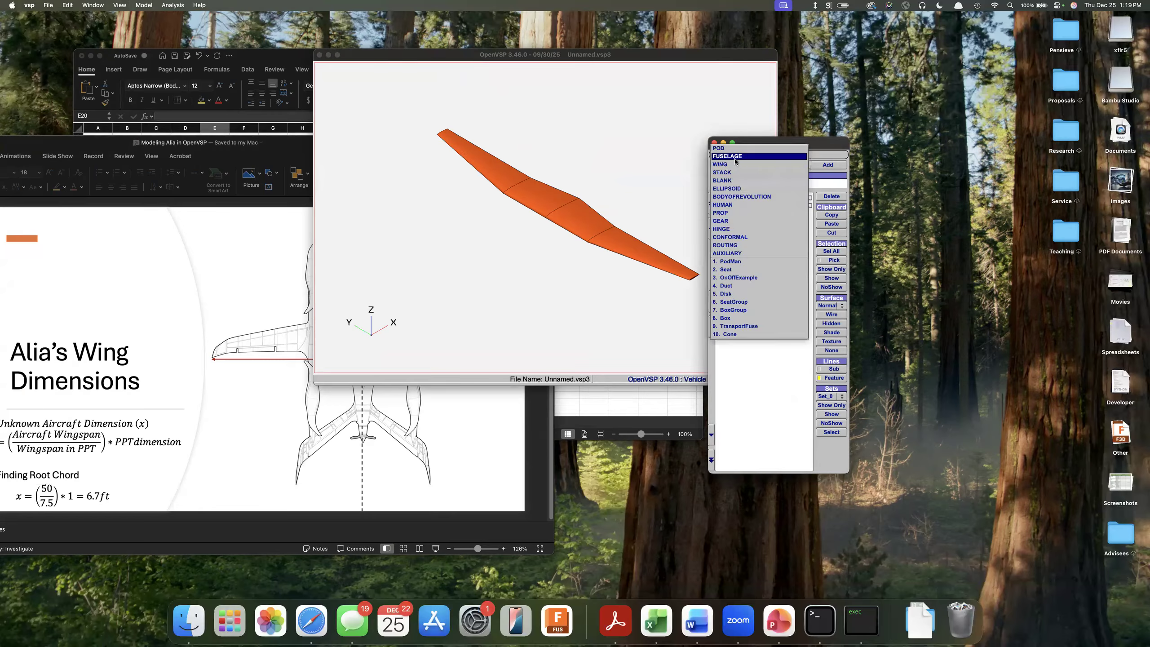
pyautogui.click(735, 157)
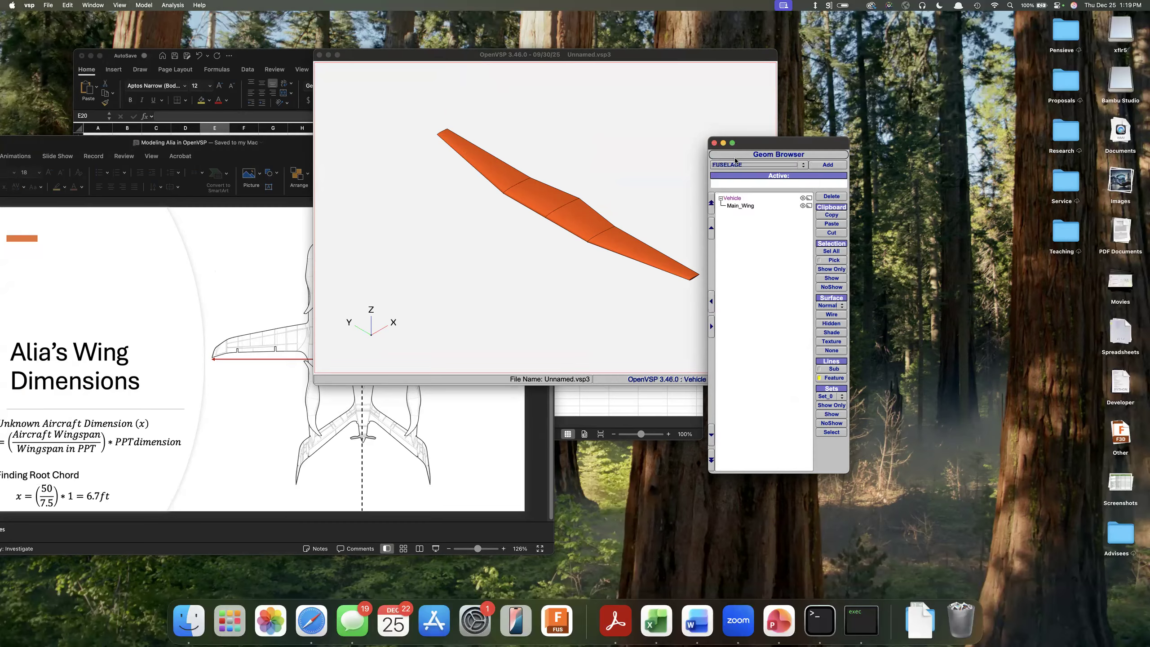
pyautogui.click(828, 165)
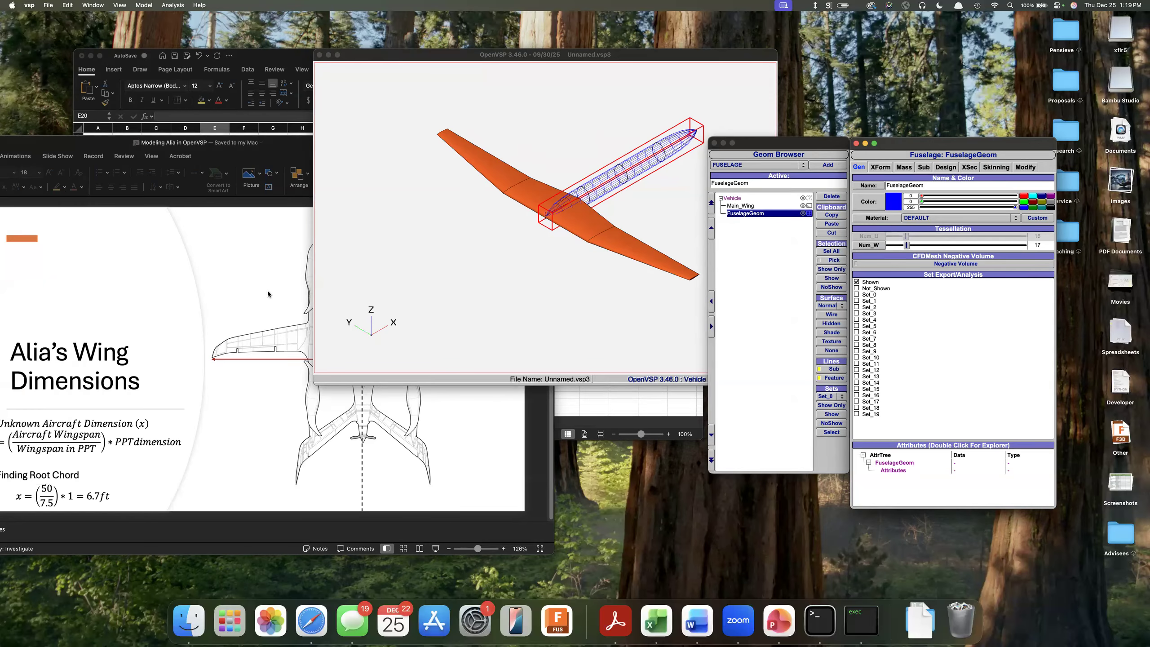
pyautogui.moveTo(584, 301)
pyautogui.mouseDown()
pyautogui.moveTo(615, 219)
pyautogui.moveTo(585, 278)
pyautogui.mouseUp()
# Switch to PowerPoint, show the Alia's Fuselage Dimensions slide, and reposition and resize its window so the whole slide fits
pyautogui.click(158, 228)
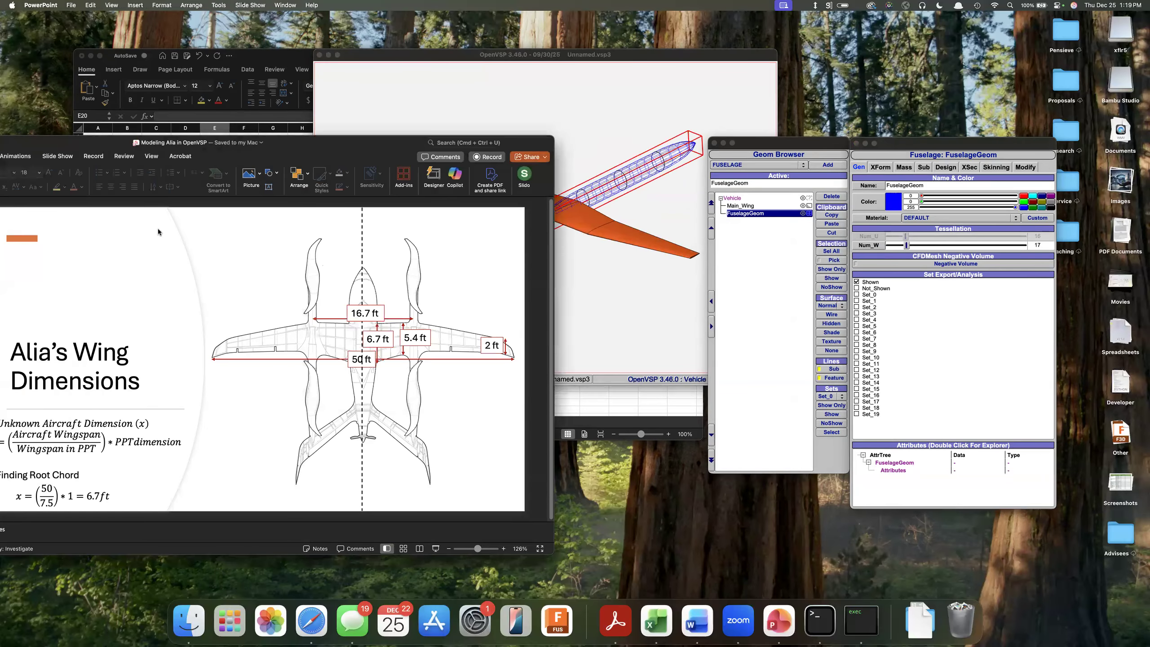
pyautogui.moveTo(330, 141); pyautogui.dragTo(443, 46)
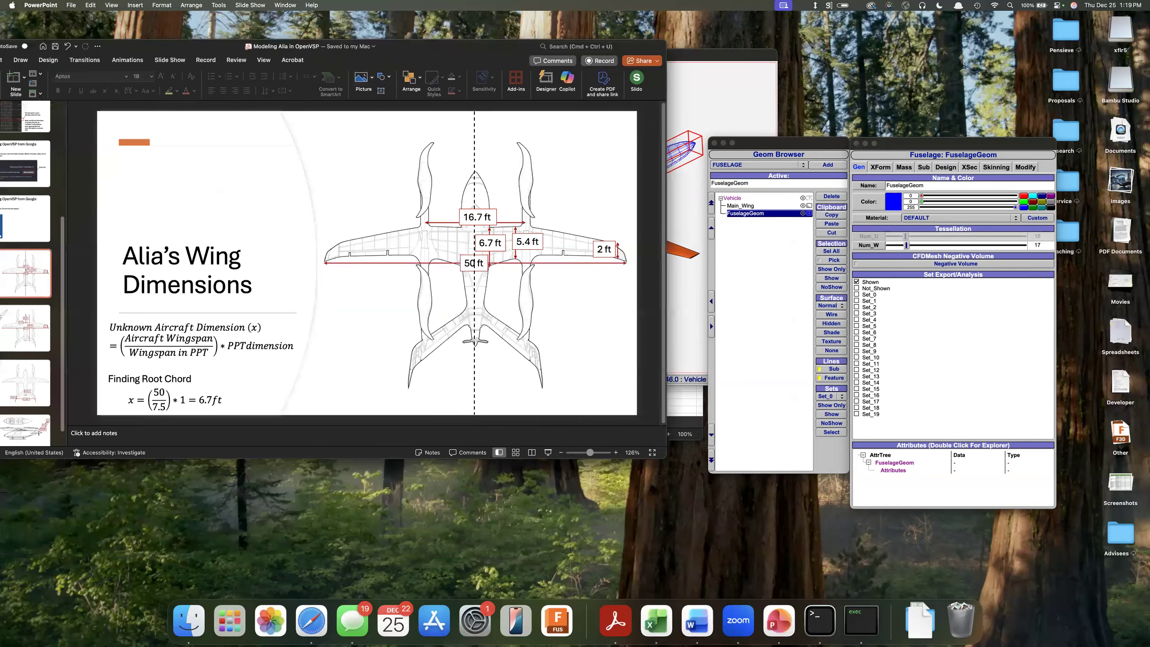
pyautogui.click(21, 337)
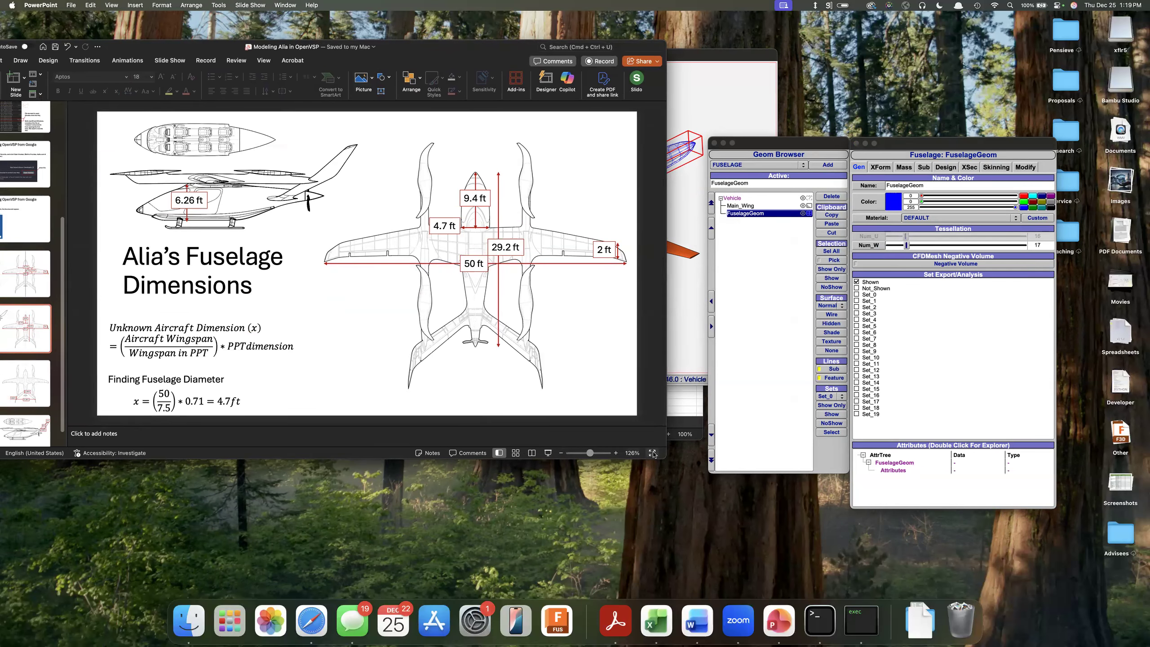
pyautogui.moveTo(665, 458); pyautogui.dragTo(603, 490)
pyautogui.moveTo(532, 467); pyautogui.dragTo(537, 463)
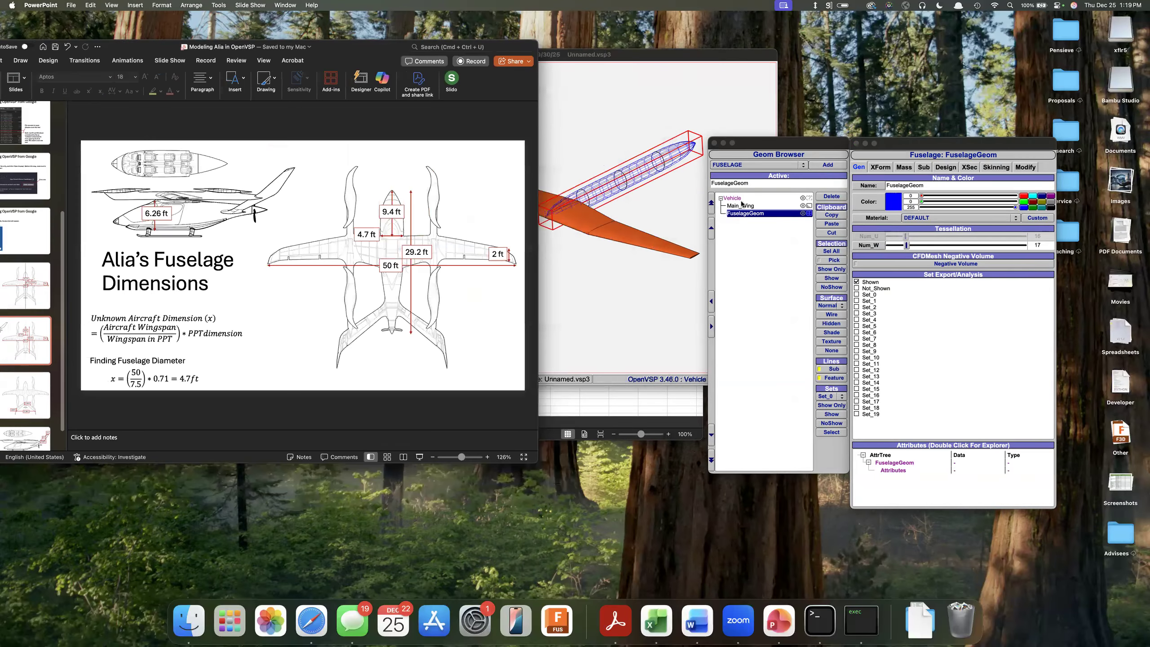
# Move the OpenVSP model window aside so the fuselage dimensions slide can be read next to it
pyautogui.click(586, 270)
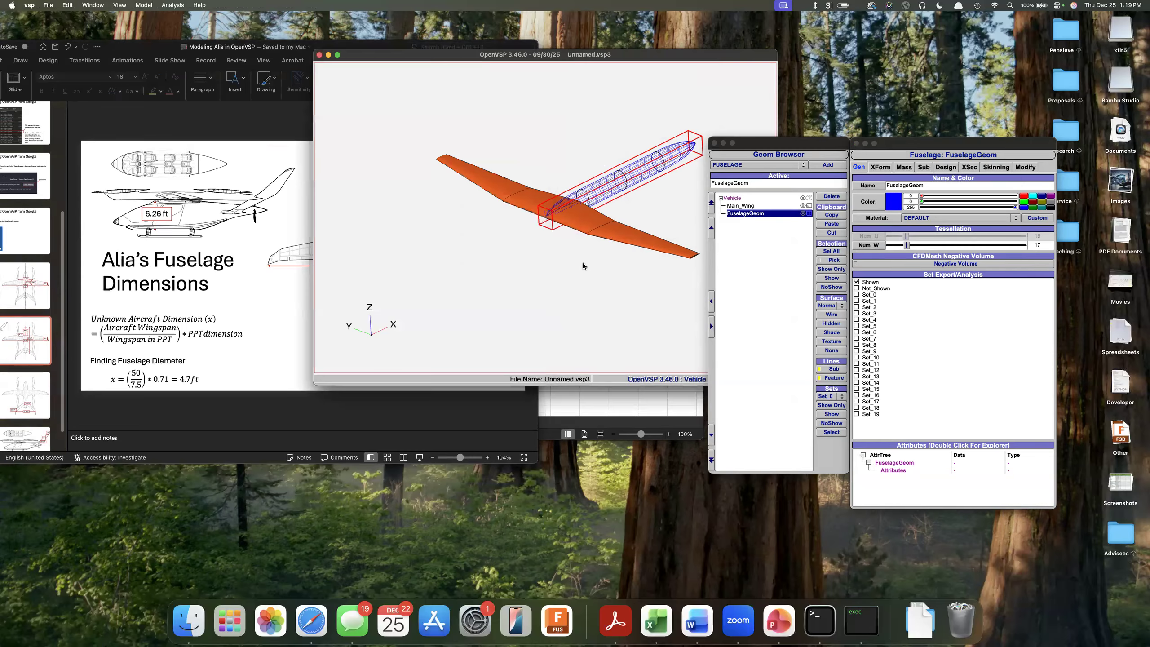
pyautogui.moveTo(401, 61); pyautogui.dragTo(277, 314)
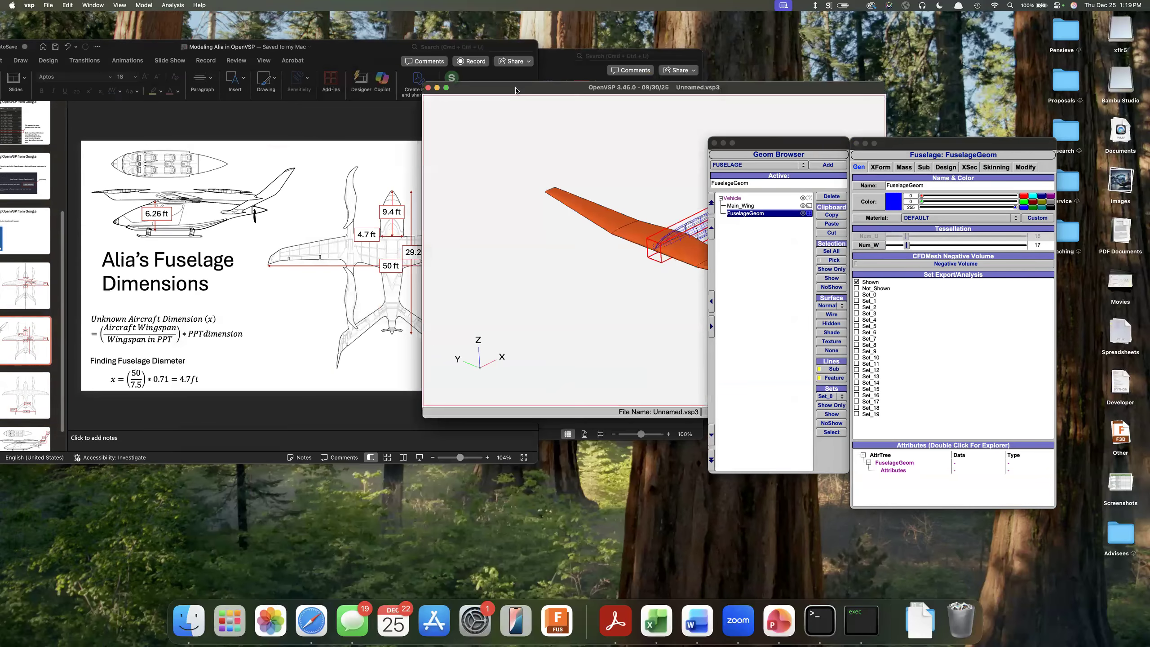
pyautogui.click(335, 327)
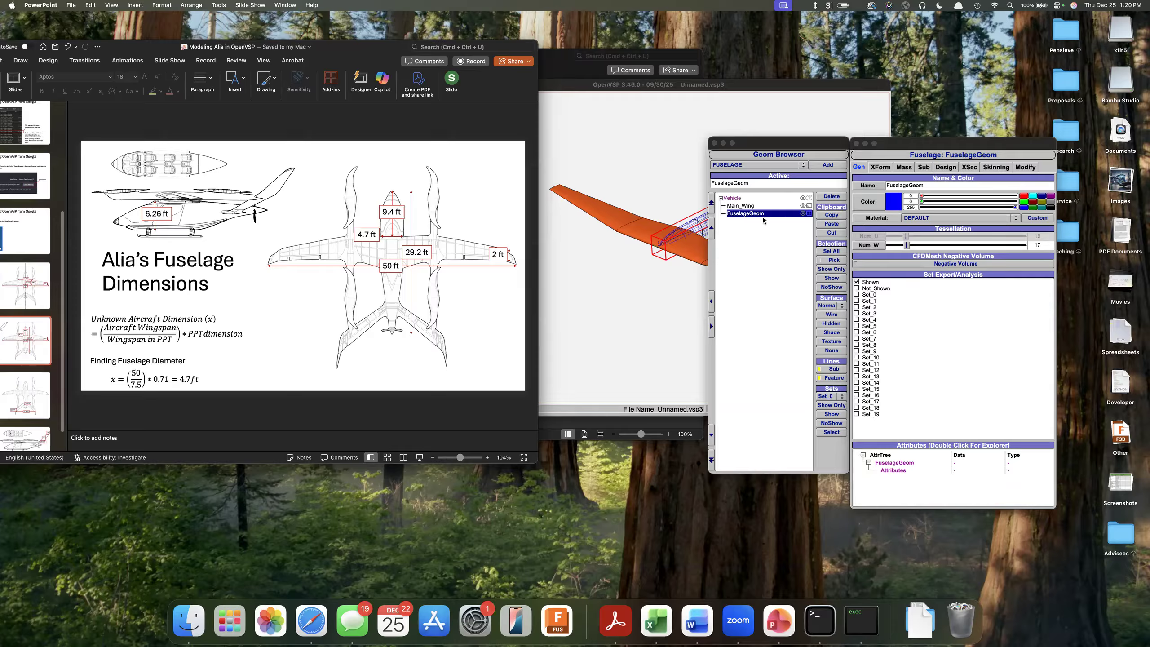
# In OpenVSP, set the overall design length of the fuselage to 29.2
pyautogui.click(798, 205)
pyautogui.click(880, 167)
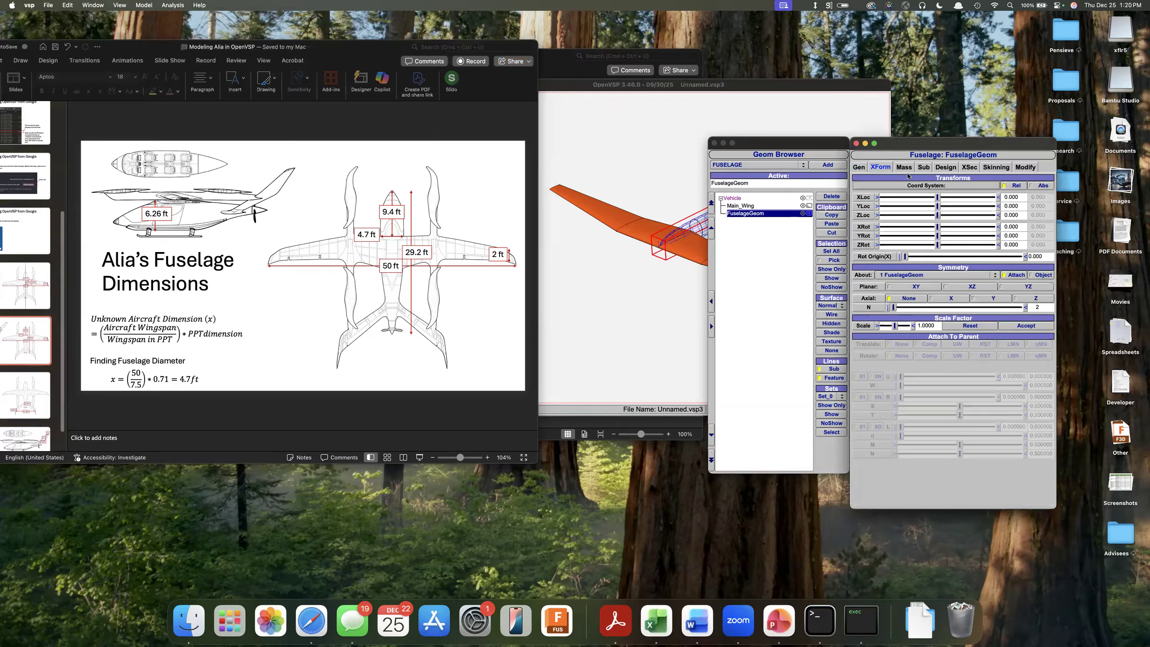
pyautogui.click(904, 167)
pyautogui.click(924, 167)
pyautogui.click(944, 167)
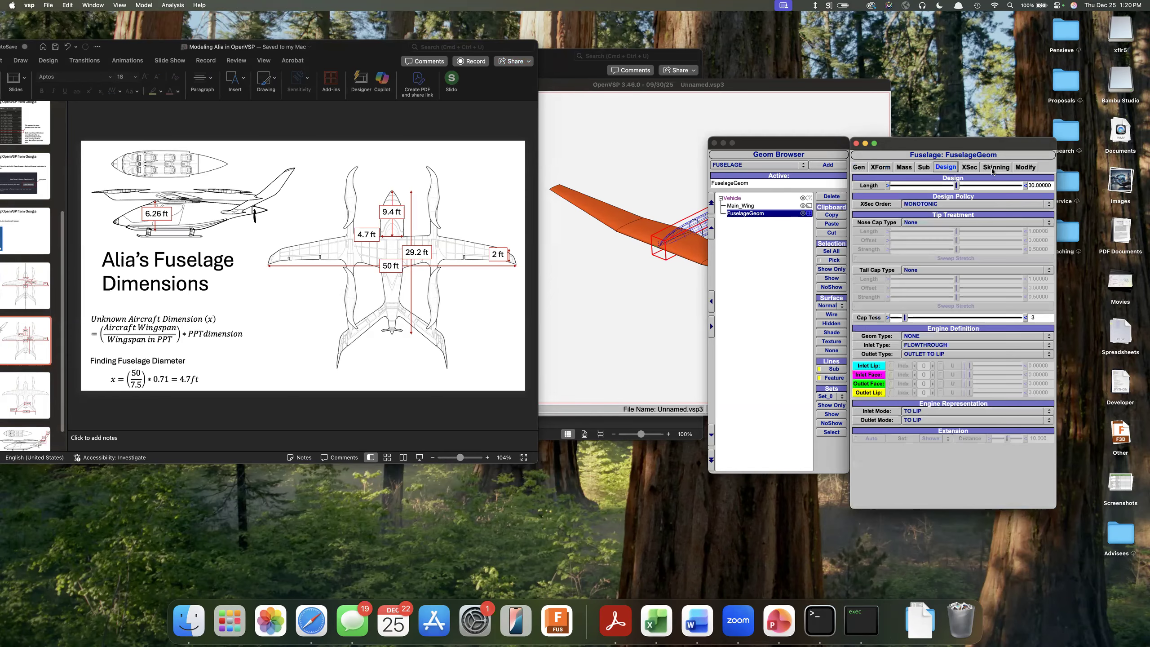
pyautogui.doubleClick(1048, 184)
pyautogui.write('29.2')
pyautogui.press('Return')
# Set the fuselage's X location to -9.4 and check its position relative to the wing from above and in perspective
pyautogui.click(880, 168)
pyautogui.moveTo(935, 200); pyautogui.dragTo(903, 206)
pyautogui.moveTo(1023, 197); pyautogui.dragTo(988, 197)
pyautogui.write('-9.4')
pyautogui.press('Return')
pyautogui.moveTo(632, 206); pyautogui.dragTo(613, 164)
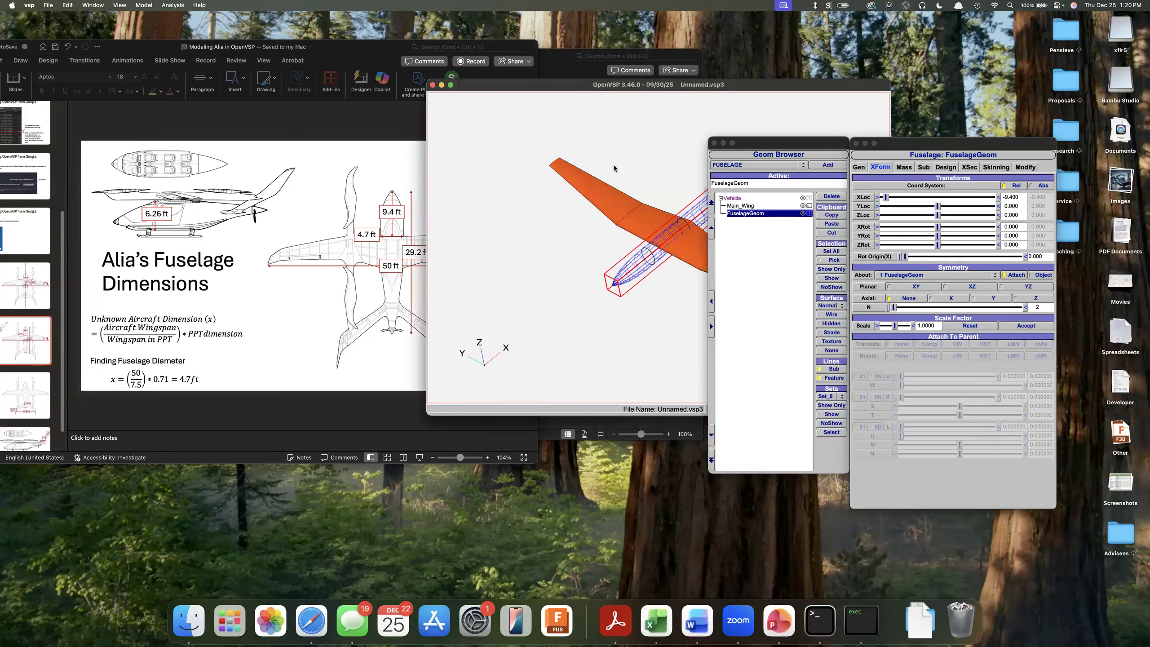
pyautogui.press('F5')
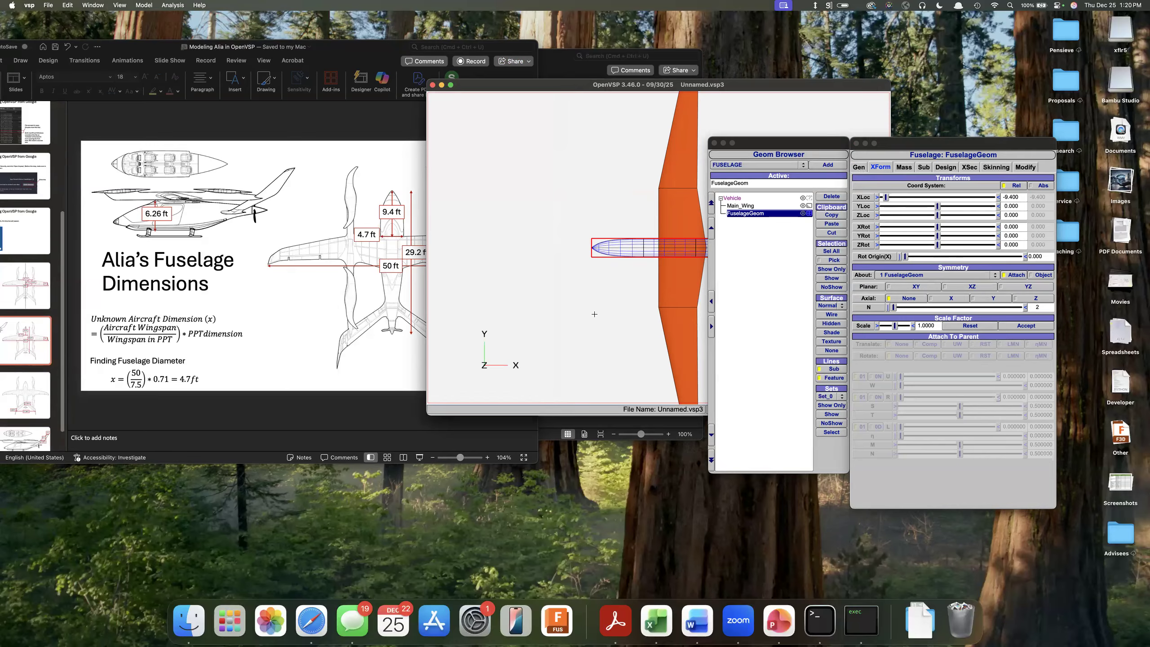
pyautogui.press('F8')
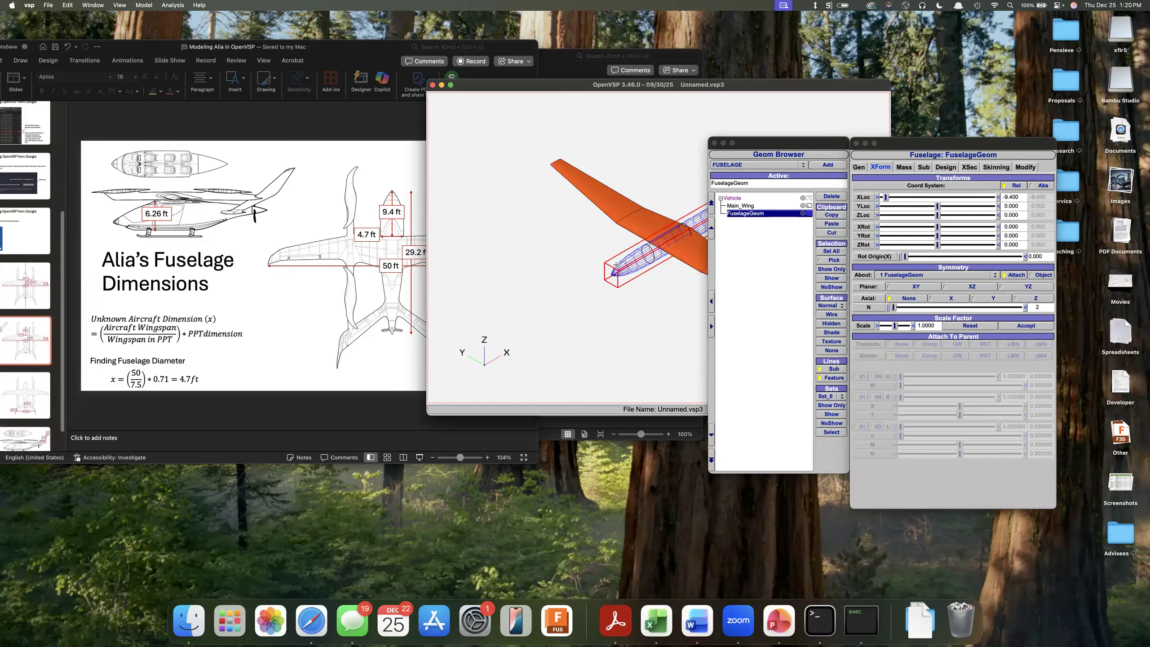
pyautogui.scroll(5, 635, 269)
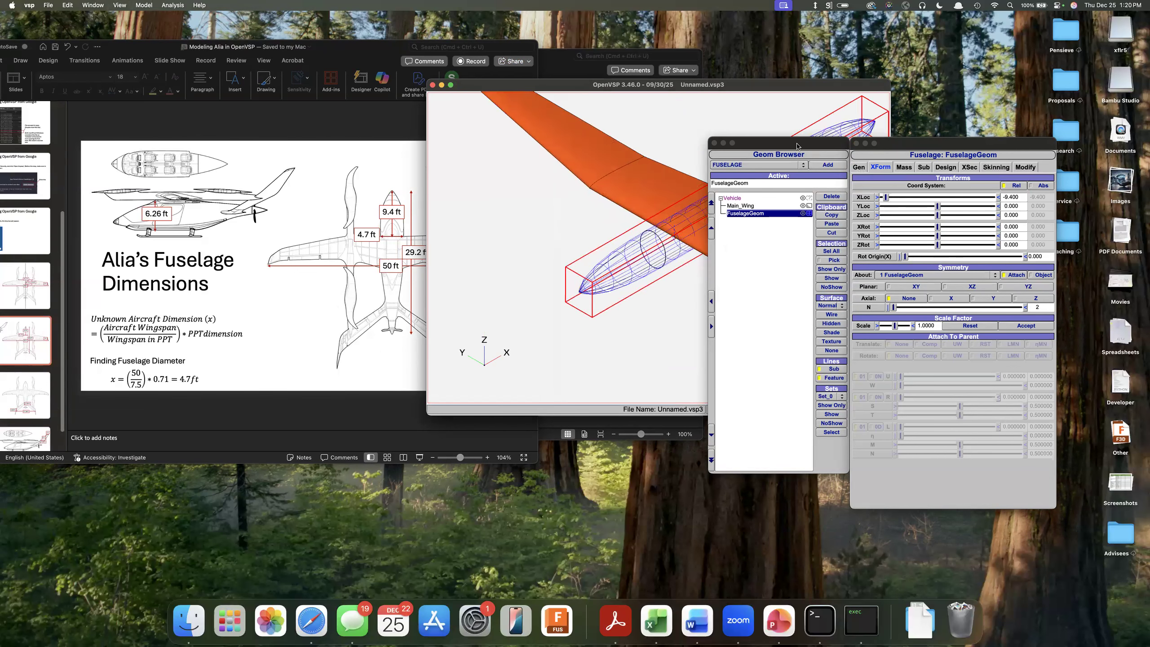
# Open the fuselage's cross-section settings and rearrange the Geom Browser and fuselage windows to uncover the model
pyautogui.moveTo(796, 146); pyautogui.dragTo(301, 249)
pyautogui.click(964, 170)
pyautogui.moveTo(957, 149); pyautogui.dragTo(998, 123)
# Examine fuselage cross-sections 0 to 4 one by one, checking each section's type and its place along the body
pyautogui.click(1053, 160)
pyautogui.click(1053, 160)
pyautogui.click(1053, 159)
pyautogui.click(1053, 160)
pyautogui.click(1053, 160)
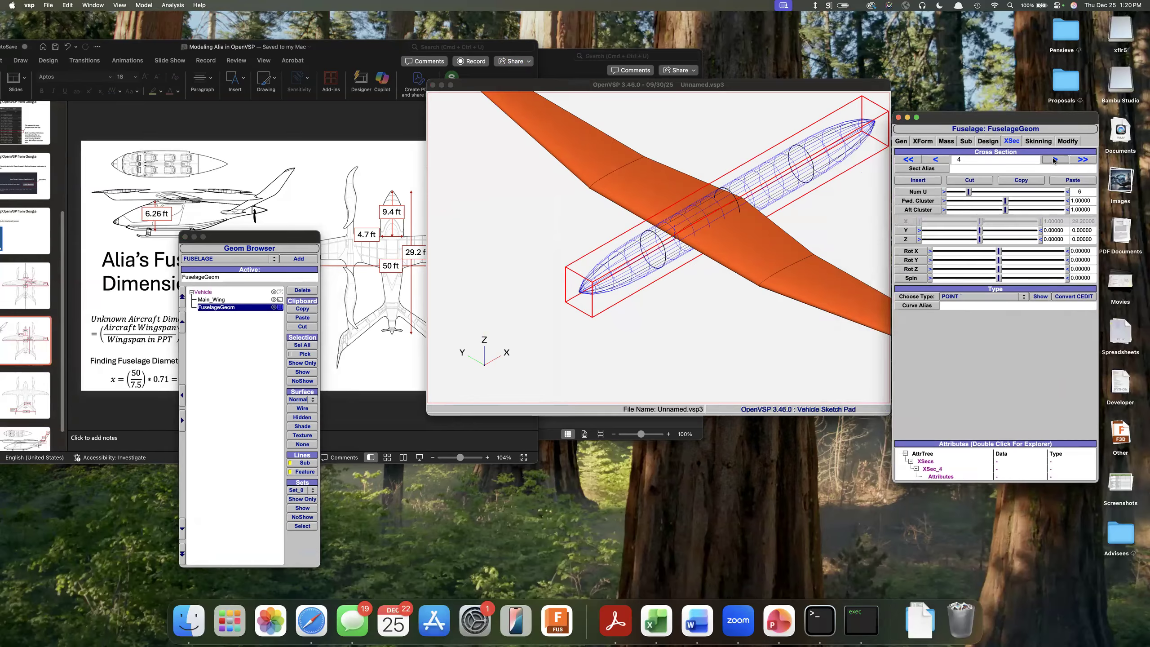
pyautogui.click(932, 159)
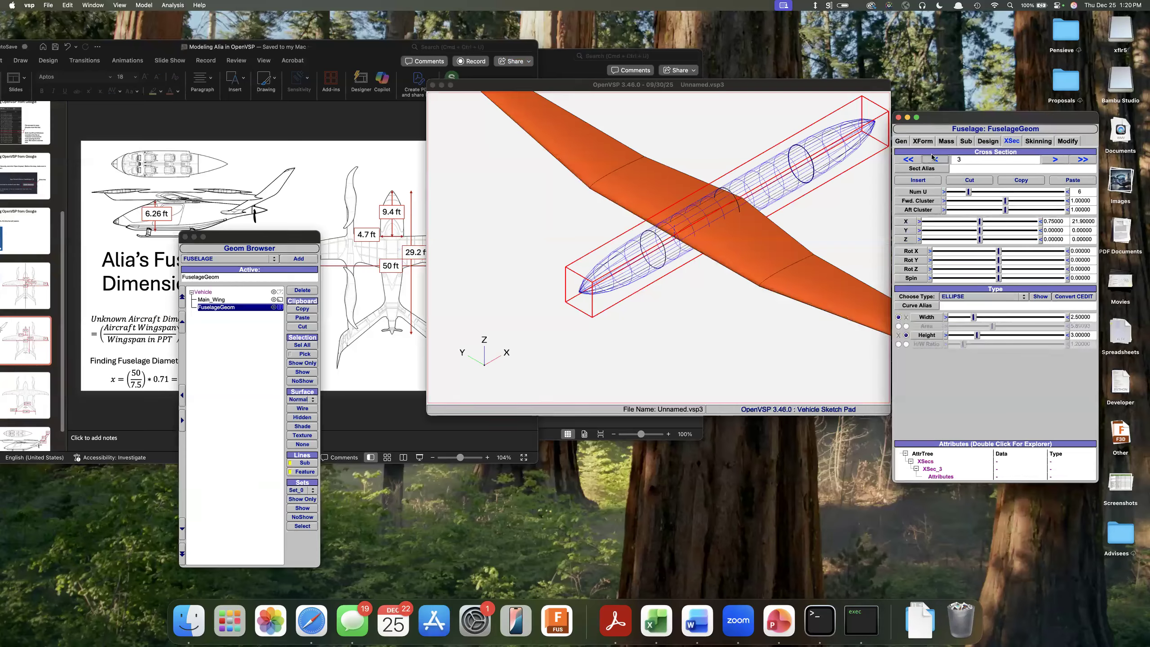
pyautogui.click(933, 159)
pyautogui.click(933, 159)
pyautogui.click(1049, 160)
pyautogui.click(1058, 162)
pyautogui.click(1057, 161)
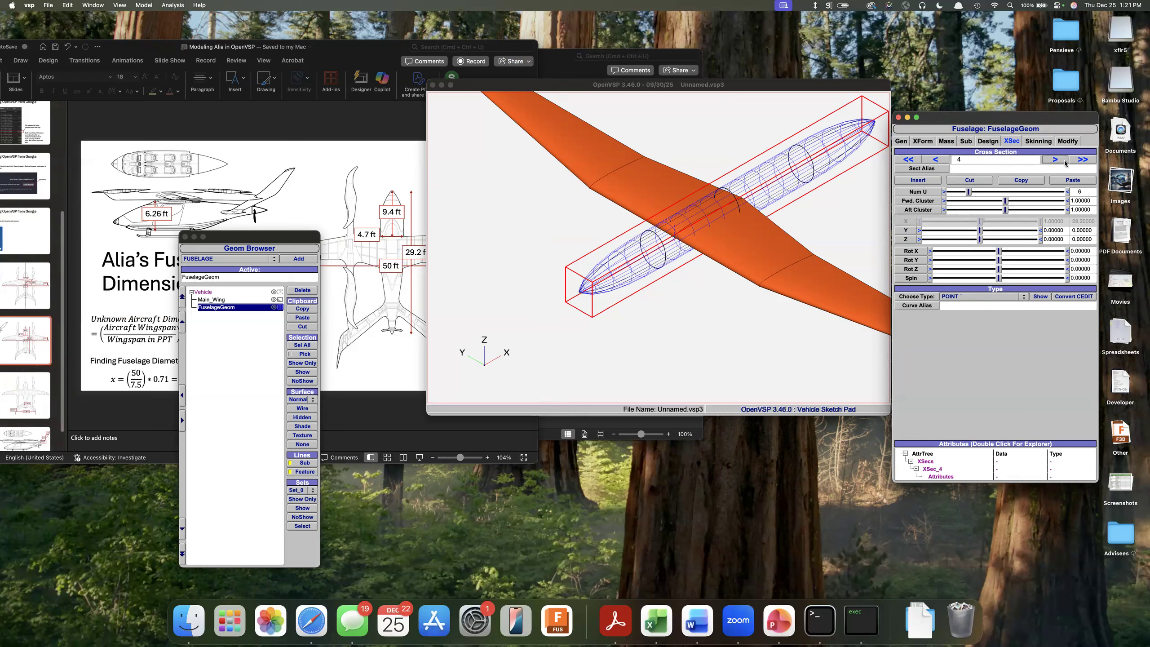
pyautogui.click(935, 159)
pyautogui.click(935, 159)
pyautogui.click(935, 159)
pyautogui.click(935, 159)
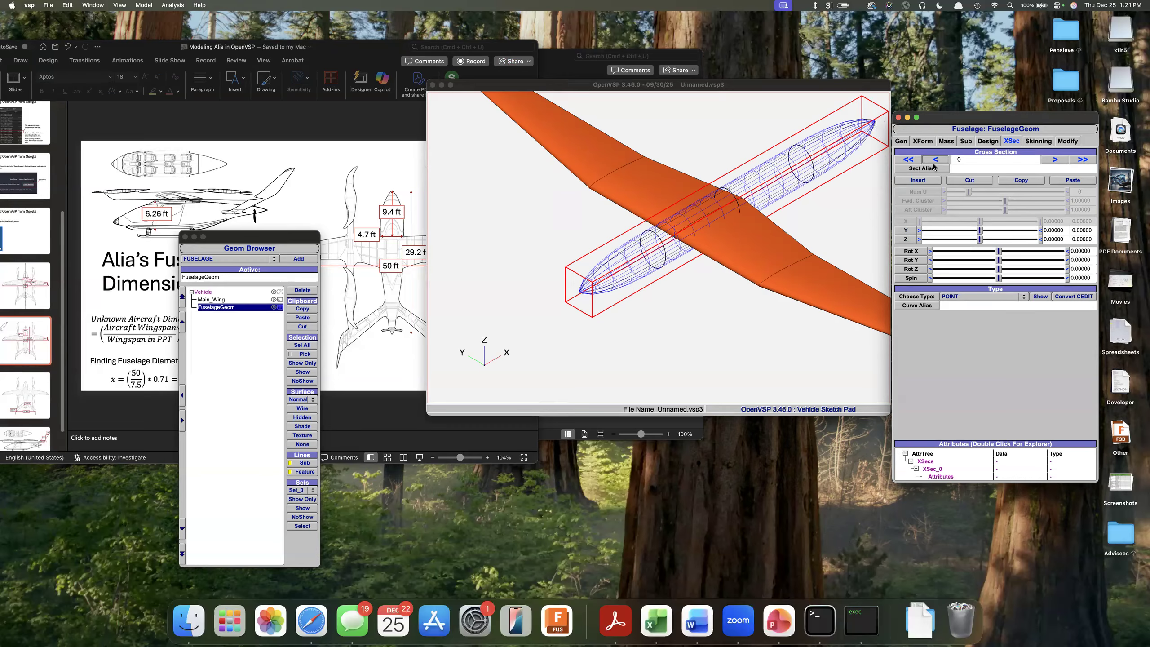
# Go to fuselage cross-section 1 and move the Geom Browser aside to uncover the slide with the fuselage dimensions
pyautogui.click(1053, 162)
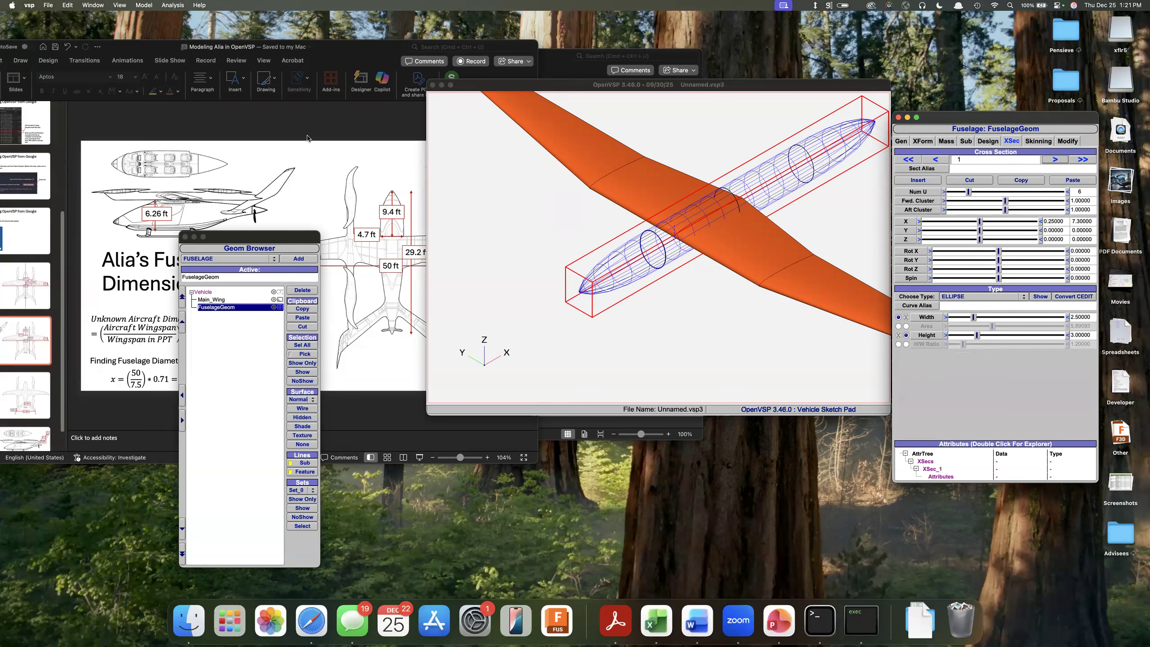
pyautogui.moveTo(250, 243); pyautogui.dragTo(751, 338)
pyautogui.click(250, 304)
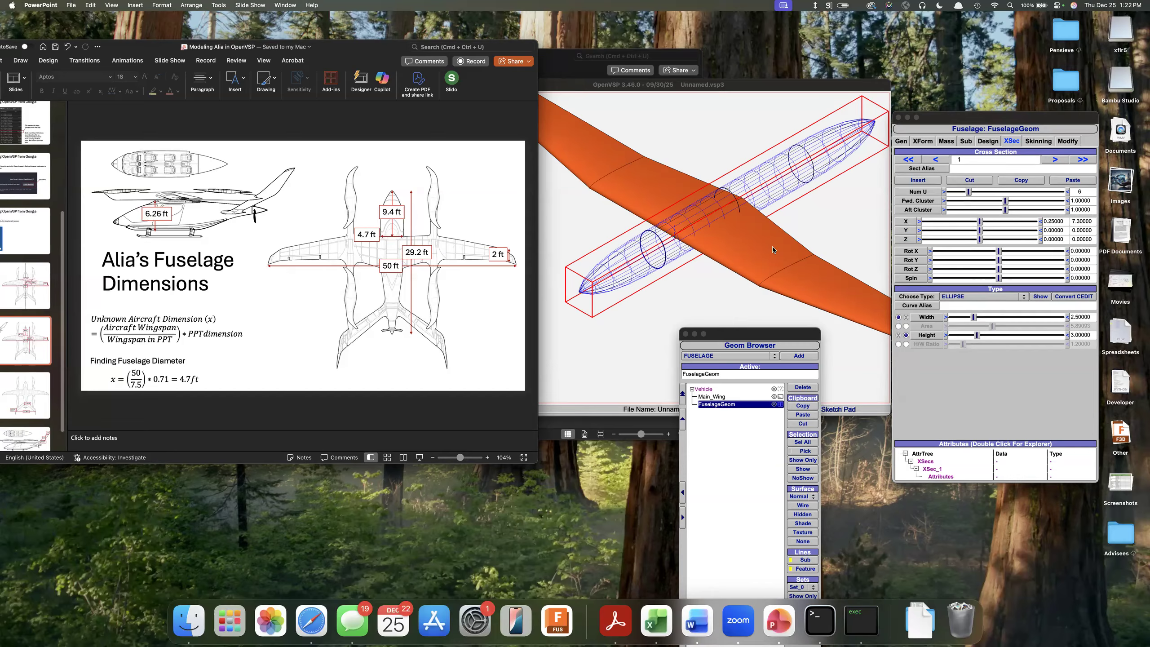
# In OpenVSP, set the ellipse of fuselage cross-section 1 to a width of 4.7 and a height of 6.26
pyautogui.click(1091, 335)
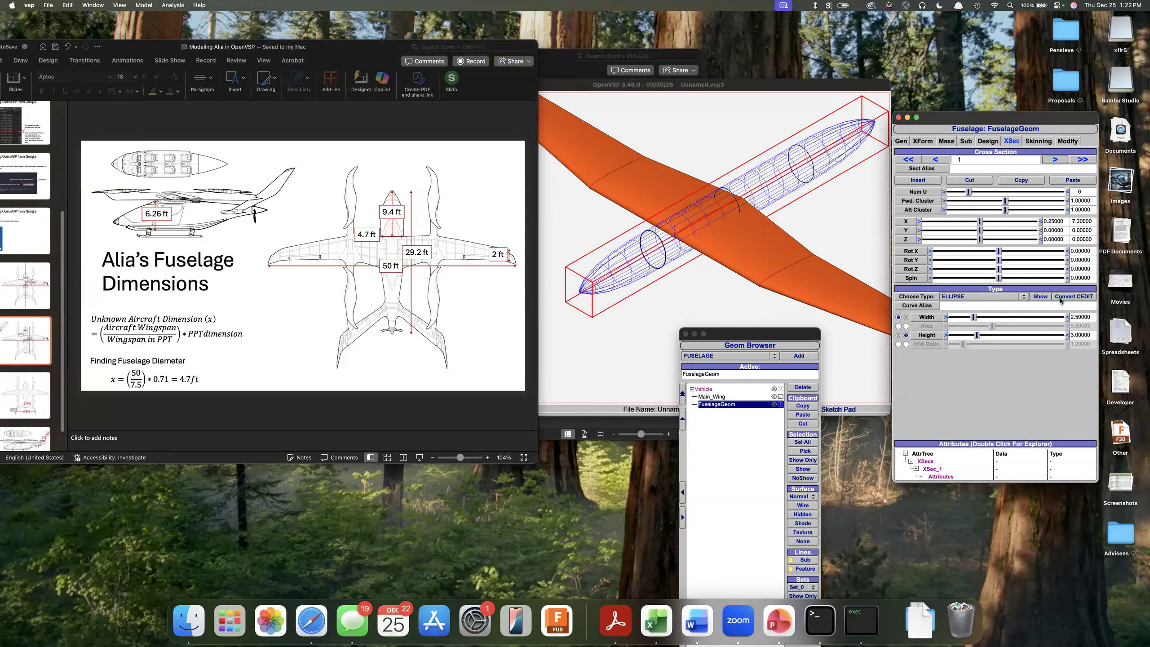
pyautogui.doubleClick(1086, 317)
pyautogui.write('4.7')
pyautogui.press('Return')
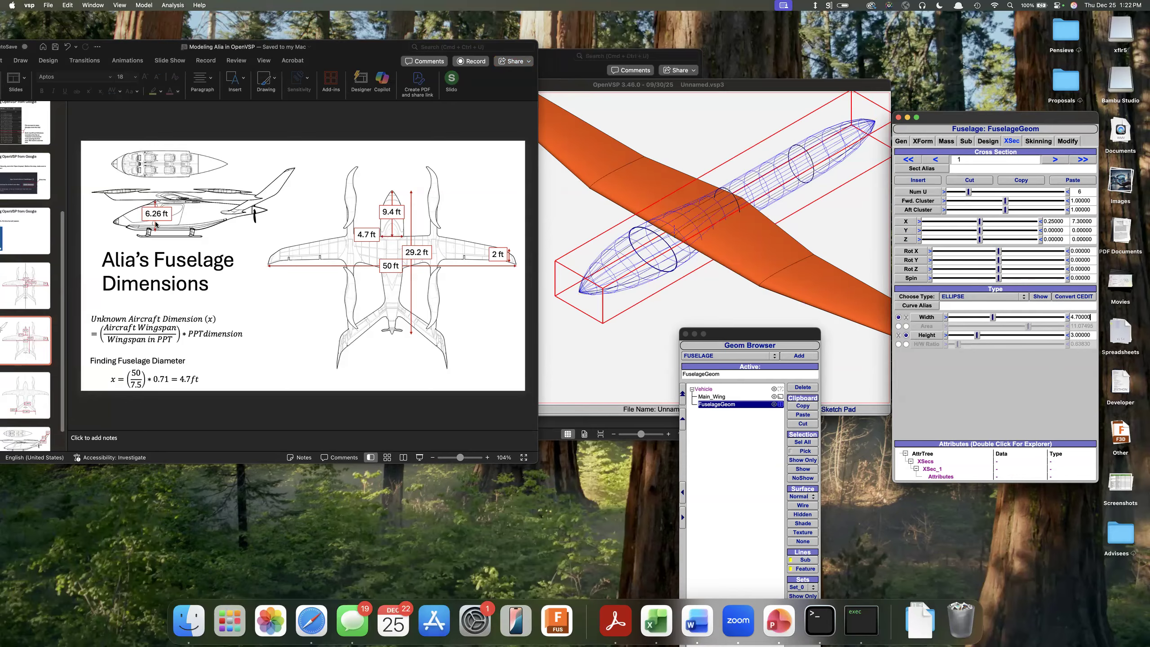
pyautogui.tripleClick(1091, 337)
pyautogui.write('6.26')
pyautogui.press('Return')
pyautogui.click(743, 305)
pyautogui.moveTo(742, 304); pyautogui.dragTo(700, 249)
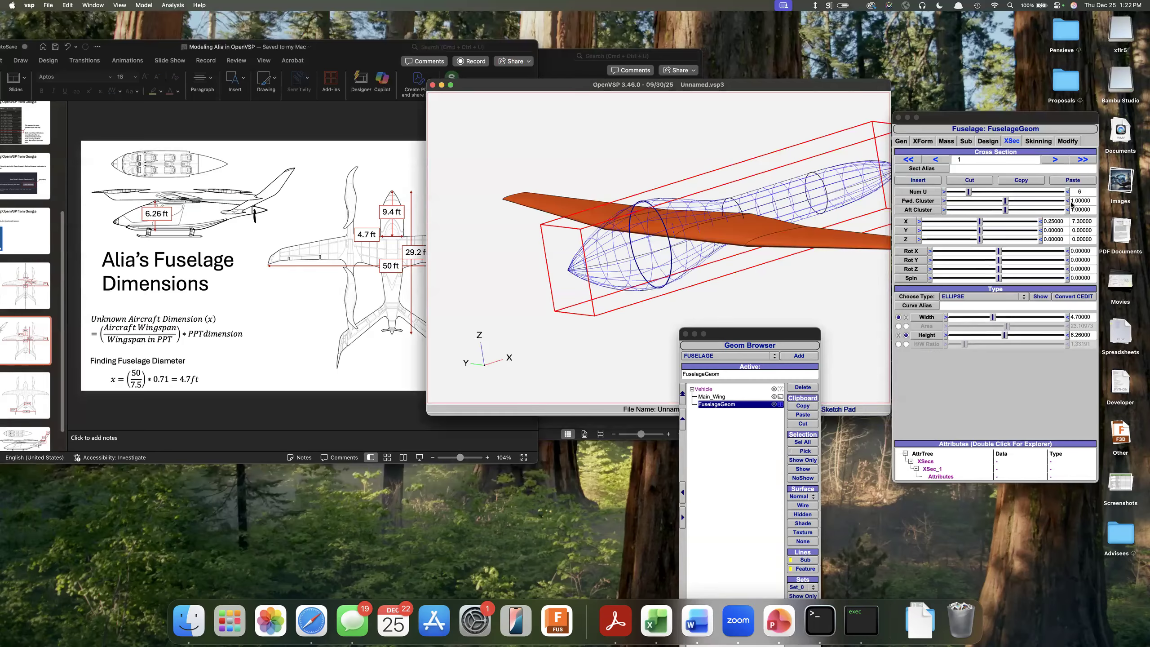
# Set the ellipse of fuselage cross-section 2 to a width of 4.7 and a height of 6.26
pyautogui.click(1058, 160)
pyautogui.moveTo(1092, 317); pyautogui.dragTo(1062, 318)
pyautogui.write('4.7')
pyautogui.press('Return')
pyautogui.doubleClick(1091, 334)
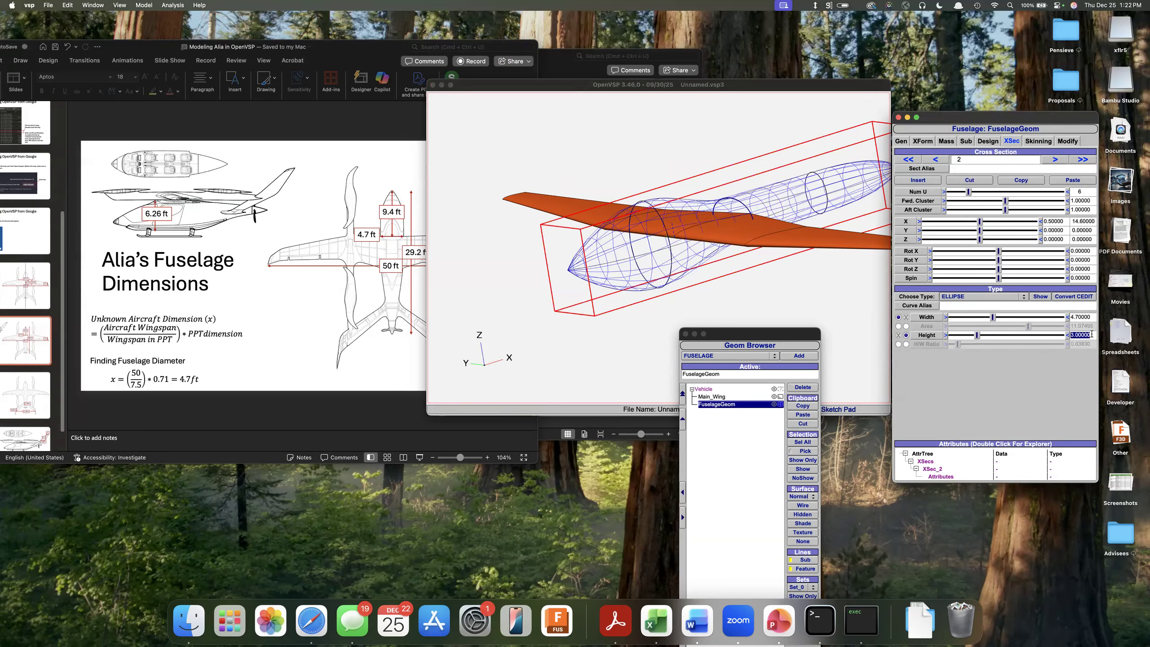
pyautogui.write('6.26')
pyautogui.press('Return')
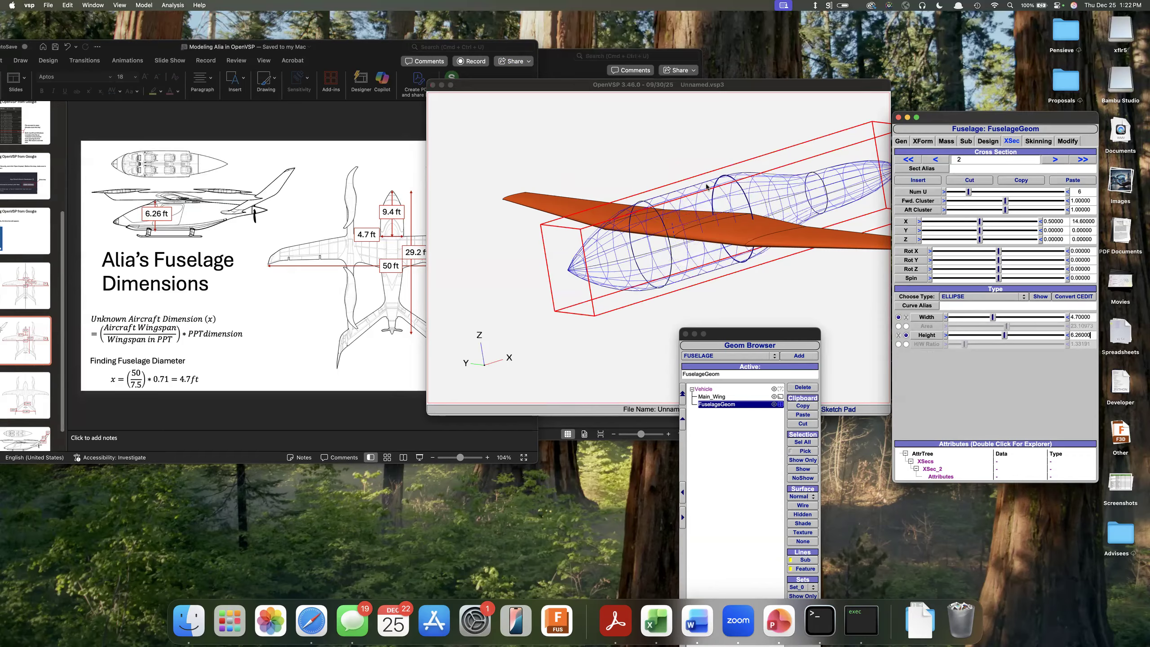
# Lower the fuselage's nose point, cross-section 0, to a Z position of about -1.68 to match the drooped nose
pyautogui.moveTo(737, 309); pyautogui.dragTo(668, 223)
pyautogui.moveTo(659, 177)
pyautogui.mouseDown()
pyautogui.moveTo(663, 153)
pyautogui.moveTo(672, 182)
pyautogui.moveTo(654, 199)
pyautogui.mouseUp()
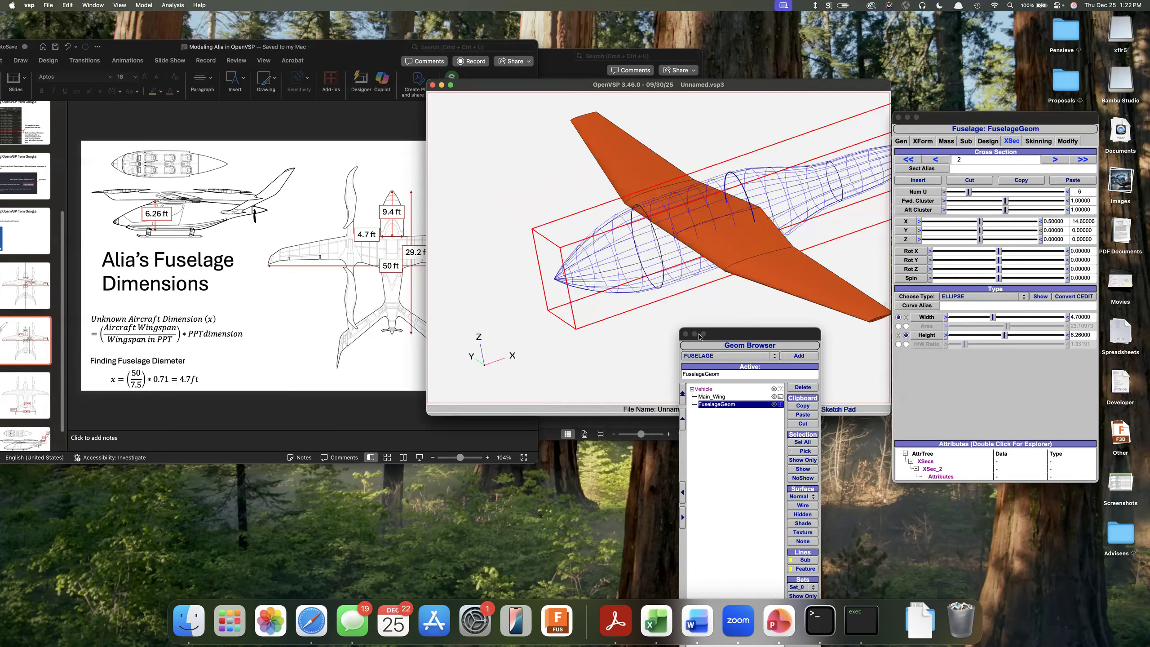
pyautogui.moveTo(698, 278); pyautogui.dragTo(704, 241)
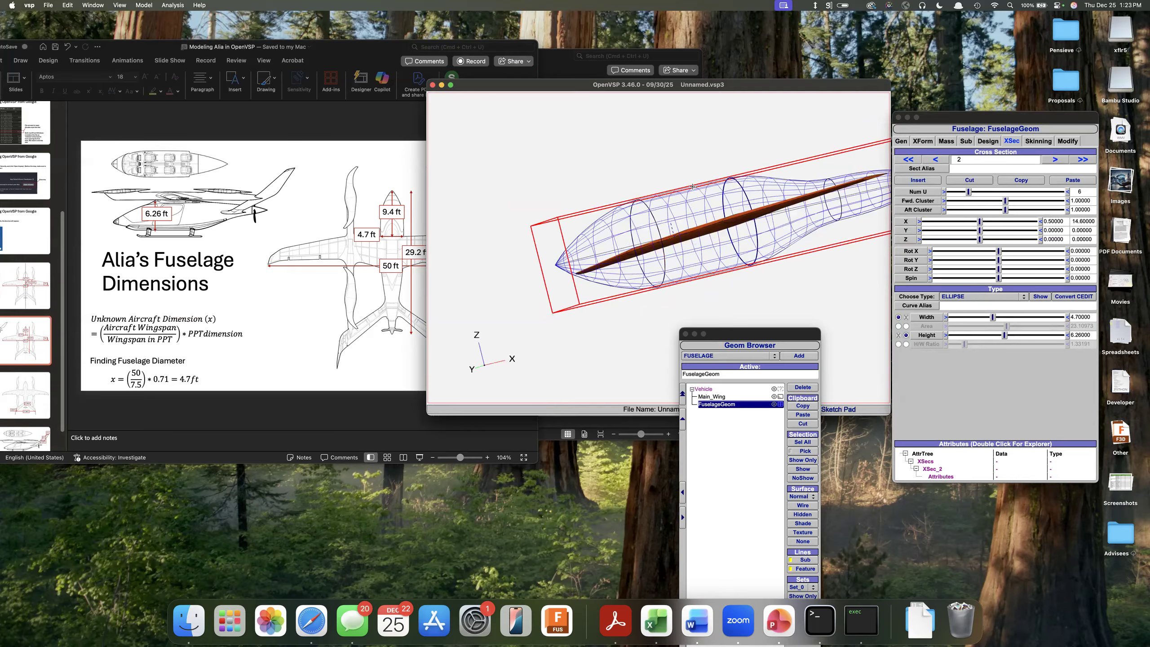
pyautogui.moveTo(748, 286); pyautogui.dragTo(592, 285)
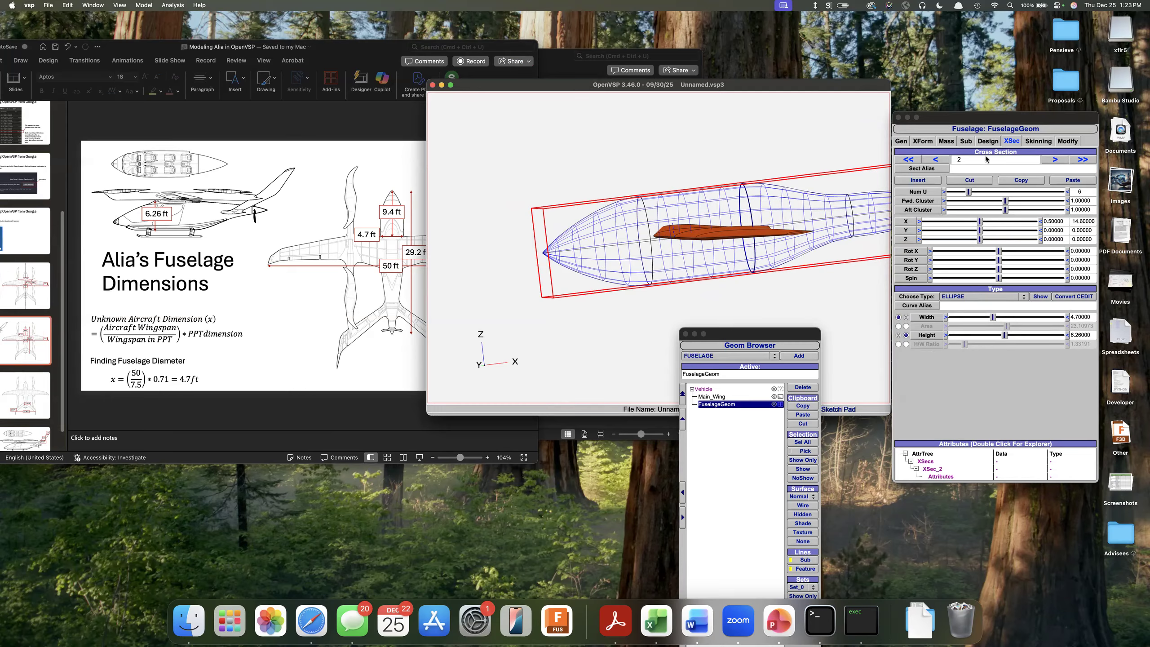
pyautogui.click(929, 161)
pyautogui.click(934, 159)
pyautogui.click(934, 159)
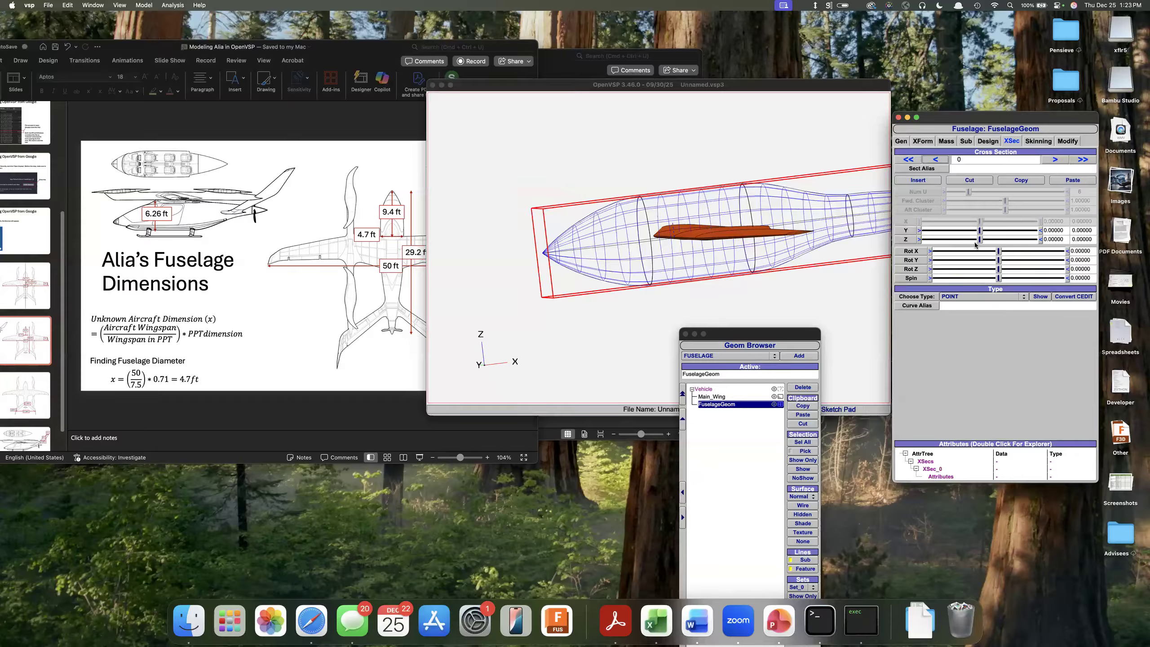
pyautogui.moveTo(980, 240); pyautogui.dragTo(976, 240)
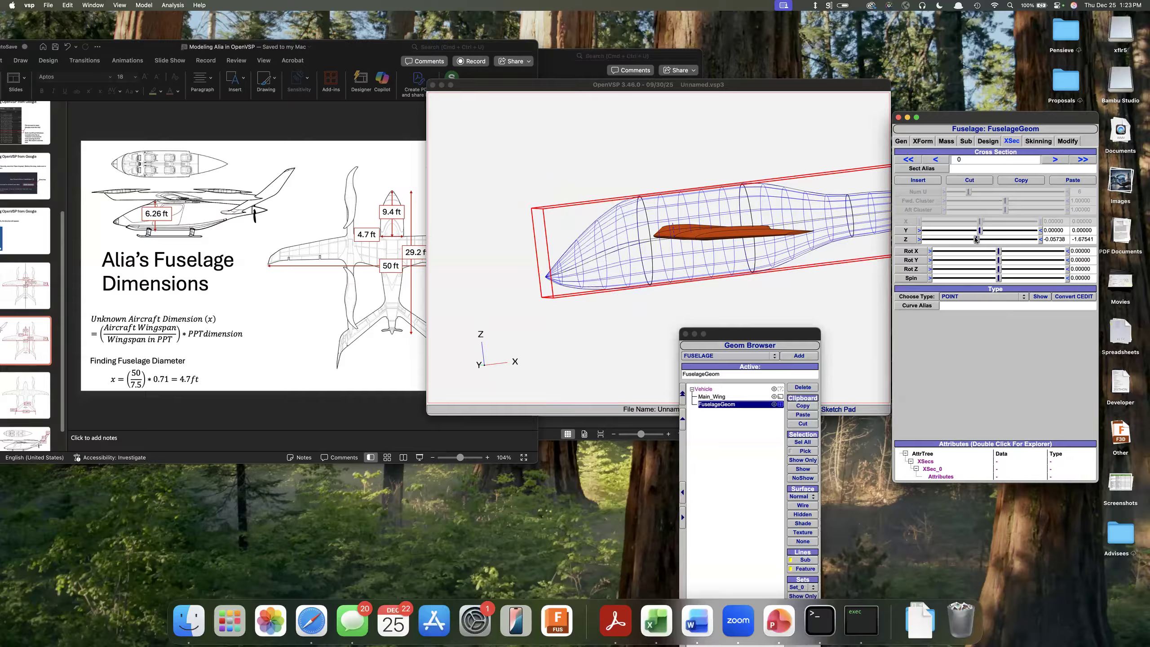
pyautogui.moveTo(604, 323); pyautogui.dragTo(551, 294)
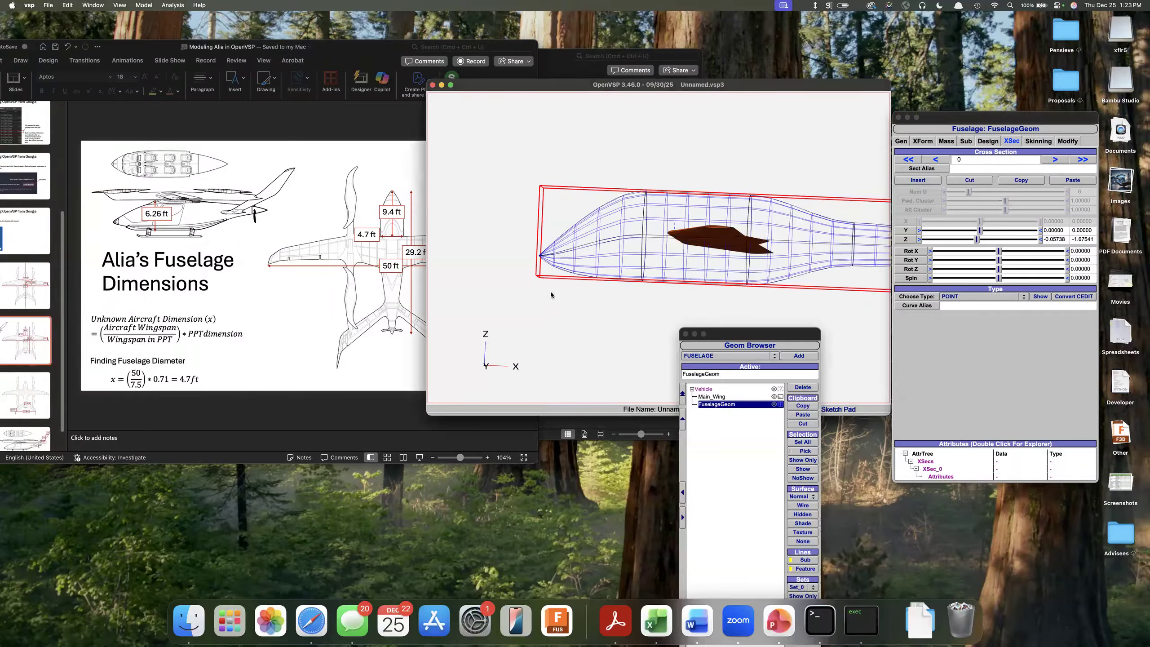
# Raise the fuselage's tail point, cross-section 4, to a Z position of about 2.63, judging it from the side
pyautogui.press('F6')
pyautogui.press('F7')
pyautogui.scroll(-5, 543, 225)
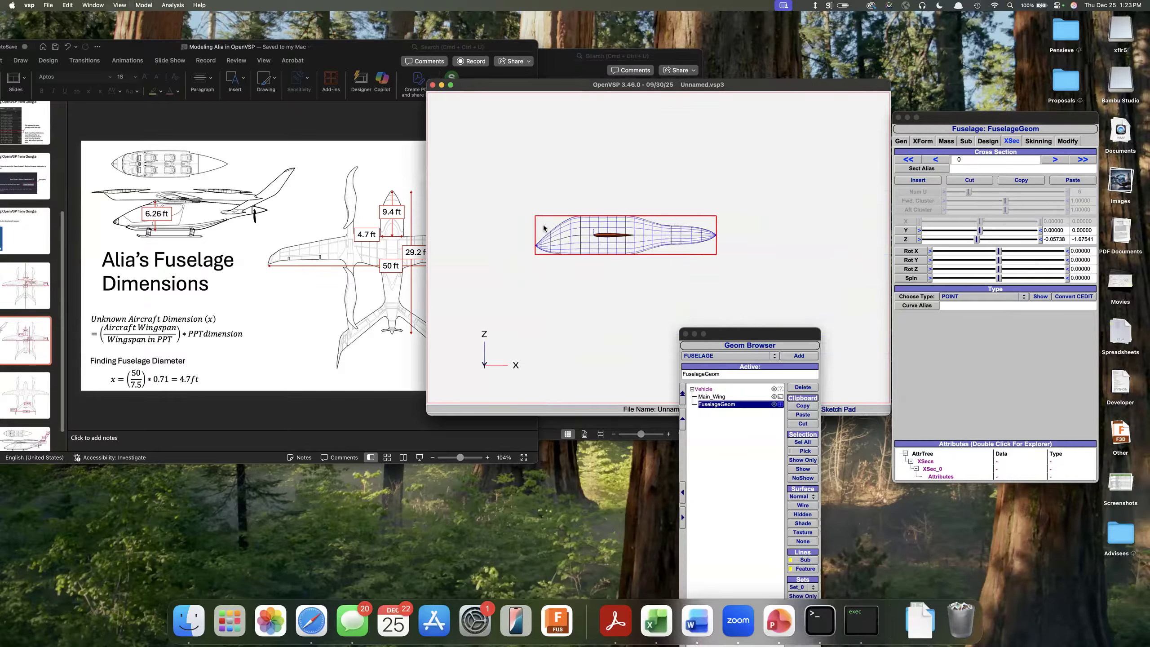
pyautogui.scroll(3, 695, 234)
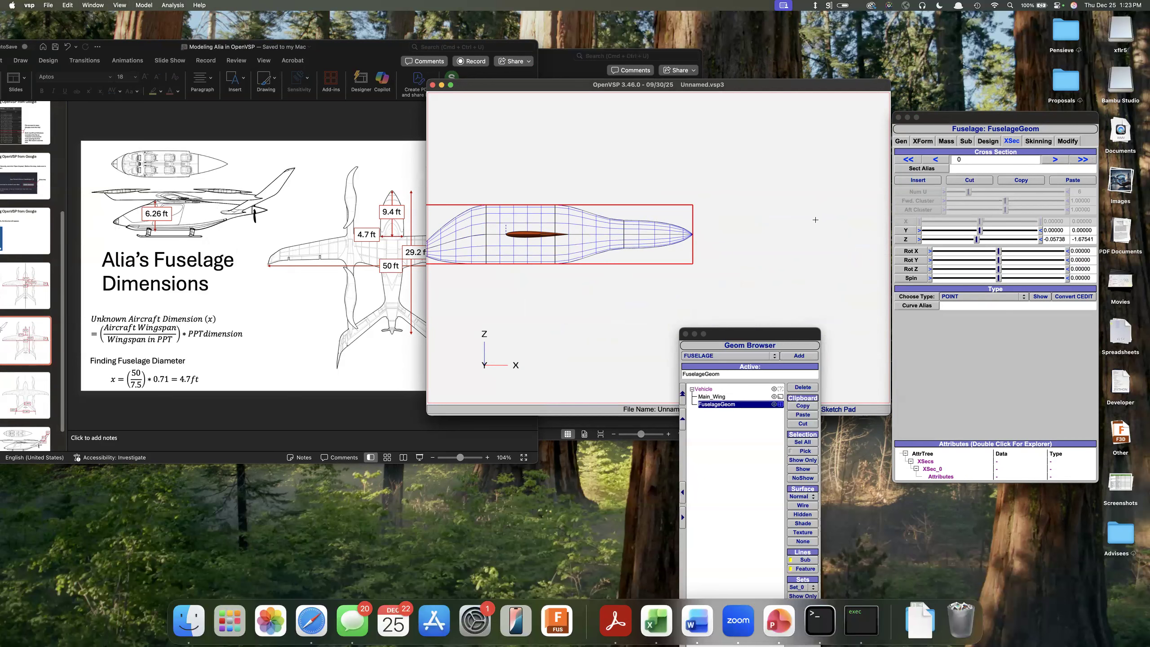
pyautogui.click(1054, 160)
pyautogui.click(1054, 160)
pyautogui.click(1054, 159)
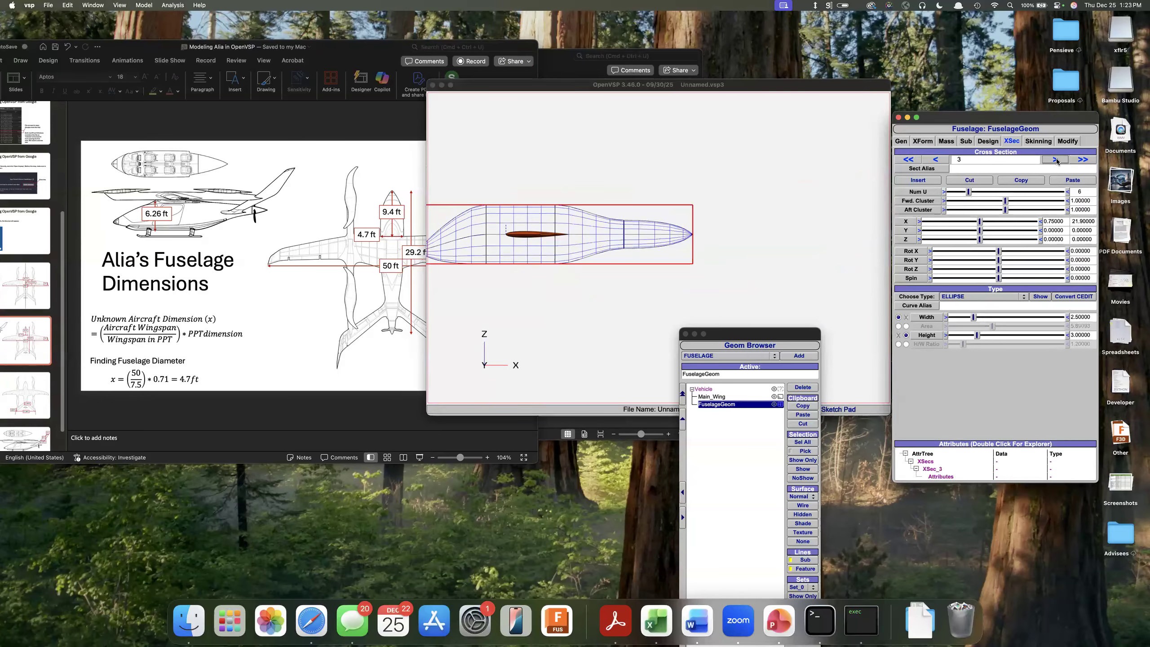
pyautogui.click(1055, 160)
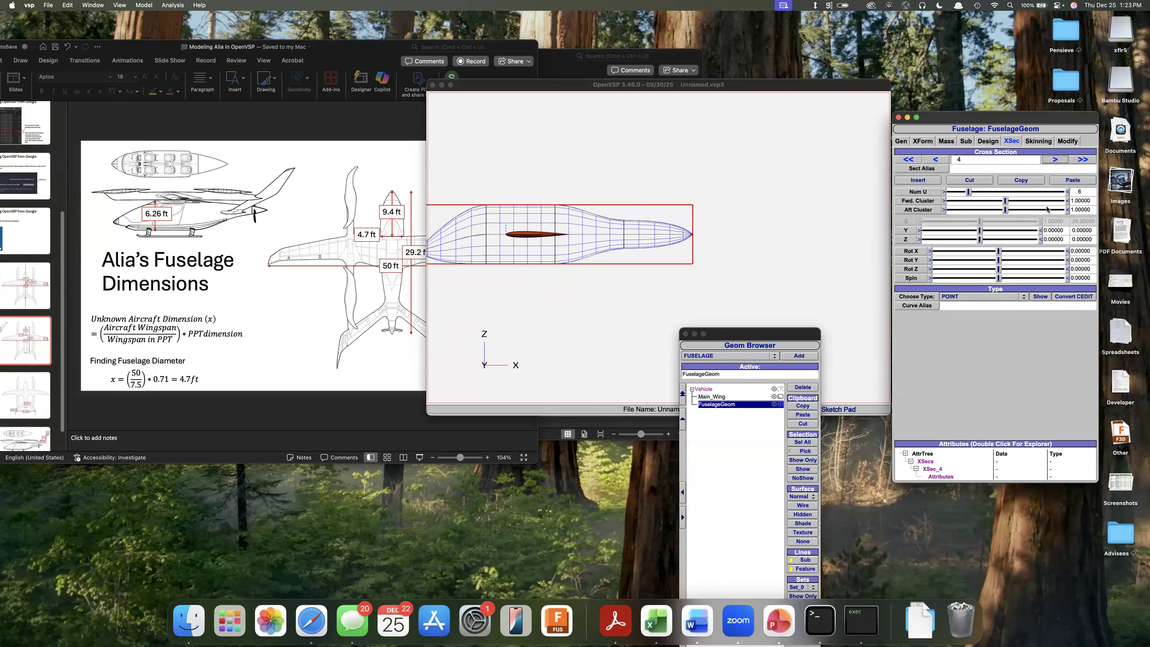
pyautogui.moveTo(979, 240); pyautogui.dragTo(984, 240)
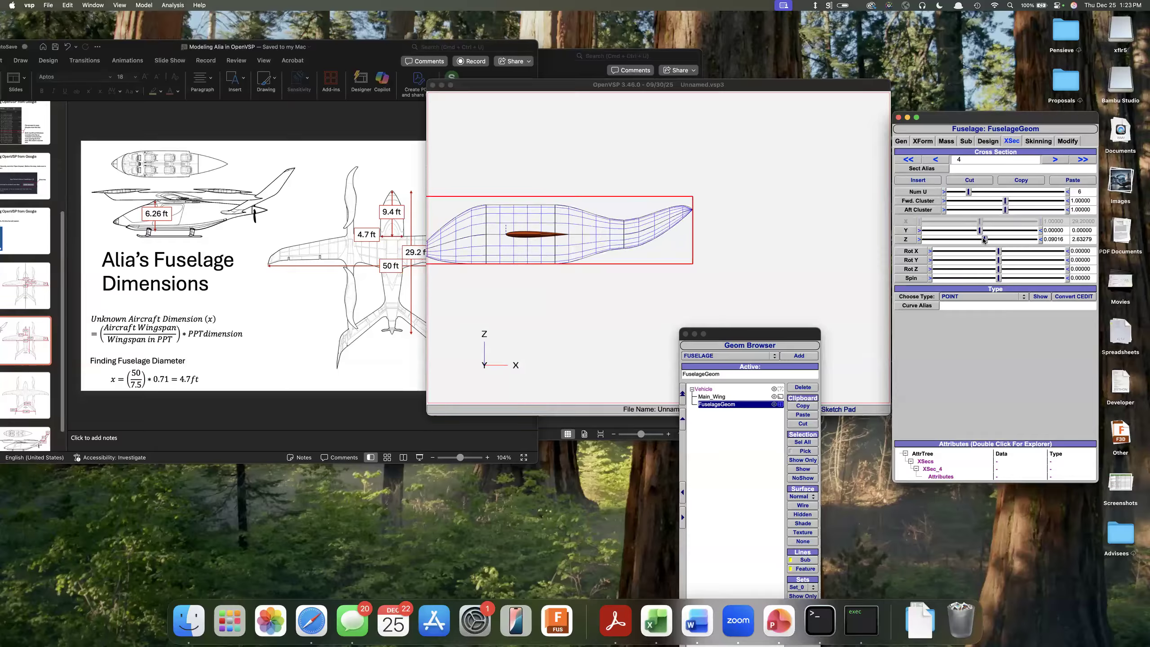
# Raise fuselage cross-section 3 to a Z position of about 1.9 and check the body shape in perspective
pyautogui.click(936, 160)
pyautogui.moveTo(980, 239); pyautogui.dragTo(983, 239)
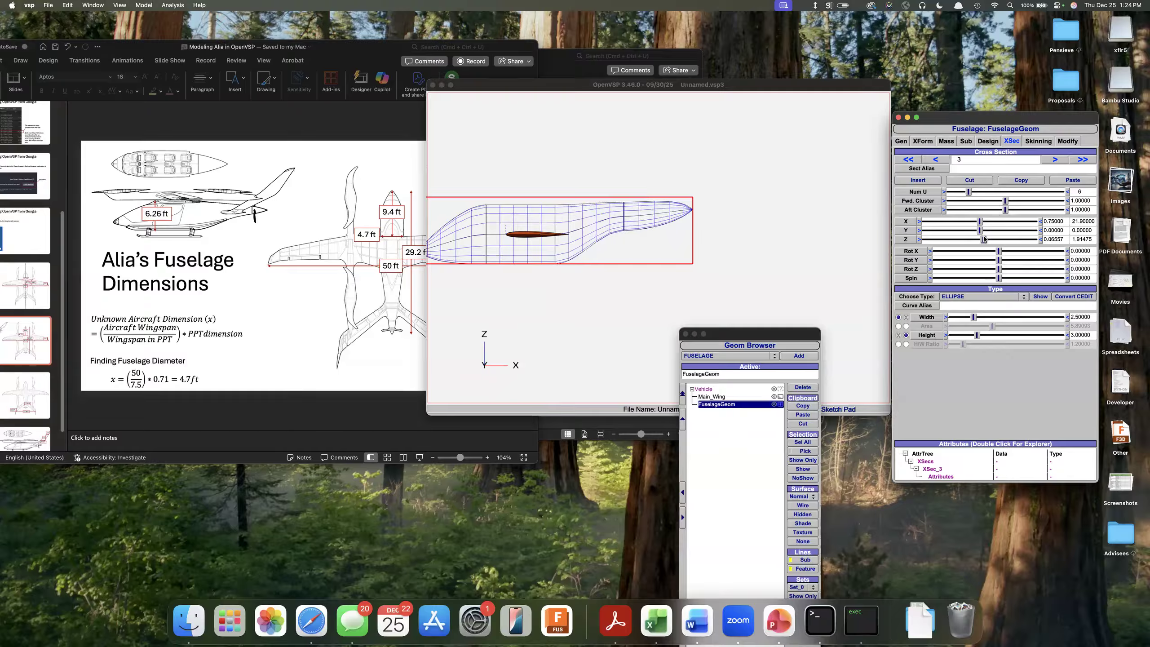
pyautogui.moveTo(983, 239); pyautogui.dragTo(984, 239)
pyautogui.click(625, 298)
pyautogui.moveTo(626, 298); pyautogui.dragTo(712, 208)
pyautogui.moveTo(600, 282); pyautogui.dragTo(860, 193)
# Rename the fuselage component as Fuselage, give it the Black Plastic material and display it shaded
pyautogui.click(900, 141)
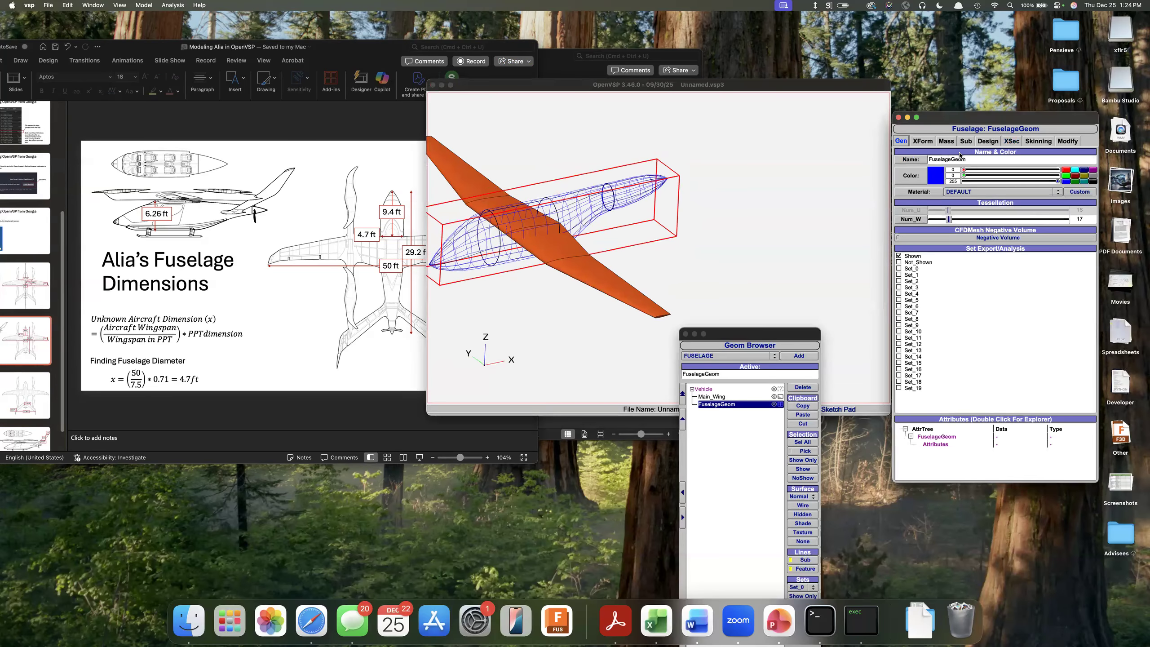
pyautogui.write('Fuselage')
pyautogui.click(1007, 191)
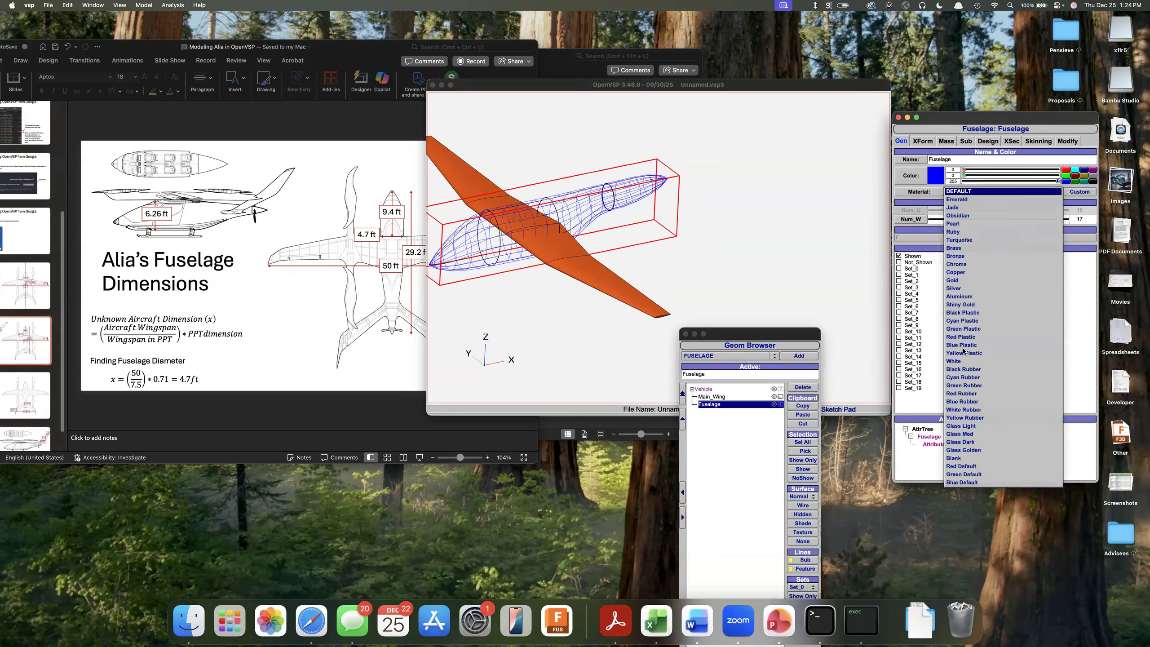
pyautogui.click(978, 314)
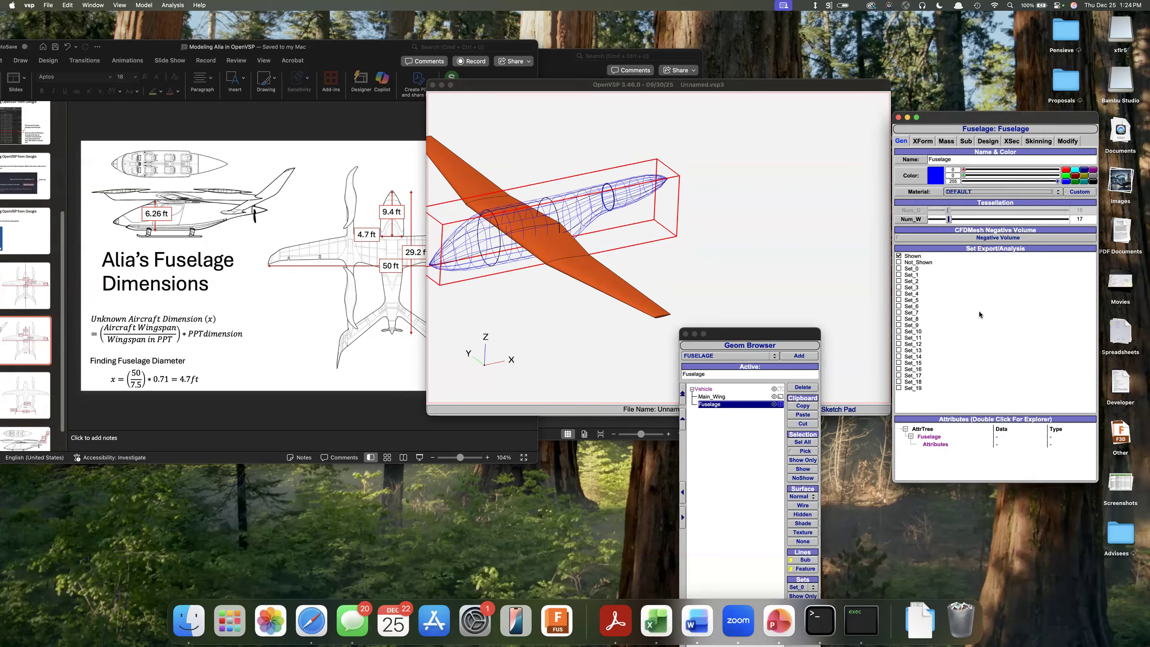
pyautogui.click(974, 195)
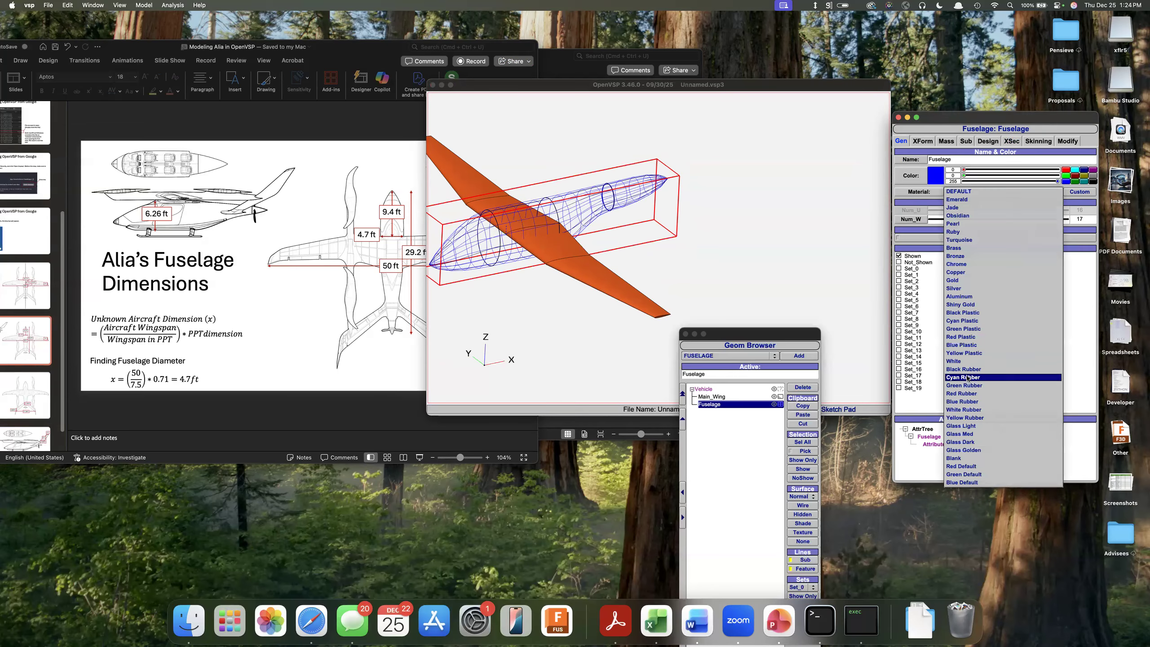
pyautogui.click(966, 318)
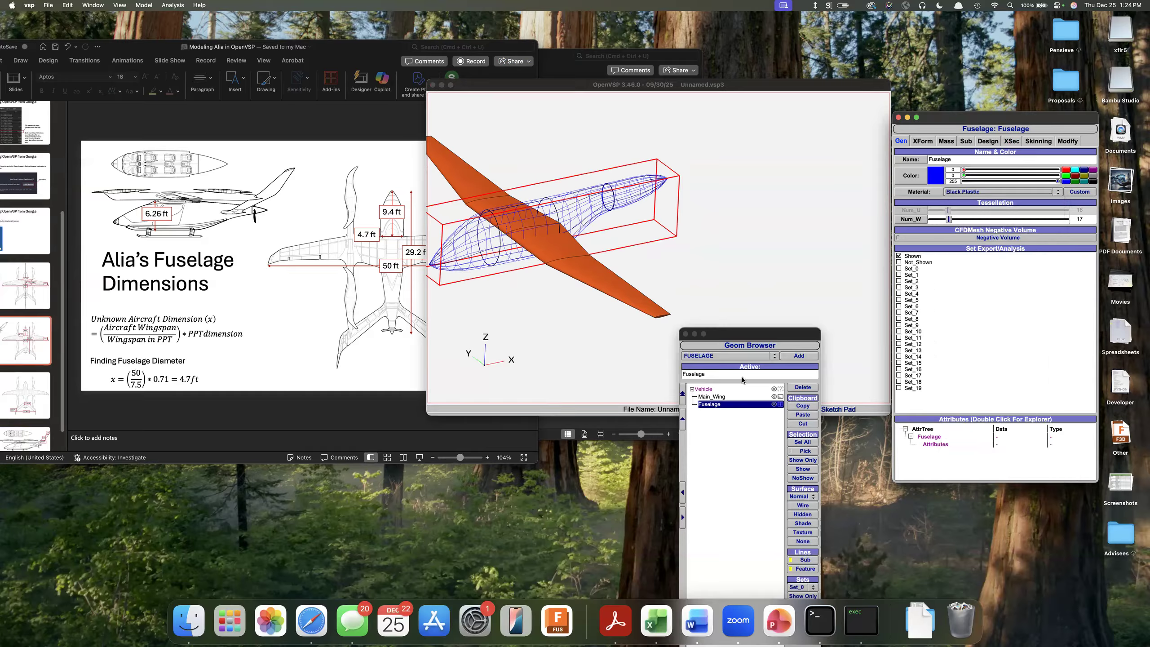
pyautogui.click(794, 523)
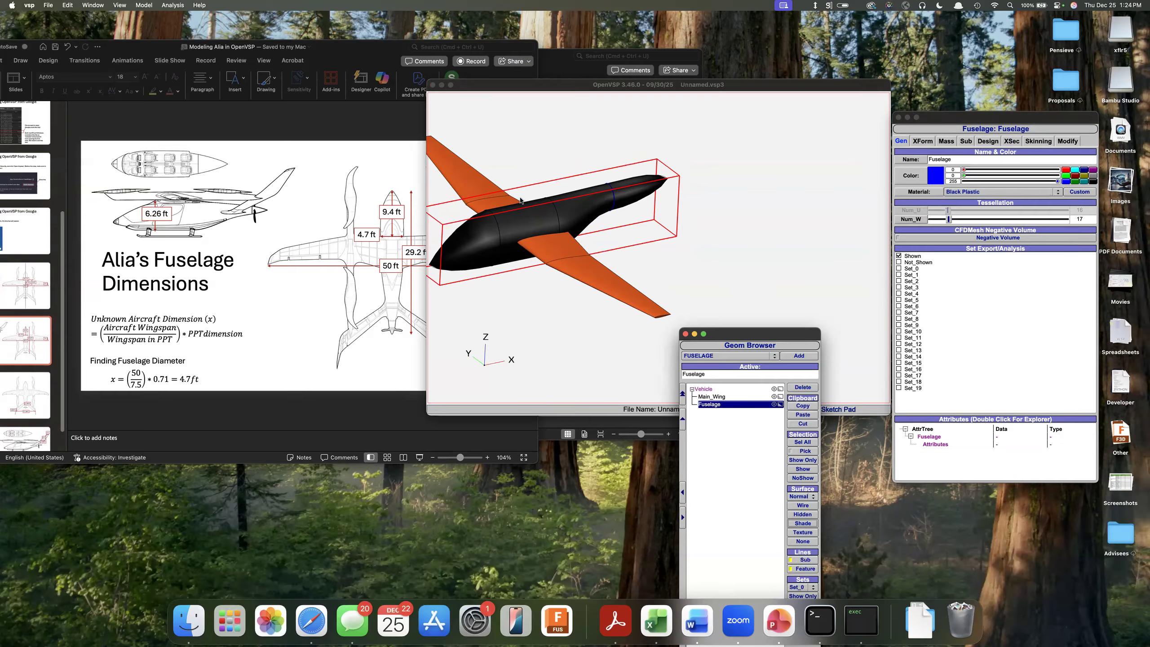
# Raise Main_Wing to a Z location of 2.787 at the top of the fuselage and check its fit from several angles
pyautogui.click(715, 397)
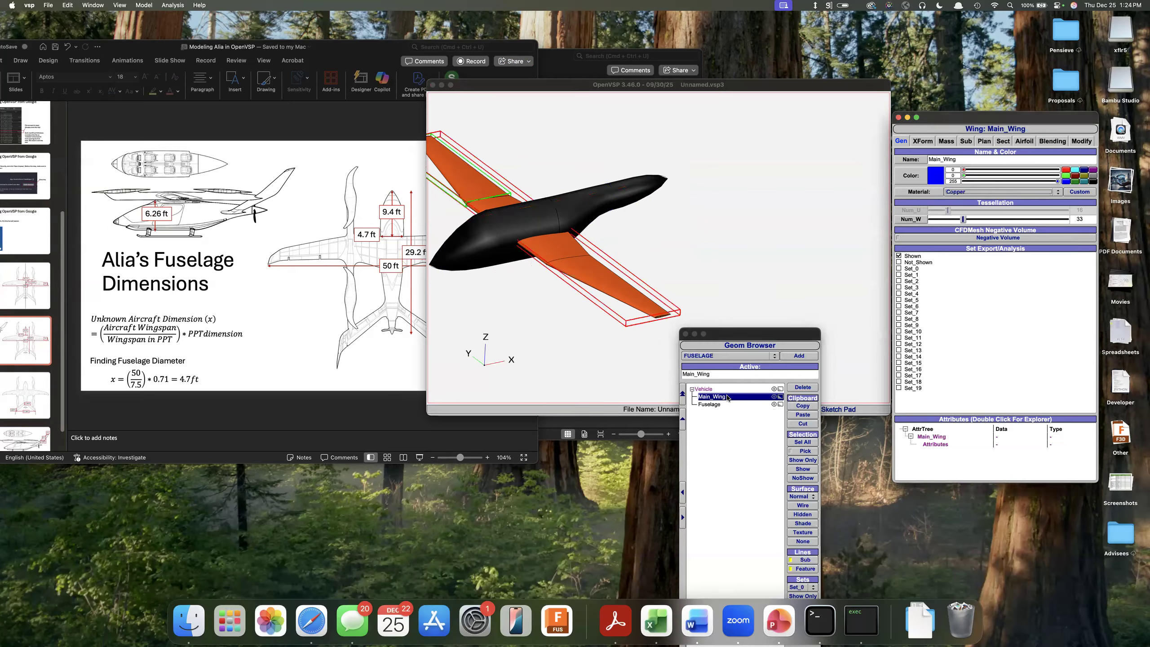
pyautogui.click(920, 141)
pyautogui.moveTo(970, 191); pyautogui.dragTo(994, 188)
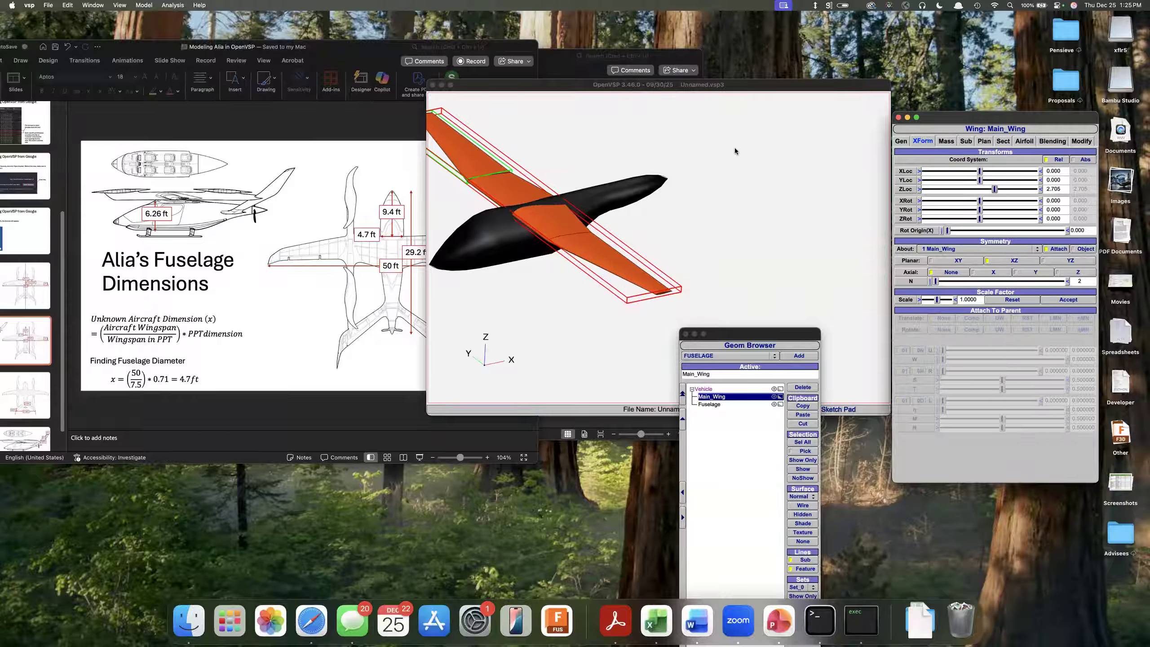
pyautogui.click(708, 215)
pyautogui.press('F6')
pyautogui.press('F7')
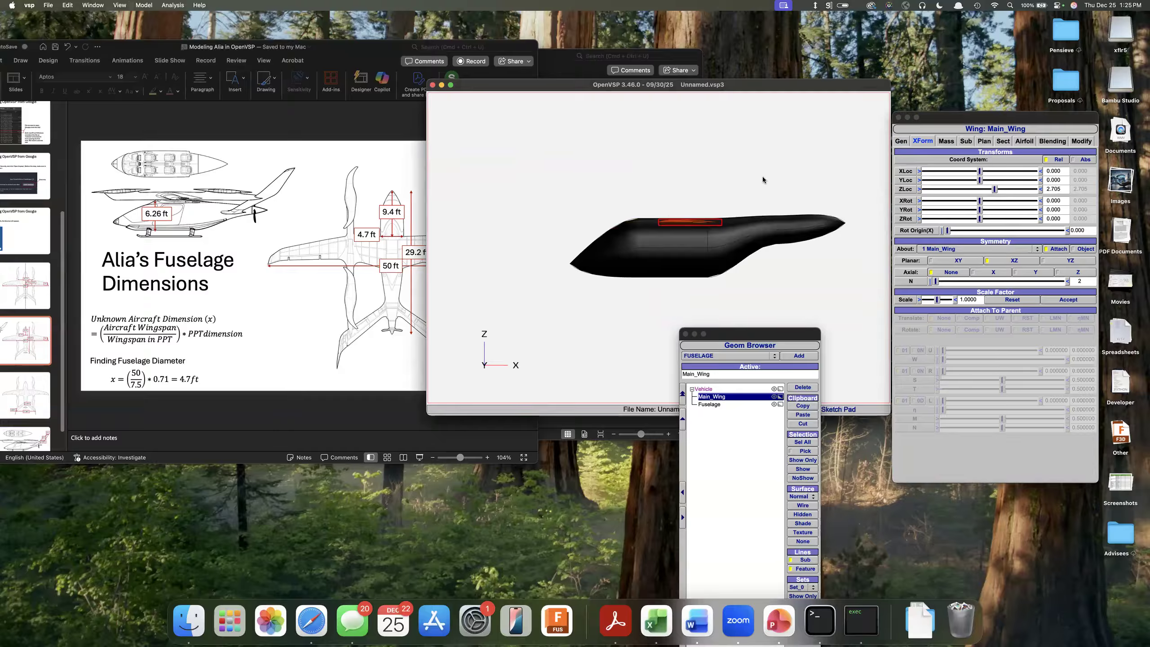
pyautogui.moveTo(990, 191); pyautogui.dragTo(994, 191)
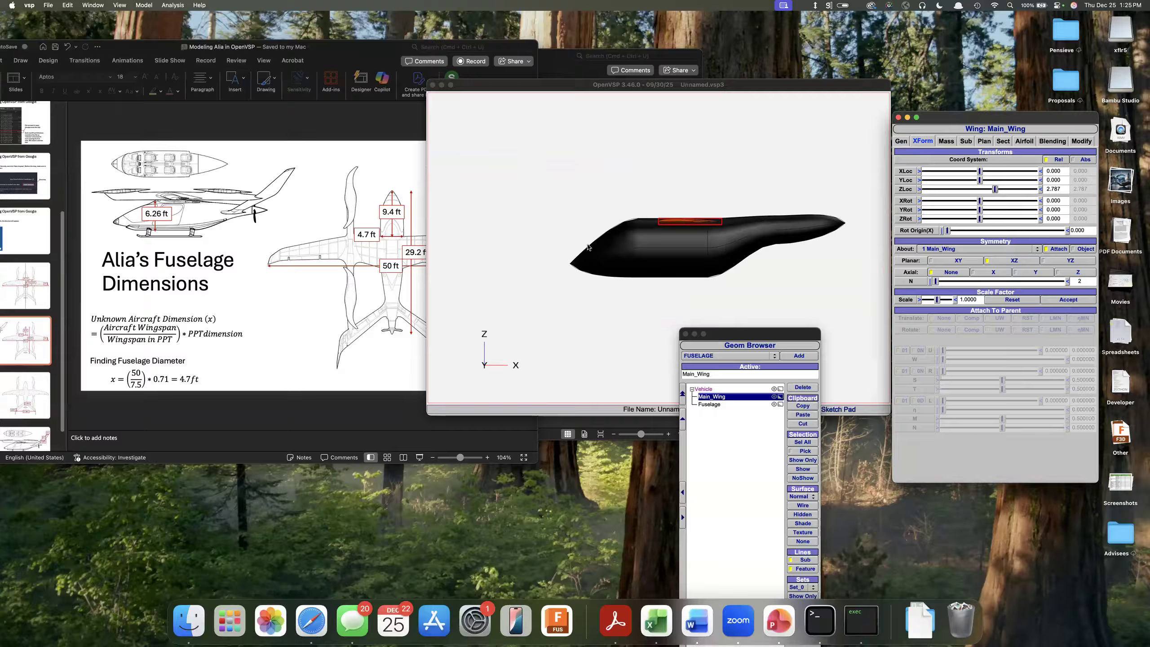
pyautogui.click(657, 110)
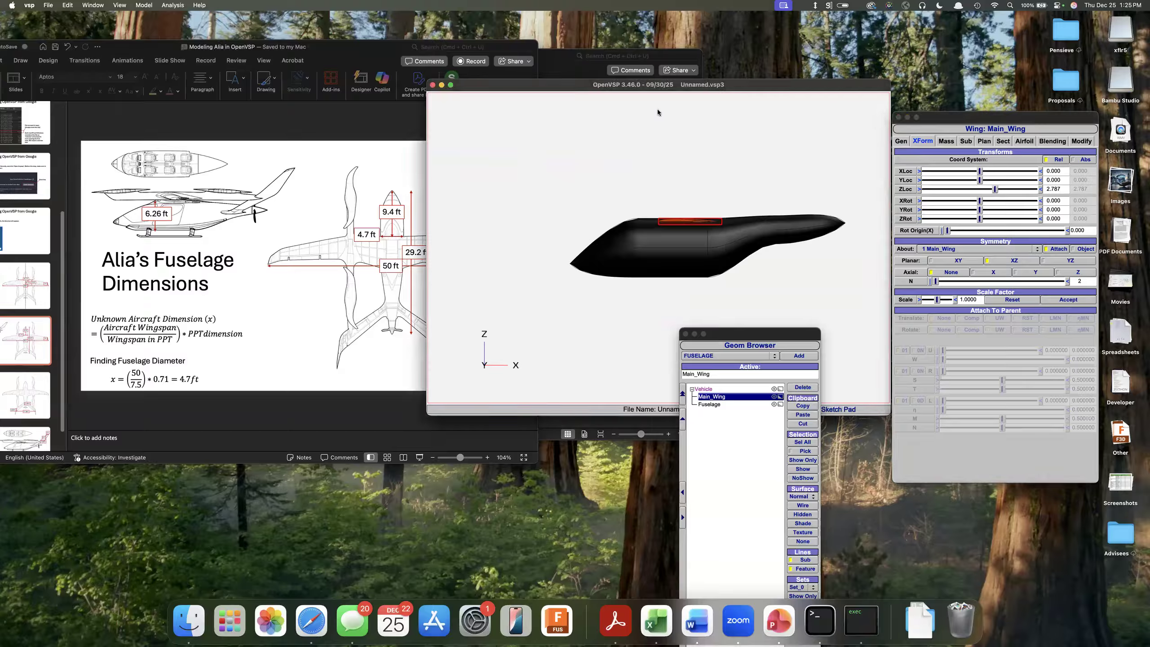
pyautogui.press('F7')
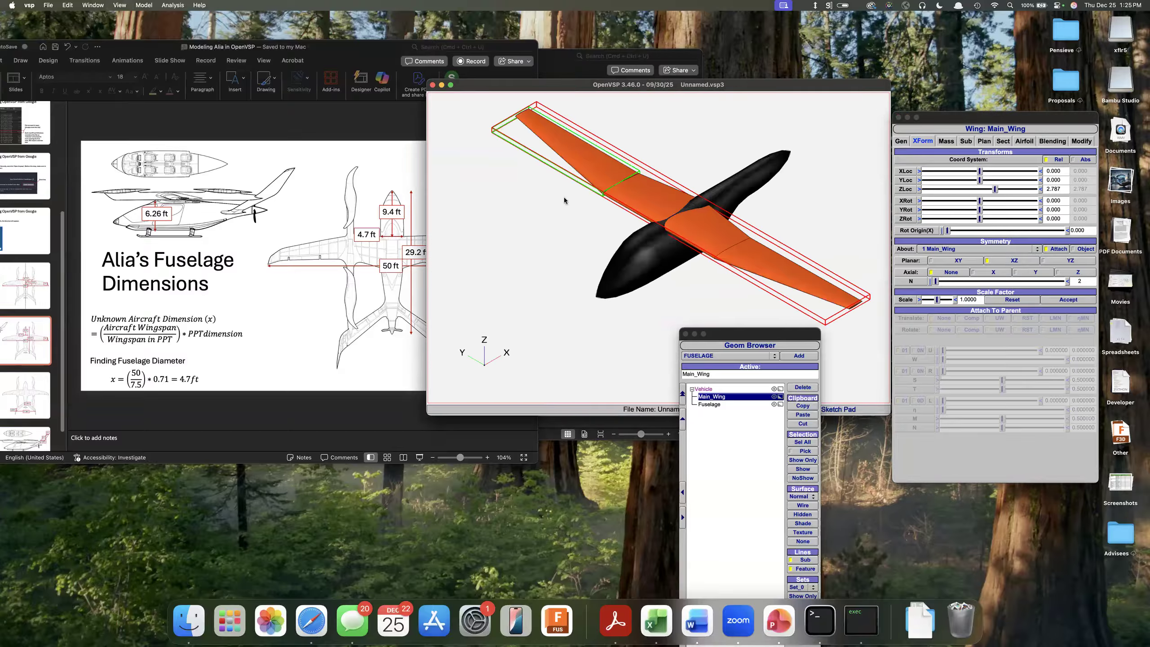
pyautogui.scroll(5, 564, 236)
pyautogui.scroll(-6, 564, 235)
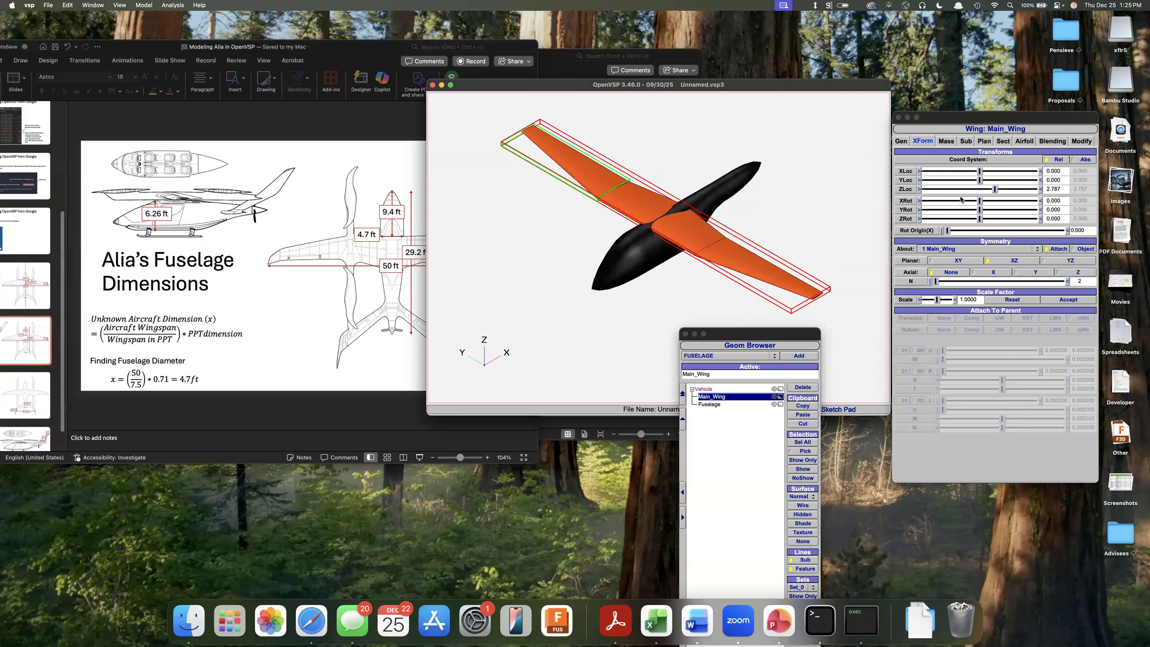
pyautogui.moveTo(647, 365); pyautogui.dragTo(454, 281)
pyautogui.moveTo(754, 273); pyautogui.dragTo(754, 272)
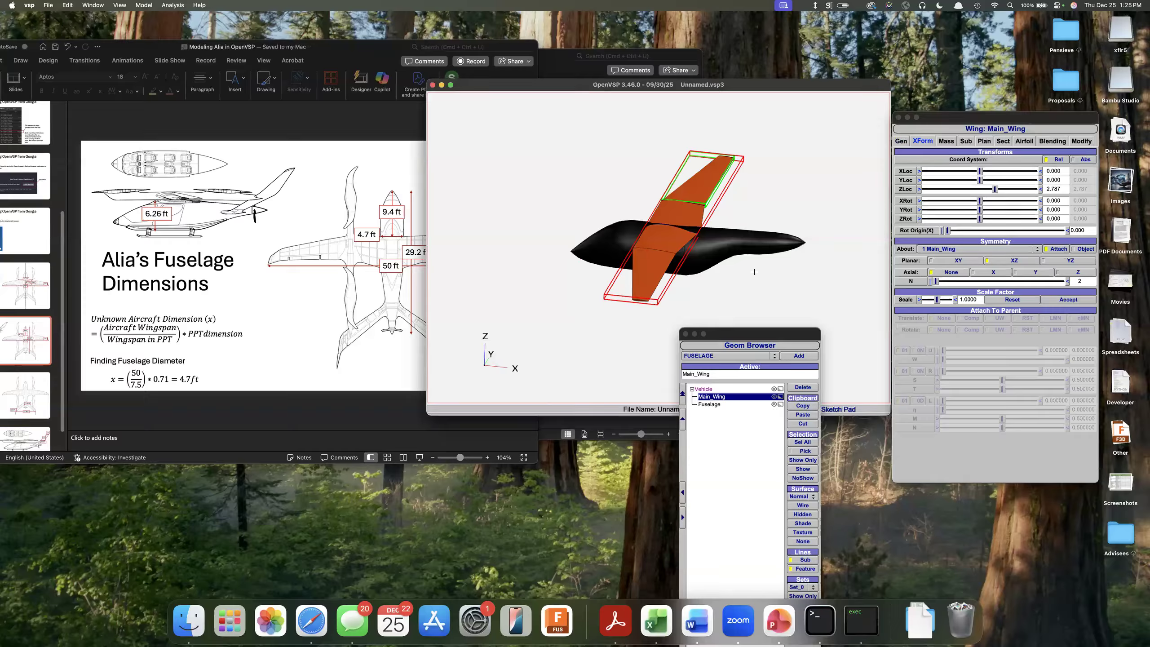
# Uncover the component list and choose WING as the type of component to add
pyautogui.moveTo(772, 334); pyautogui.dragTo(881, 119)
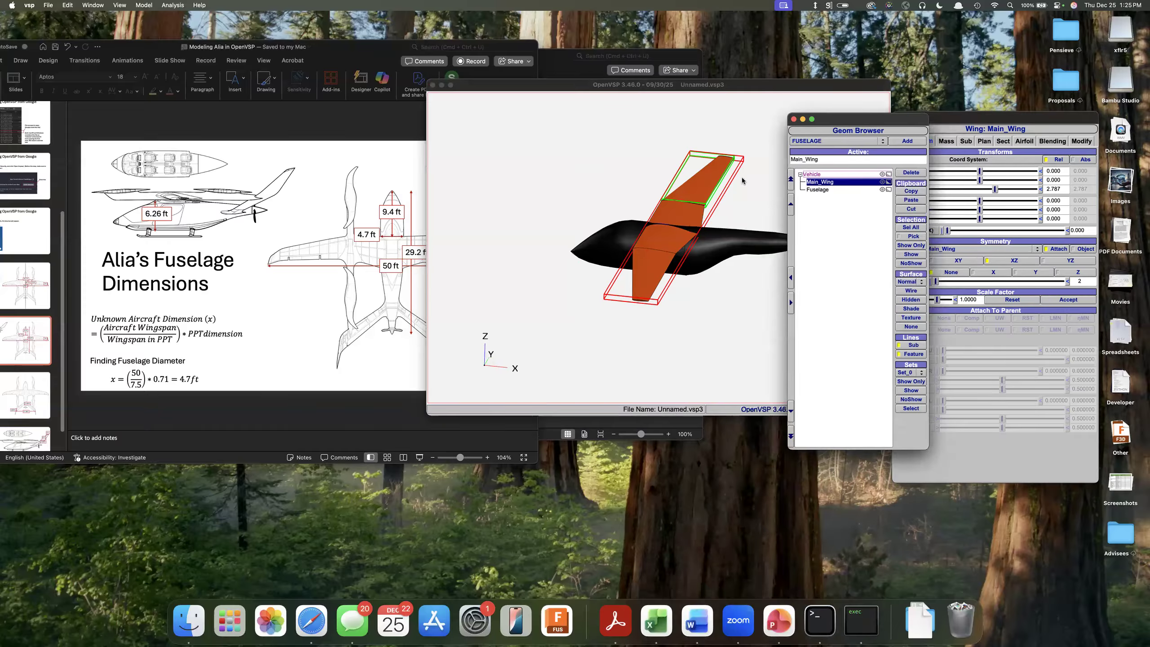
pyautogui.click(825, 142)
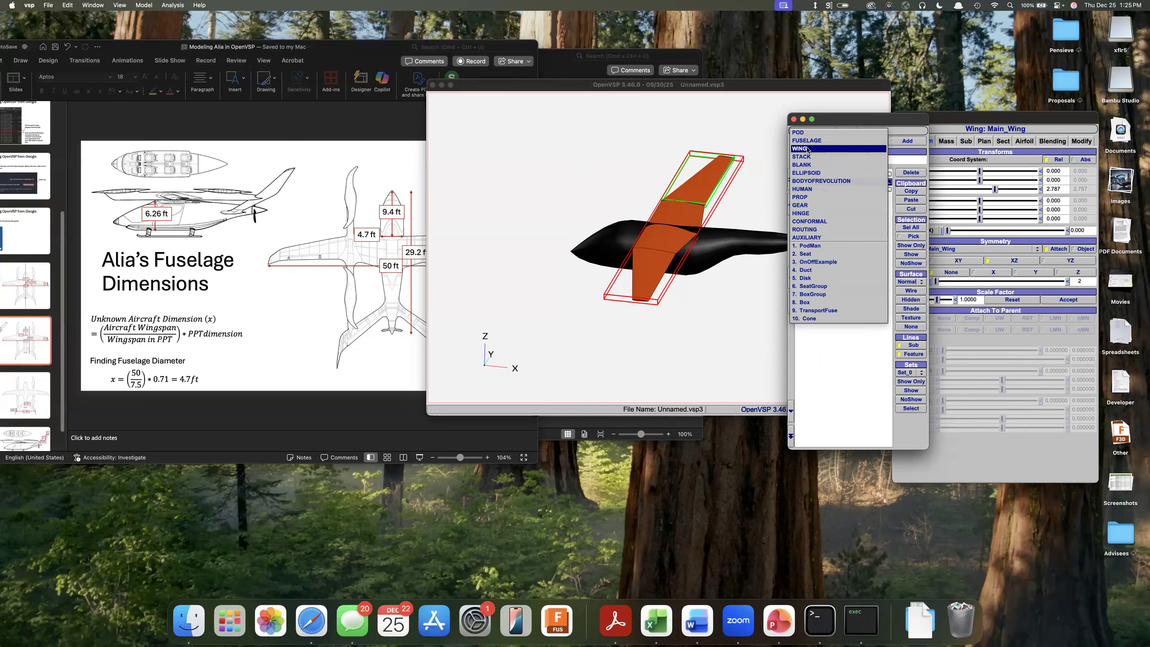
pyautogui.click(807, 148)
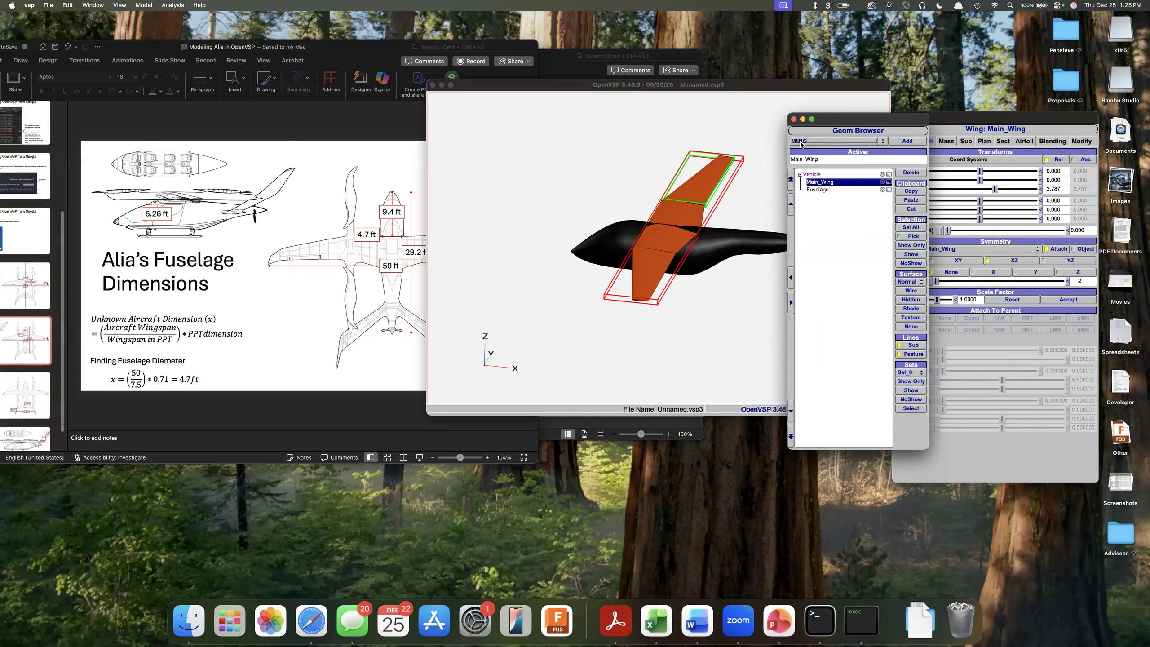
pyautogui.click(894, 141)
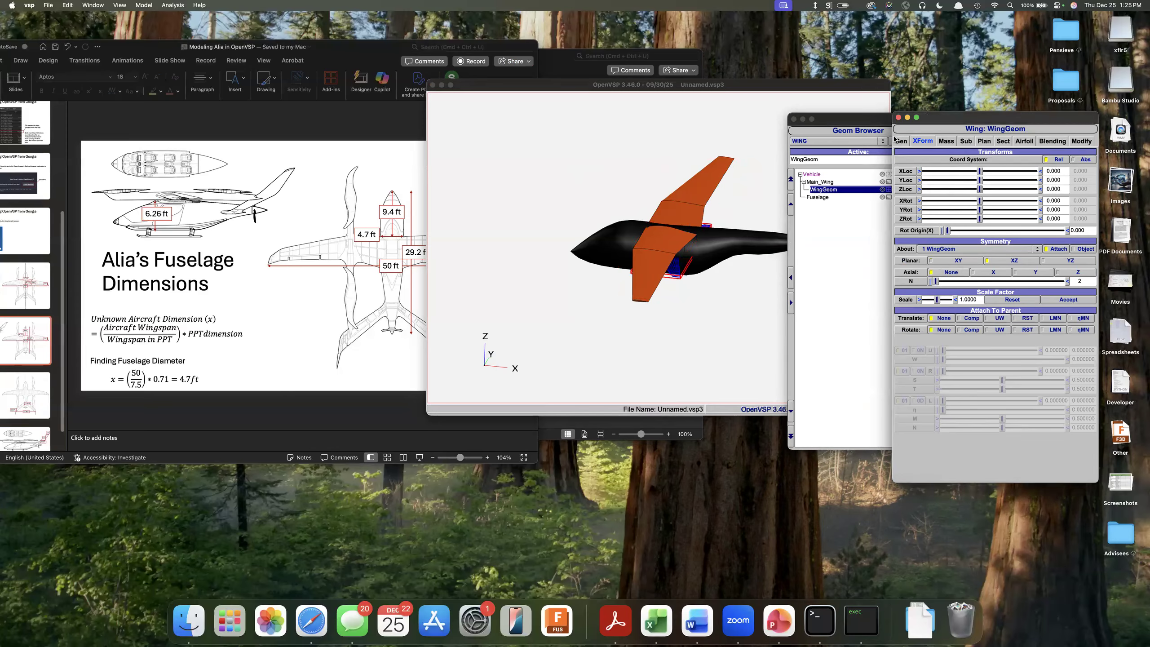
pyautogui.click(819, 249)
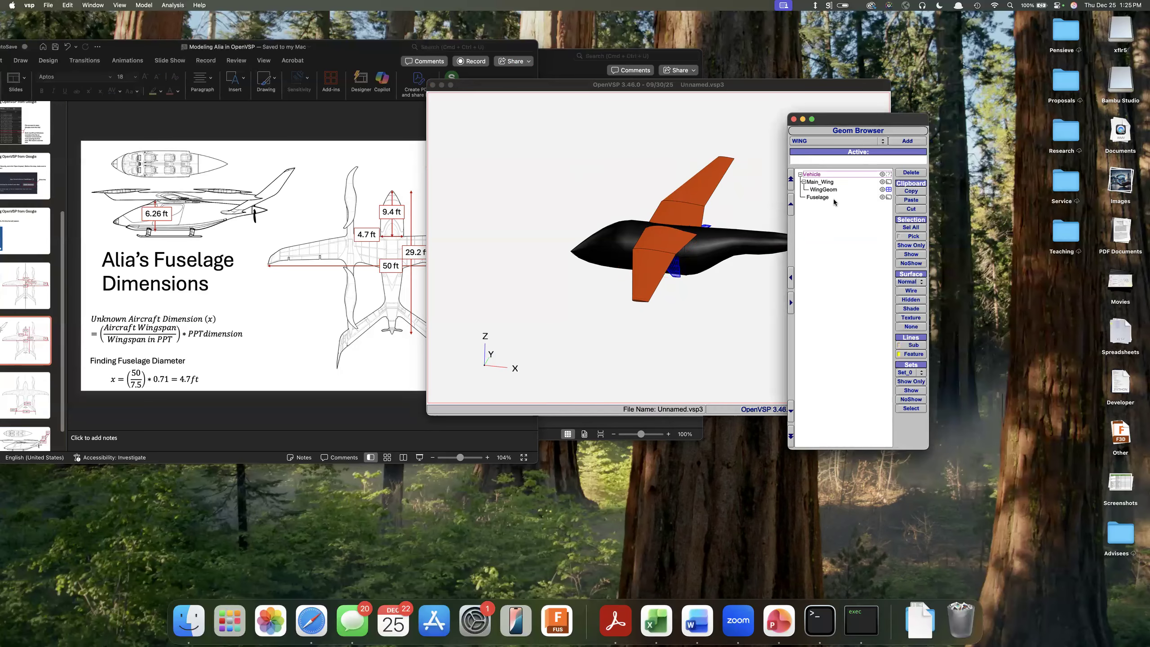
pyautogui.click(827, 190)
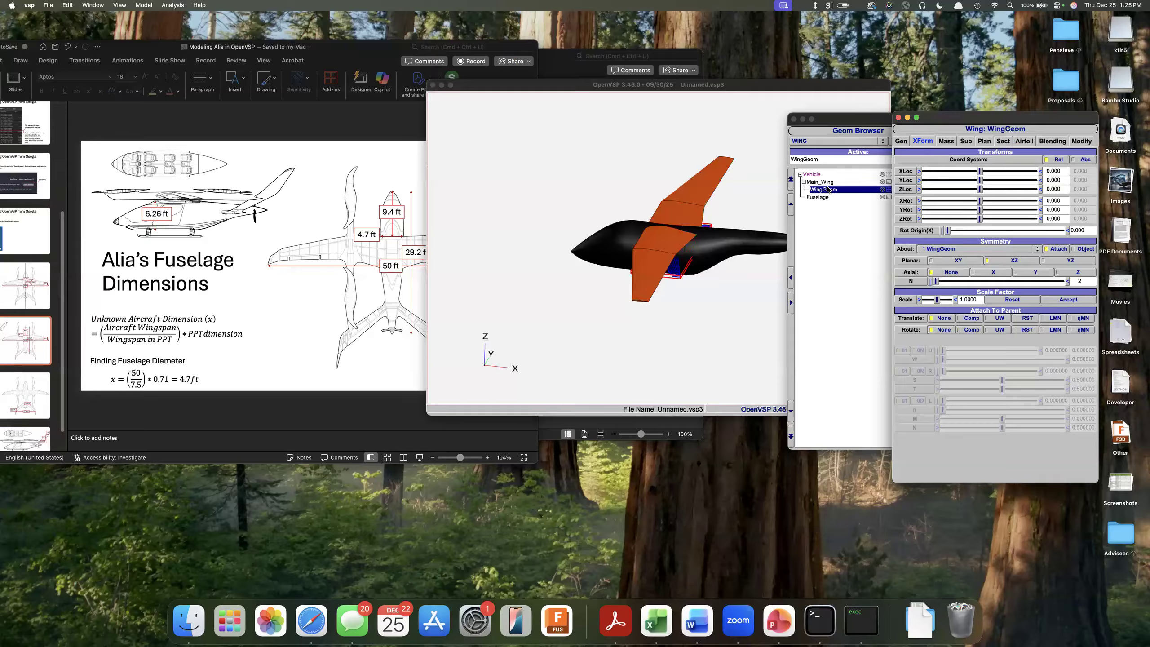
pyautogui.click(912, 209)
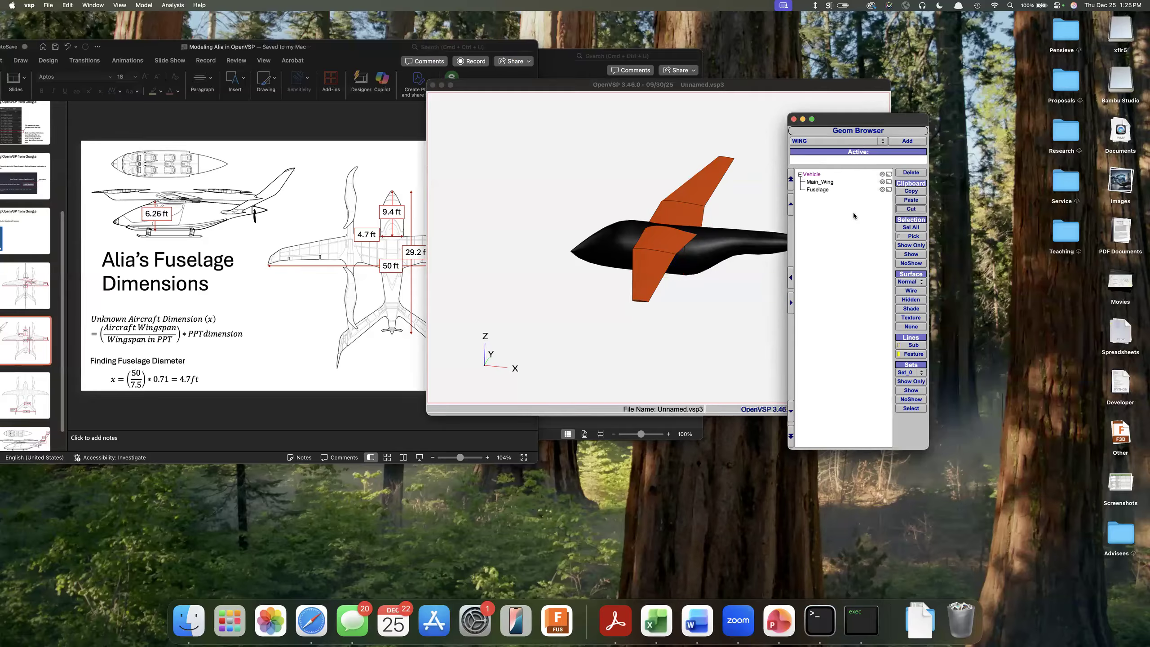
pyautogui.click(814, 182)
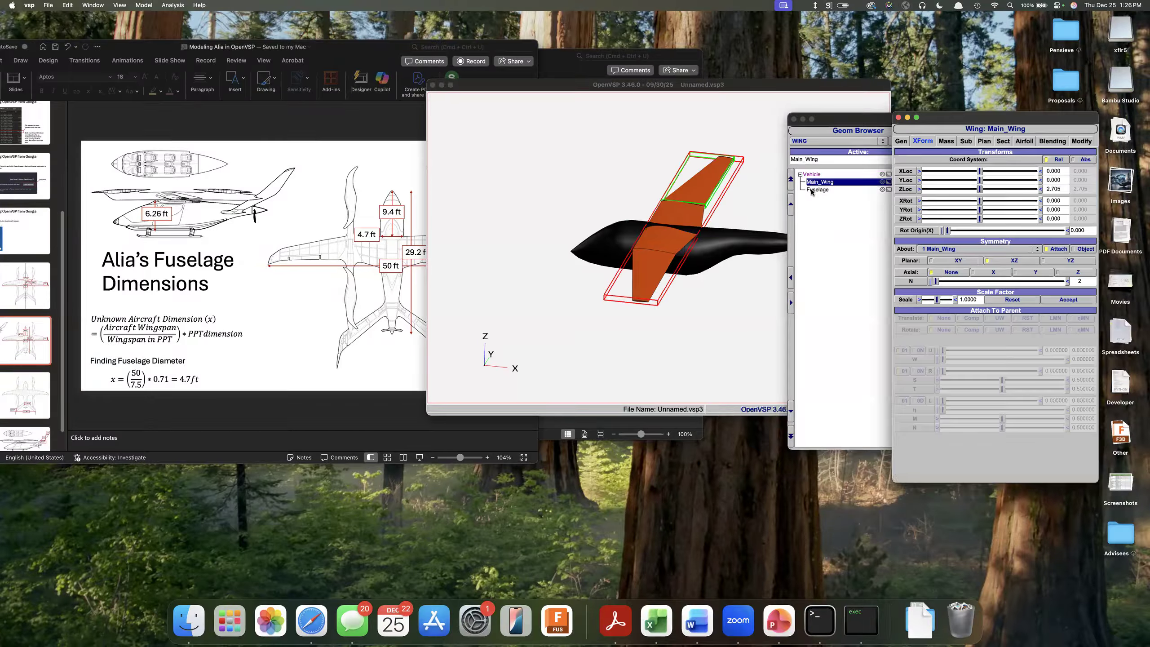
pyautogui.click(812, 196)
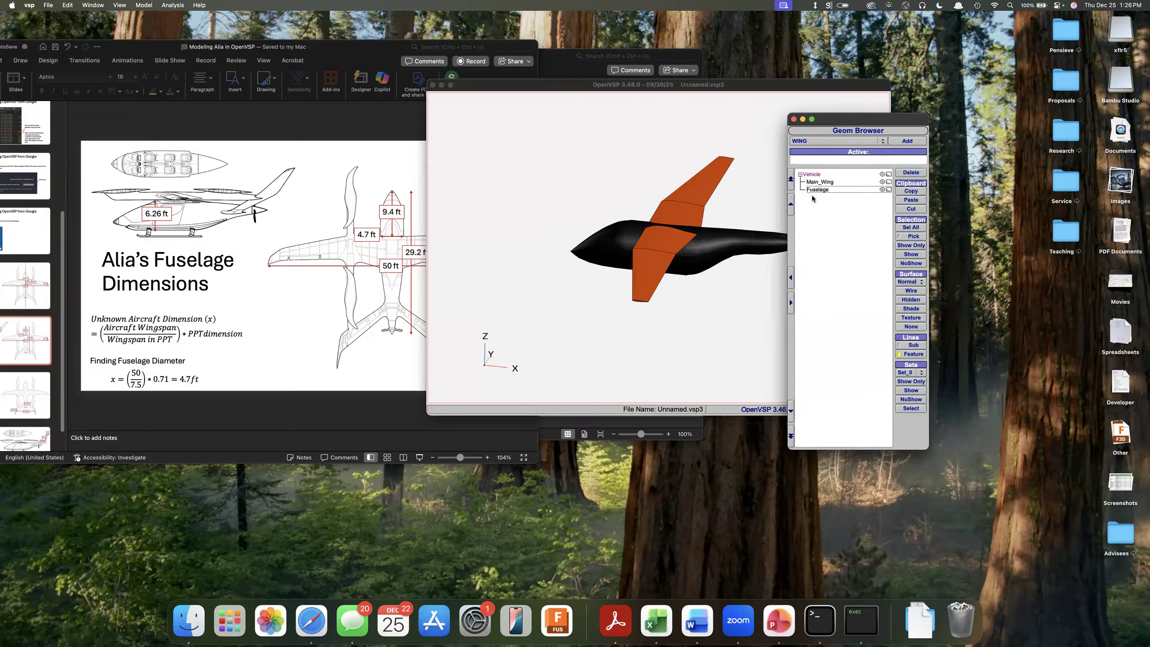
pyautogui.click(816, 183)
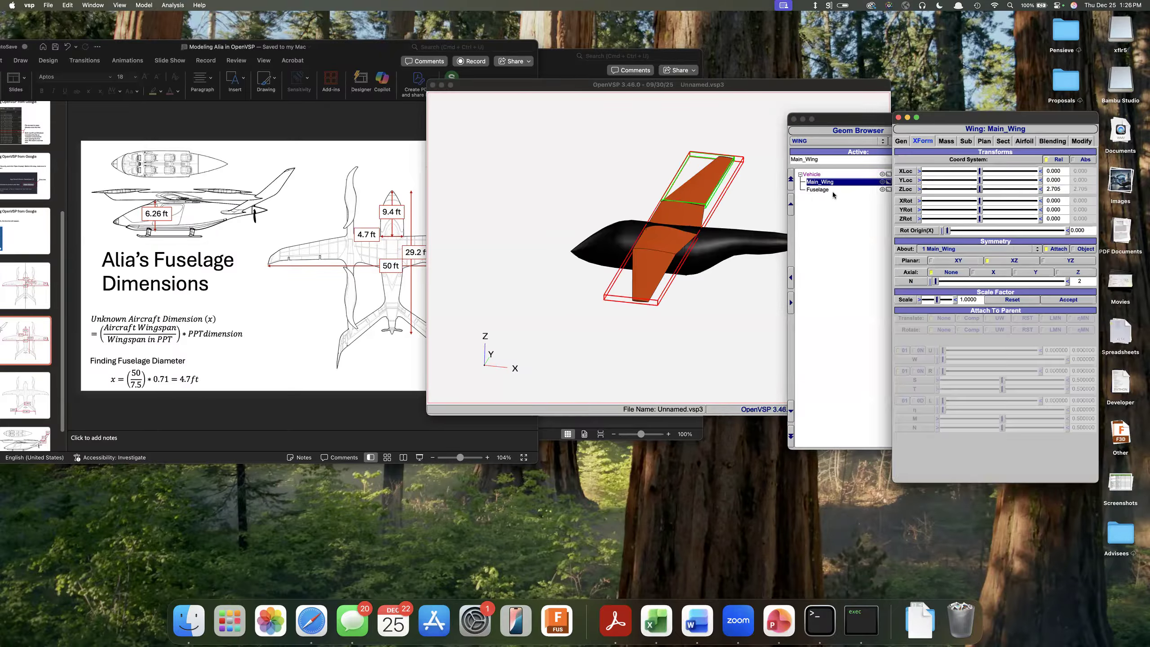
pyautogui.click(834, 189)
pyautogui.click(828, 196)
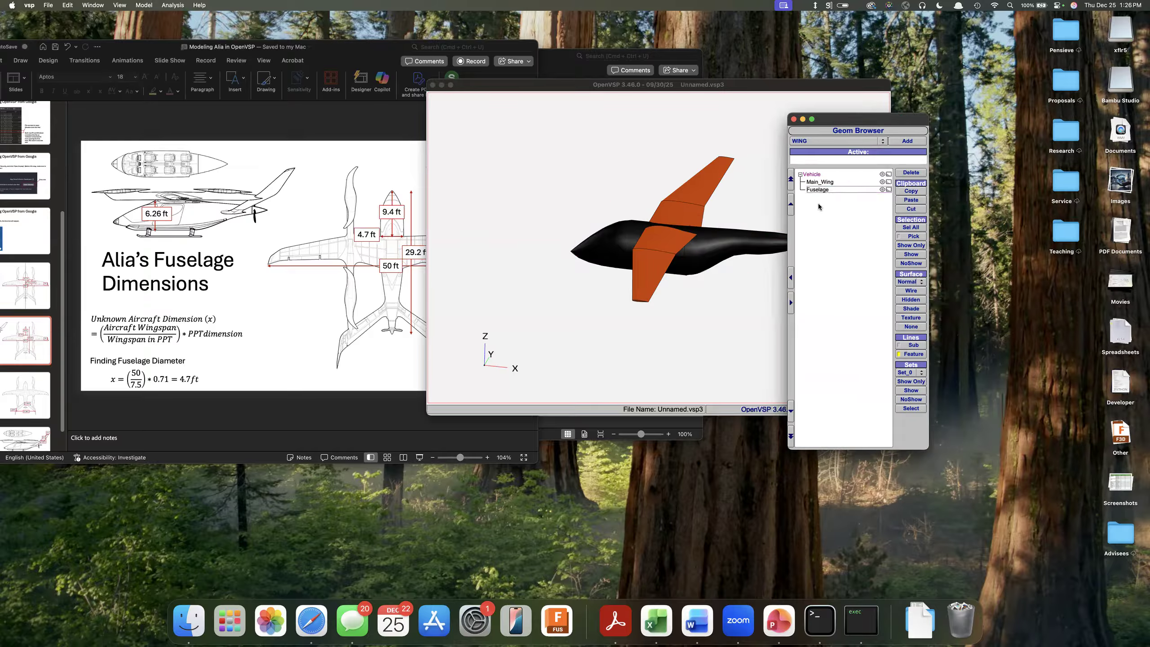
pyautogui.click(832, 182)
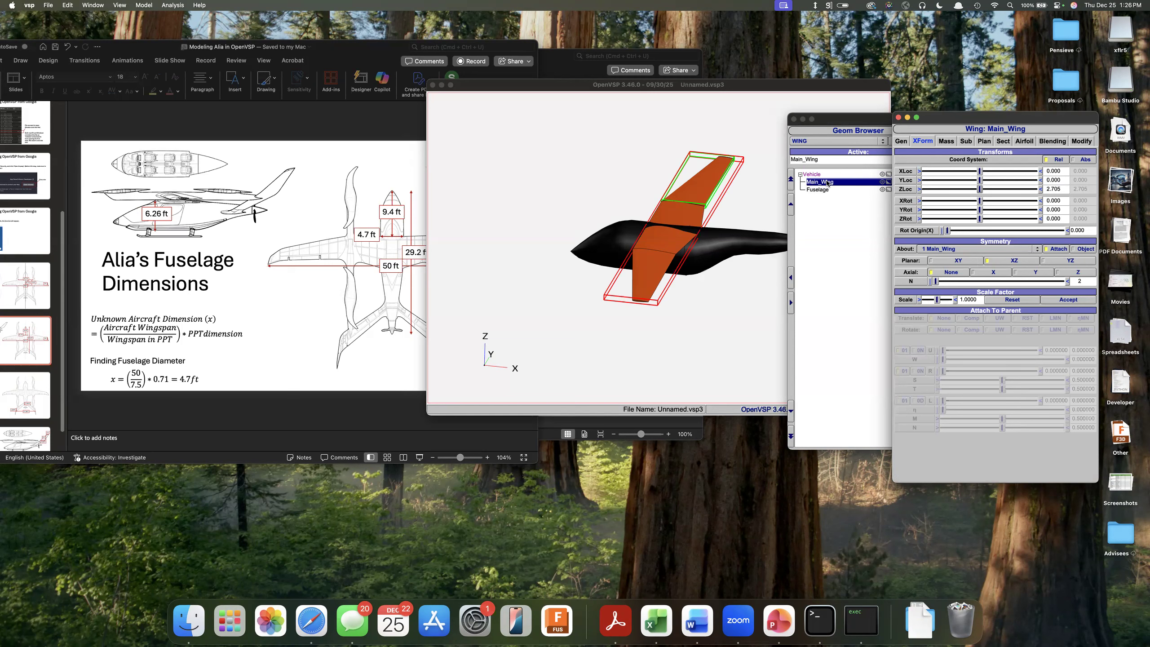
# Add a new wing directly under Vehicle, with no parent component selected, and rename it Horizontal_Tail
pyautogui.click(854, 206)
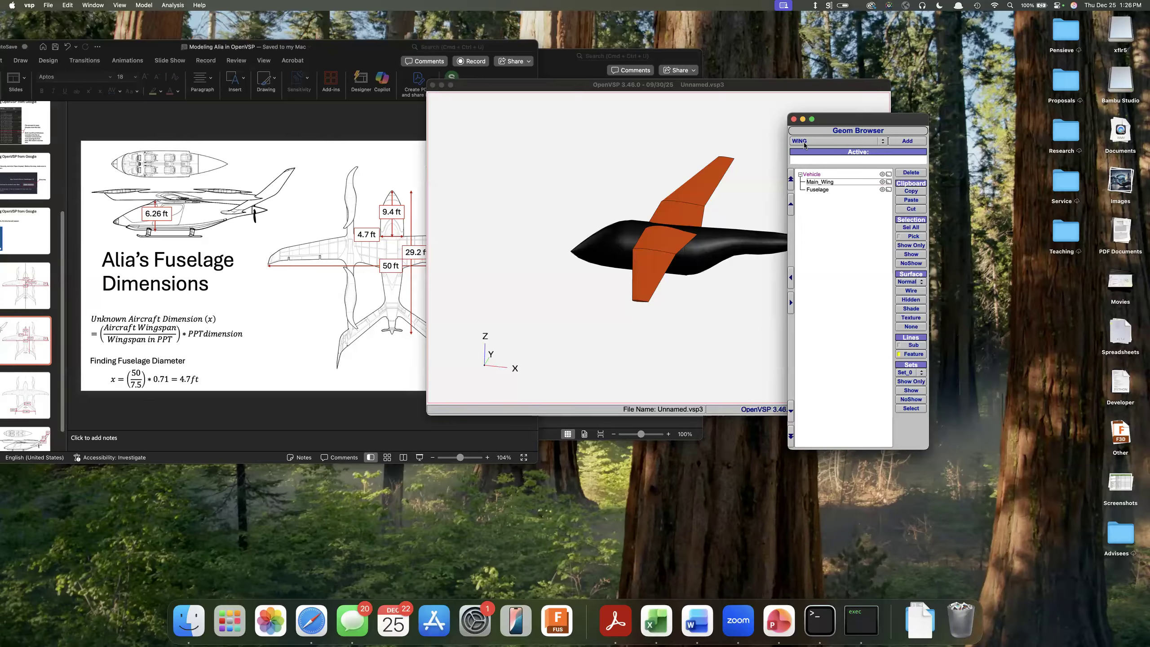
pyautogui.click(912, 141)
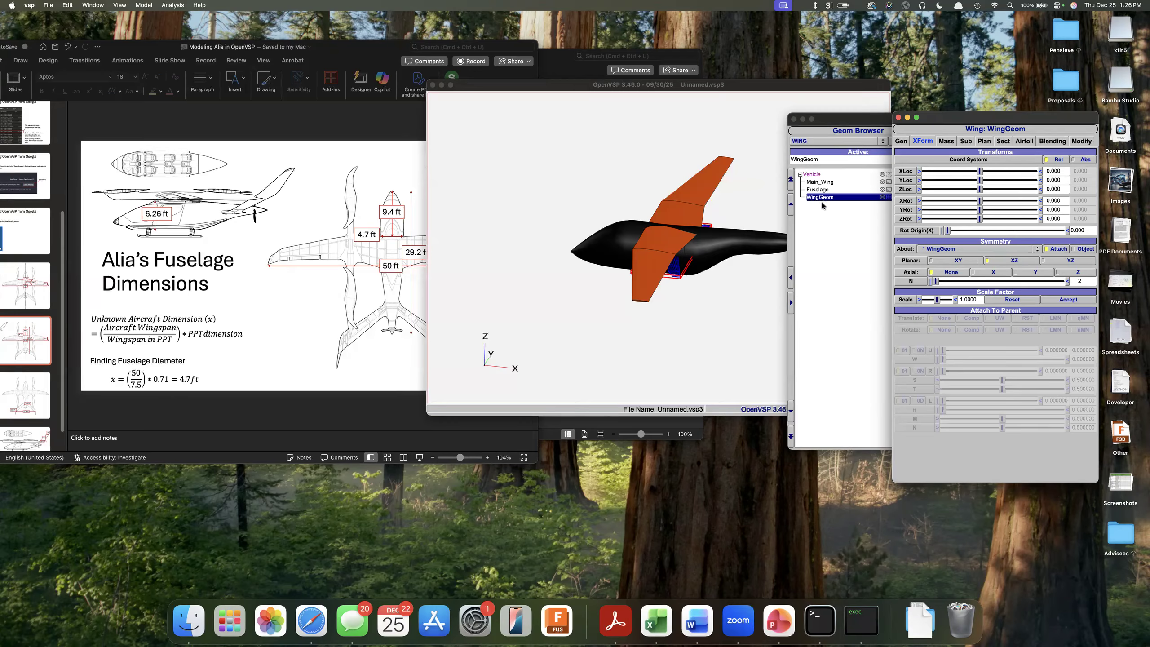
pyautogui.click(898, 143)
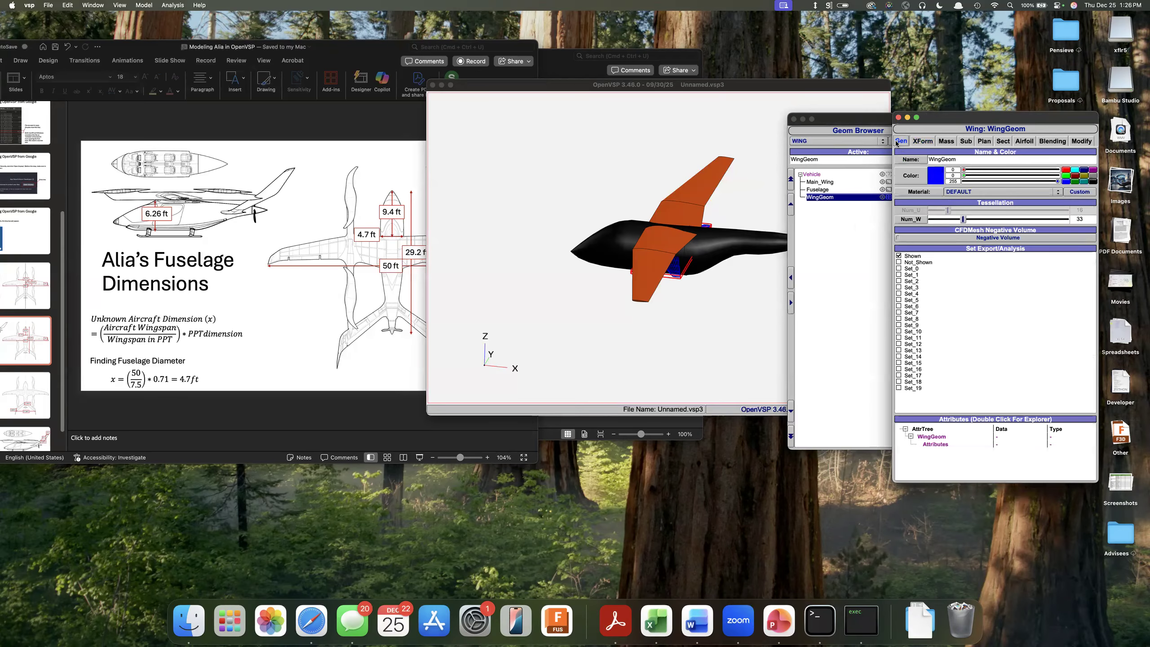
pyautogui.doubleClick(970, 159)
pyautogui.write('Horizontal_Tail')
pyautogui.press('Return')
pyautogui.click(842, 226)
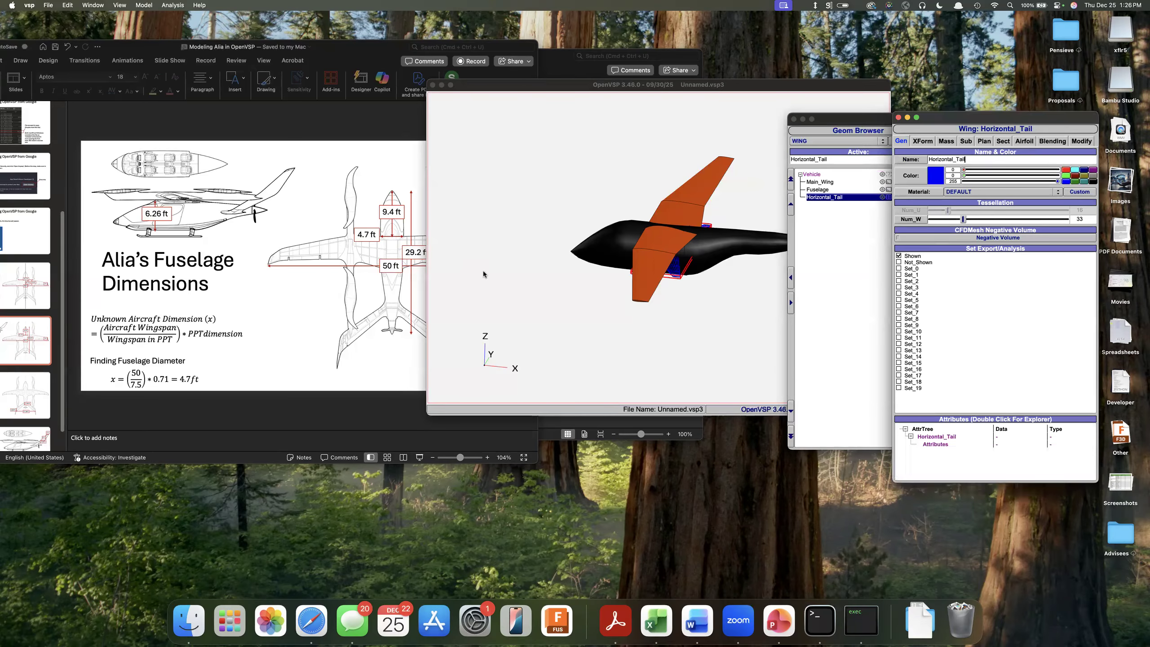
# Move Horizontal_Tail aft to an X location of 10 and check its position from the side
pyautogui.click(921, 142)
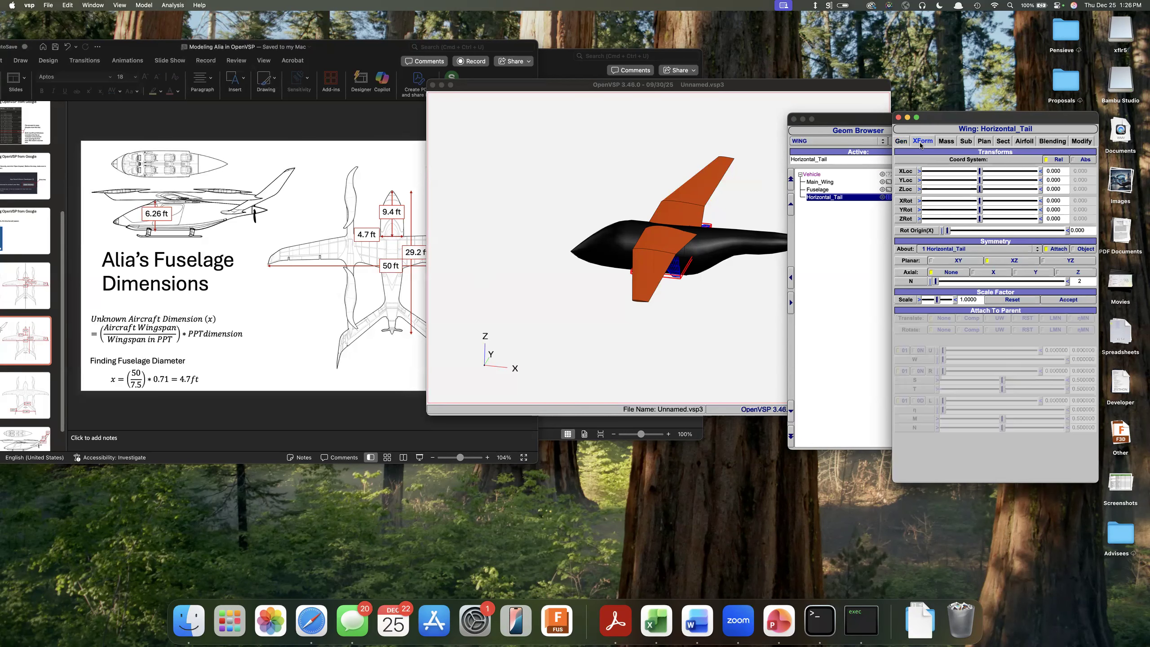
pyautogui.click(740, 284)
pyautogui.moveTo(740, 284); pyautogui.dragTo(724, 250)
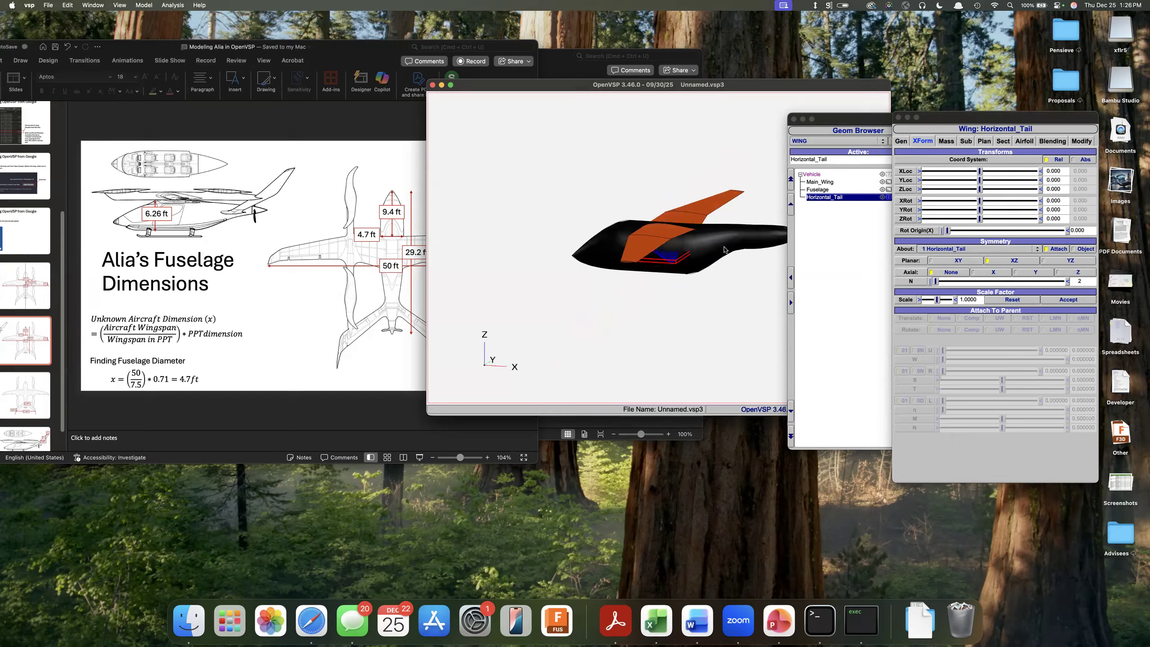
pyautogui.moveTo(979, 171); pyautogui.dragTo(1051, 158)
pyautogui.click(532, 307)
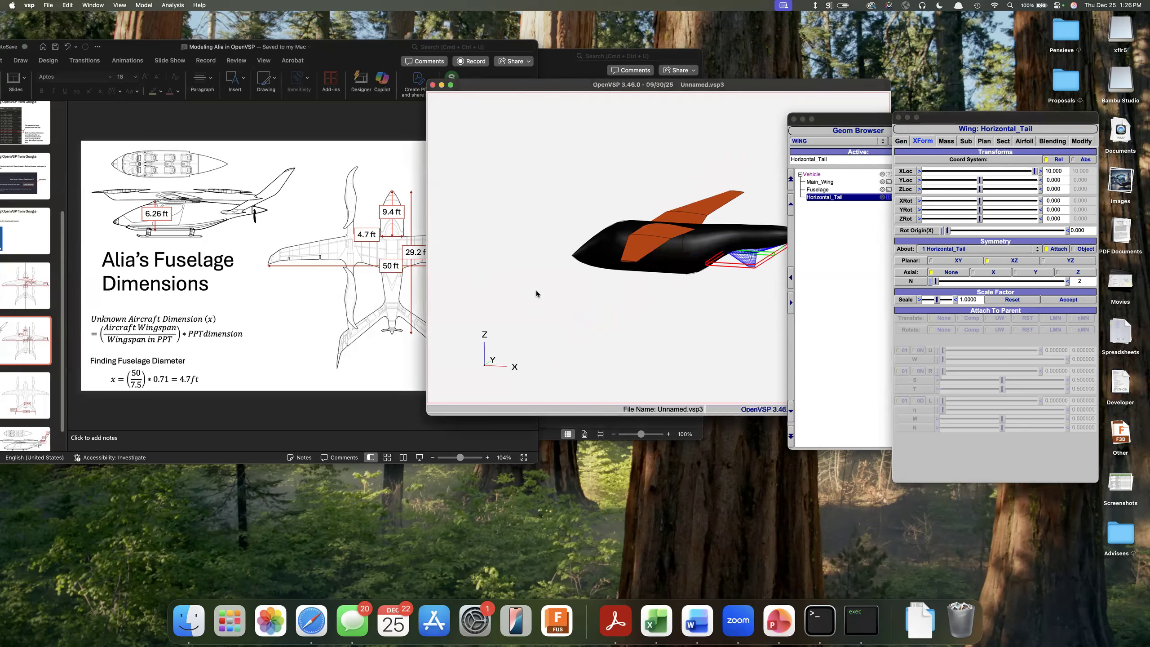
pyautogui.press('F5')
pyautogui.press('F6')
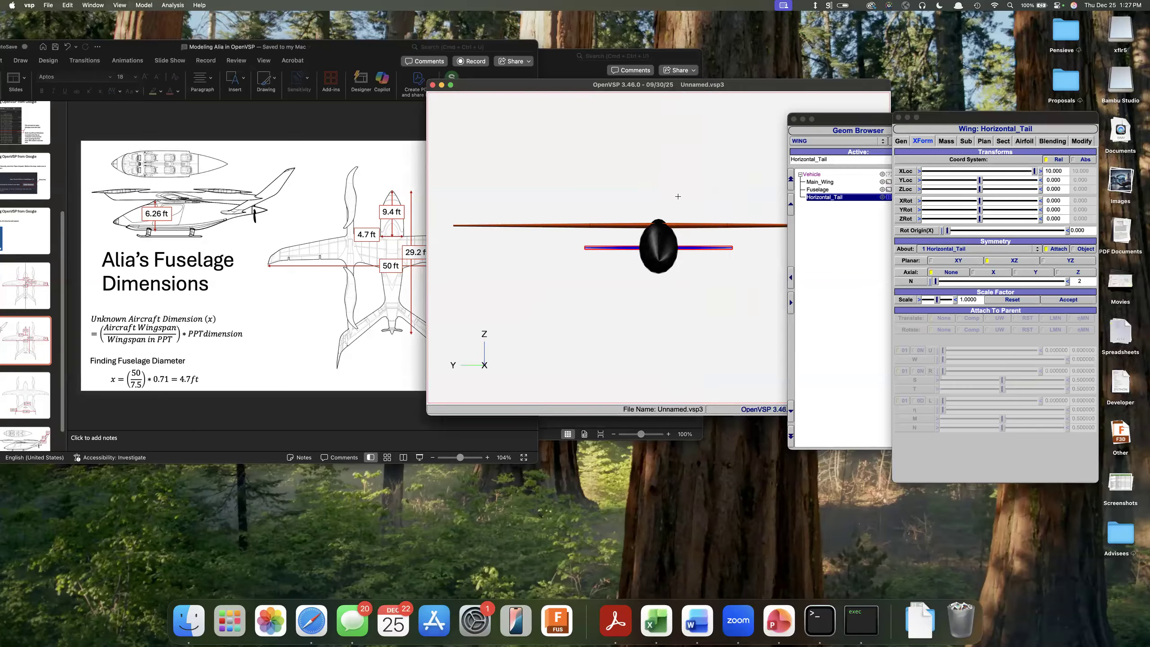
pyautogui.press('F8')
pyautogui.scroll(3, 612, 197)
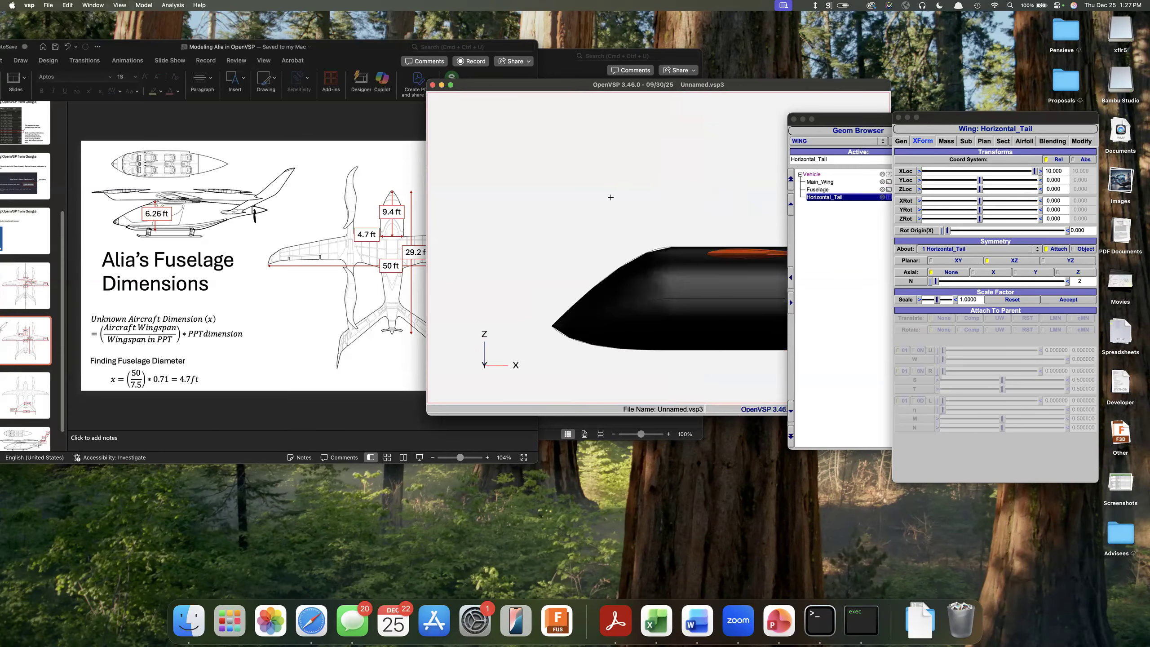
pyautogui.scroll(-6, 612, 198)
pyautogui.scroll(2, 758, 222)
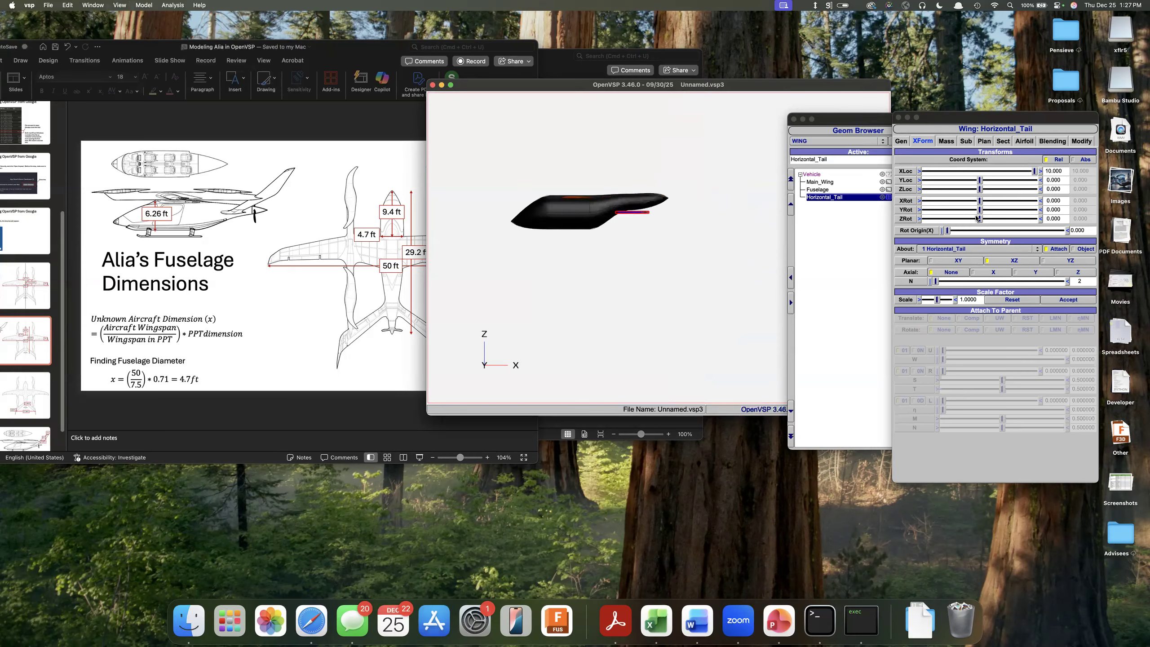
# Set Horizontal_Tail's X location to 15 and raise its Z location to about 1.803 to meet the fuselage's tail end
pyautogui.doubleClick(1049, 171)
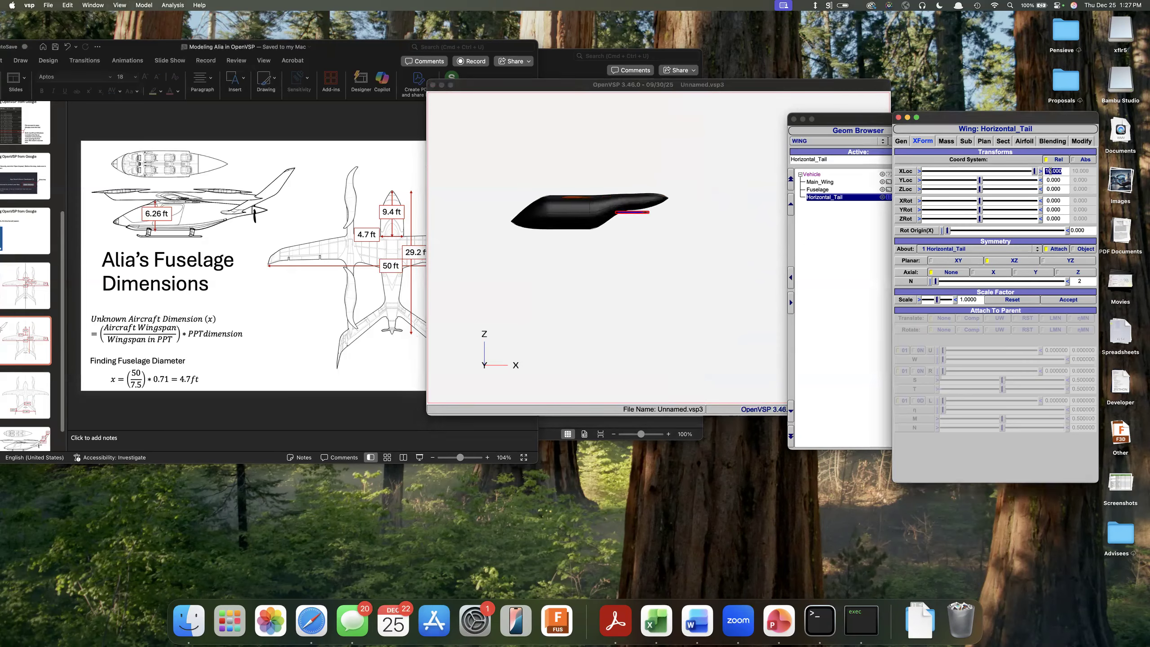
pyautogui.write('12')
pyautogui.press('Return')
pyautogui.doubleClick(1050, 170)
pyautogui.write('15')
pyautogui.press('Return')
pyautogui.moveTo(980, 189); pyautogui.dragTo(989, 189)
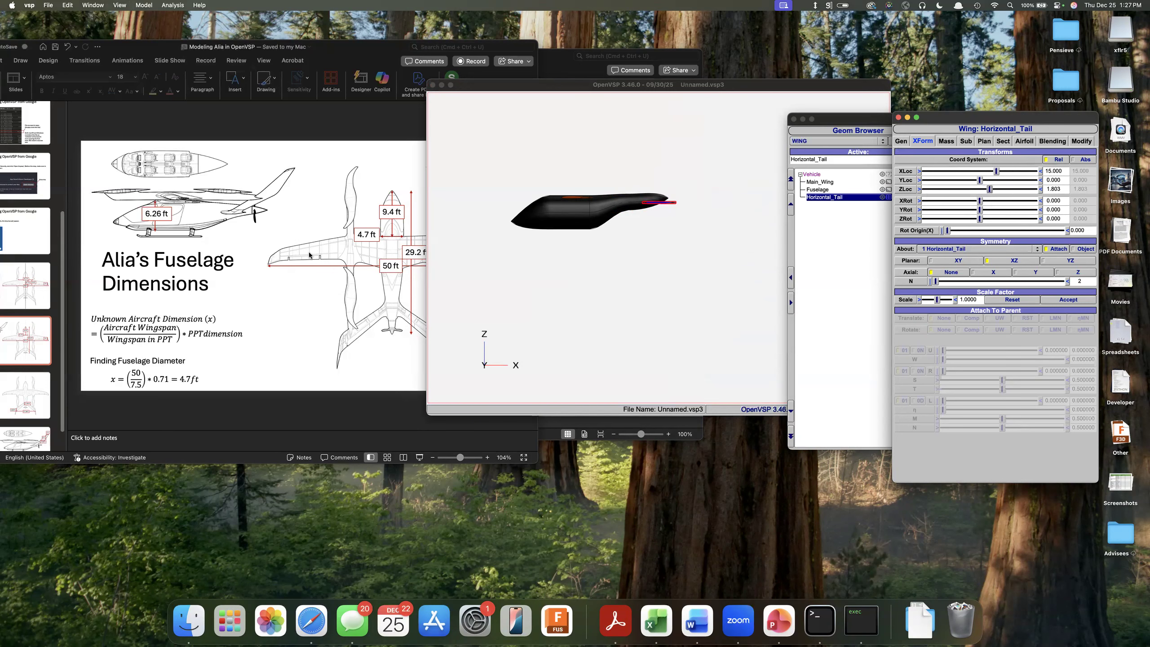
pyautogui.scroll(5, 595, 151)
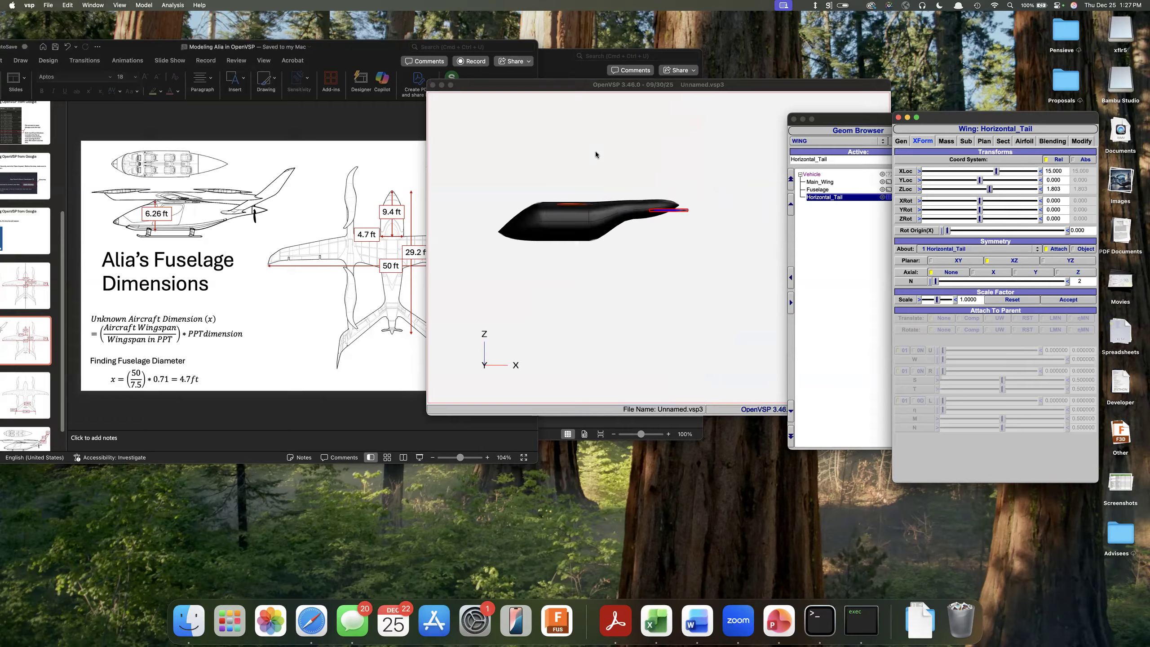
pyautogui.moveTo(711, 218); pyautogui.dragTo(709, 263)
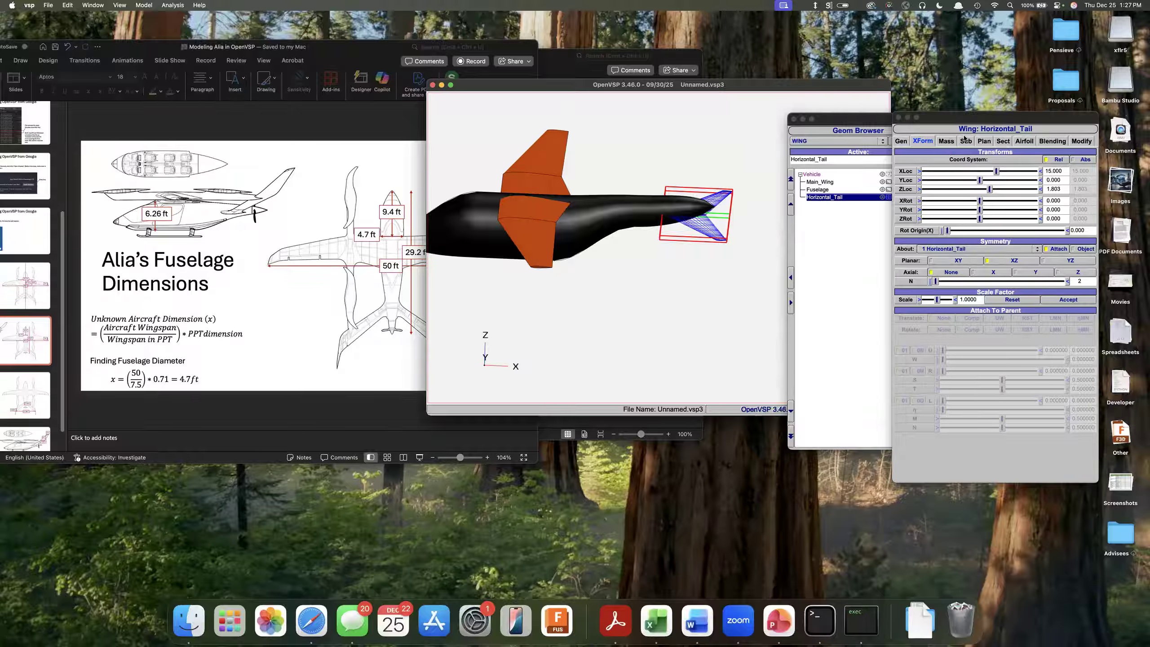
# Bring up the Horizontal Tail Dimensions slide in PowerPoint, and set Horizontal_Tail section 1's root chord to 2.56 and tip chord to 3.68
pyautogui.click(1002, 141)
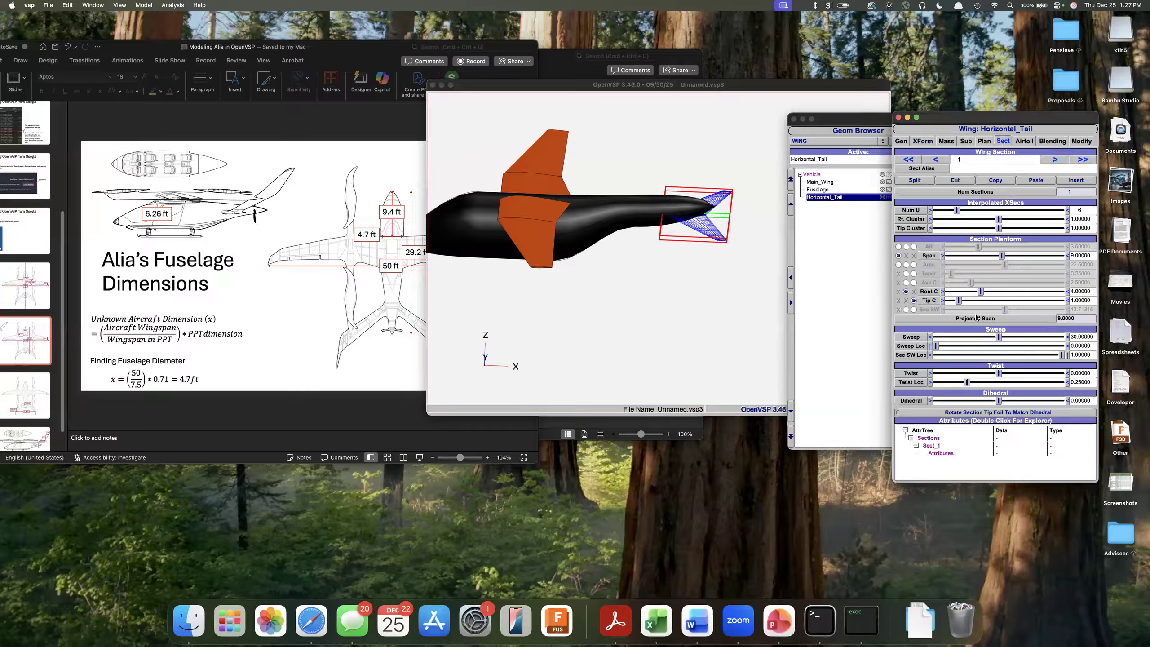
pyautogui.click(198, 280)
pyautogui.click(23, 387)
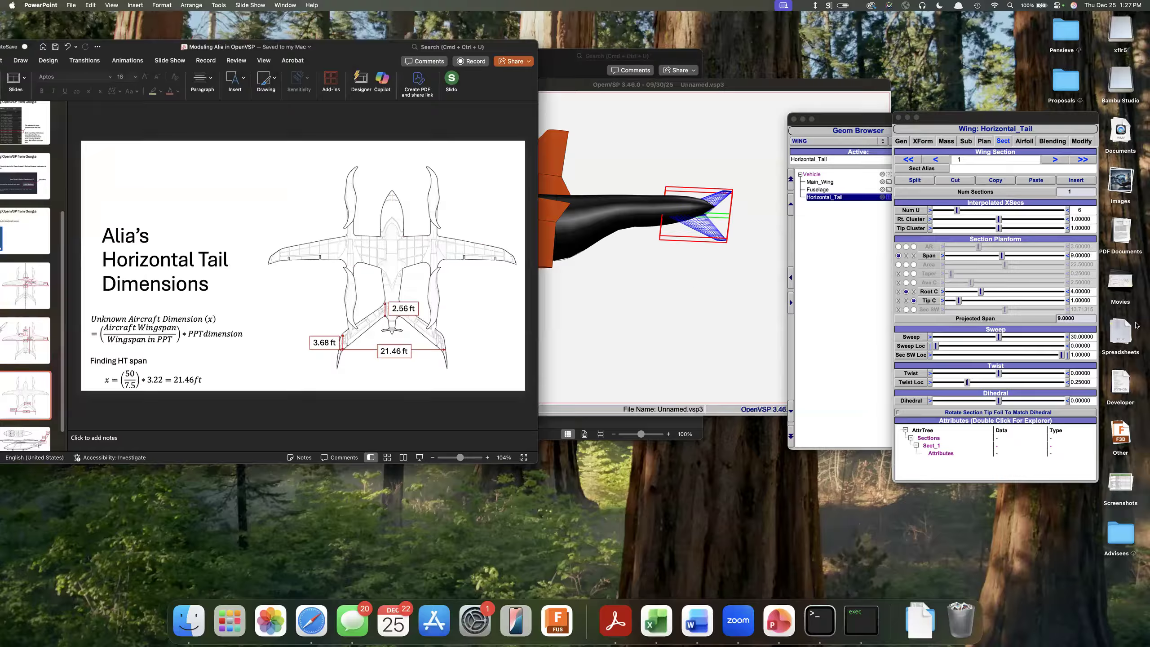
pyautogui.doubleClick(1082, 291)
pyautogui.write('2.56')
pyautogui.press('Return')
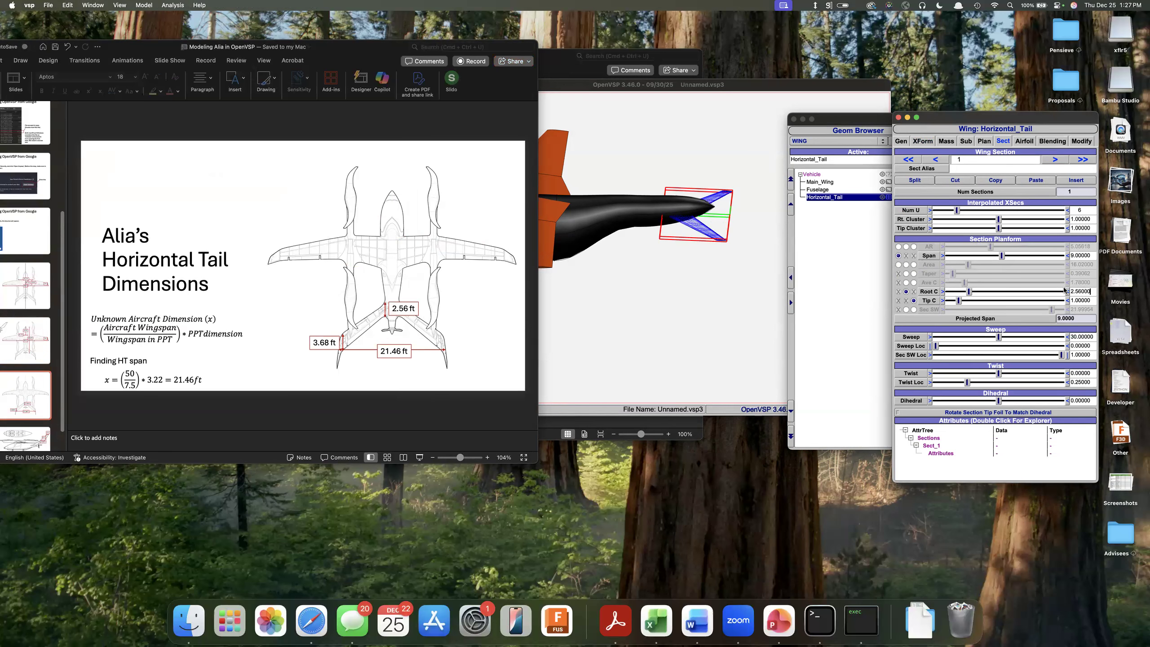
pyautogui.tripleClick(1080, 301)
pyautogui.write('3.68')
pyautogui.press('Return')
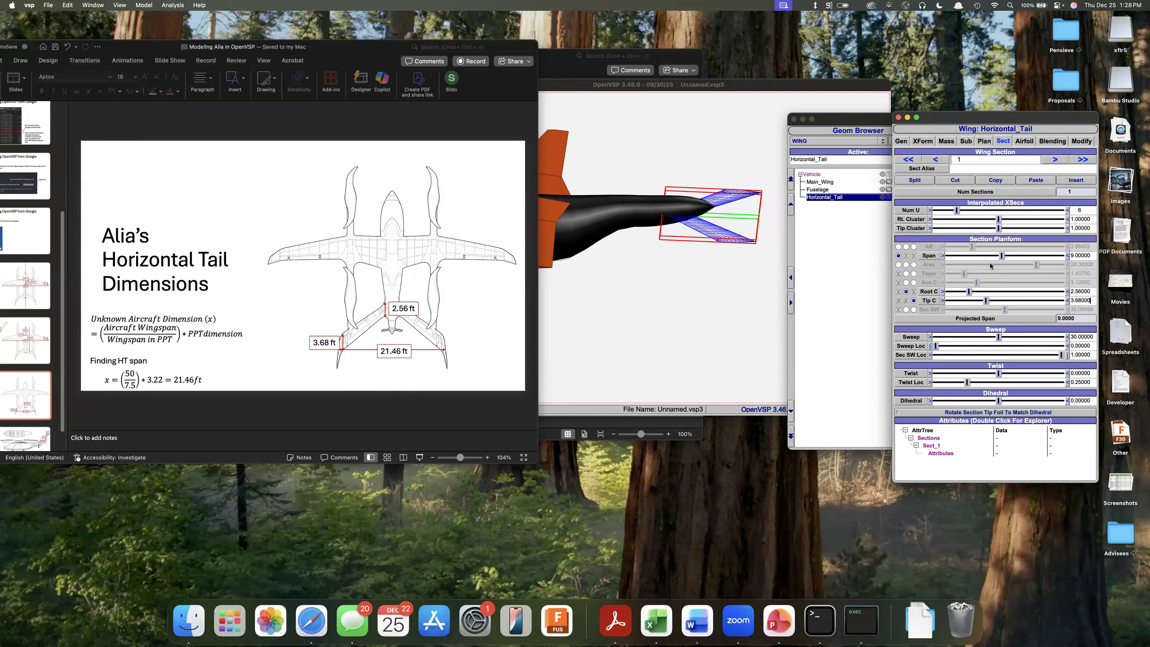
# Set Horizontal_Tail section 1's span to 10.05 and check the tail's fit on the fuselage from several angles
pyautogui.tripleClick(1090, 255)
pyautogui.write('10.05')
pyautogui.press('Return')
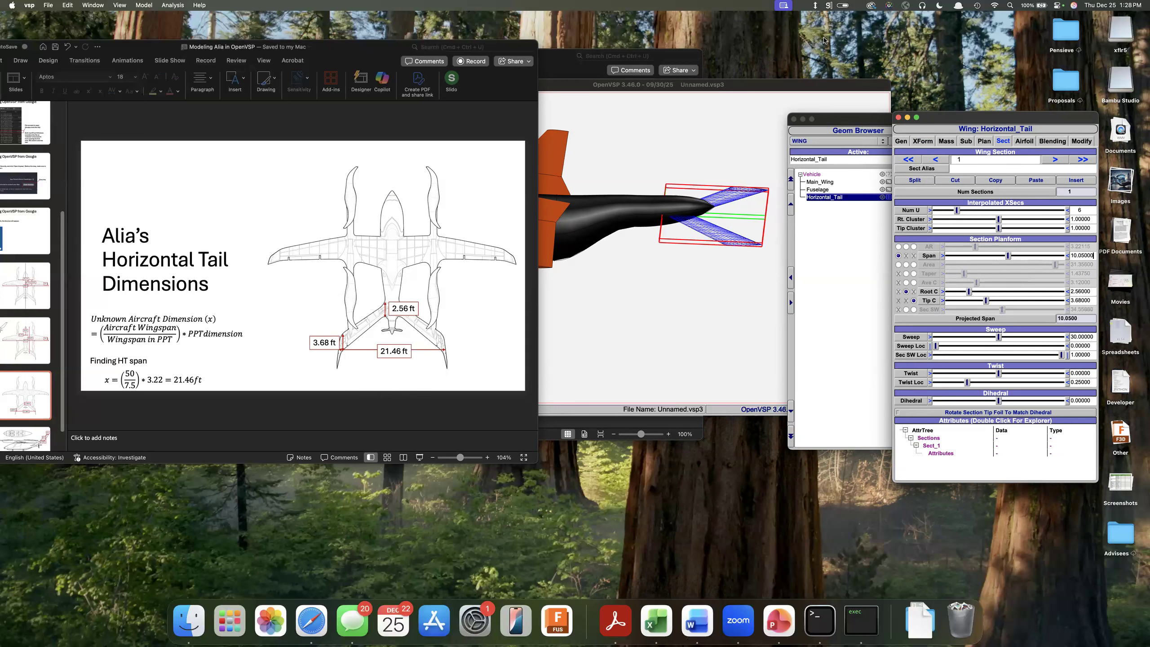
pyautogui.click(693, 272)
pyautogui.moveTo(693, 272); pyautogui.dragTo(701, 341)
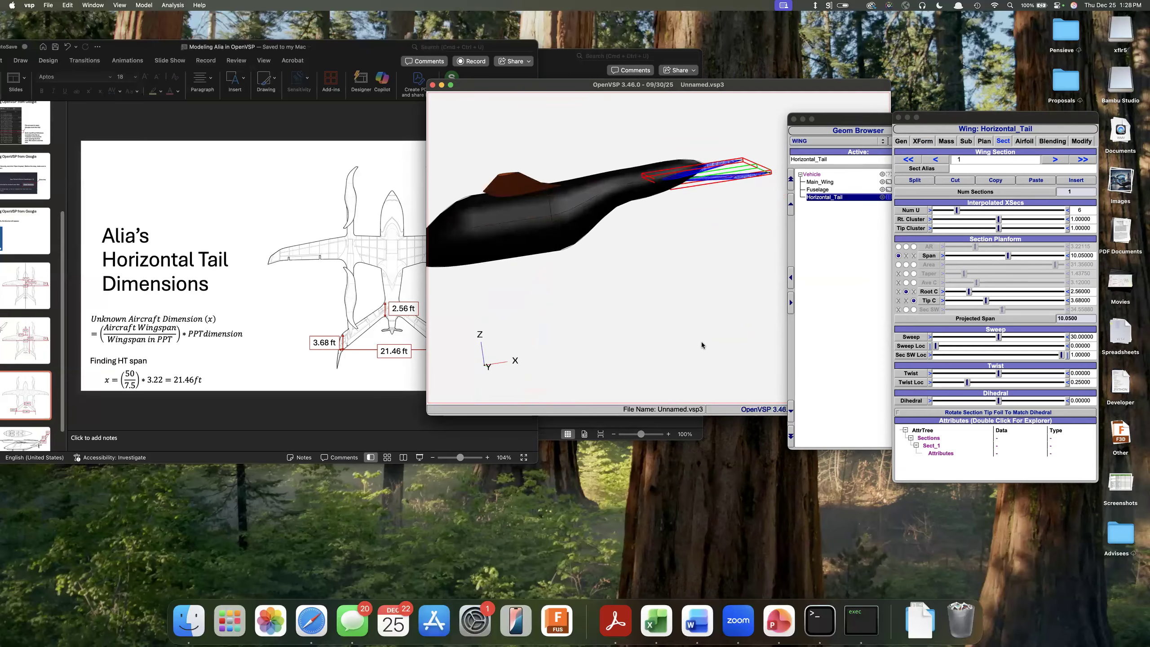
pyautogui.moveTo(740, 249); pyautogui.dragTo(709, 382)
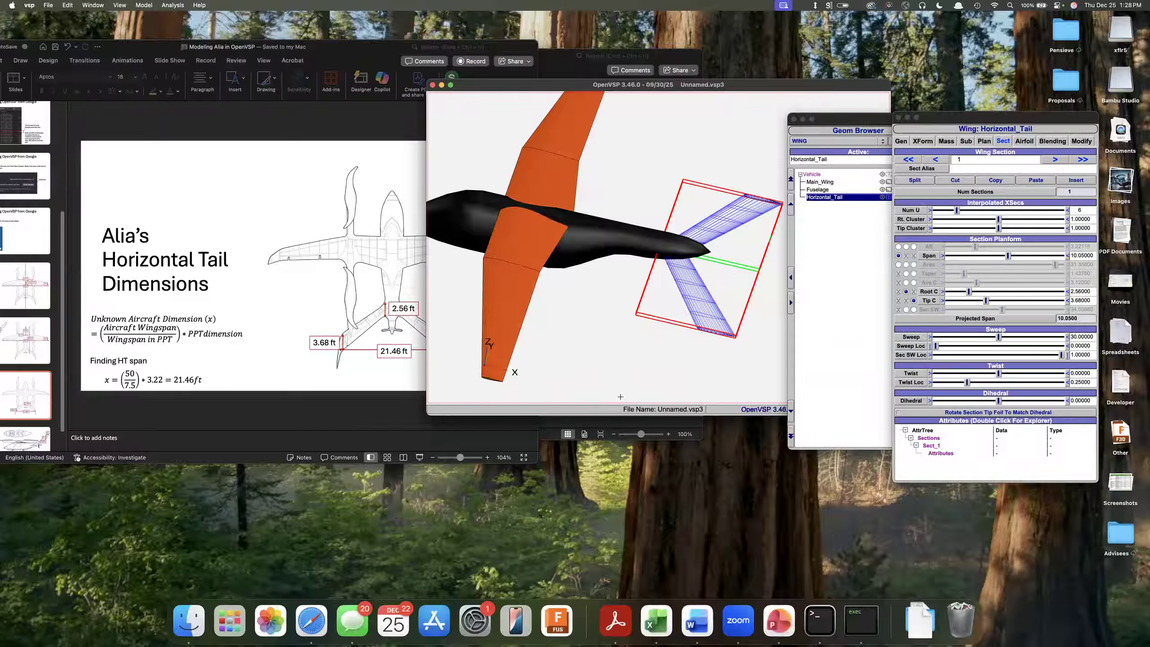
pyautogui.moveTo(753, 230); pyautogui.dragTo(731, 270)
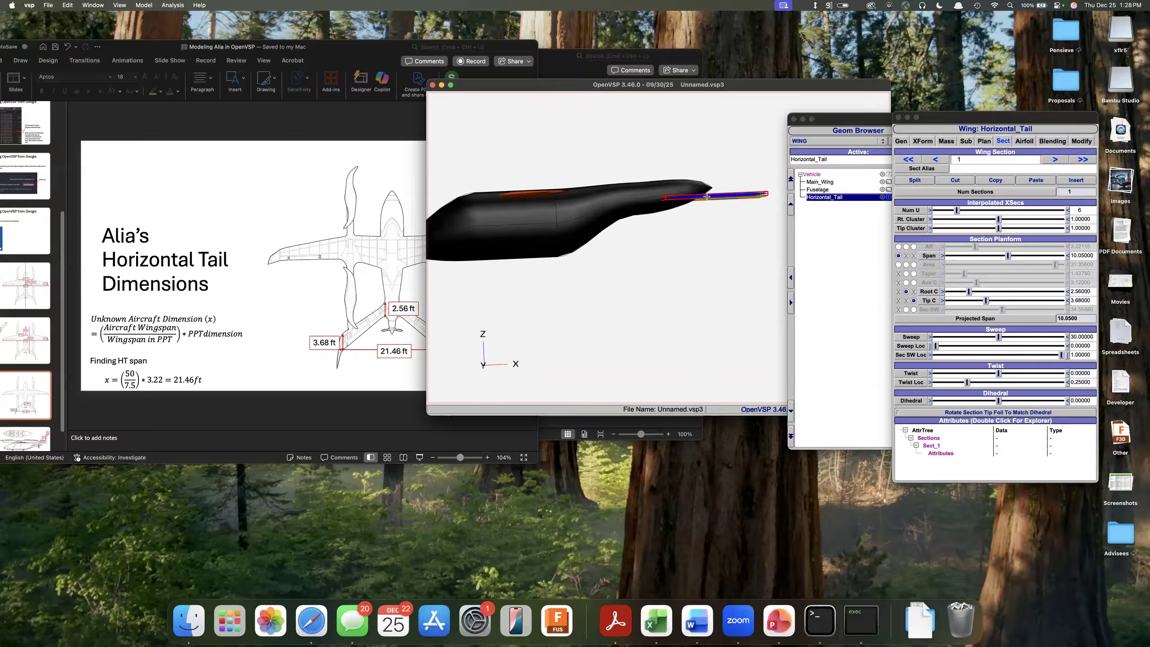
pyautogui.moveTo(734, 240); pyautogui.dragTo(729, 263)
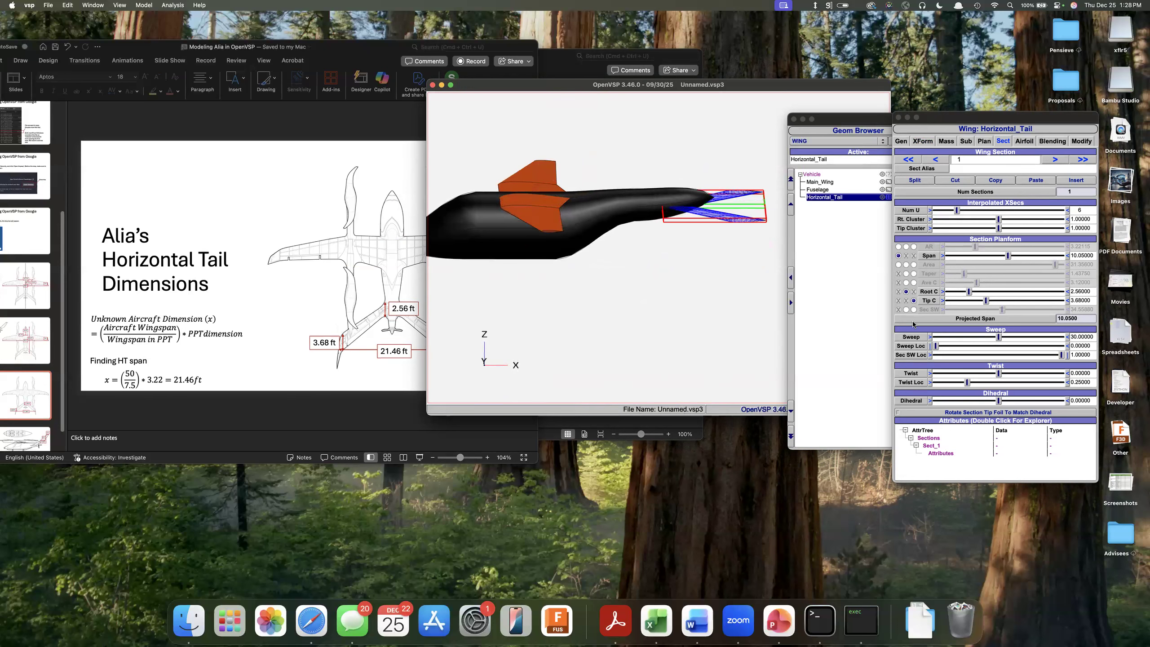
# Set Horizontal_Tail section 1's dihedral to 12 degrees
pyautogui.doubleClick(1089, 400)
pyautogui.write('12')
pyautogui.press('Return')
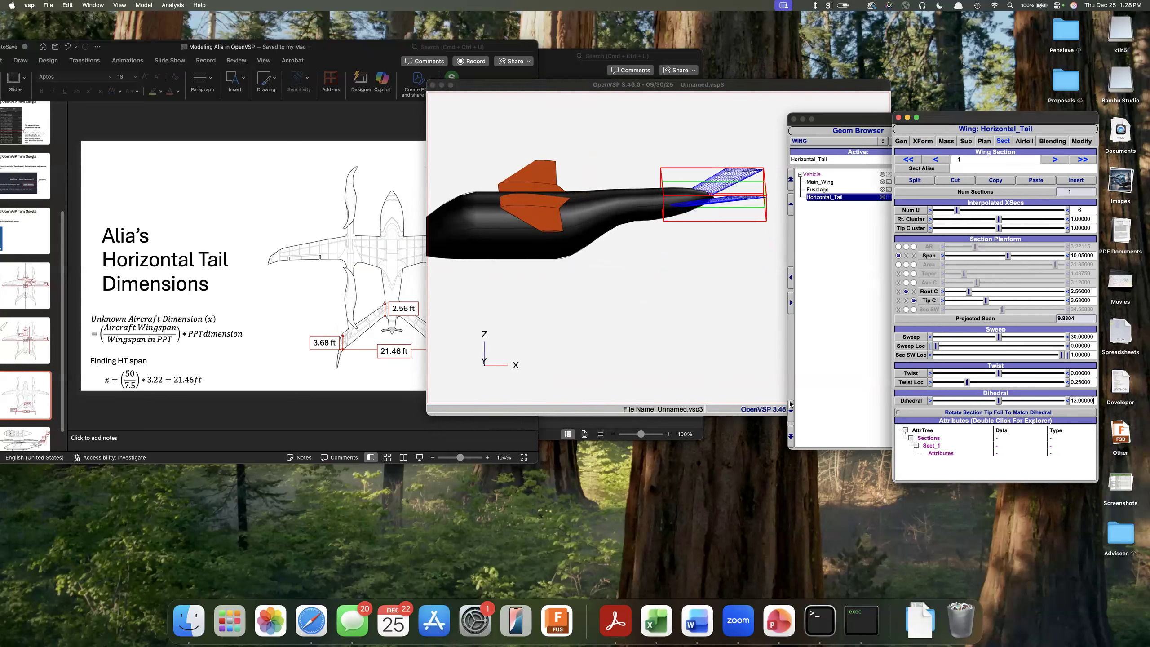
pyautogui.moveTo(652, 241)
pyautogui.mouseDown()
pyautogui.moveTo(650, 219)
pyautogui.moveTo(638, 254)
pyautogui.moveTo(649, 236)
pyautogui.mouseUp()
# Bring up the Fuselage Dimensions slide in PowerPoint and compare its side profile with the model's tail in OpenVSP
pyautogui.click(10, 358)
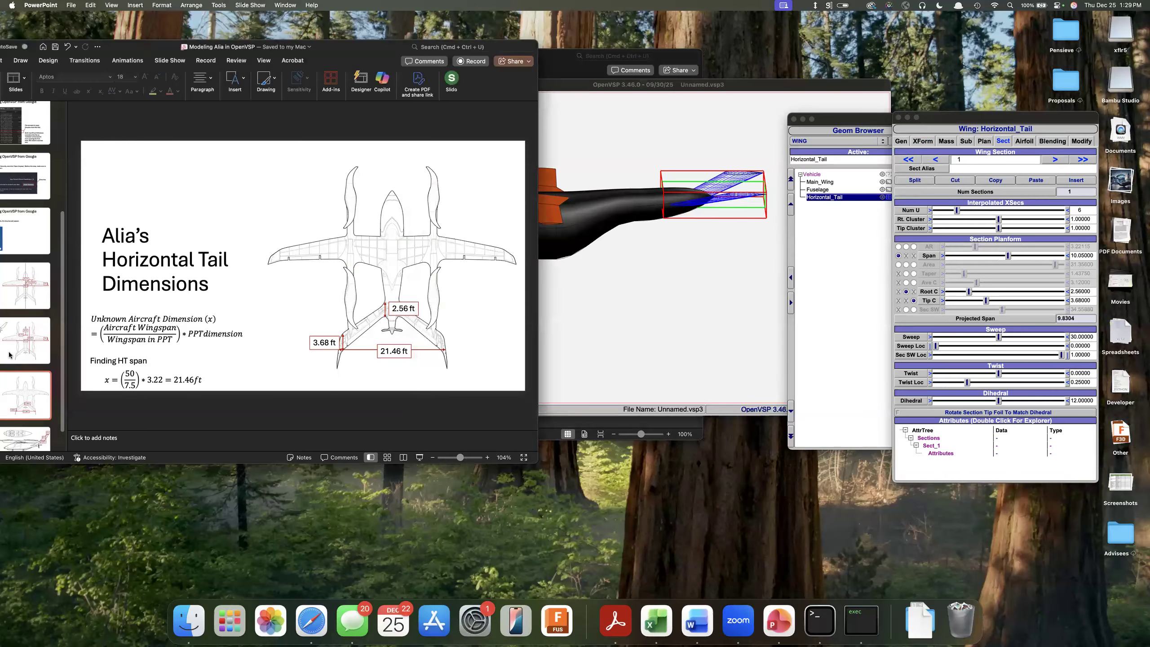
pyautogui.click(6, 333)
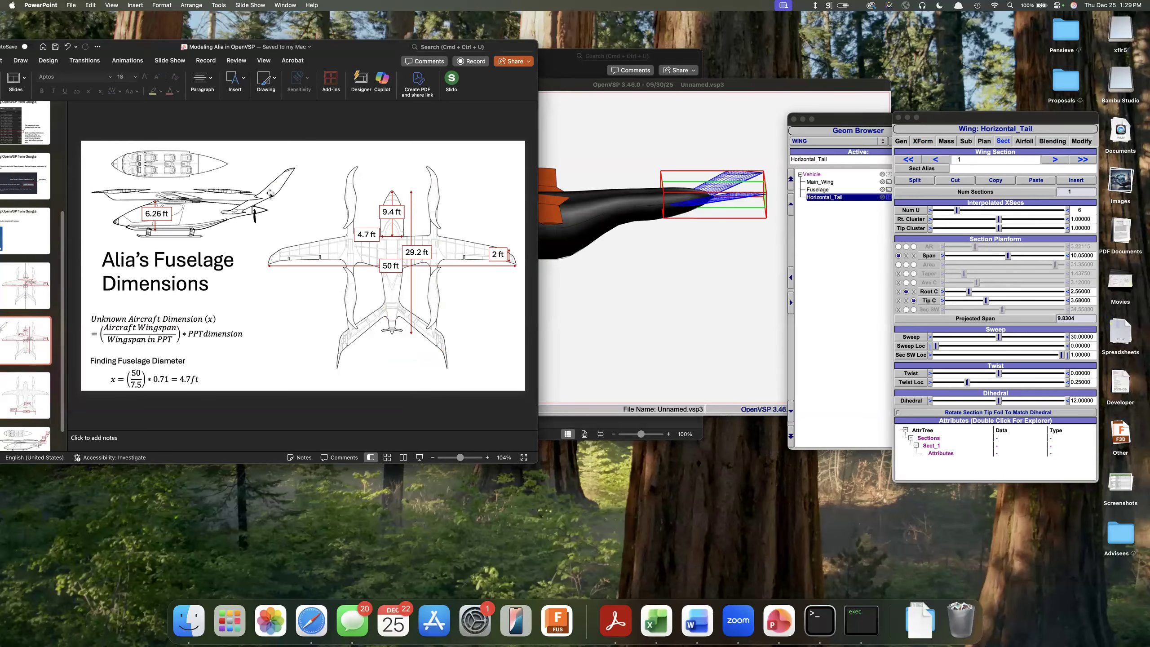
pyautogui.click(722, 250)
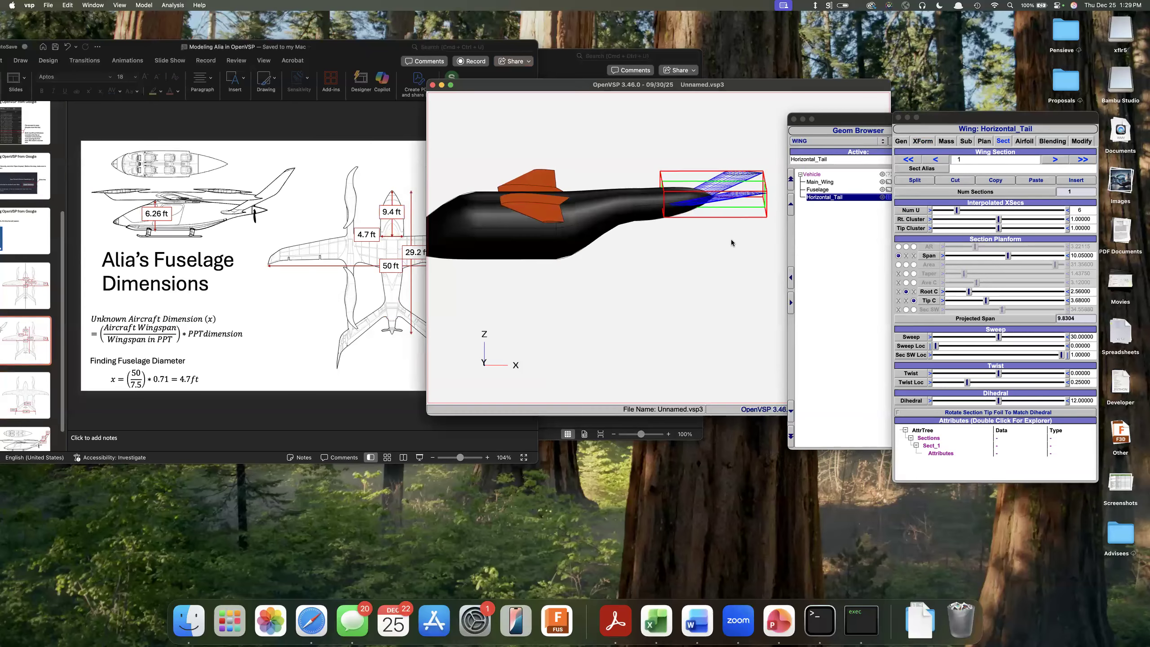
pyautogui.moveTo(731, 239); pyautogui.dragTo(728, 229)
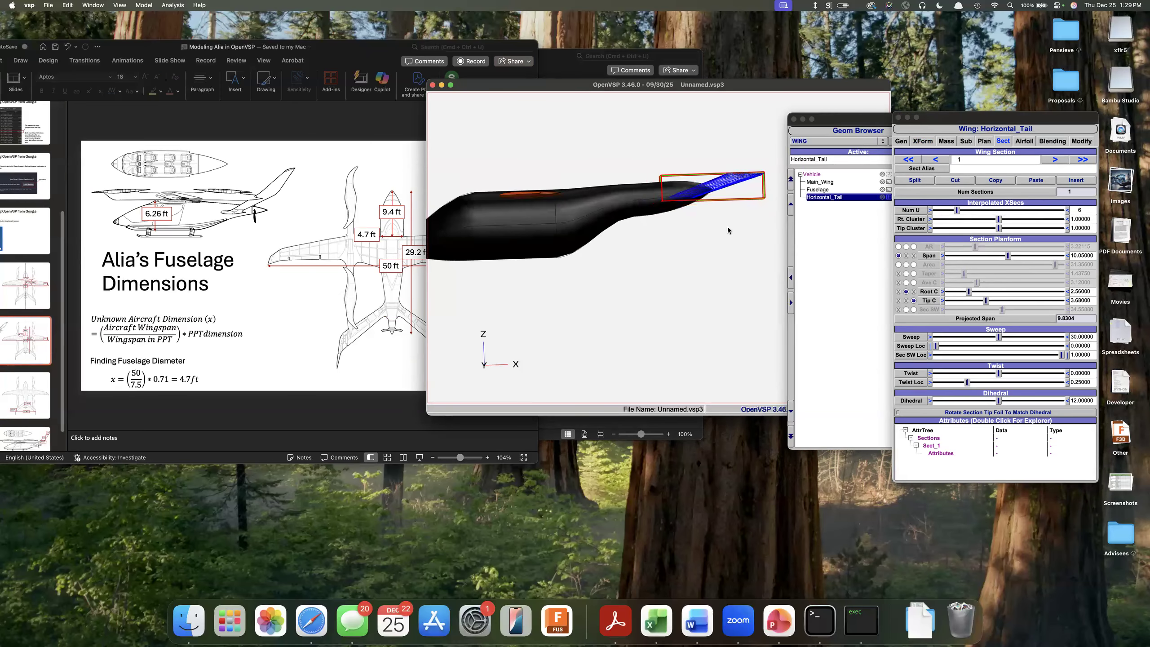
pyautogui.press('F7')
pyautogui.scroll(-2, 674, 199)
pyautogui.scroll(5, 674, 199)
pyautogui.scroll(-4, 673, 199)
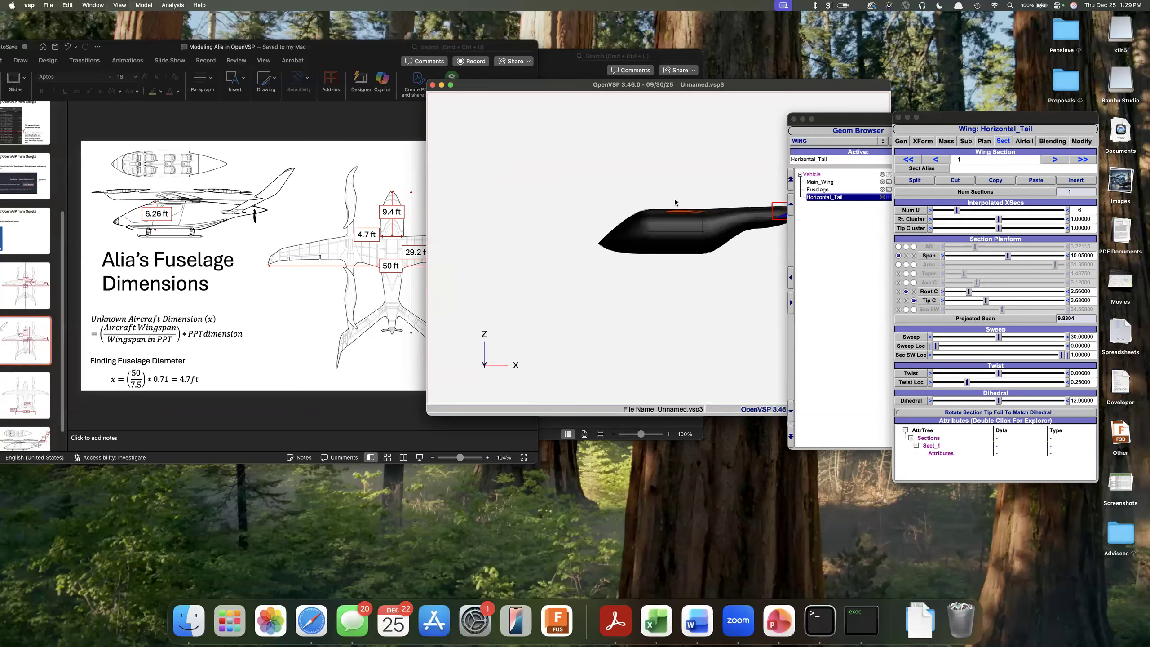
pyautogui.scroll(3, 736, 226)
pyautogui.scroll(2, 729, 156)
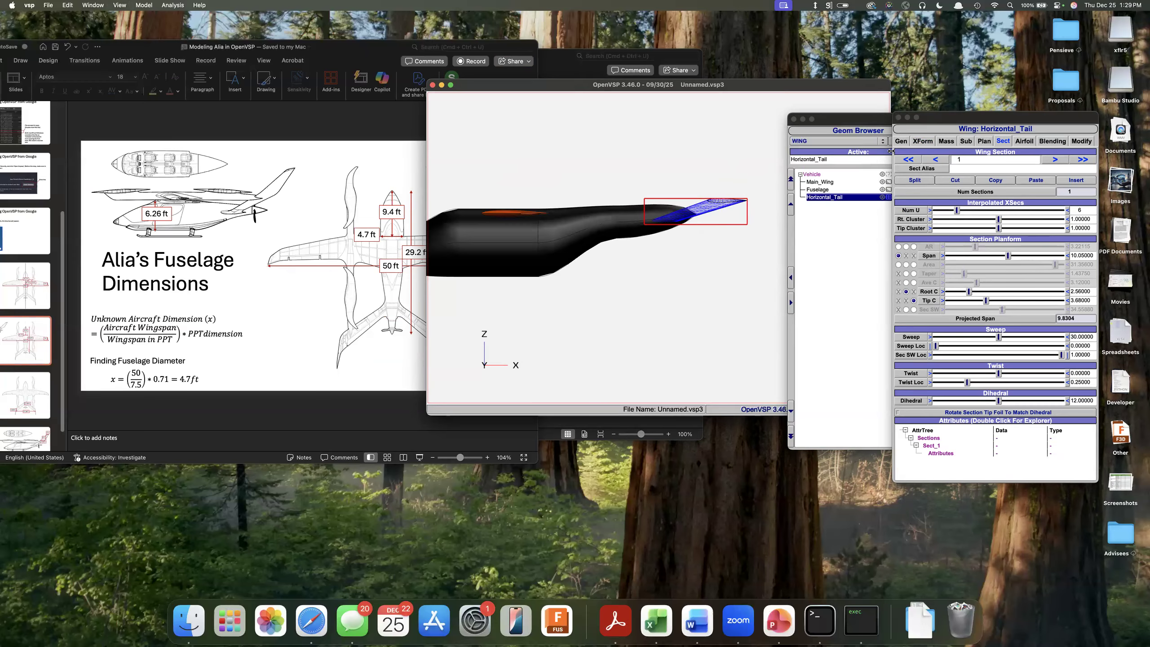
# Give Horizontal_Tail the Ruby material and display its surface shaded
pyautogui.click(901, 141)
pyautogui.click(953, 192)
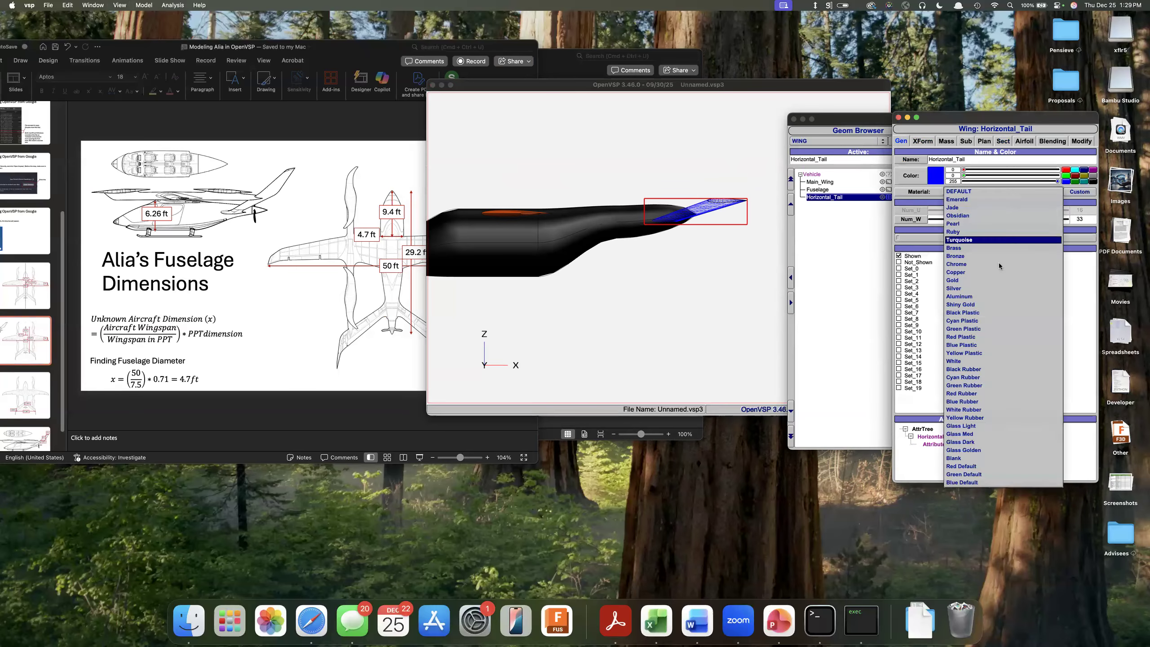
pyautogui.click(999, 232)
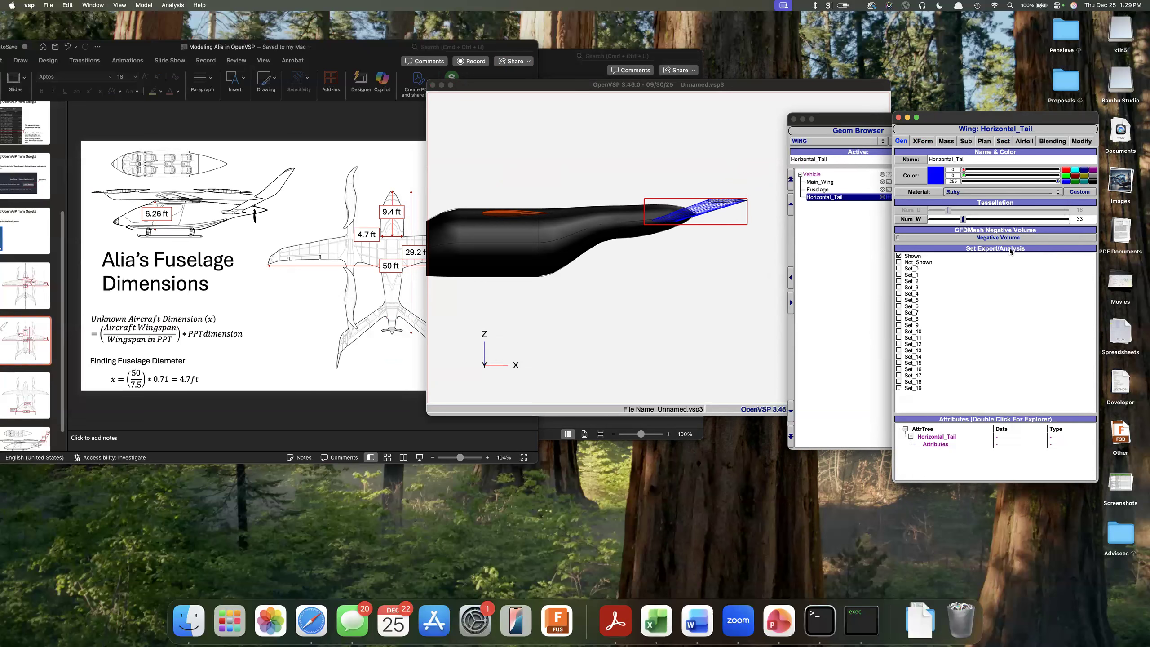
pyautogui.click(805, 300)
pyautogui.click(833, 197)
pyautogui.moveTo(957, 126); pyautogui.dragTo(997, 115)
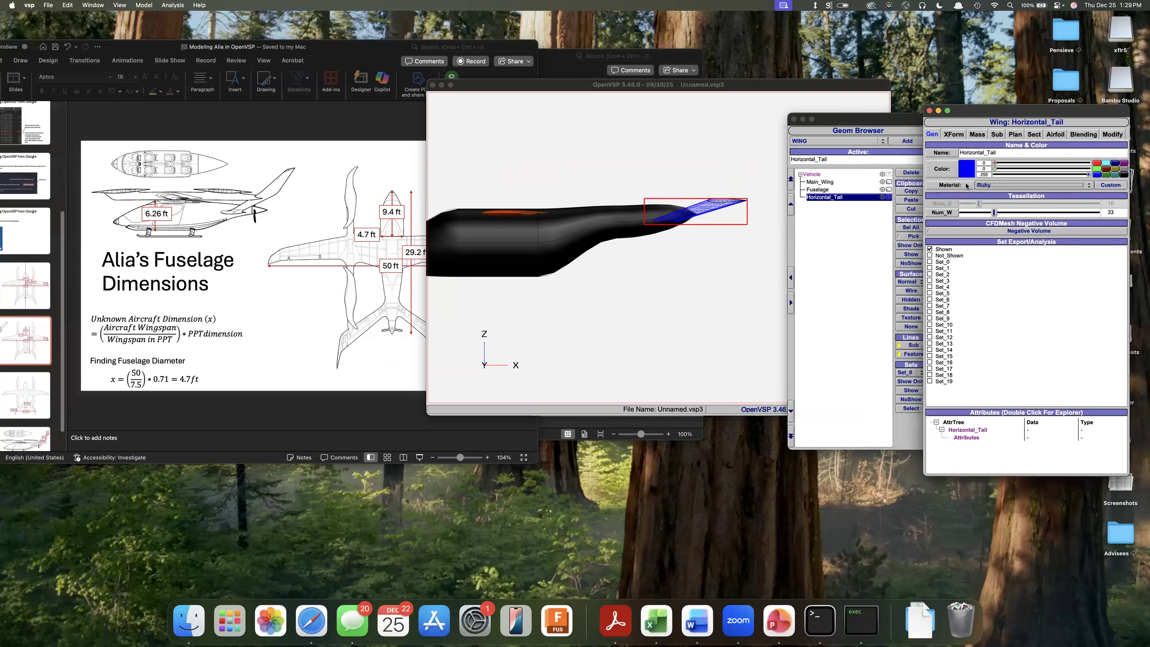
pyautogui.click(911, 309)
pyautogui.moveTo(631, 272); pyautogui.dragTo(662, 313)
pyautogui.scroll(3, 676, 239)
pyautogui.scroll(-6, 676, 239)
pyautogui.scroll(3, 675, 239)
pyautogui.scroll(-2, 675, 239)
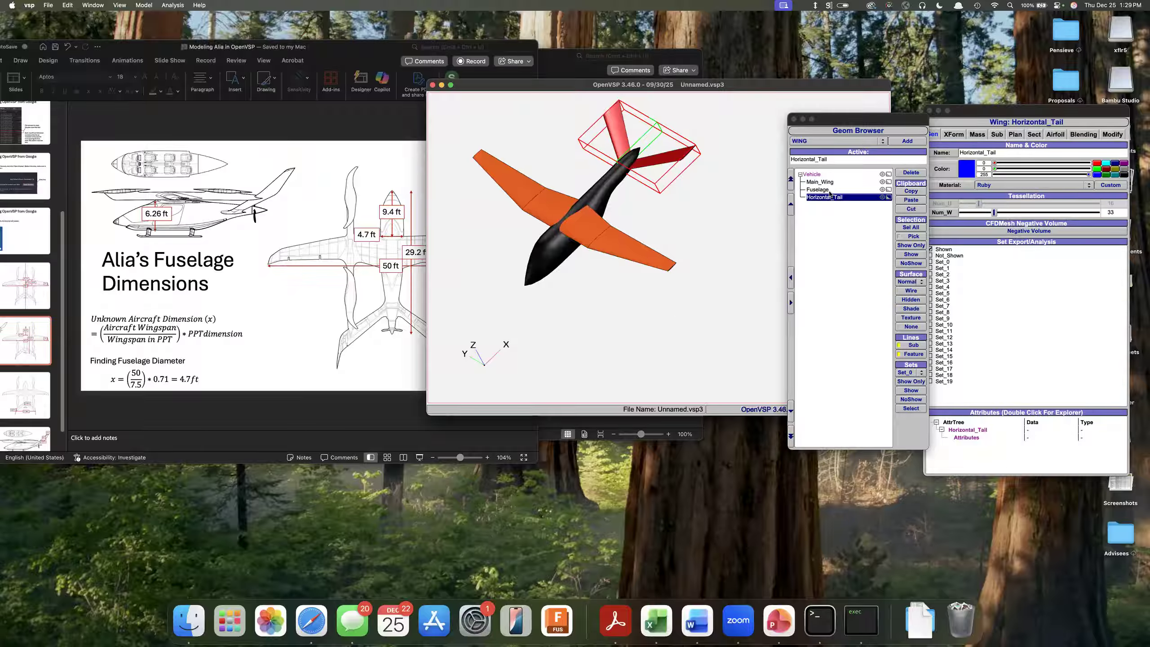
# Change Main_Wing's material to Turquoise and check the aircraft's look from several angles
pyautogui.click(820, 181)
pyautogui.click(995, 185)
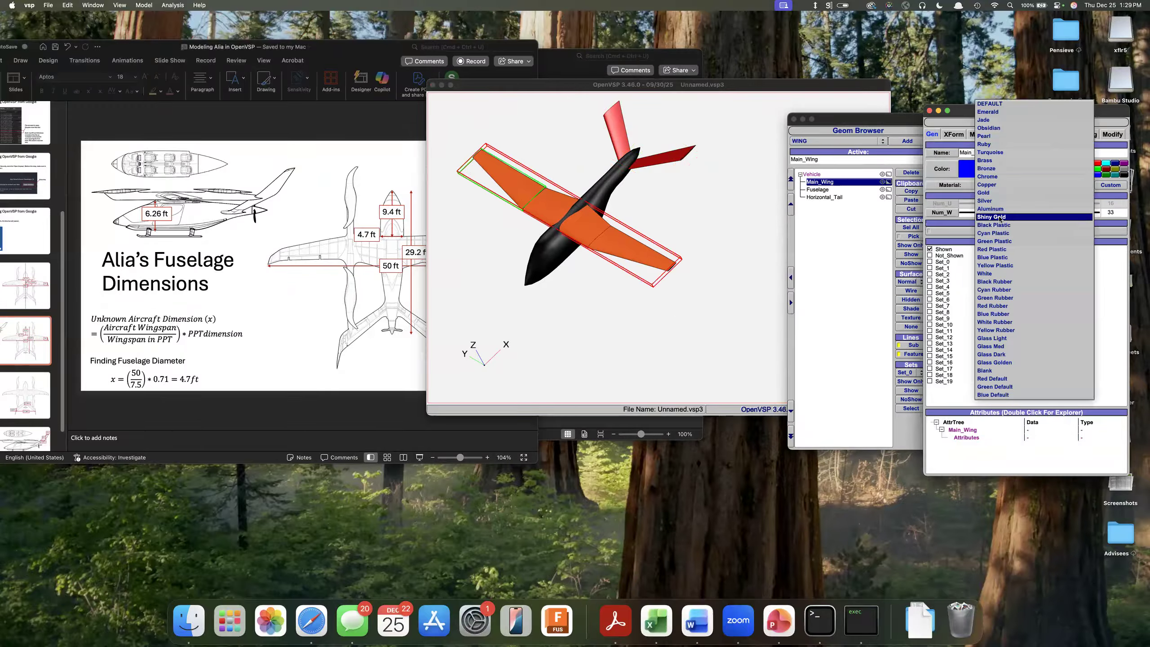
pyautogui.click(1007, 258)
pyautogui.click(1011, 186)
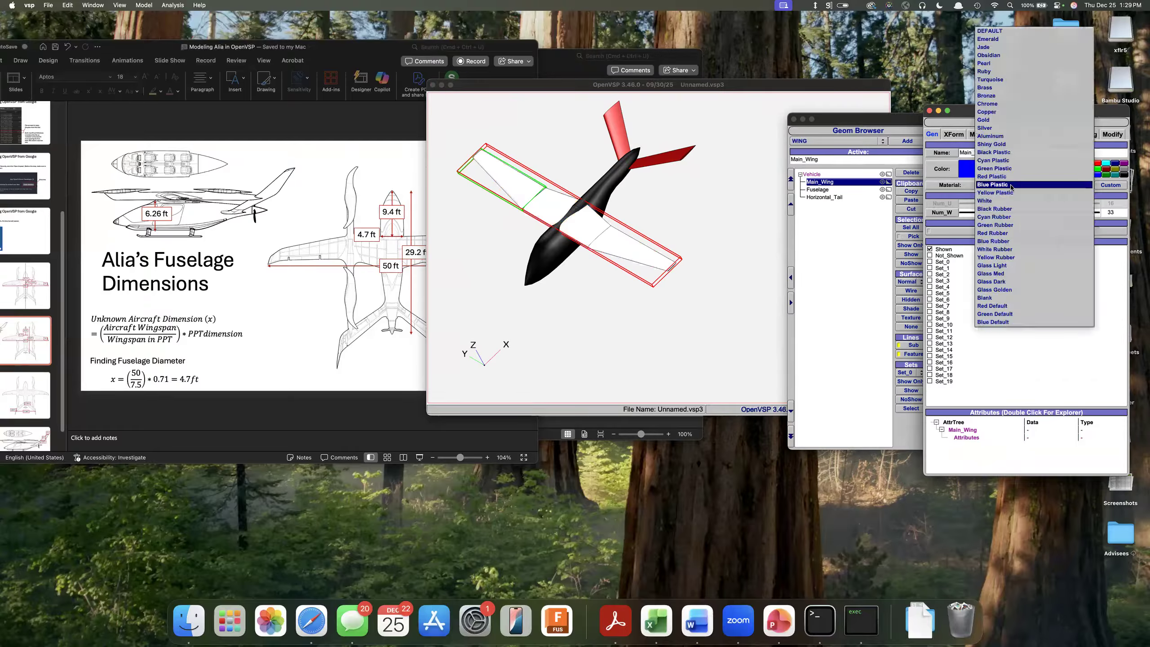
pyautogui.click(1009, 82)
pyautogui.click(734, 292)
pyautogui.moveTo(663, 327); pyautogui.dragTo(697, 271)
pyautogui.click(835, 230)
pyautogui.moveTo(628, 115); pyautogui.dragTo(791, 193)
pyautogui.moveTo(669, 190); pyautogui.dragTo(753, 78)
pyautogui.moveTo(614, 227); pyautogui.dragTo(516, 288)
pyautogui.moveTo(531, 246); pyautogui.dragTo(534, 159)
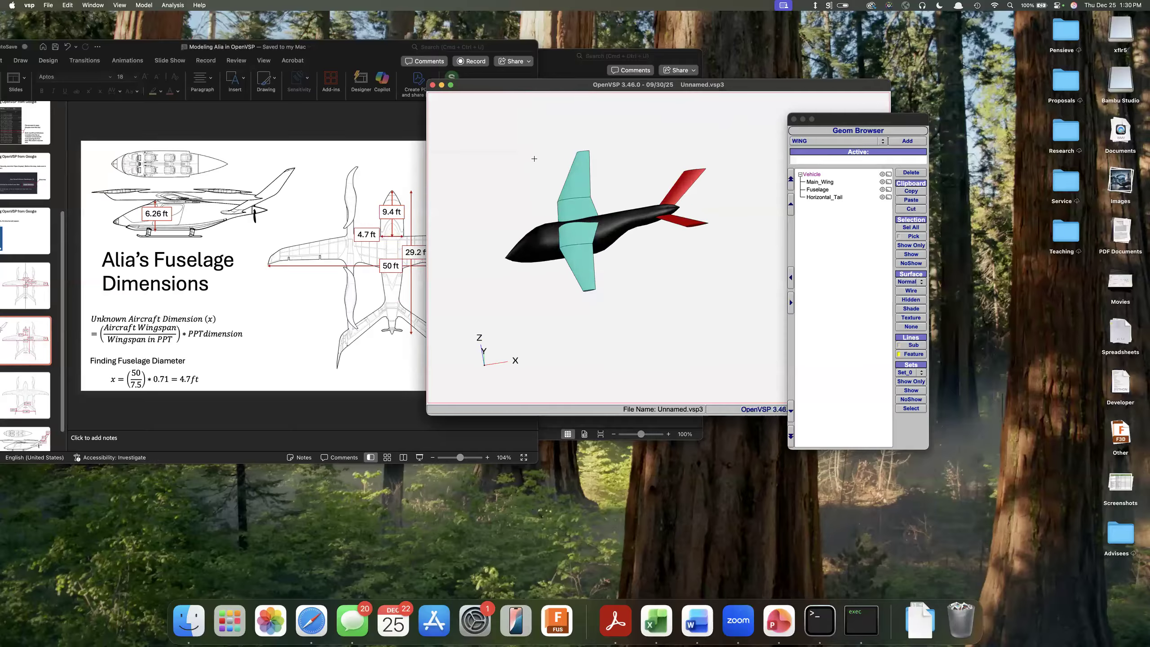
# Add a new wing component to the vehicle at the top level and show the aircraft from the side
pyautogui.click(837, 224)
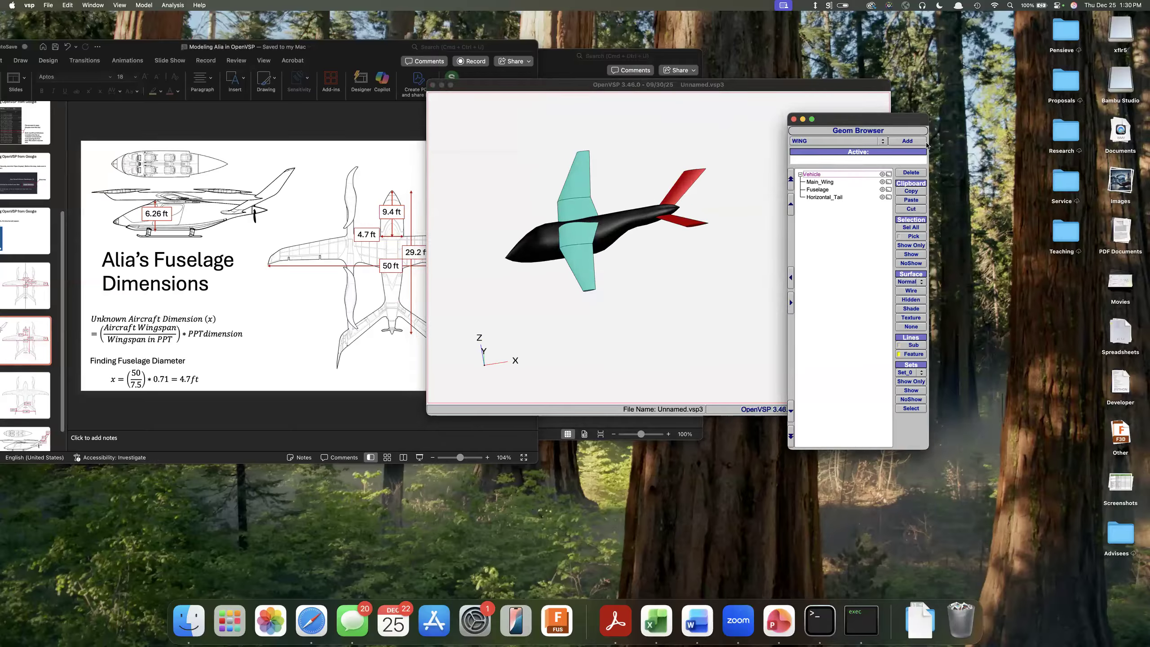
pyautogui.click(906, 142)
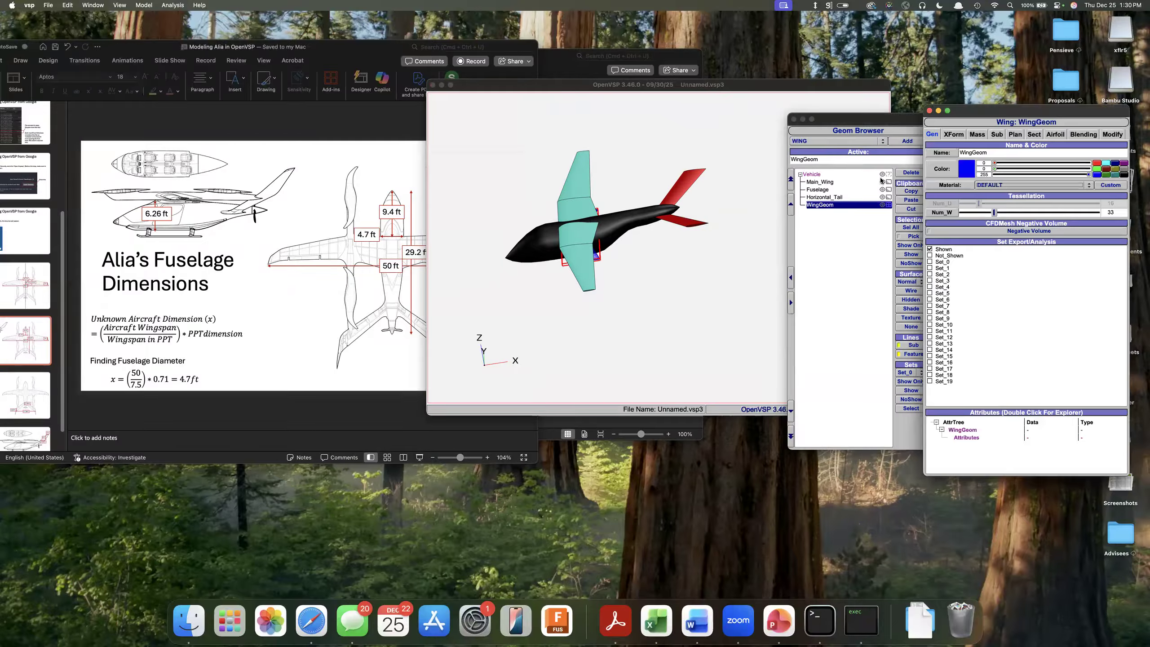
pyautogui.click(715, 206)
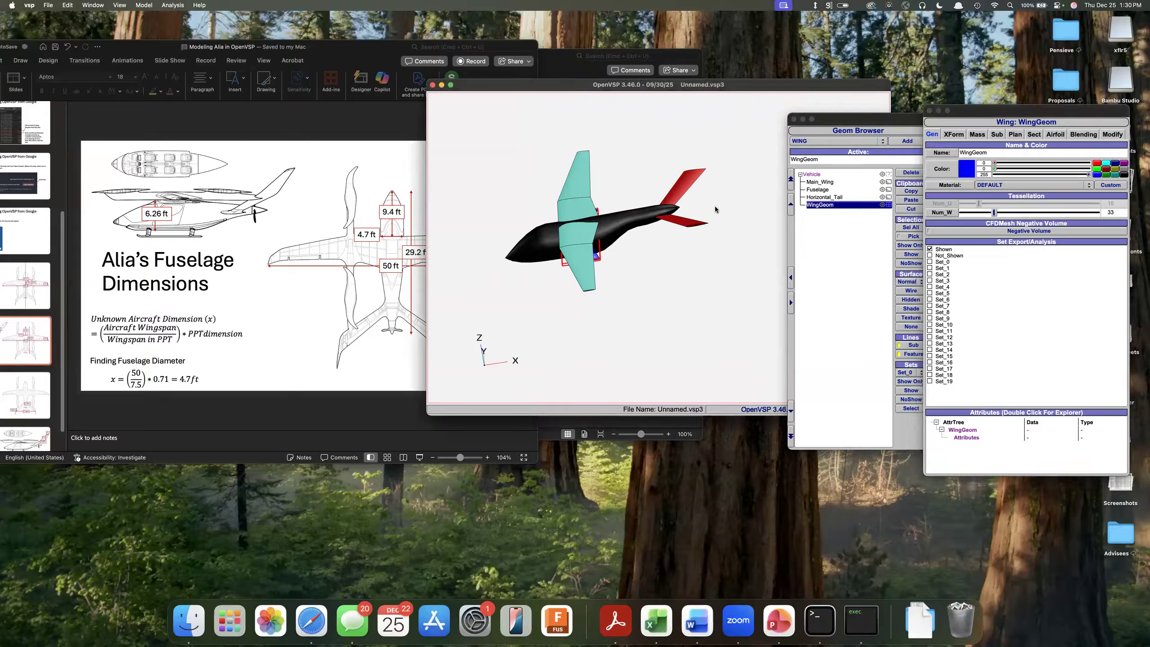
pyautogui.press('F7')
pyautogui.scroll(1, 562, 192)
pyautogui.scroll(-3, 562, 189)
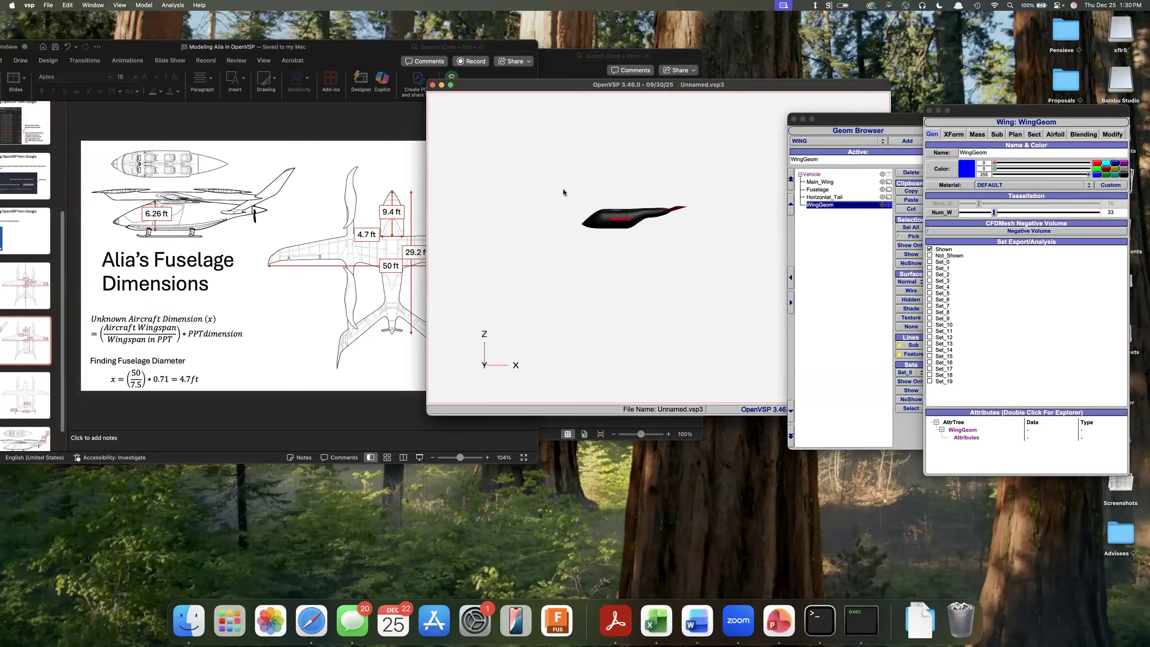
pyautogui.scroll(5, 672, 223)
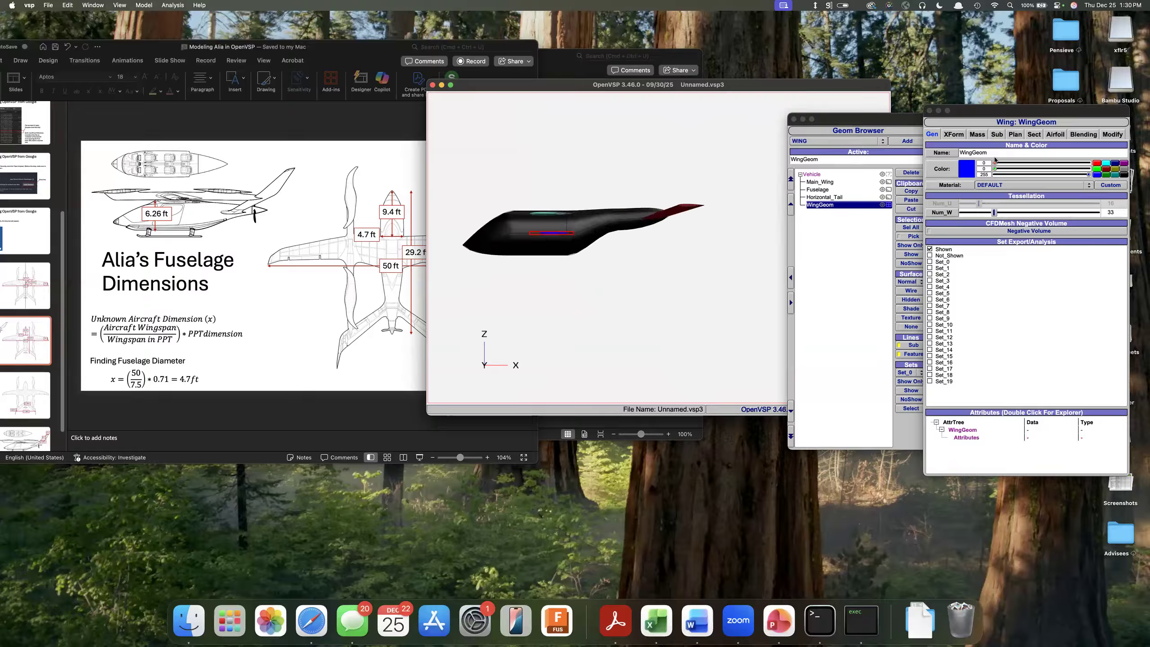
# Move the new wing component aft to an X location of about 20.328, just behind the fuselage's tail end
pyautogui.click(952, 134)
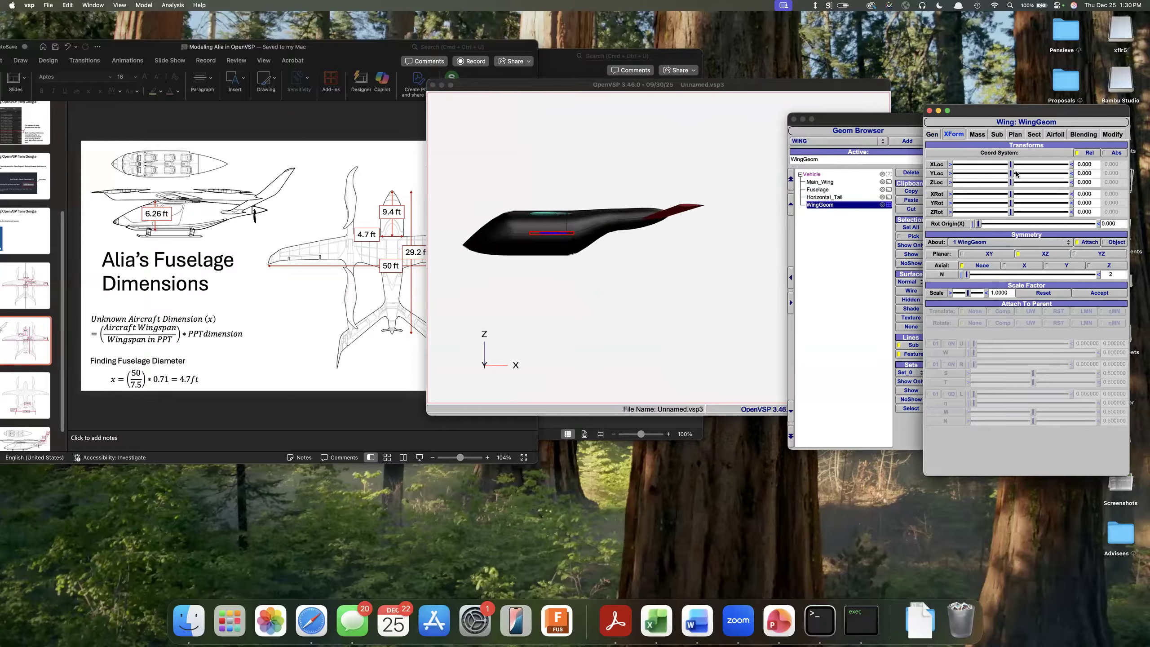
pyautogui.moveTo(1011, 164); pyautogui.dragTo(1082, 161)
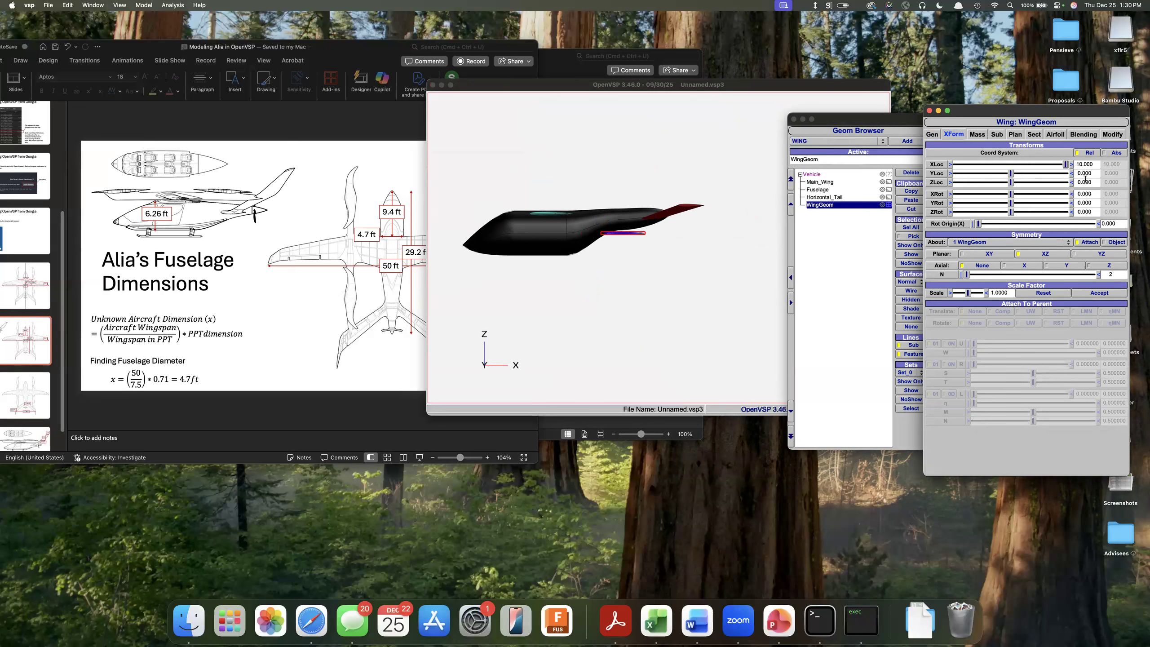
pyautogui.tripleClick(1088, 164)
pyautogui.write('15')
pyautogui.press('Return')
pyautogui.moveTo(1010, 164); pyautogui.dragTo(1040, 163)
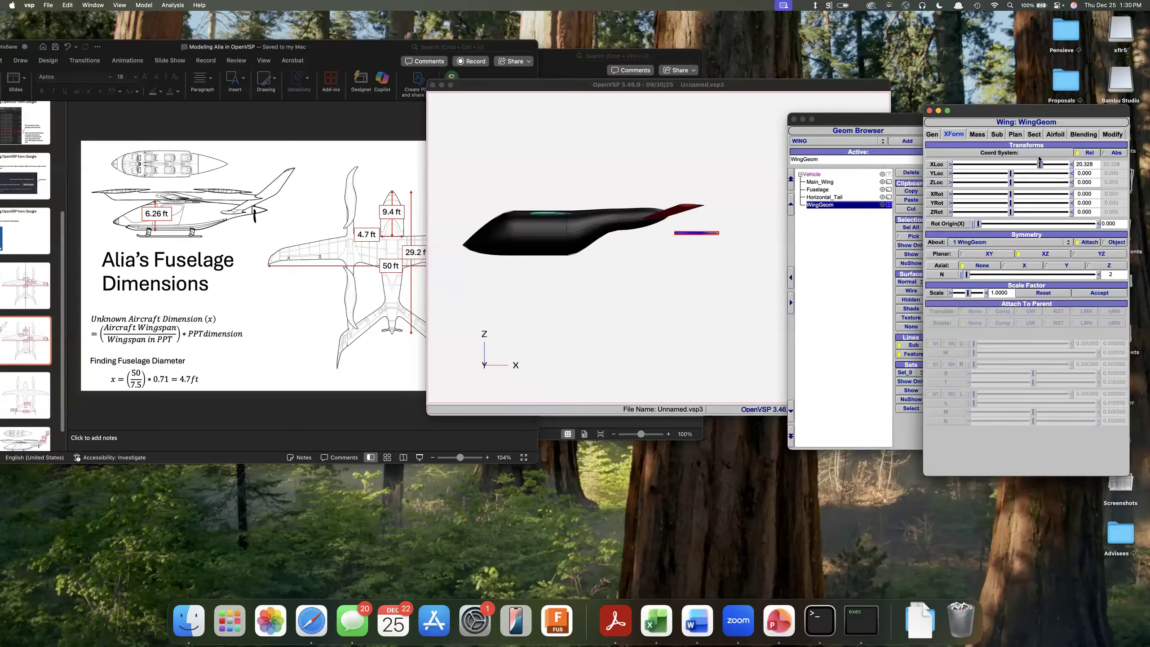
pyautogui.moveTo(729, 206); pyautogui.dragTo(733, 261)
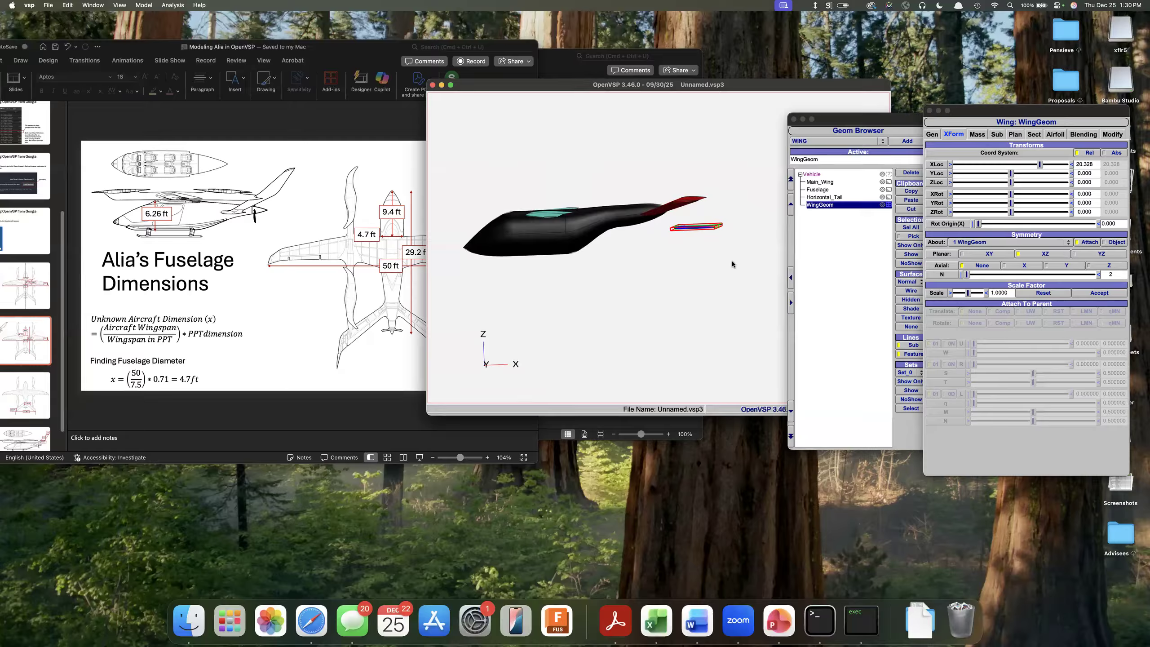
pyautogui.press('F8')
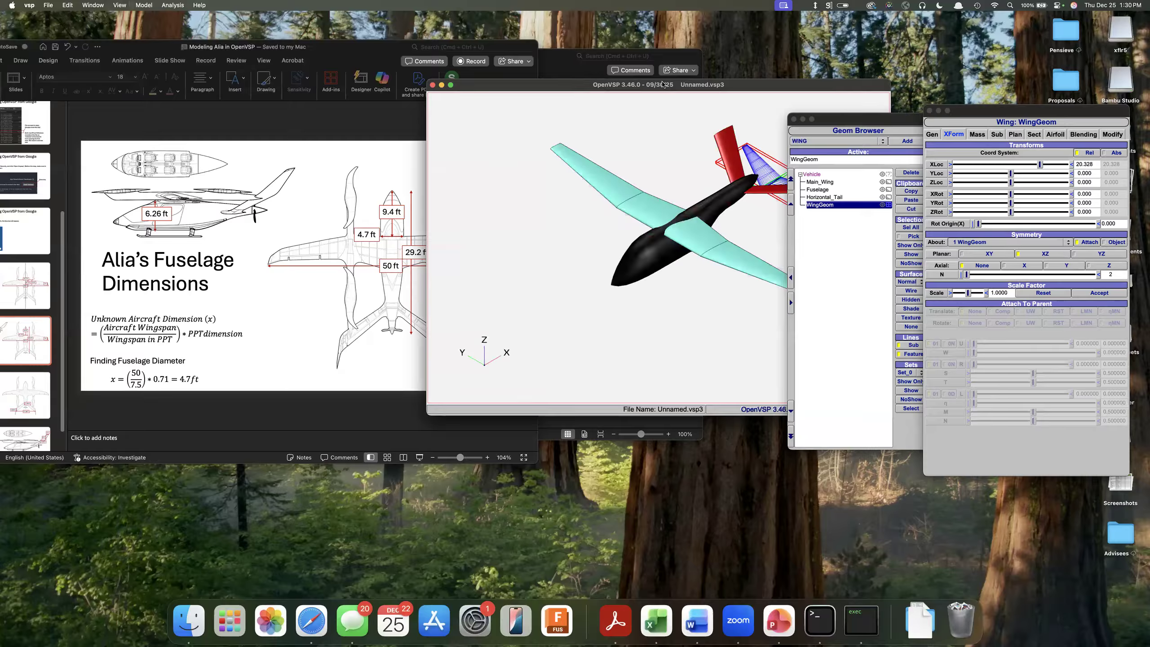
# Raise the new wing component to a Z location of about 3.770, level with the horizontal tail's tips, and check its position
pyautogui.press('F7')
pyautogui.scroll(5, 611, 174)
pyautogui.scroll(-10, 613, 174)
pyautogui.scroll(6, 695, 216)
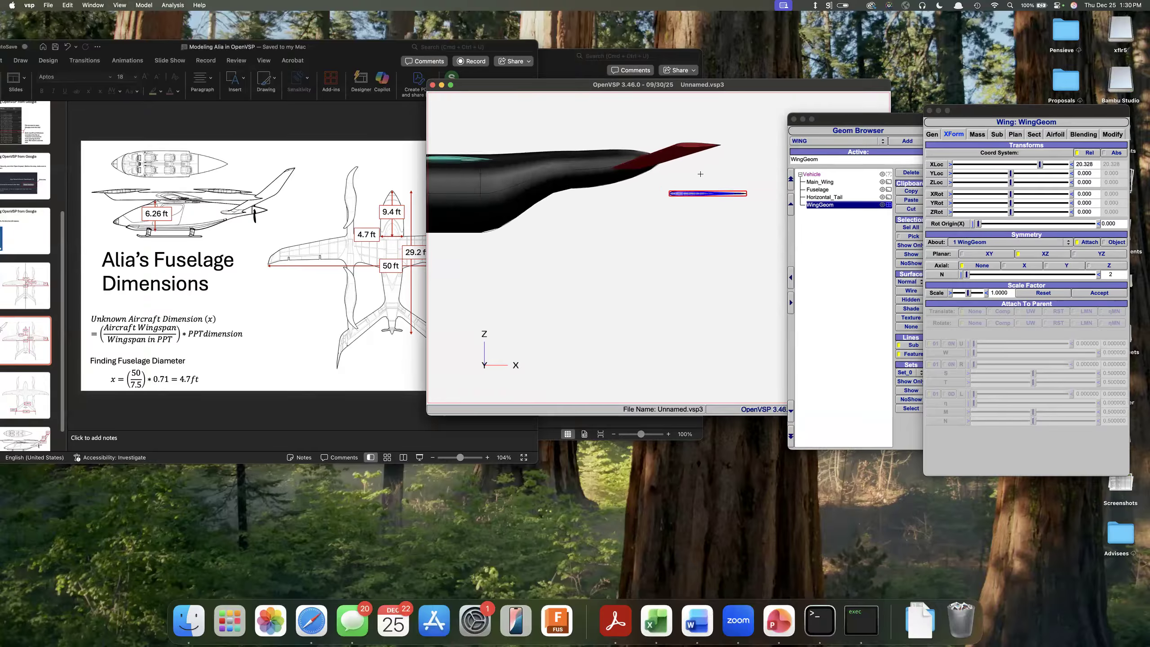
pyautogui.moveTo(1012, 181); pyautogui.dragTo(1032, 172)
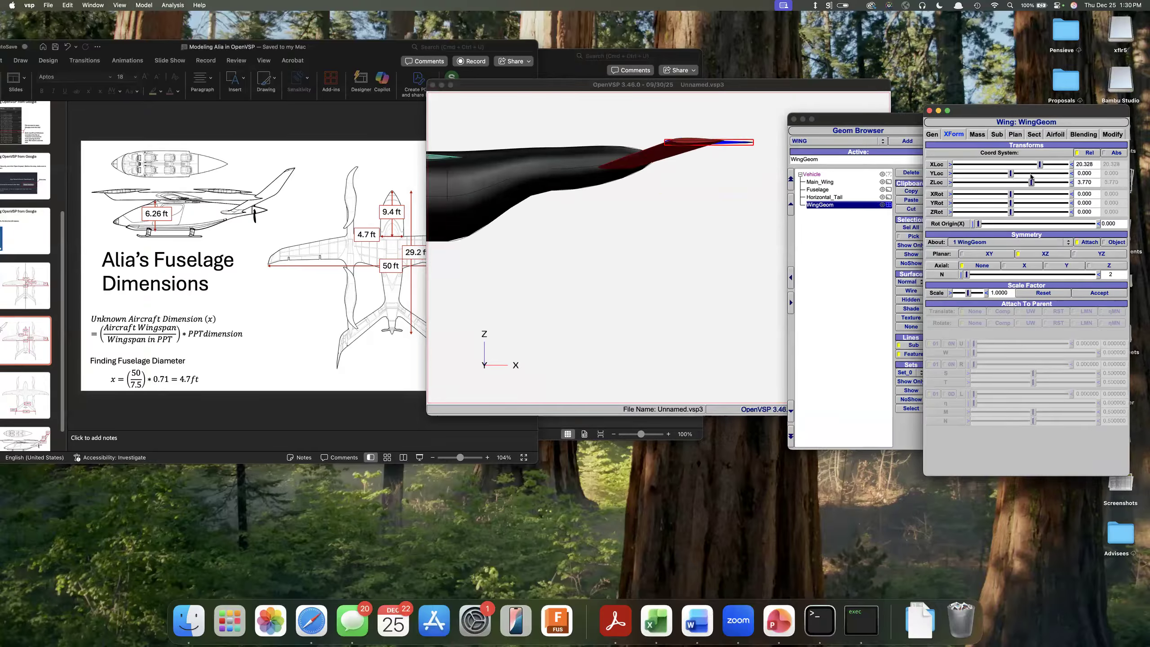
pyautogui.click(844, 223)
pyautogui.moveTo(697, 146); pyautogui.dragTo(696, 186)
pyautogui.scroll(-10, 696, 183)
pyautogui.scroll(4, 700, 121)
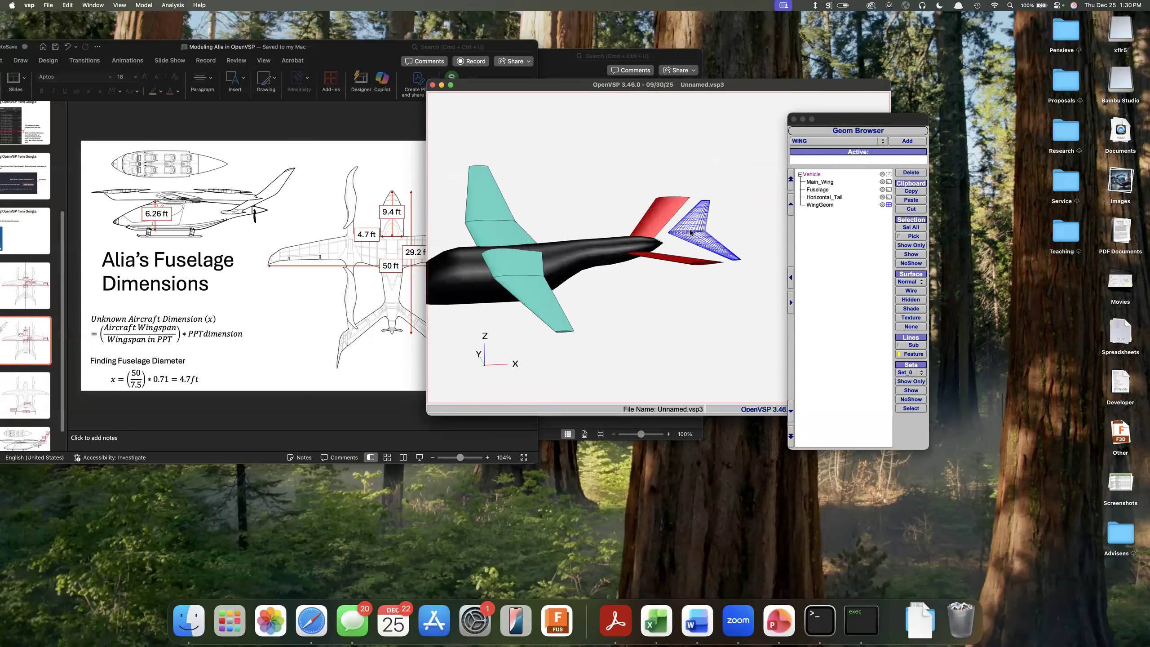
# Rename the new wing component to Vertical_Tail
pyautogui.click(826, 205)
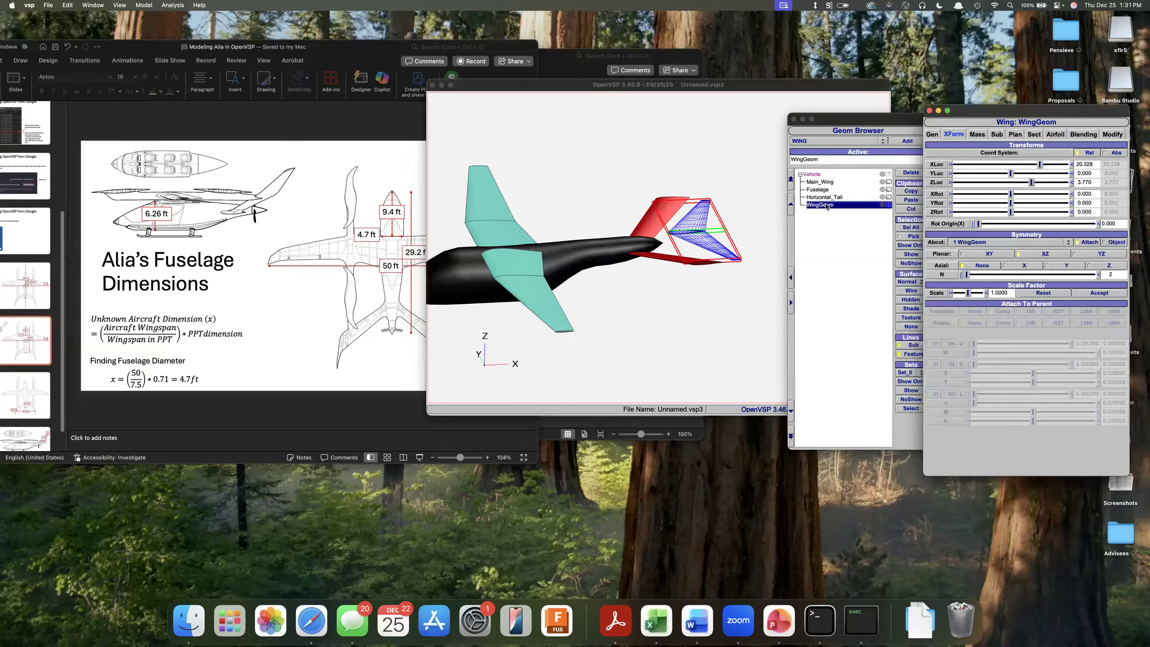
pyautogui.click(931, 134)
pyautogui.doubleClick(984, 153)
pyautogui.write('Vertical_Tail')
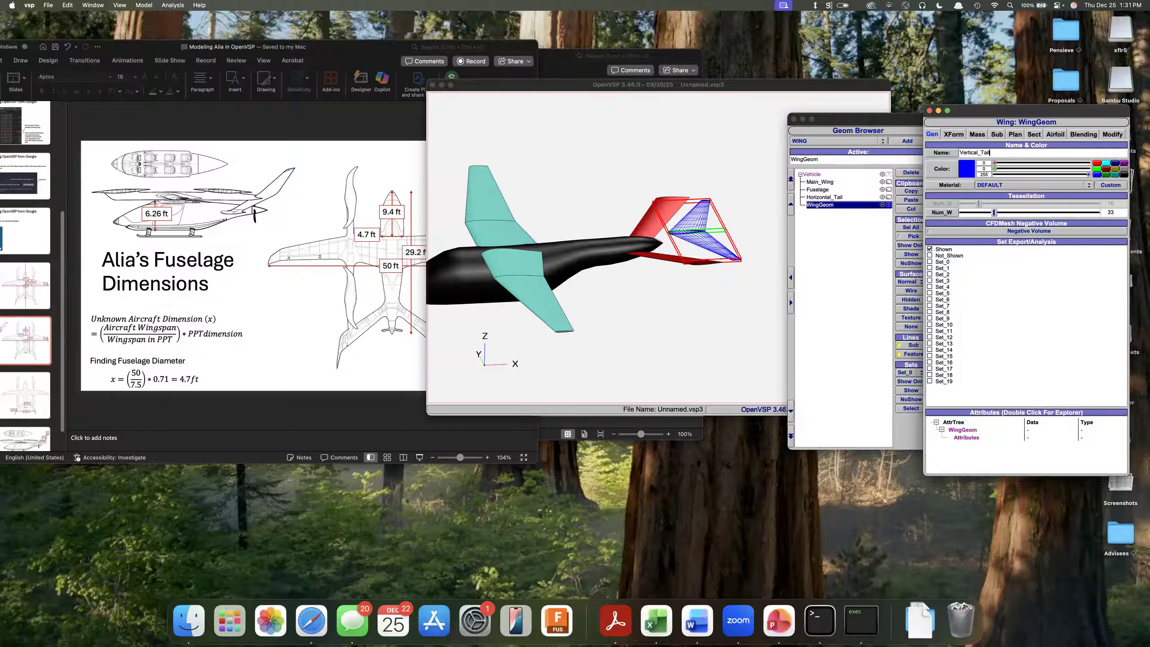
pyautogui.press('Return')
pyautogui.click(844, 251)
pyautogui.click(820, 207)
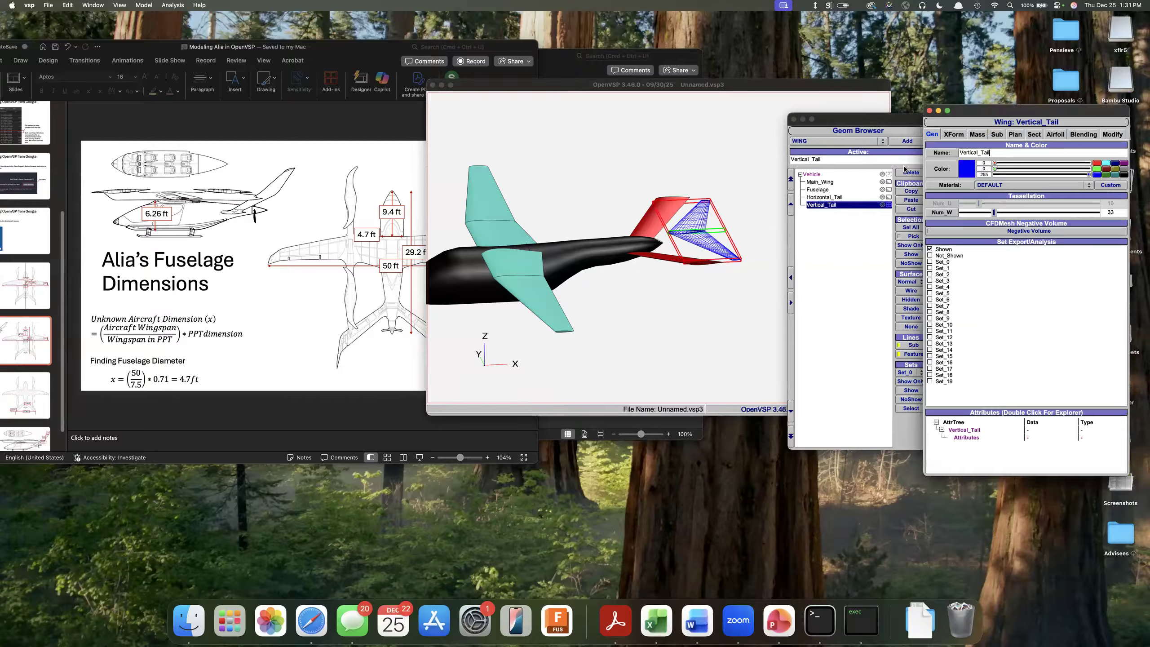
# Stand Vertical_Tail upright by setting its X rotation to 90 degrees
pyautogui.click(953, 134)
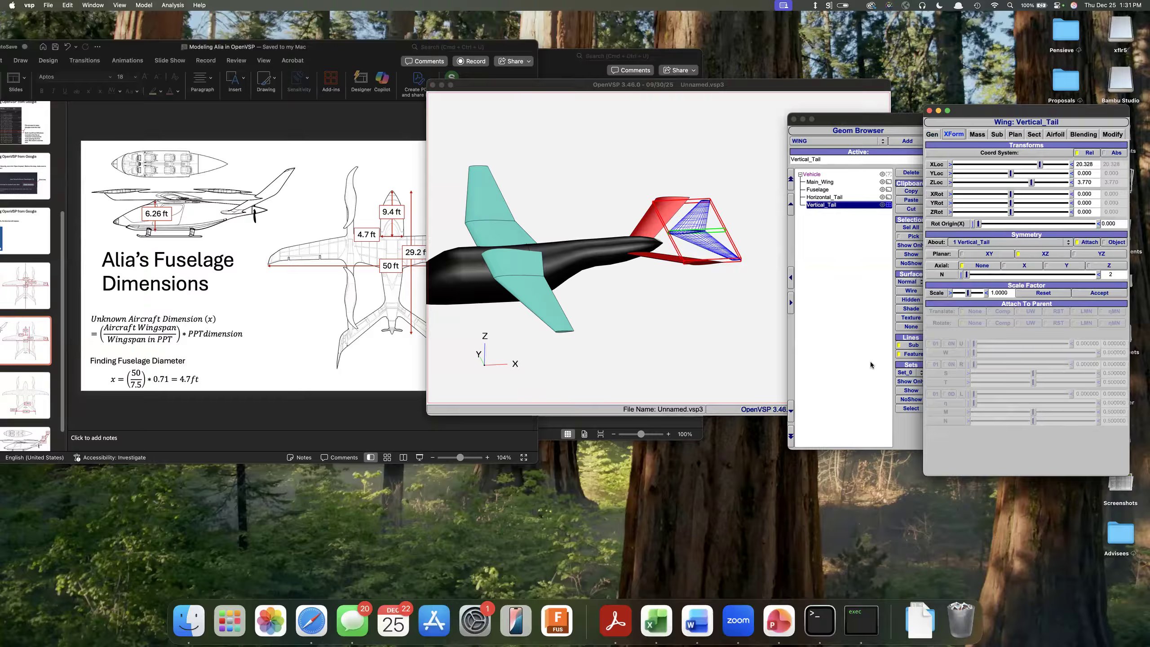
pyautogui.doubleClick(1078, 195)
pyautogui.write('90')
pyautogui.press('Return')
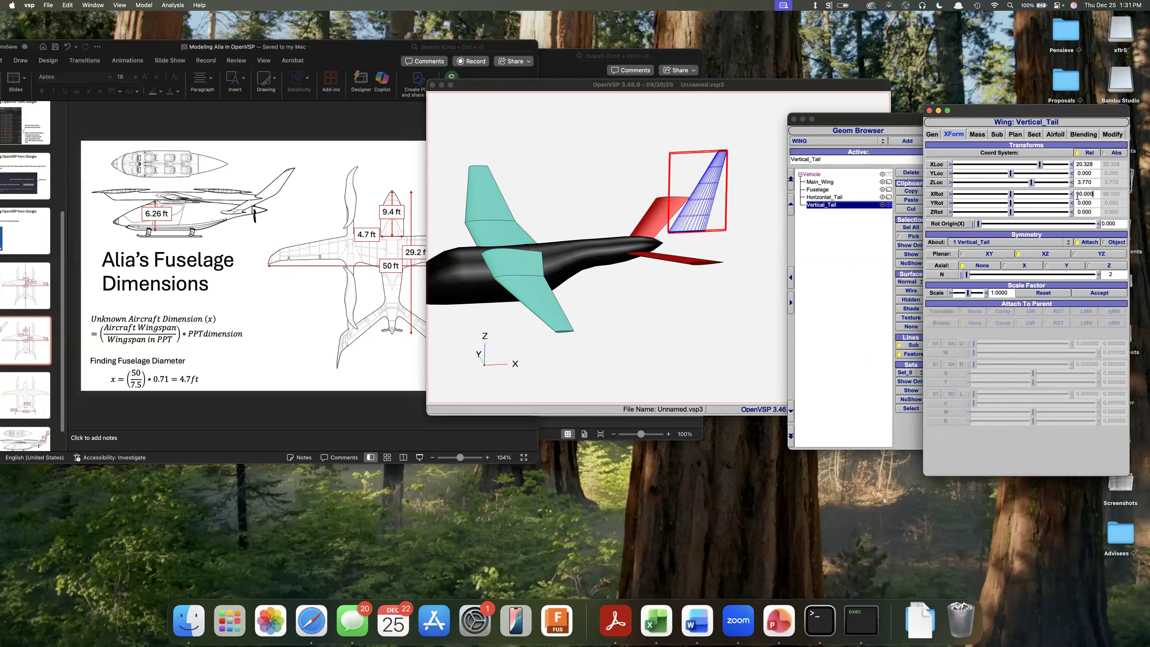
# Move Vertical_Tail sideways to a Y location of about -9.426, near the horizontal tail's tip, and show the side view
pyautogui.moveTo(1012, 173); pyautogui.dragTo(957, 207)
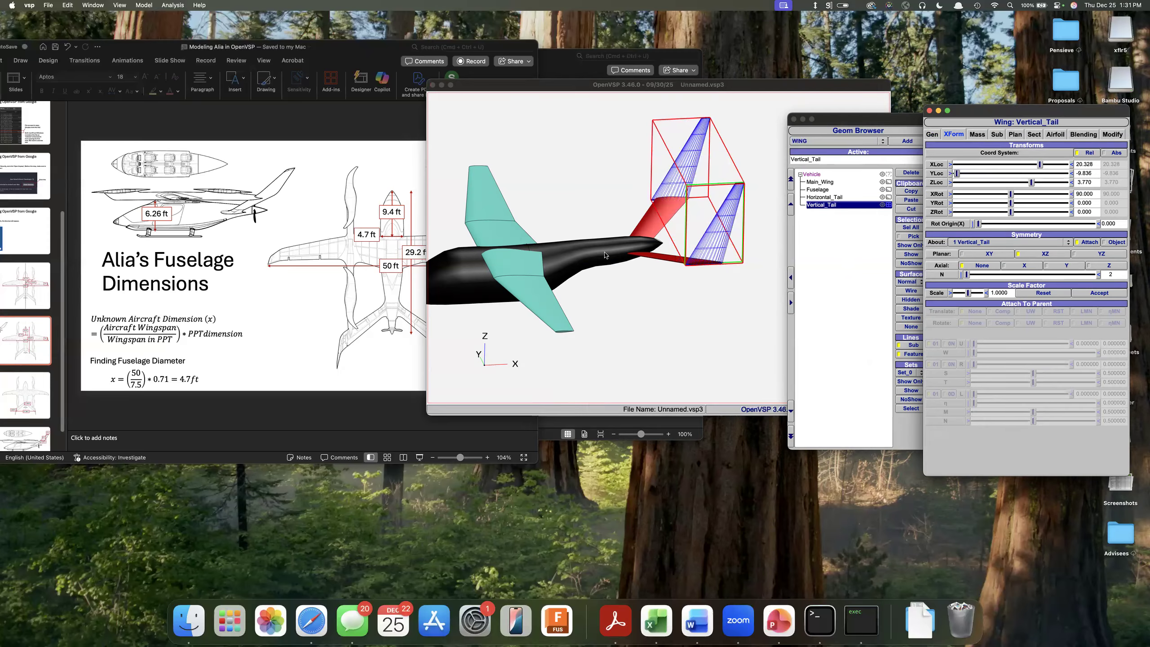
pyautogui.click(647, 327)
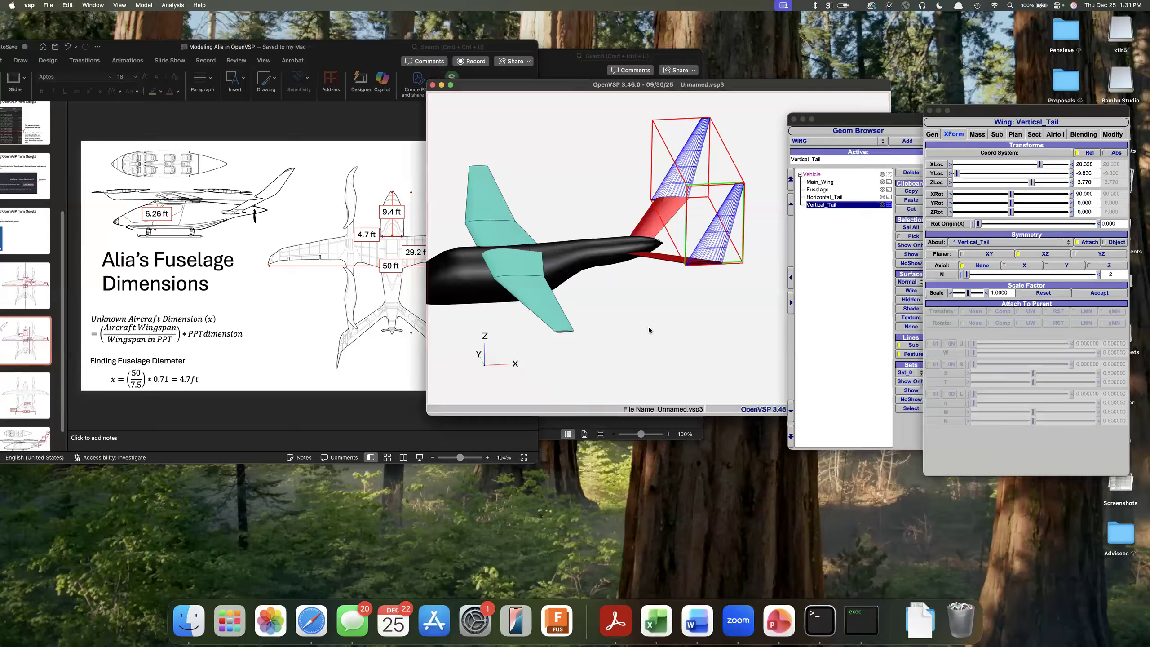
pyautogui.moveTo(957, 174)
pyautogui.mouseDown()
pyautogui.moveTo(980, 177)
pyautogui.moveTo(956, 185)
pyautogui.mouseUp()
pyautogui.press('F7')
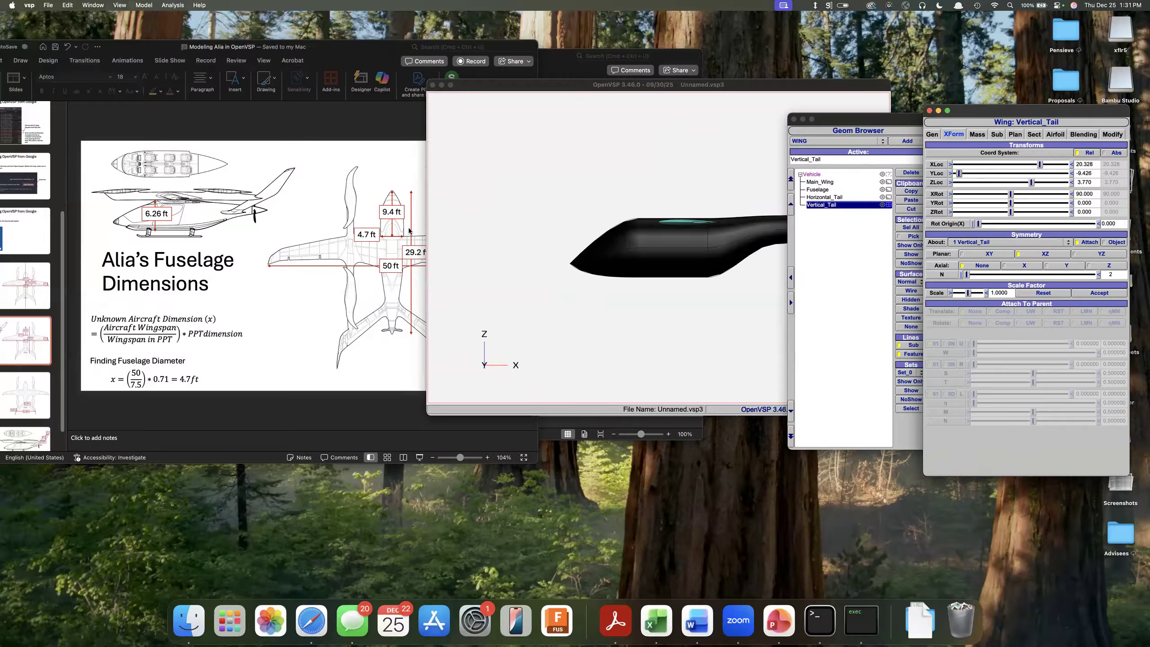
# Move Vertical_Tail further outboard in the top view, to a Y location of about -9.836 at the horizontal tail's tip
pyautogui.press('F6')
pyautogui.press('F8')
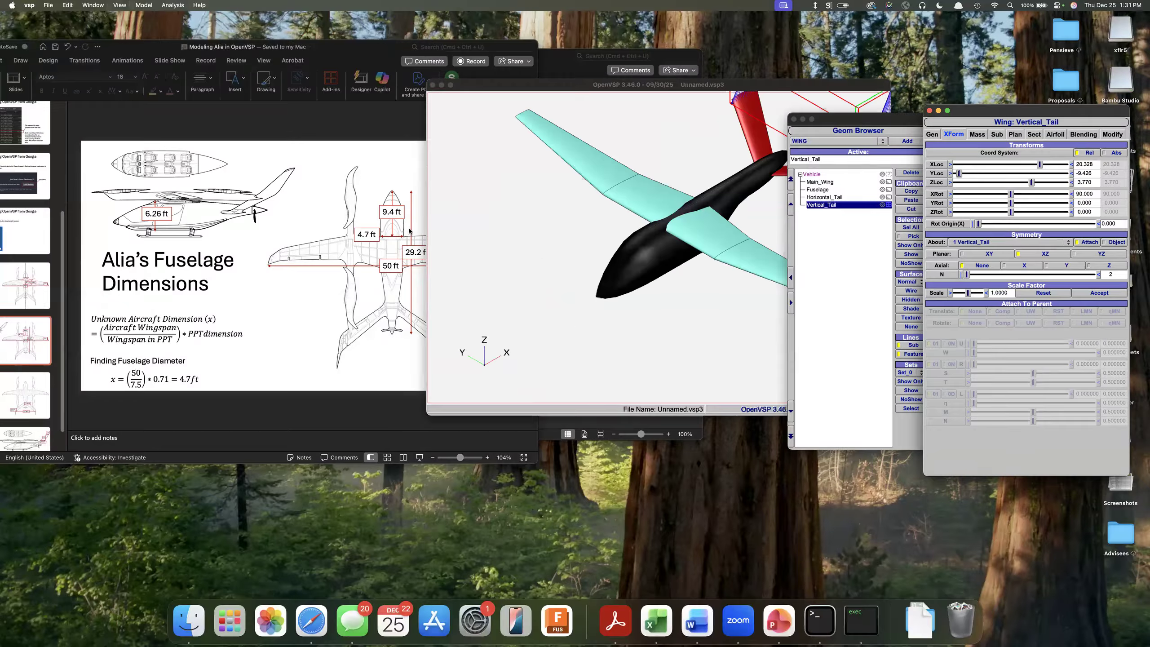
pyautogui.press('F5')
pyautogui.scroll(3, 409, 227)
pyautogui.scroll(2, 598, 221)
pyautogui.scroll(-4, 599, 221)
pyautogui.scroll(5, 686, 287)
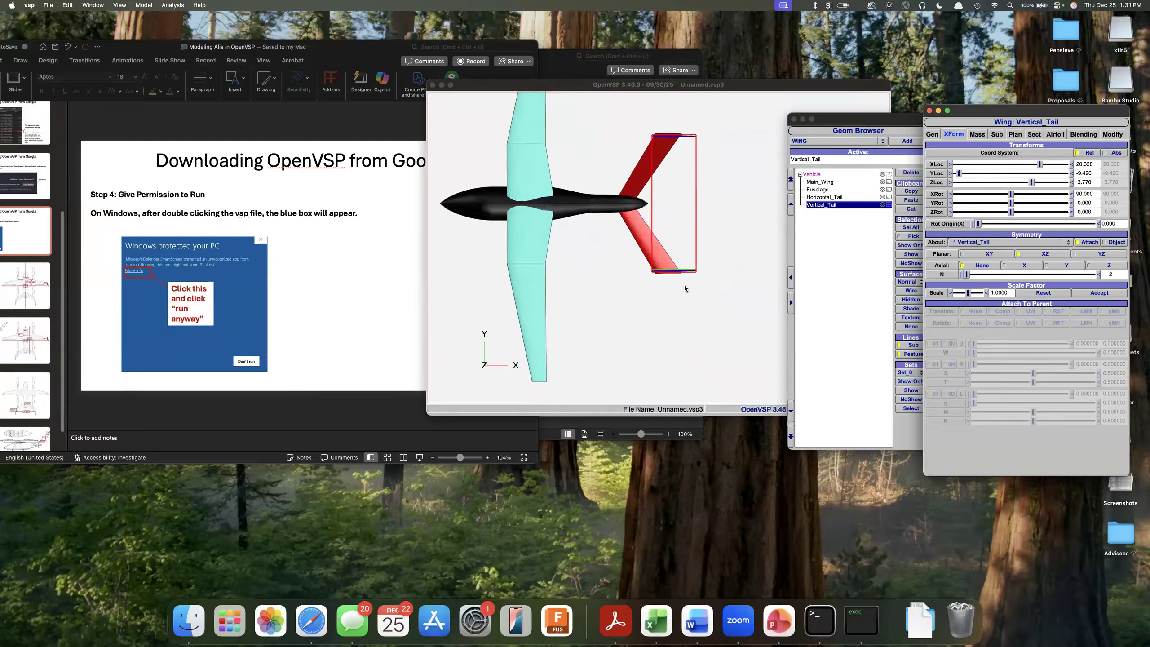
pyautogui.scroll(3, 678, 275)
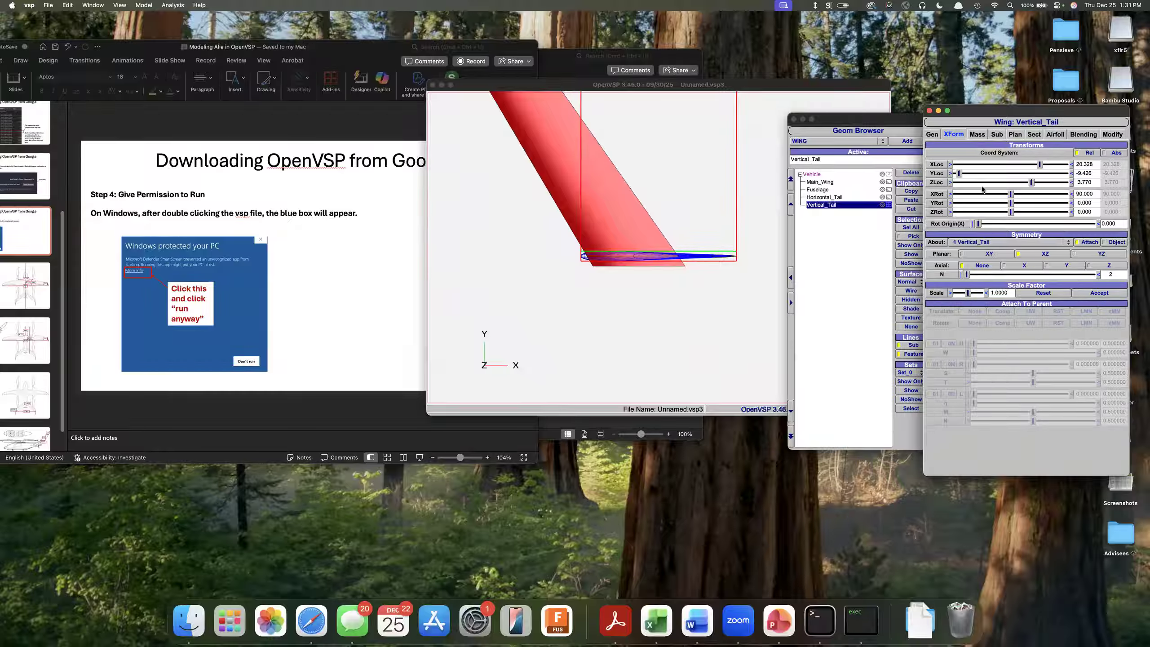
pyautogui.moveTo(960, 173); pyautogui.dragTo(958, 173)
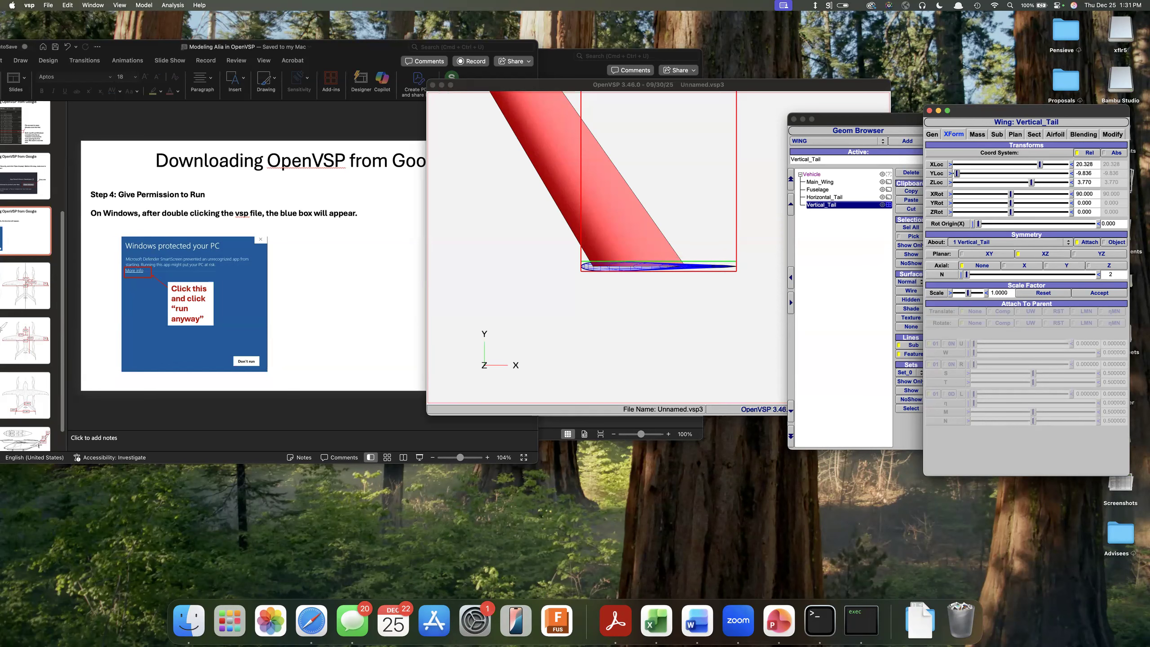
# Bring up the slide with Alia's vertical tail dimensions and set Vertical_Tail's root chord to 3.68
pyautogui.scroll(-2, 17, 356)
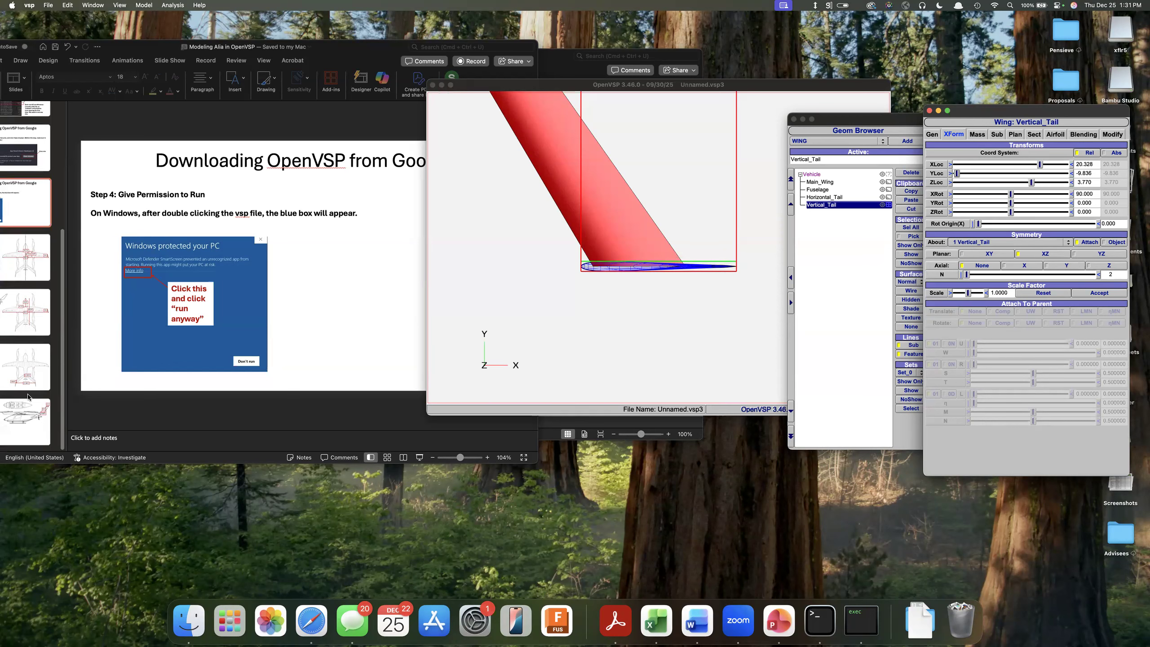
pyautogui.click(22, 435)
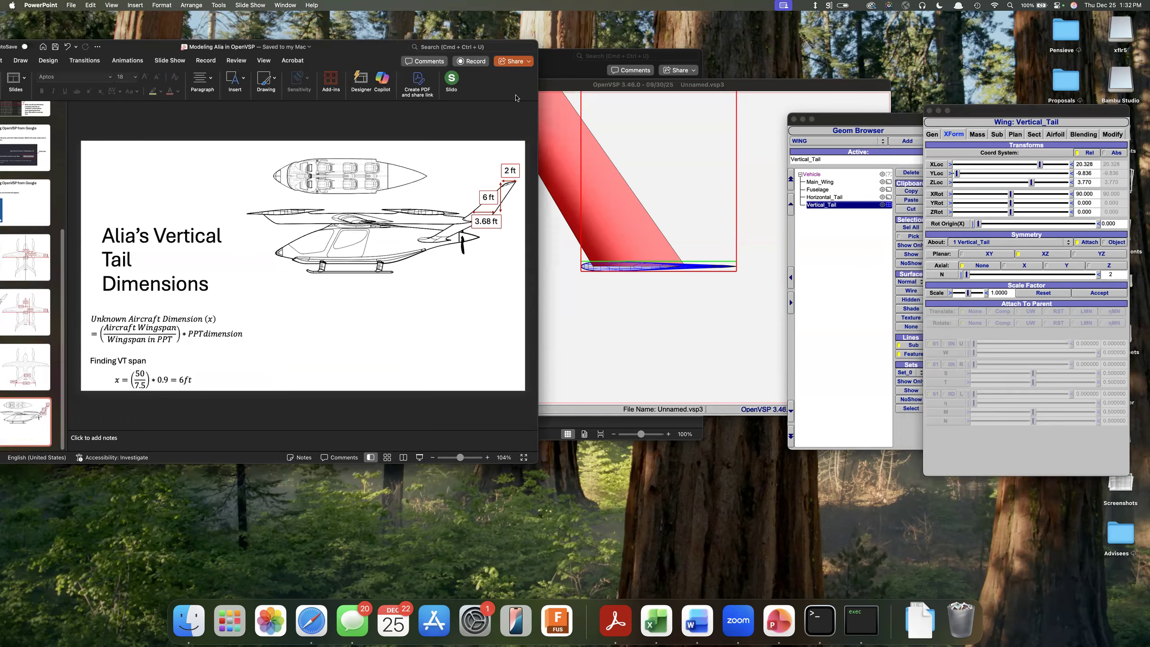
pyautogui.click(1034, 136)
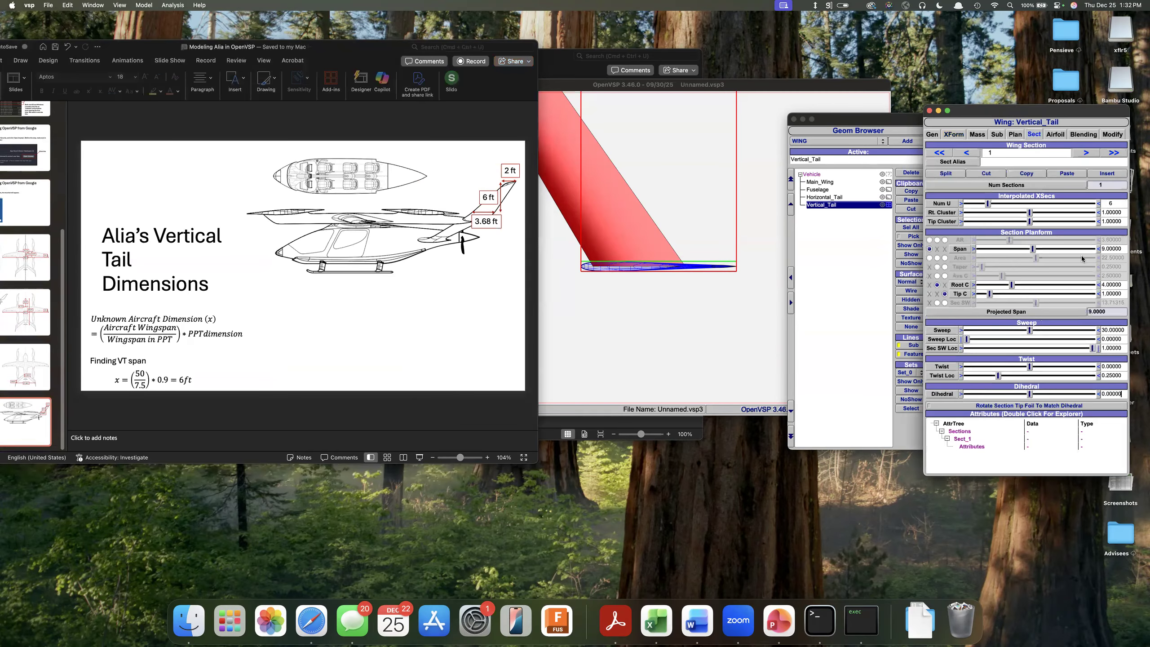
pyautogui.moveTo(1123, 284); pyautogui.dragTo(1101, 282)
pyautogui.write('3.68')
pyautogui.press('Return')
# Set Vertical_Tail's tip chord to 2 and its span to 6
pyautogui.doubleClick(1115, 295)
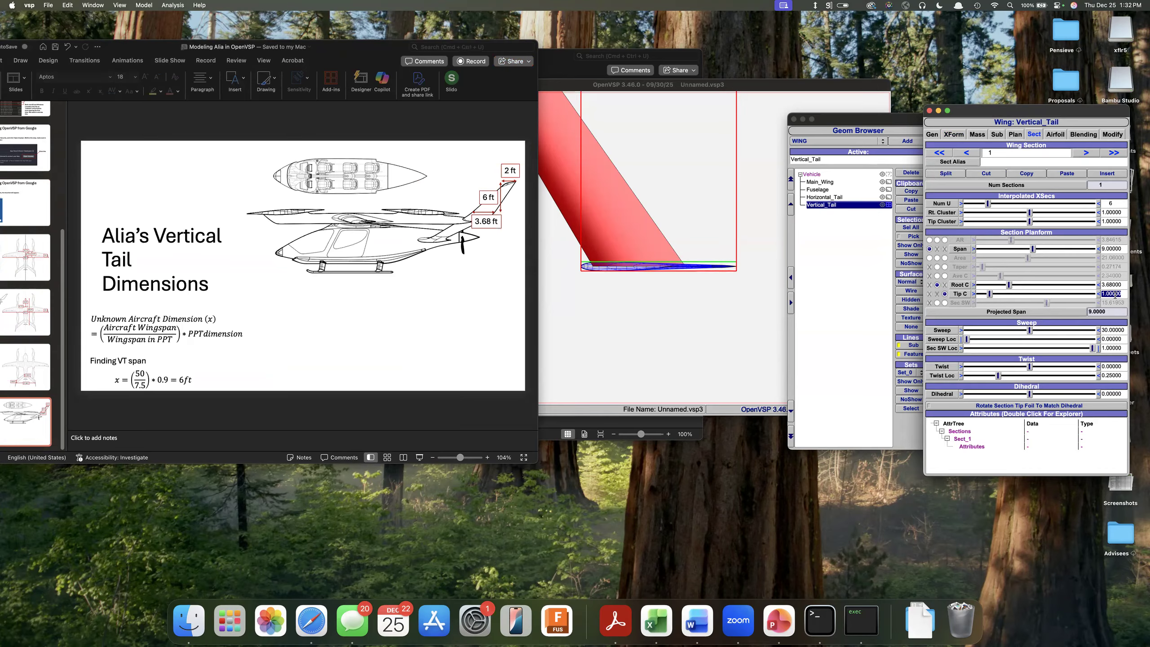
pyautogui.write('2')
pyautogui.press('Return')
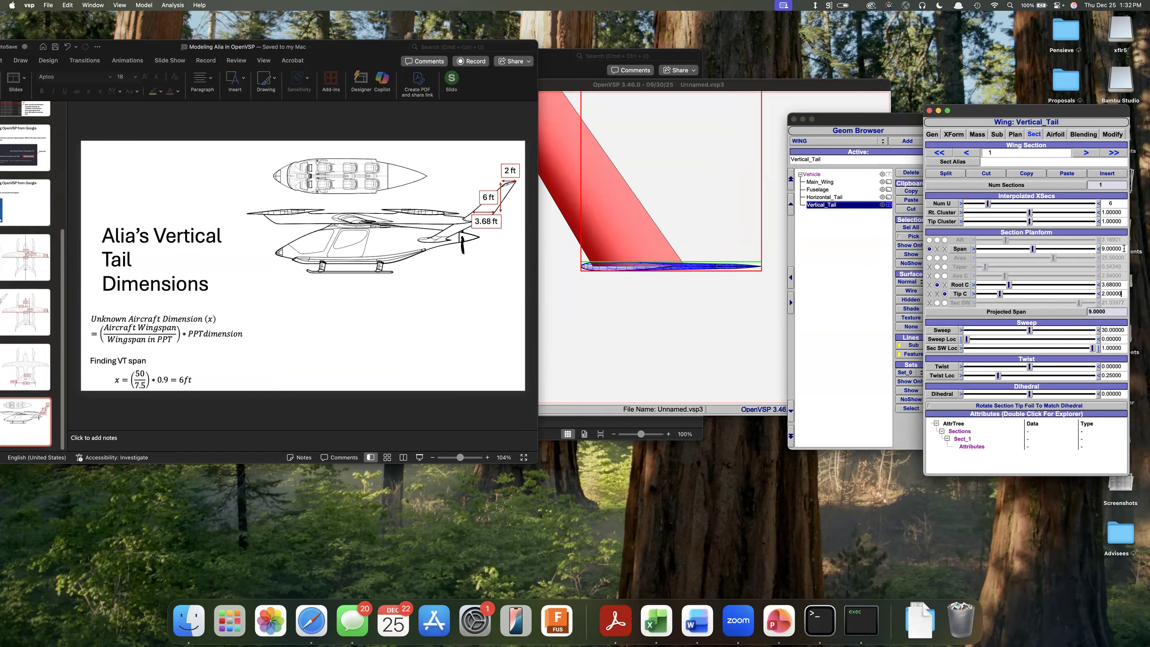
pyautogui.moveTo(1124, 249); pyautogui.dragTo(1091, 251)
pyautogui.write('6')
pyautogui.press('Return')
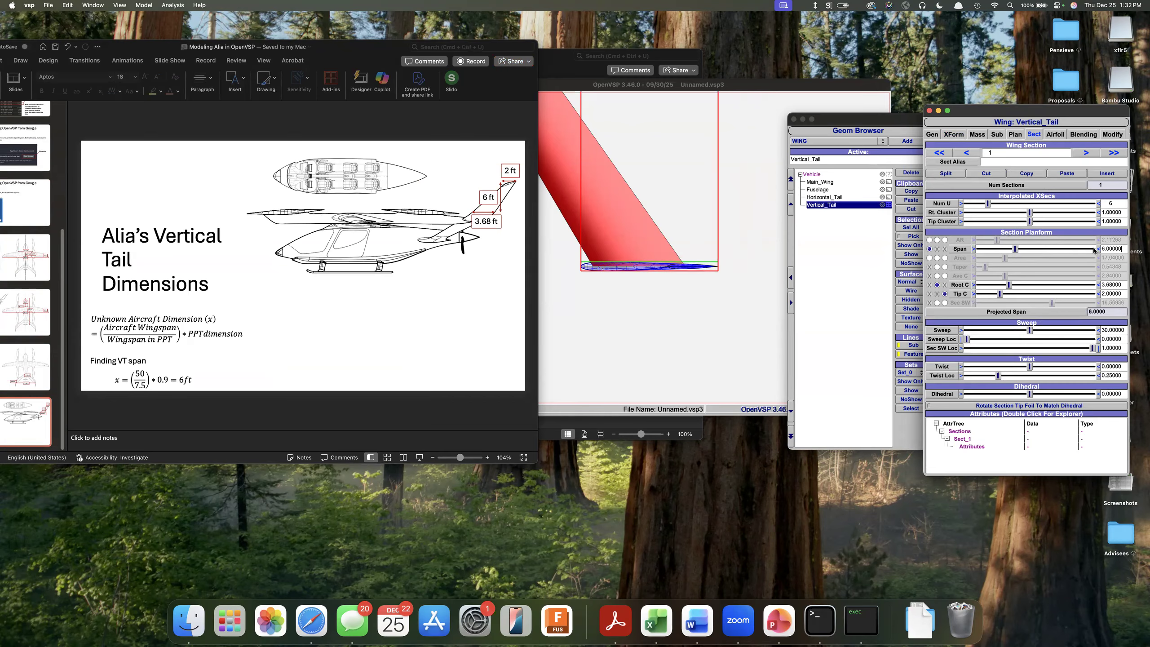
# Shift Vertical_Tail aft to an X location of about 20.820, lining it up with the horizontal tail's tip
pyautogui.click(668, 304)
pyautogui.scroll(-10, 650, 279)
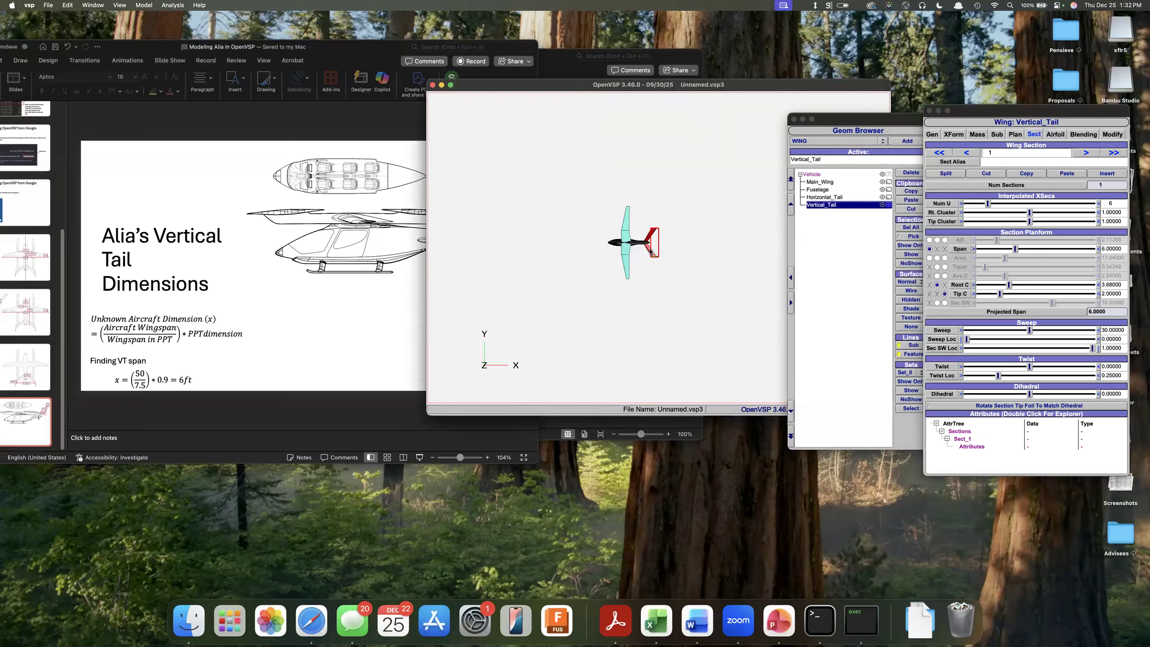
pyautogui.scroll(12, 649, 250)
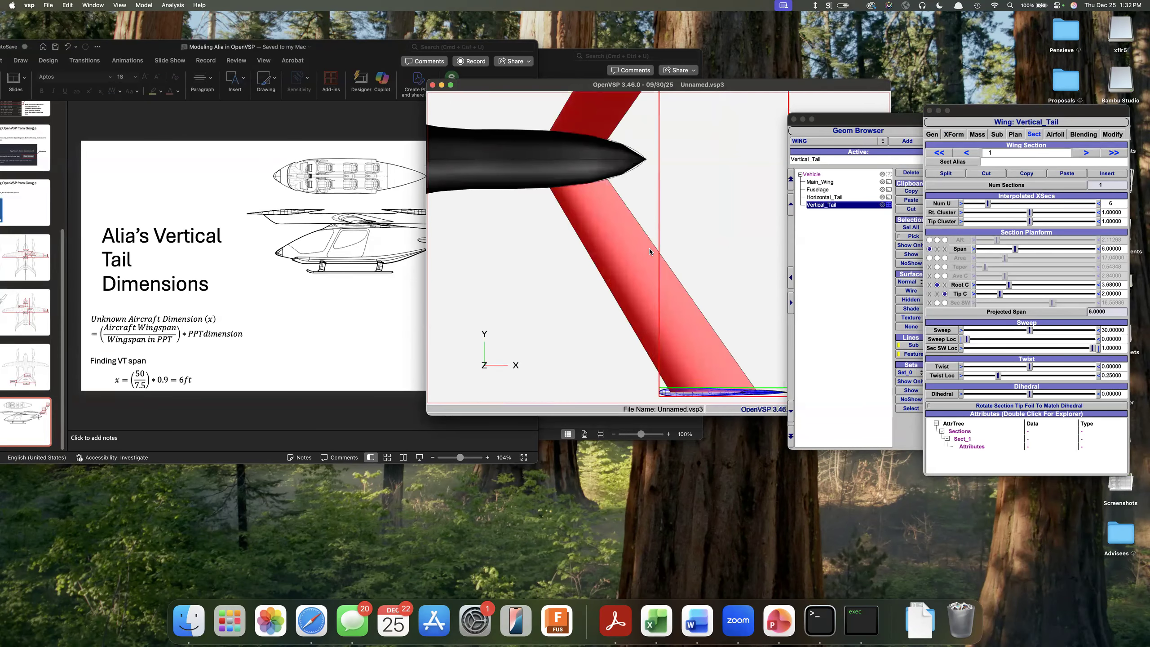
pyautogui.moveTo(649, 251)
pyautogui.mouseDown()
pyautogui.moveTo(661, 281)
pyautogui.moveTo(664, 233)
pyautogui.mouseUp()
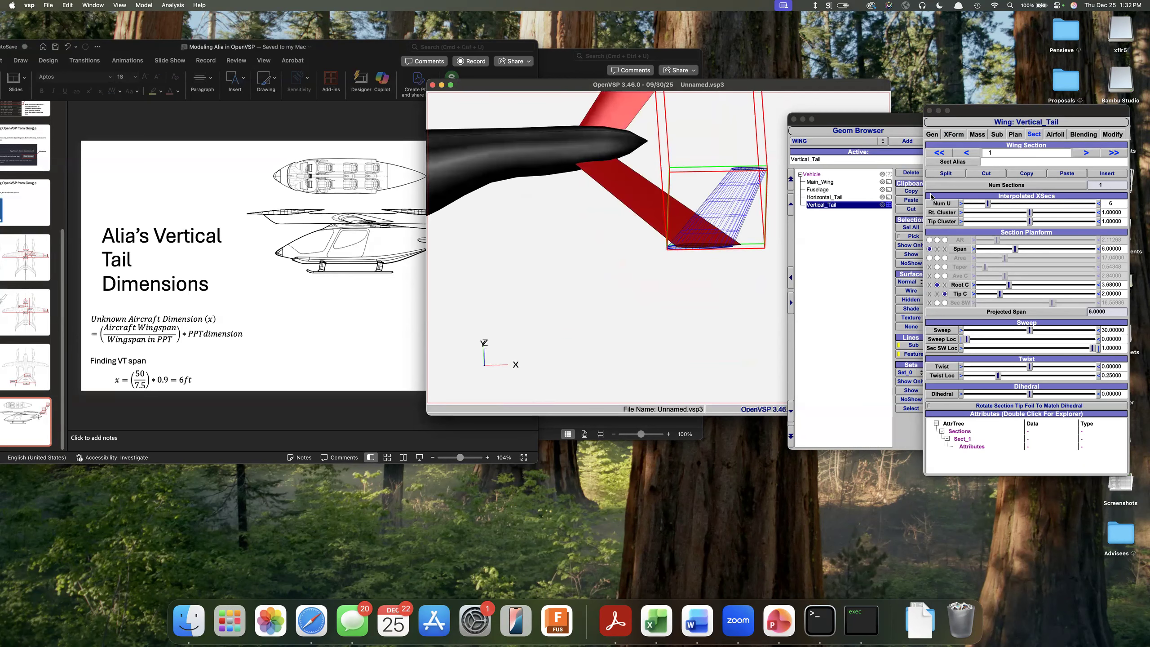
pyautogui.click(954, 133)
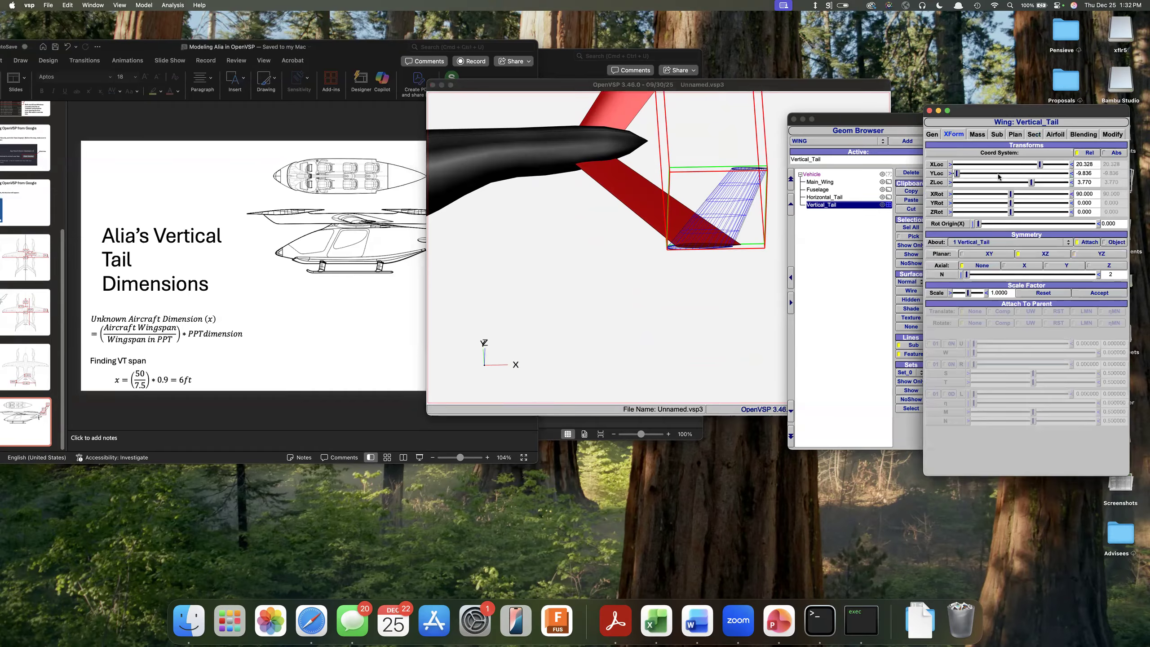
pyautogui.moveTo(1040, 166); pyautogui.dragTo(1043, 165)
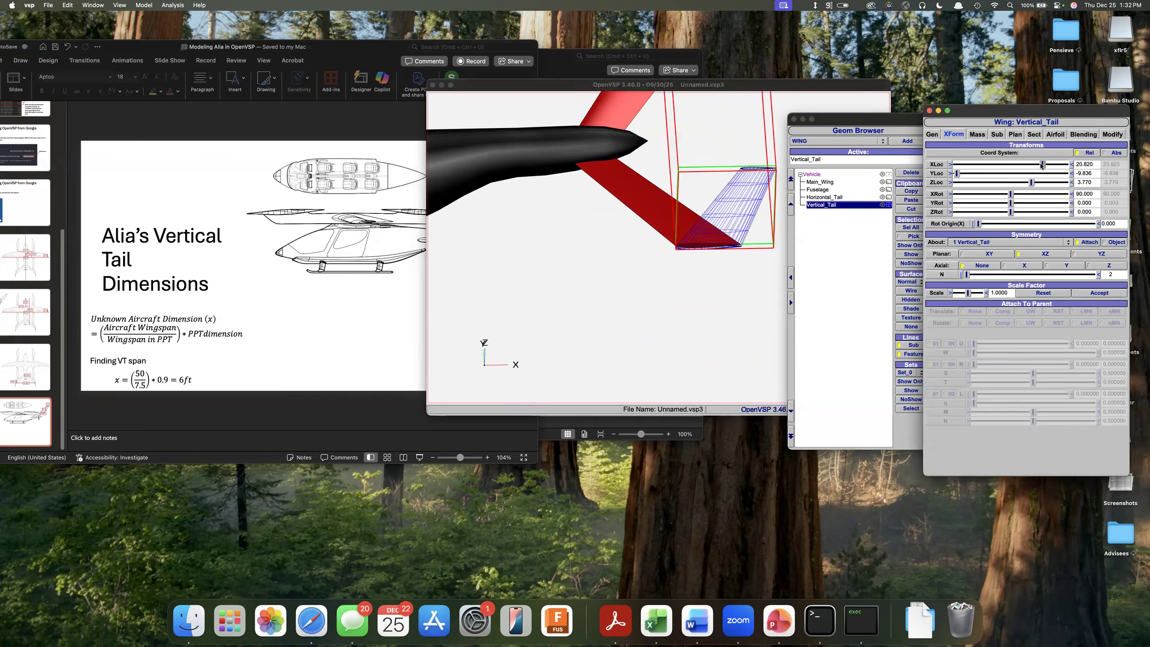
pyautogui.moveTo(735, 315); pyautogui.dragTo(713, 340)
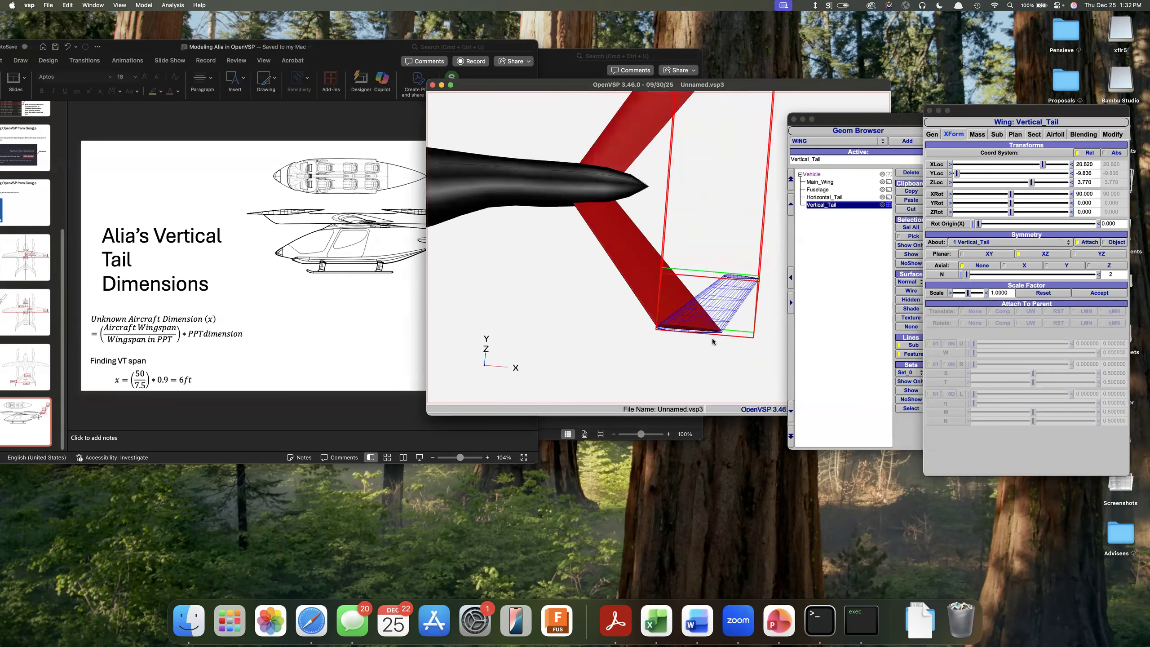
# Fine-tune Vertical_Tail's Y location to about -9.754 in the top view so it meets the horizontal tail's tip
pyautogui.press('F5')
pyautogui.scroll(5, 554, 226)
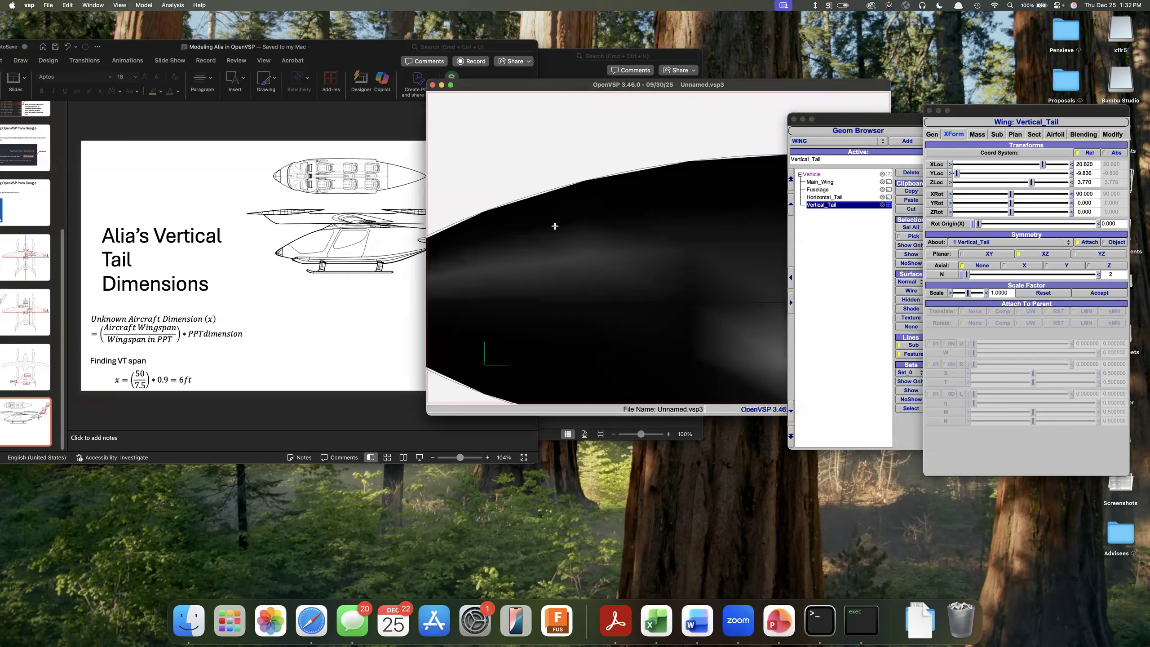
pyautogui.scroll(-10, 554, 226)
pyautogui.scroll(10, 630, 222)
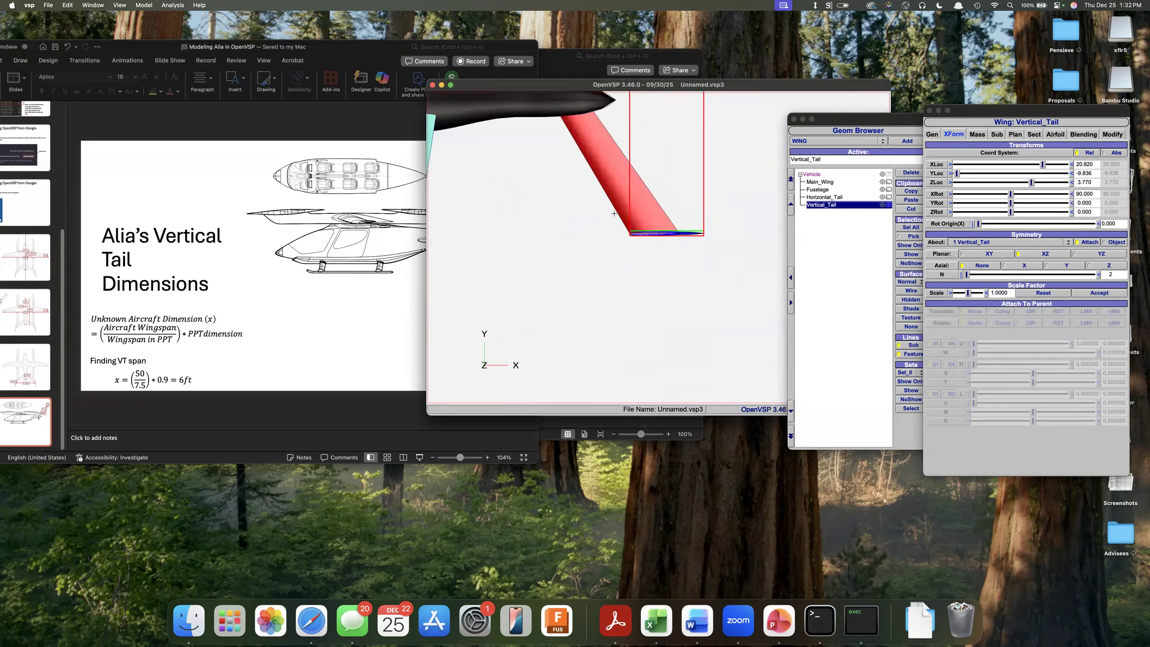
pyautogui.scroll(2, 629, 222)
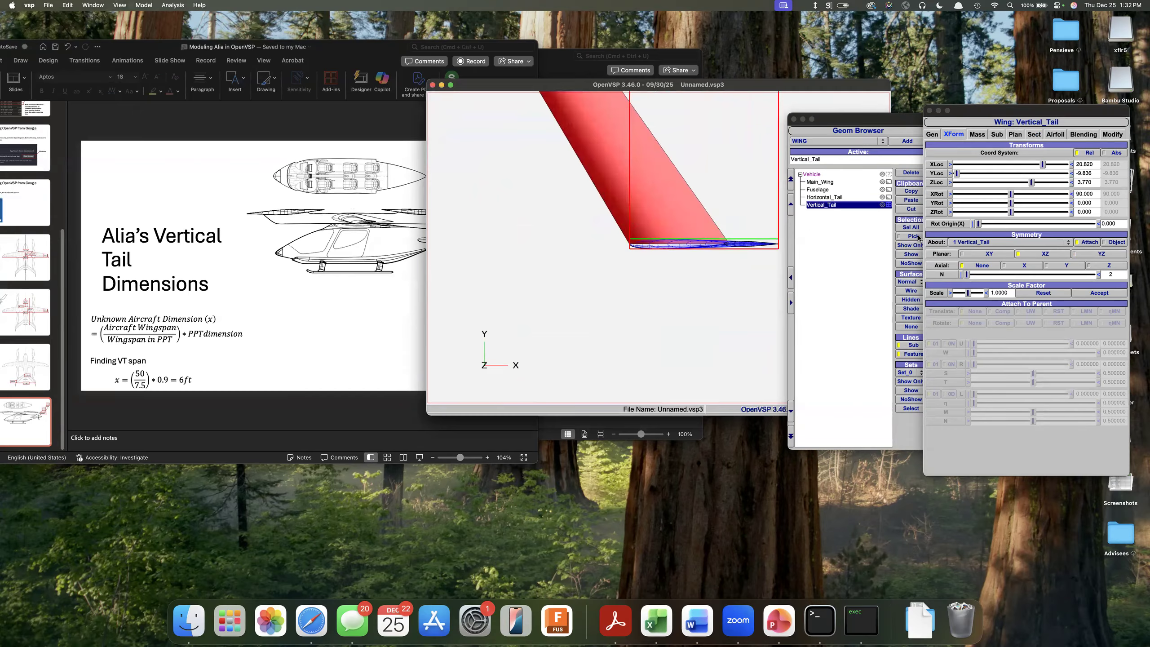
pyautogui.moveTo(956, 175); pyautogui.dragTo(958, 178)
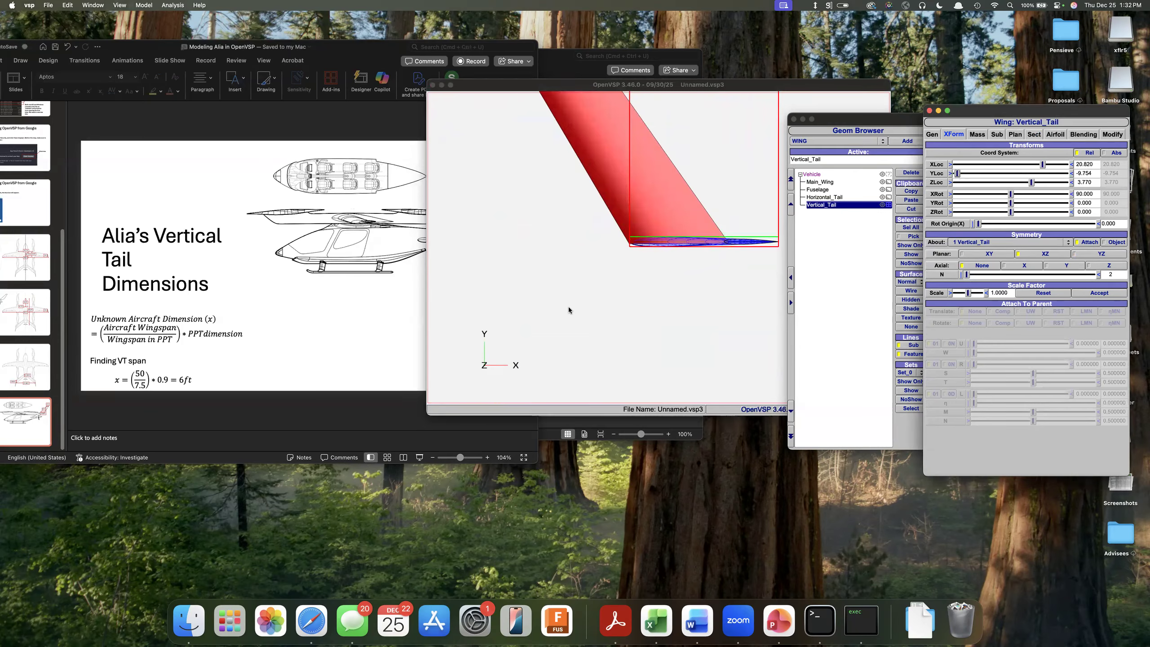
pyautogui.moveTo(568, 306); pyautogui.dragTo(609, 250)
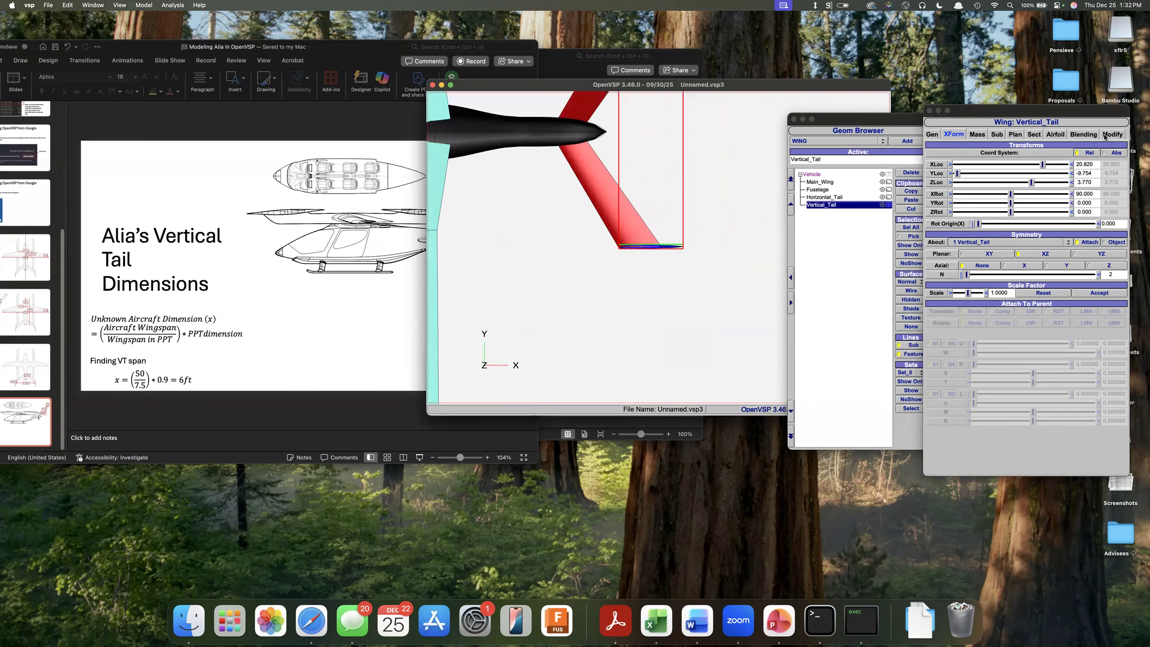
# Give Vertical_Tail the Gold material, display it shaded, and deselect it
pyautogui.click(931, 136)
pyautogui.click(1010, 184)
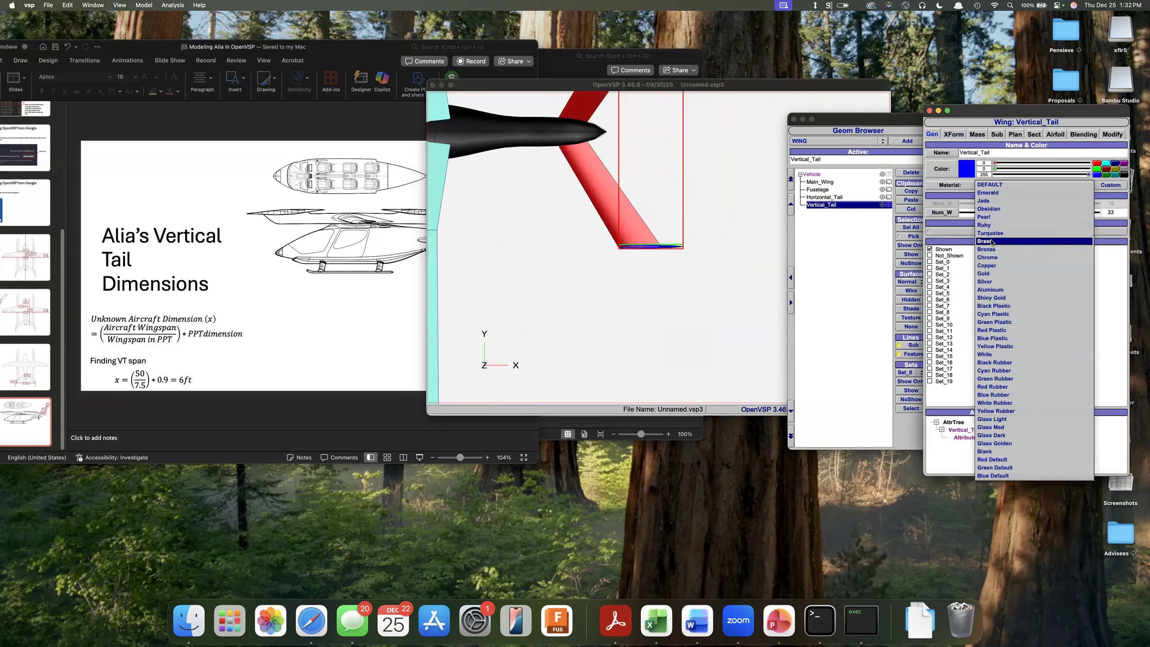
pyautogui.click(990, 275)
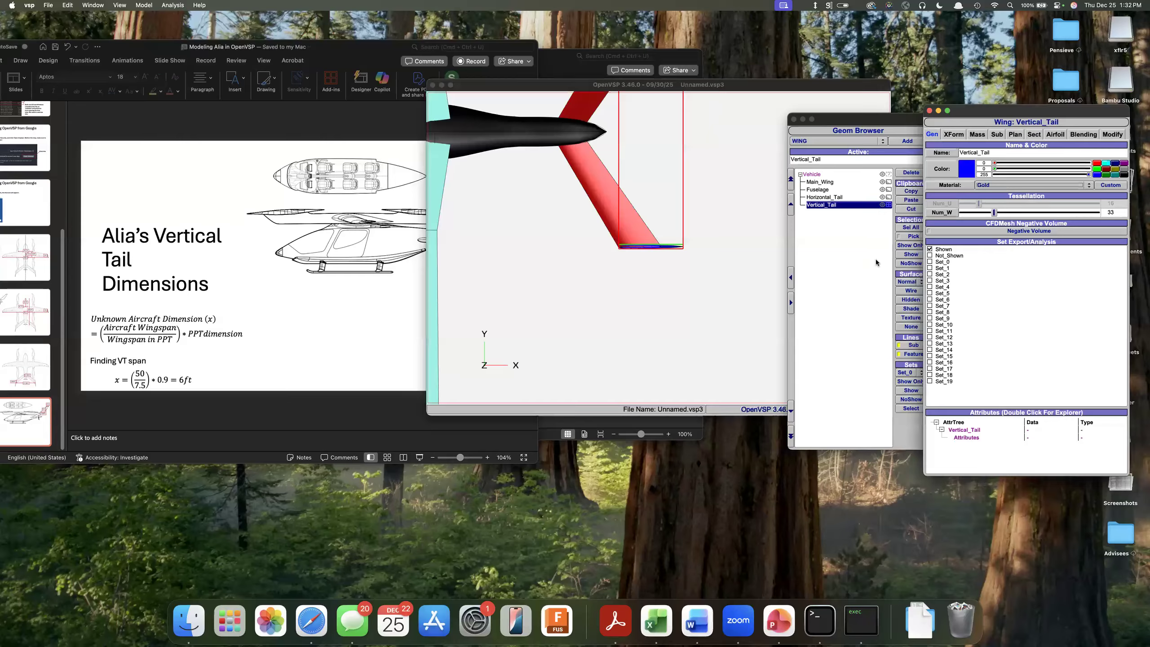
pyautogui.click(911, 309)
pyautogui.moveTo(564, 242)
pyautogui.mouseDown()
pyautogui.moveTo(575, 272)
pyautogui.moveTo(629, 220)
pyautogui.mouseUp()
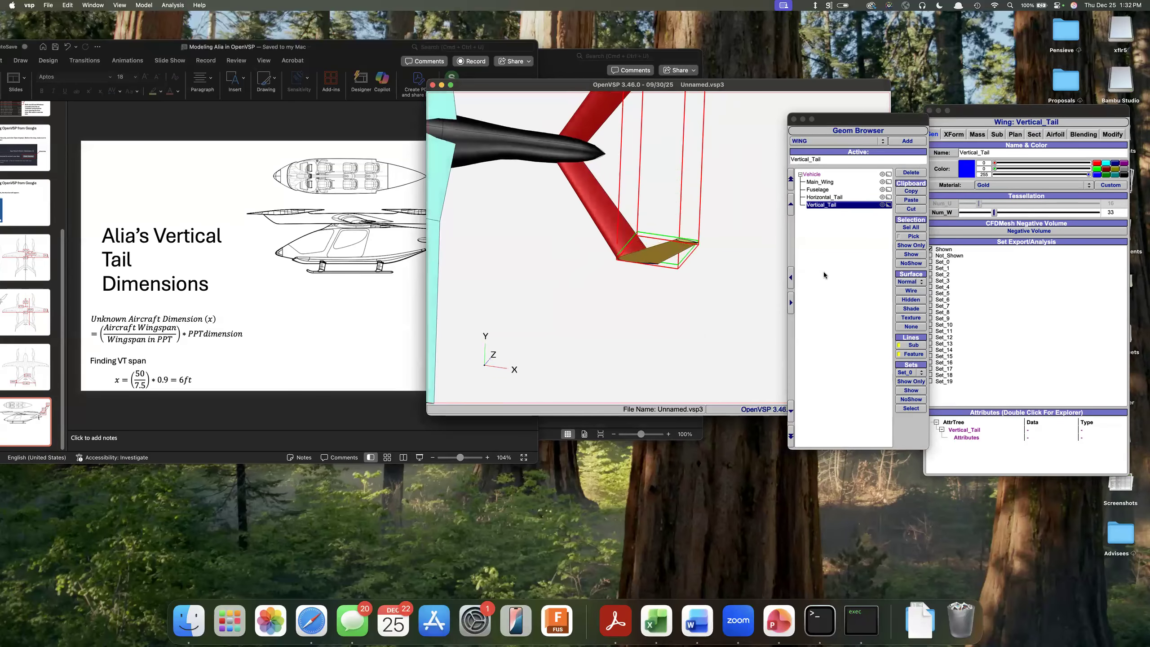
pyautogui.click(807, 261)
# Examine the whole aircraft from several angles, checking the twin vertical tails against the horizontal tail, fuselage and wing
pyautogui.moveTo(533, 284); pyautogui.dragTo(652, 209)
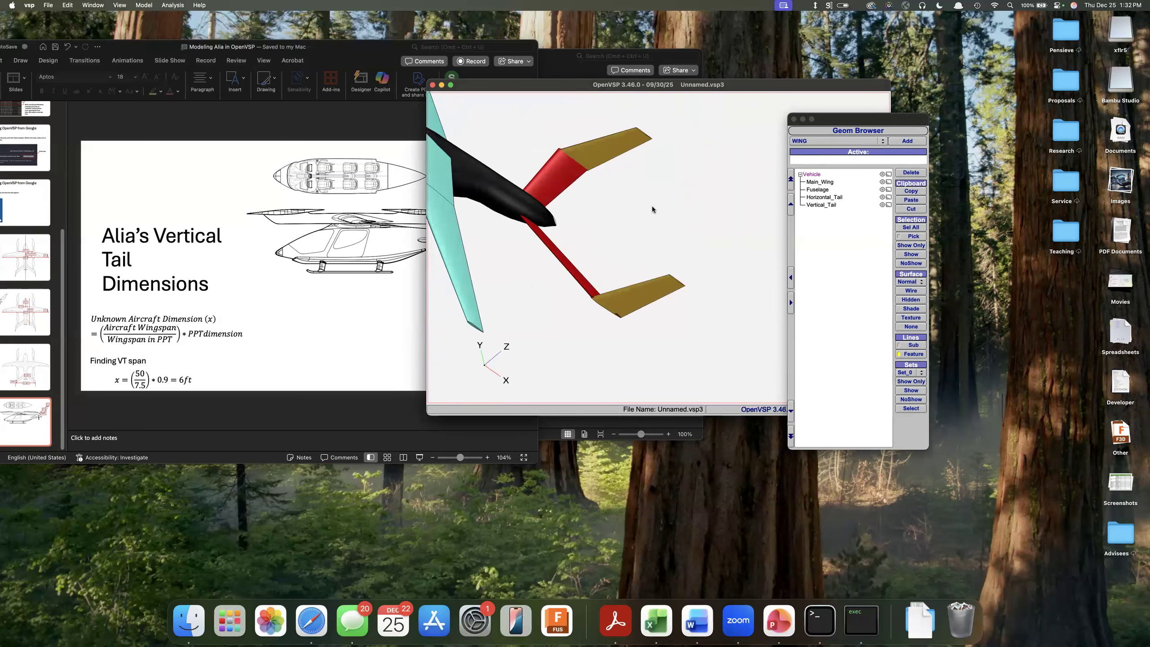
pyautogui.press('F8')
pyautogui.scroll(2, 606, 221)
pyautogui.scroll(-6, 607, 221)
pyautogui.moveTo(605, 218); pyautogui.dragTo(688, 123)
pyautogui.moveTo(636, 336)
pyautogui.mouseDown()
pyautogui.moveTo(729, 224)
pyautogui.moveTo(783, 219)
pyautogui.moveTo(710, 245)
pyautogui.moveTo(646, 320)
pyautogui.mouseUp()
pyautogui.moveTo(776, 254); pyautogui.dragTo(494, 364)
pyautogui.moveTo(713, 338); pyautogui.dragTo(543, 353)
pyautogui.moveTo(730, 322); pyautogui.dragTo(714, 301)
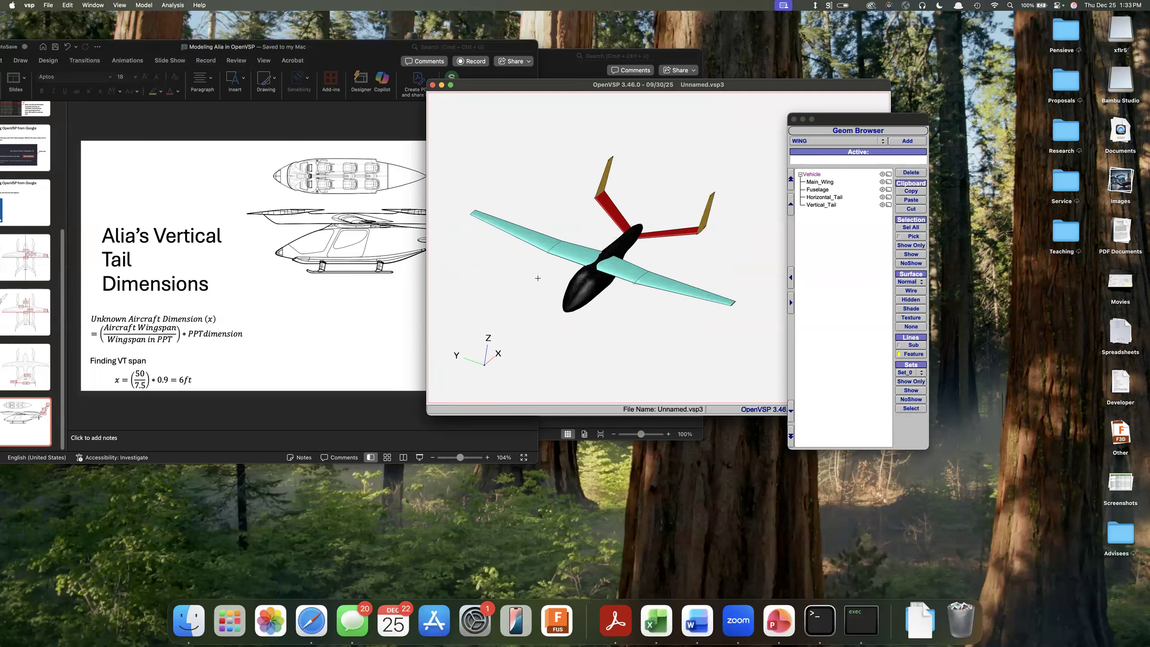
pyautogui.scroll(3, 537, 278)
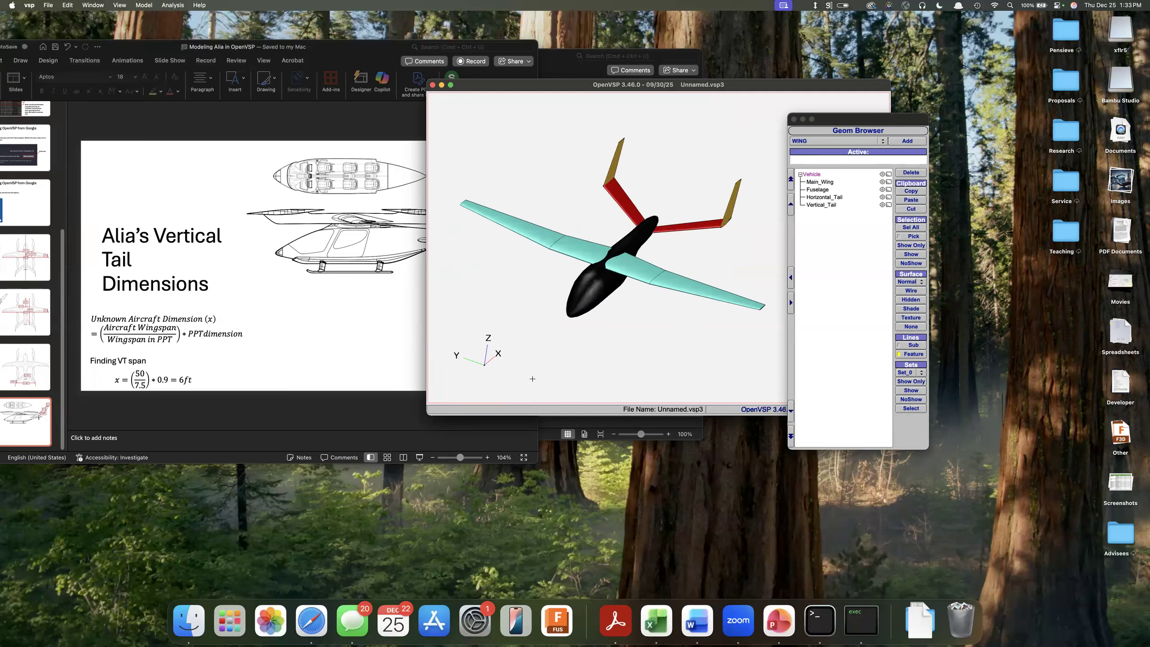
pyautogui.moveTo(604, 334); pyautogui.dragTo(639, 329)
pyautogui.moveTo(706, 246); pyautogui.dragTo(692, 332)
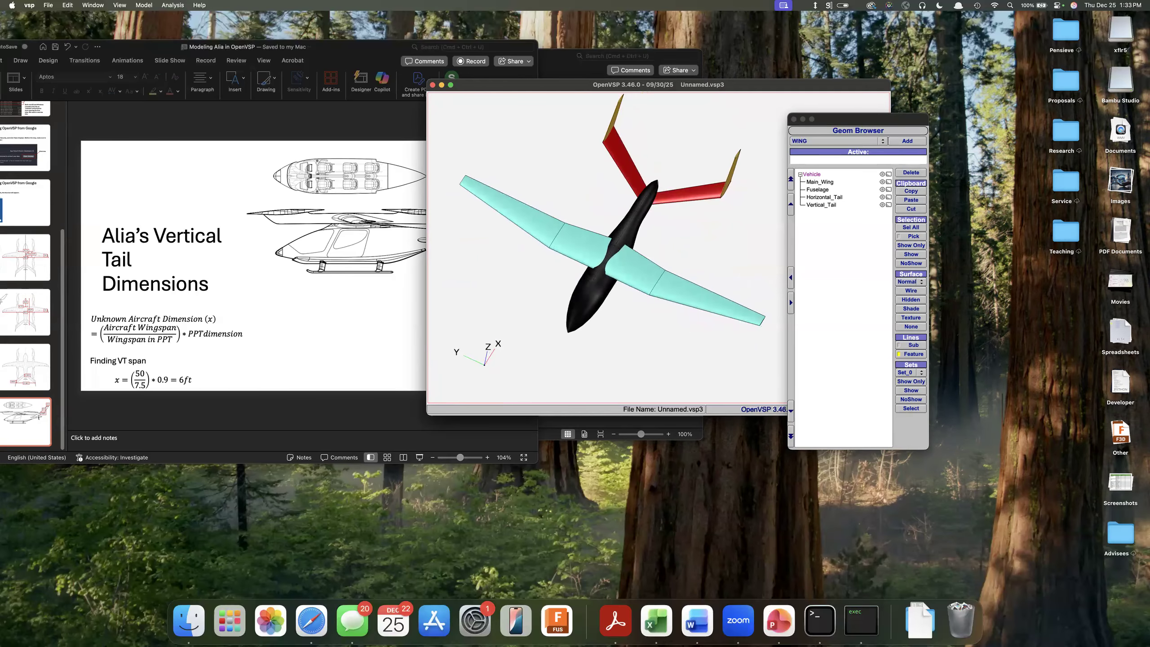
# Bring up the slide with Alia's wing dimensions and add a Pod component to the vehicle
pyautogui.click(116, 335)
pyautogui.click(29, 258)
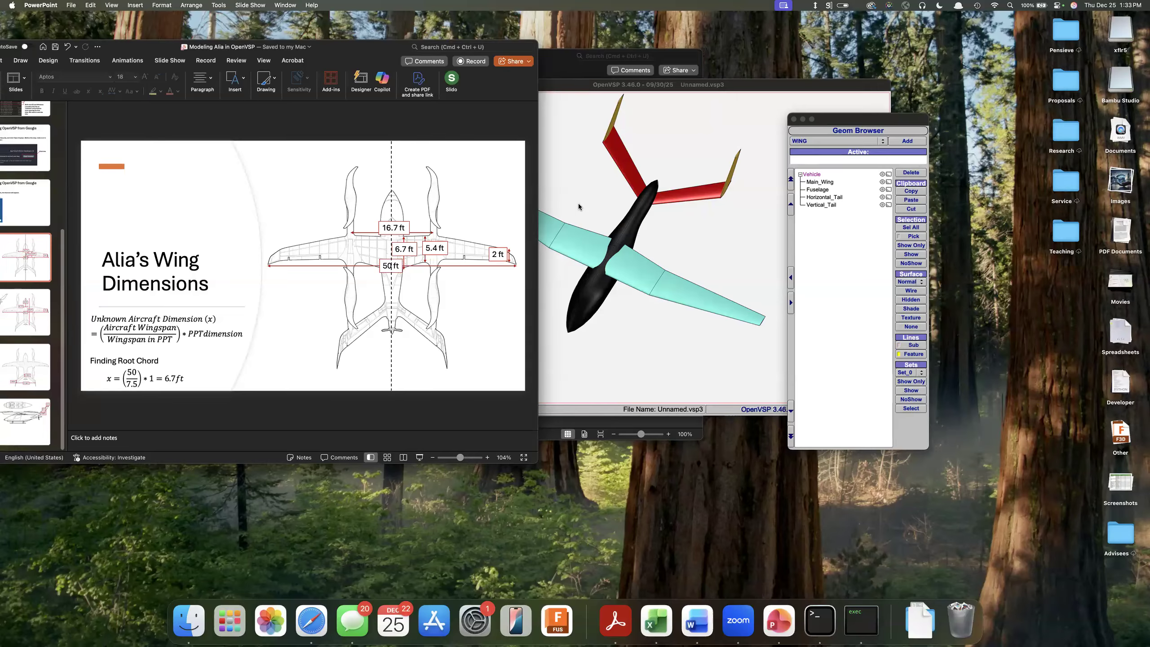
pyautogui.click(858, 219)
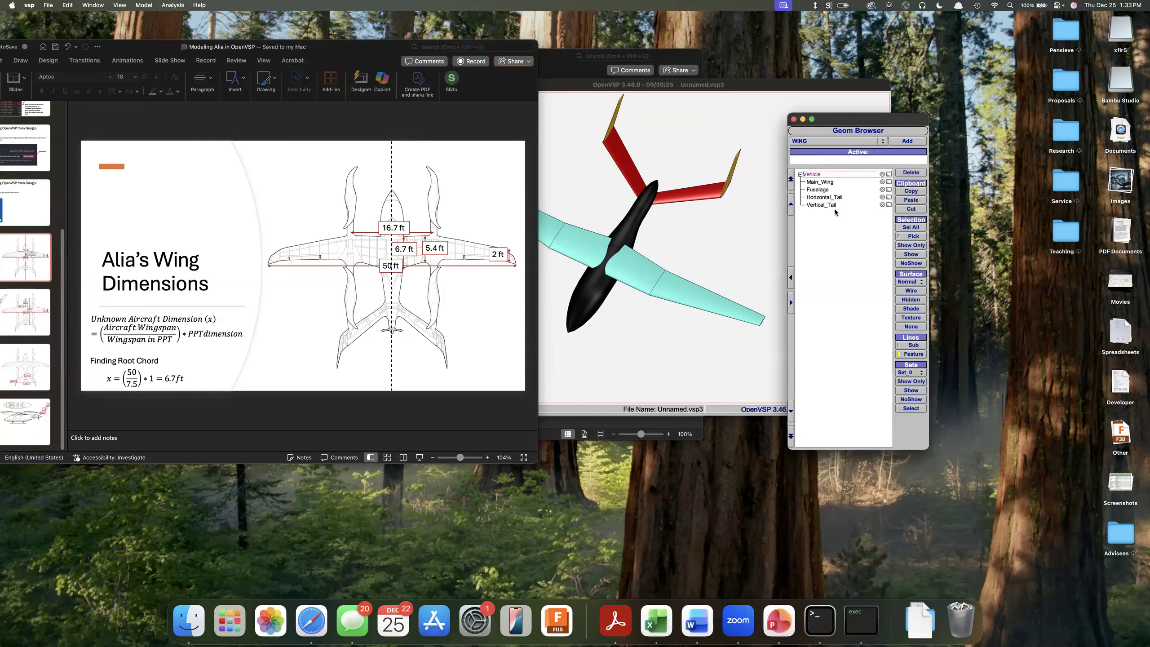
pyautogui.click(846, 144)
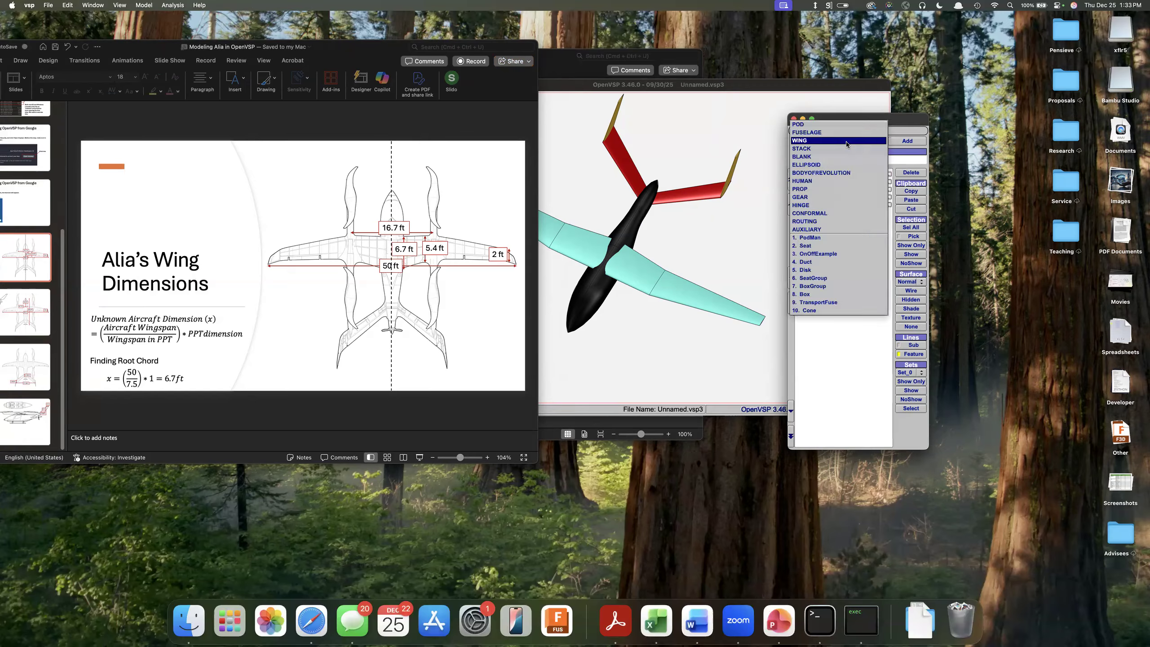
pyautogui.click(837, 126)
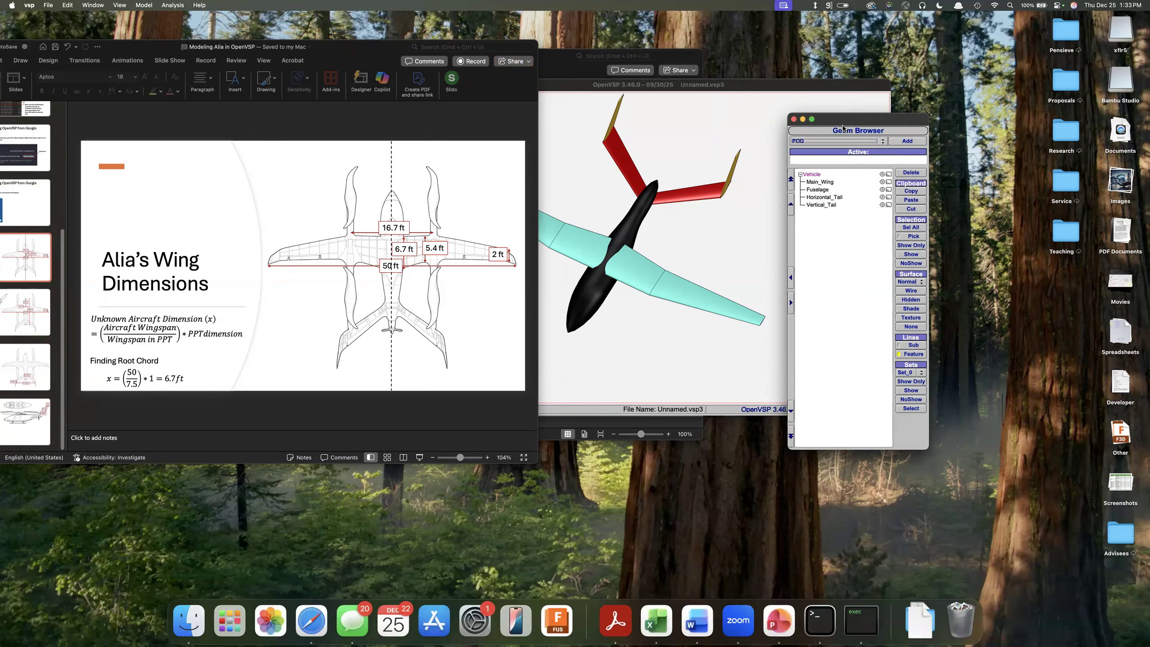
pyautogui.click(910, 142)
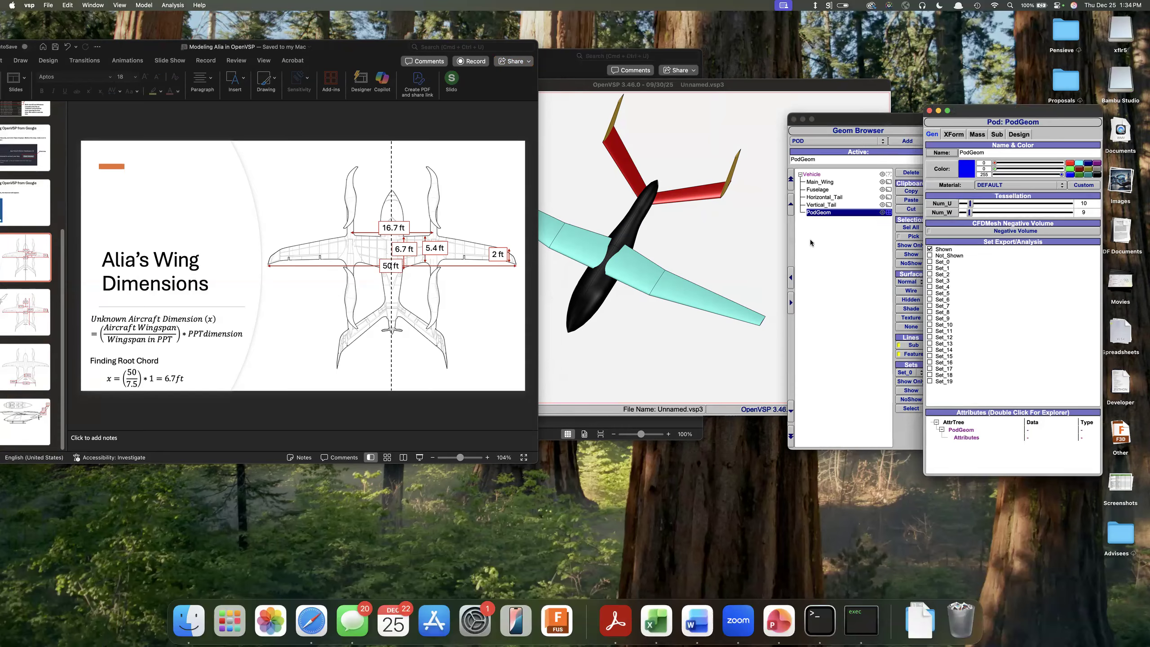
# Move the new pod sideways along the wing to a Y location of about 8.587
pyautogui.click(680, 264)
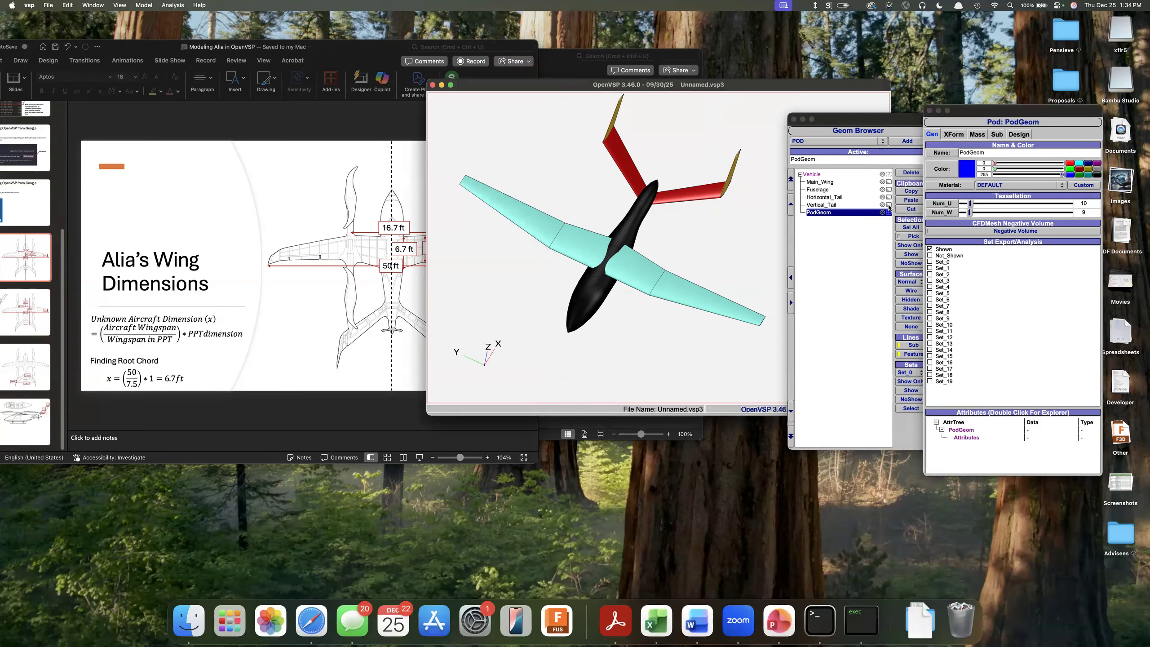
pyautogui.click(953, 134)
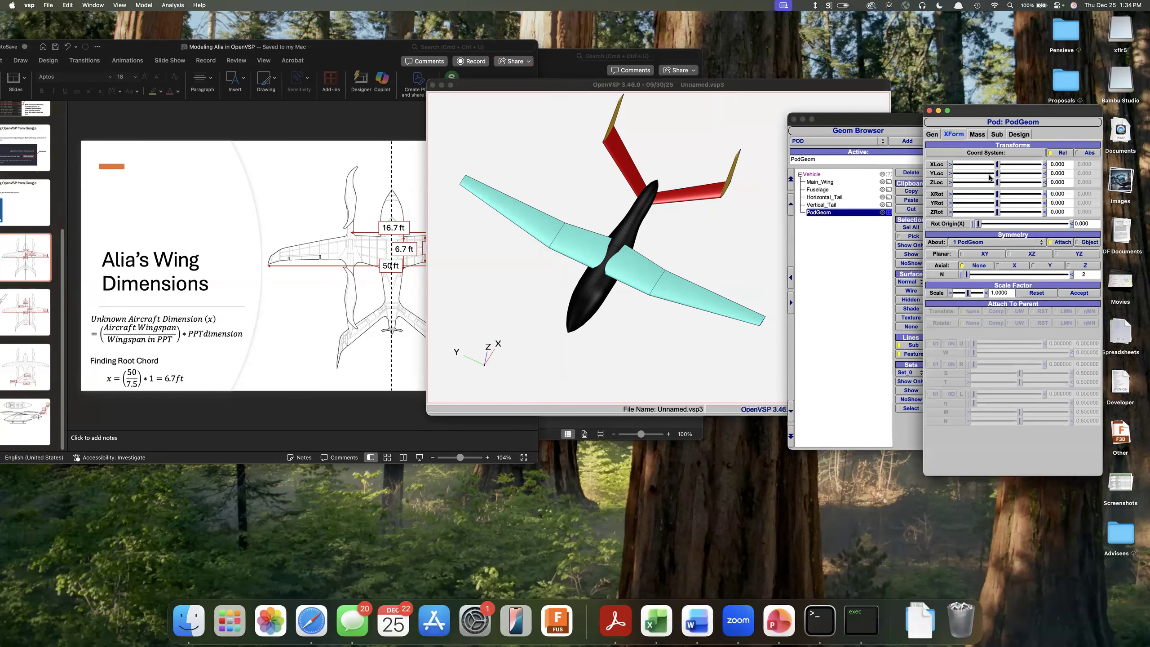
pyautogui.moveTo(997, 173); pyautogui.dragTo(1033, 174)
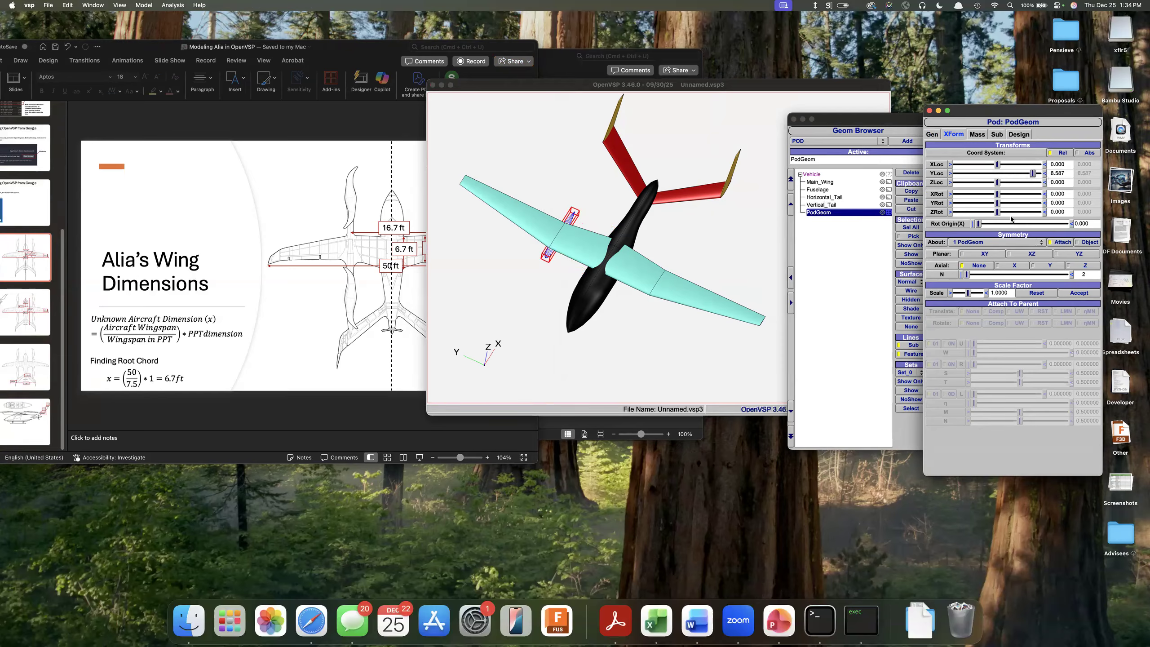
# Try pod lengths of 20 and 35, and settle on a length of 30
pyautogui.click(996, 134)
pyautogui.click(1019, 134)
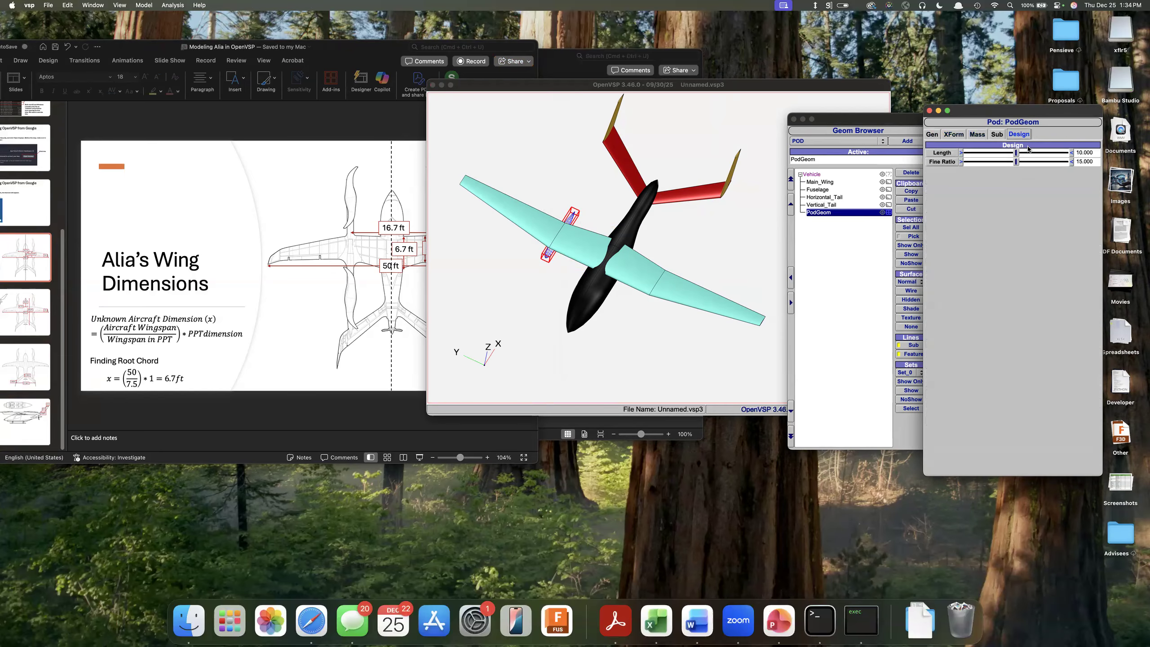
pyautogui.moveTo(1017, 153); pyautogui.dragTo(1072, 153)
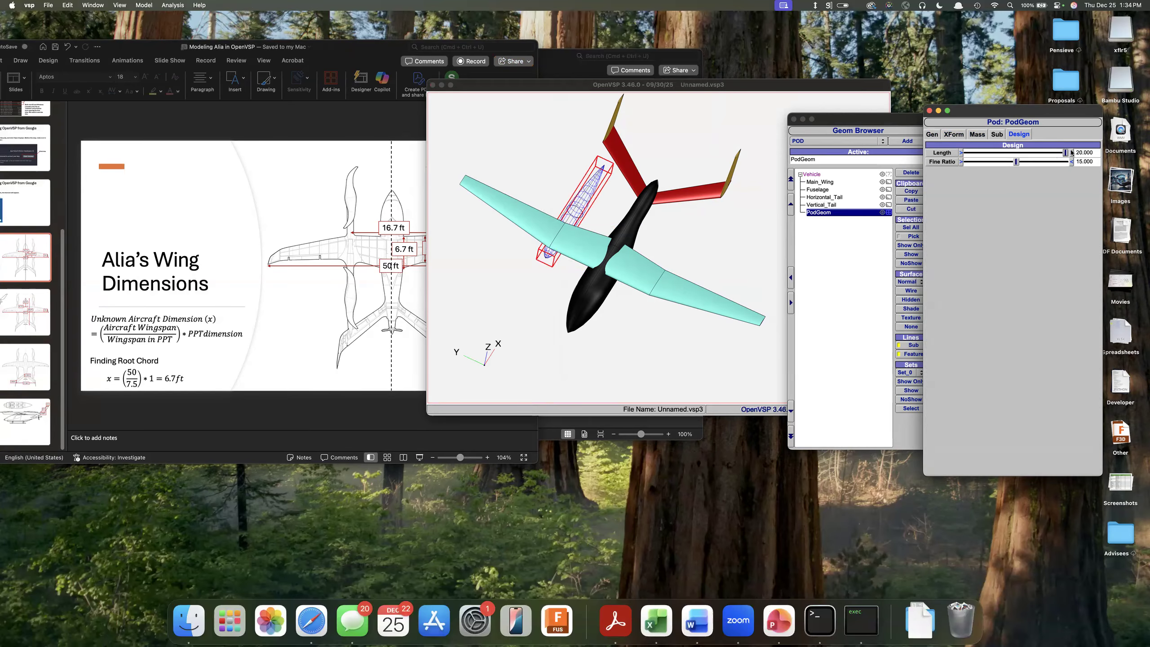
pyautogui.doubleClick(1083, 153)
pyautogui.write('35')
pyautogui.press('Return')
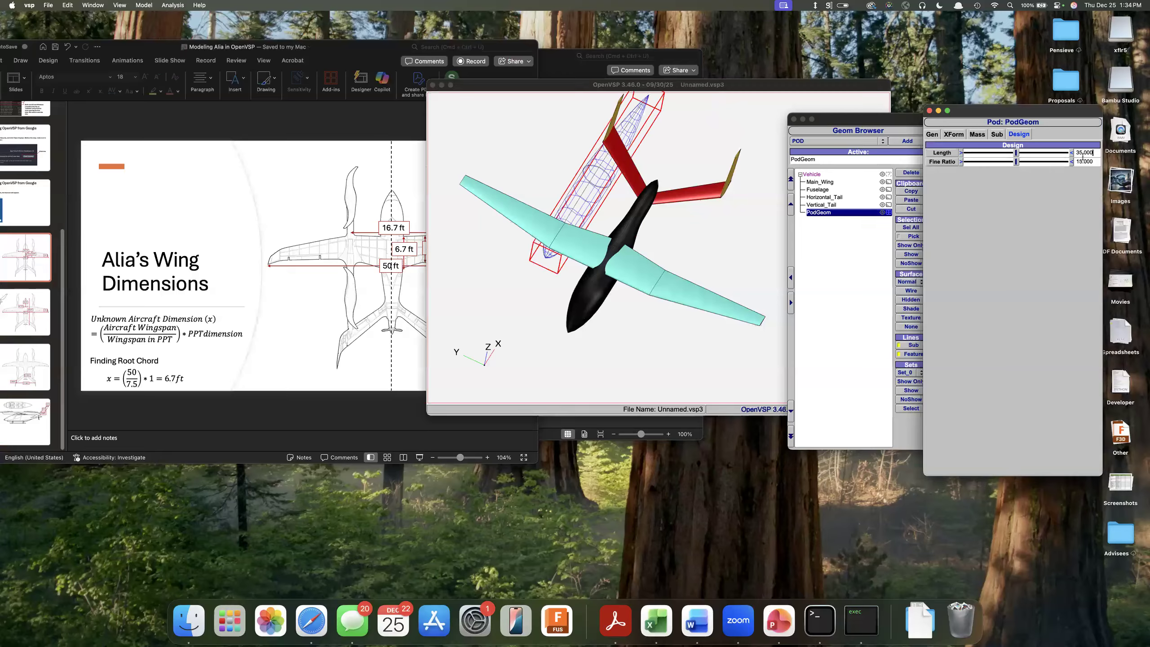
pyautogui.doubleClick(1082, 152)
pyautogui.write('30')
pyautogui.press('Return')
# Slim the pod by trying fineness ratios of 20 and 8 and settling on 30
pyautogui.moveTo(1013, 161); pyautogui.dragTo(1065, 162)
pyautogui.doubleClick(1082, 162)
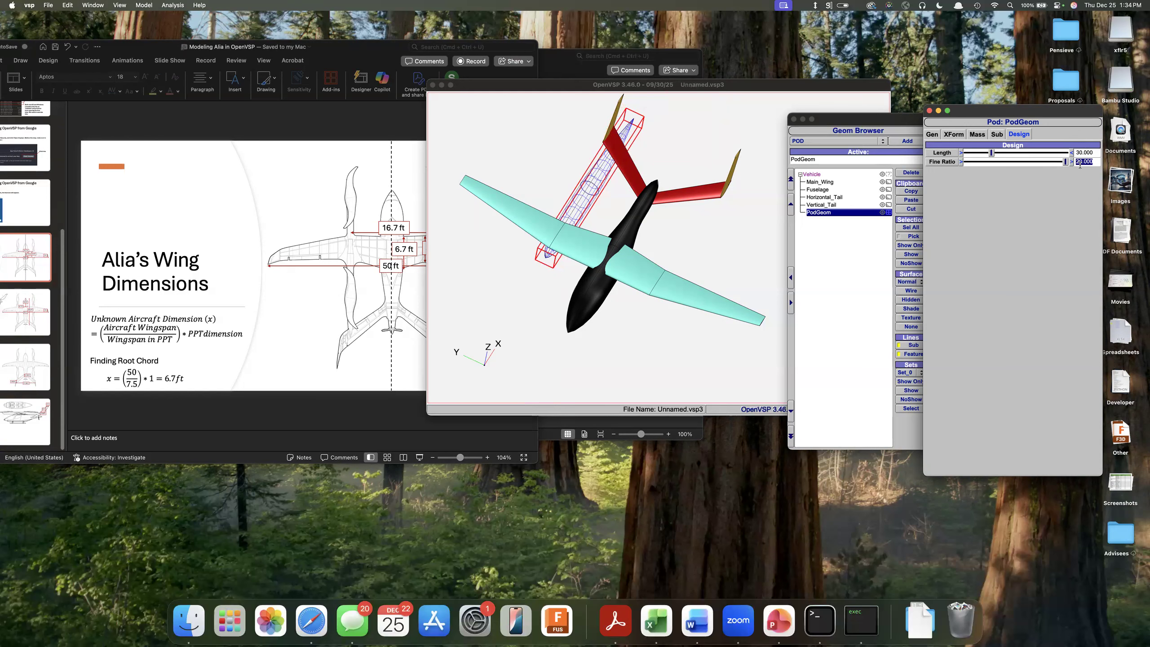
pyautogui.write('8')
pyautogui.press('Return')
pyautogui.doubleClick(1080, 163)
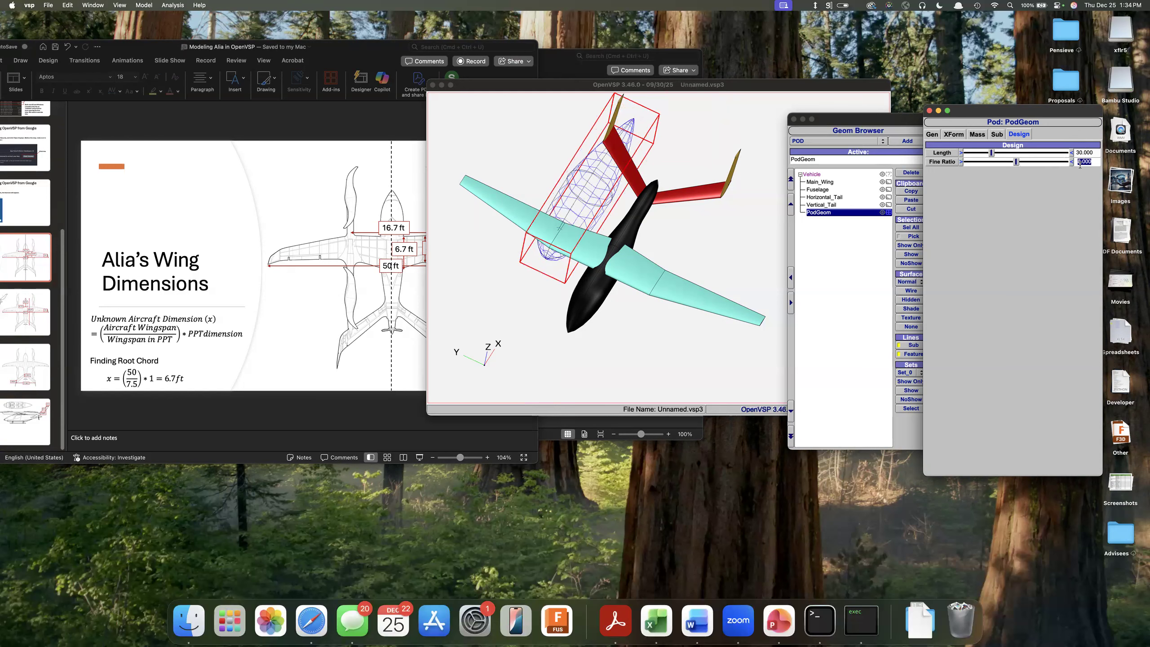
pyautogui.write('30')
pyautogui.press('Return')
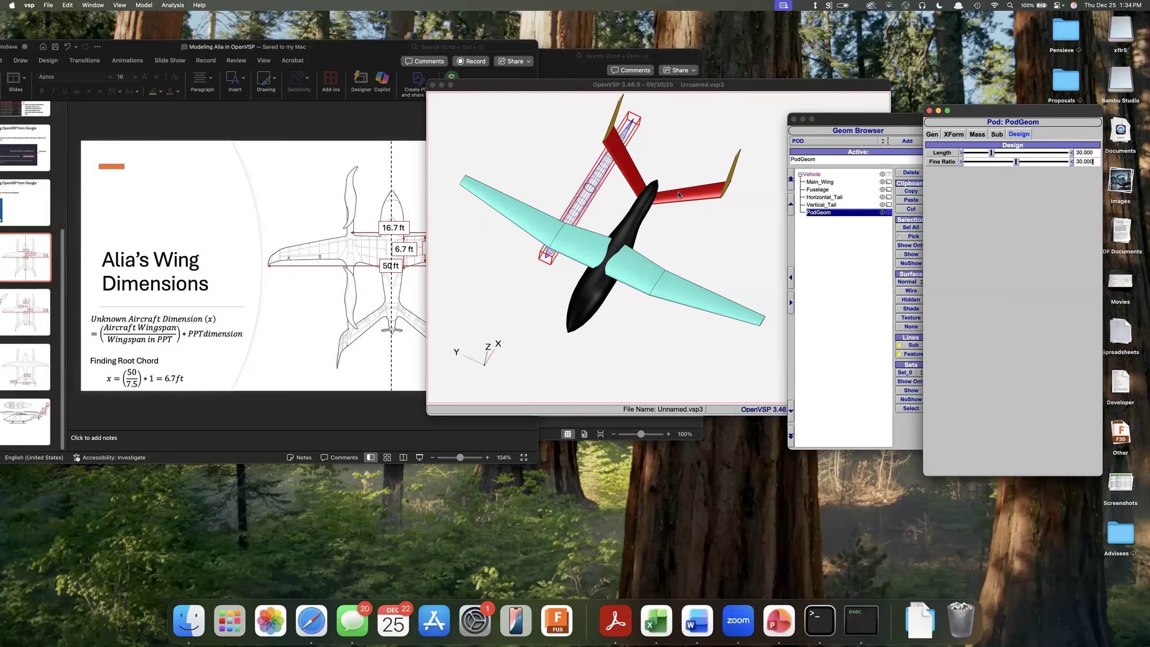
# Shift the pod forward to an X location of about -5.870 and raise it to a Z location of about 2.826
pyautogui.click(953, 134)
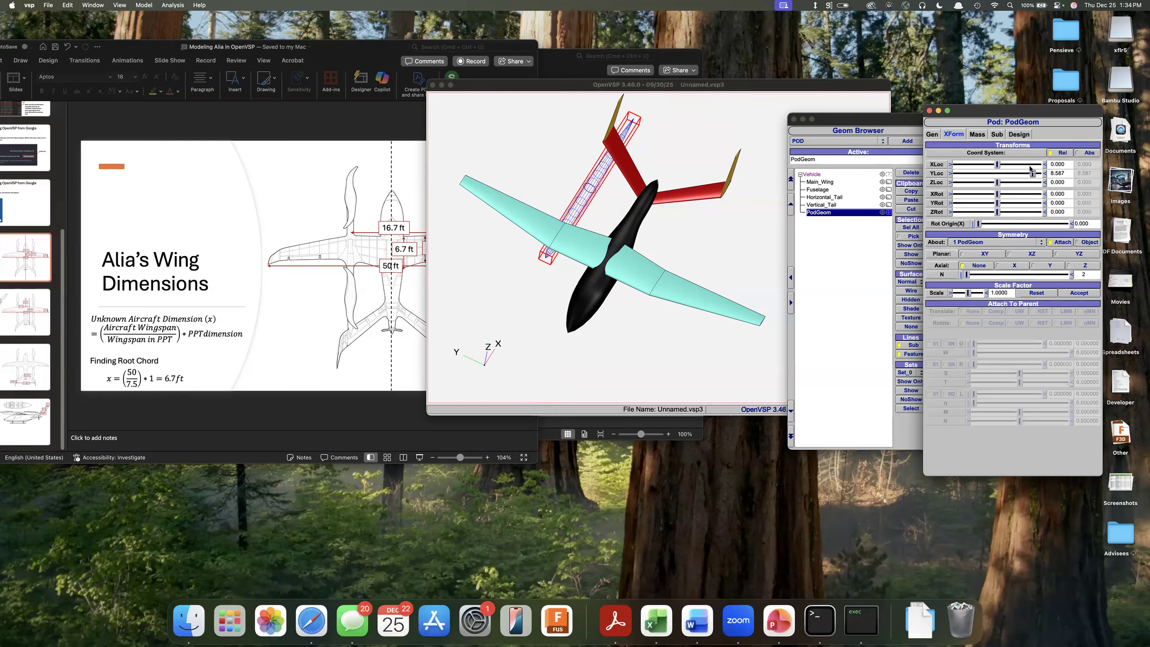
pyautogui.moveTo(997, 165); pyautogui.dragTo(973, 164)
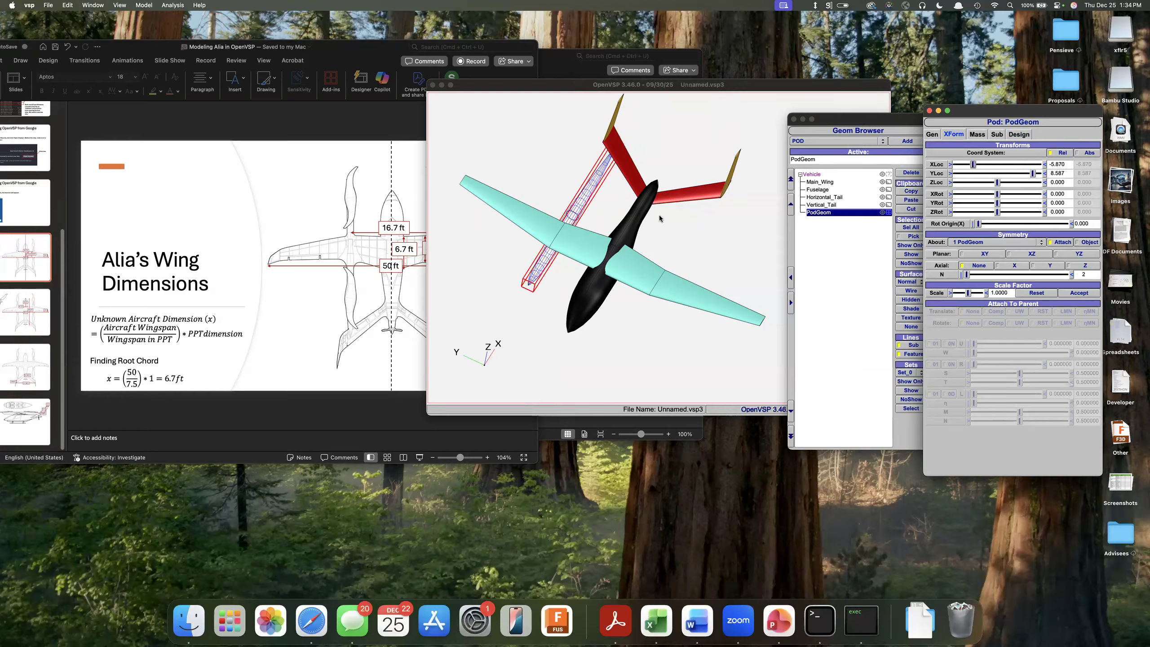
pyautogui.click(630, 359)
pyautogui.moveTo(631, 362); pyautogui.dragTo(702, 202)
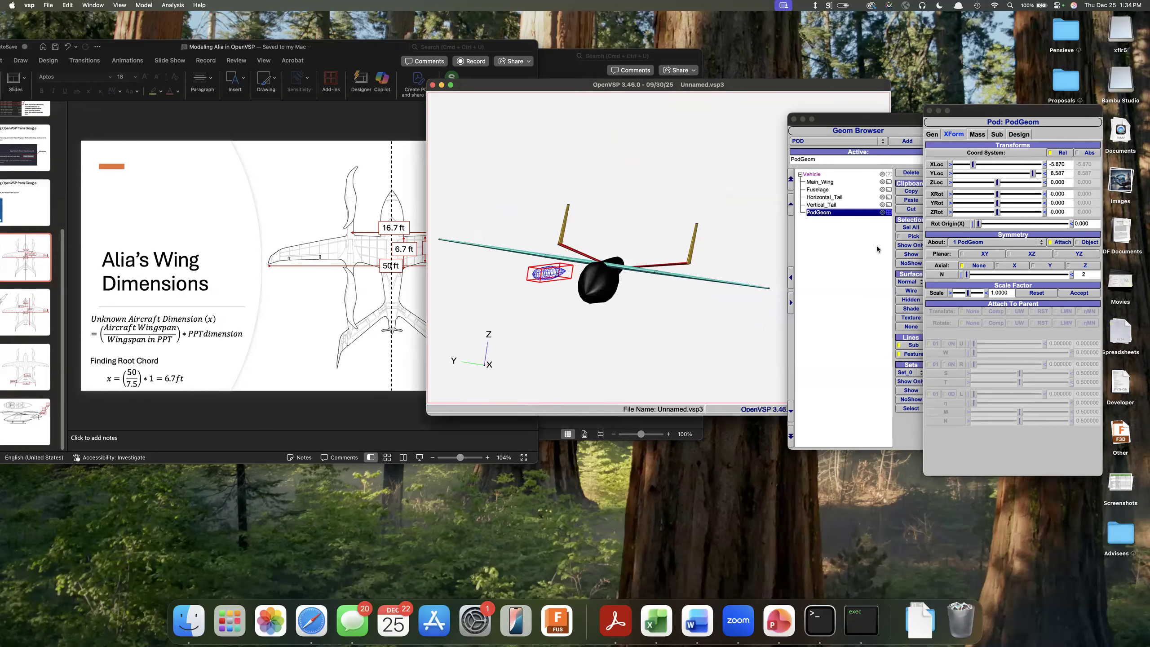
pyautogui.moveTo(1001, 182); pyautogui.dragTo(1013, 186)
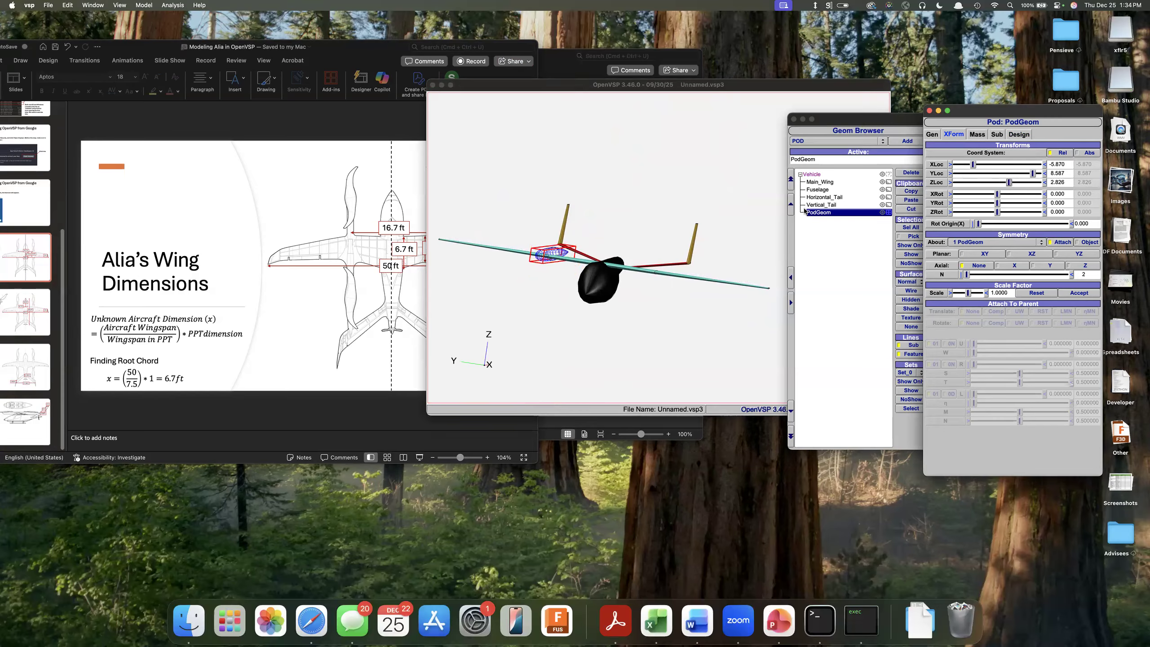
pyautogui.moveTo(535, 204); pyautogui.dragTo(643, 180)
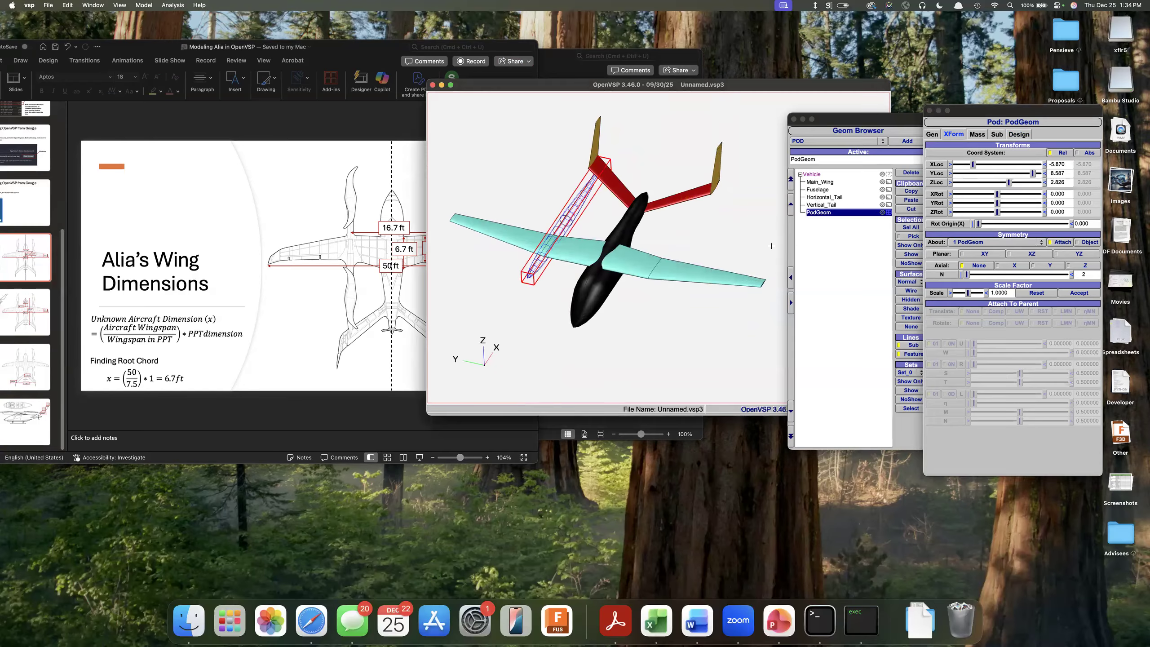
# Try lowering Horizontal_Tail on its own towards the pod, and undo the move
pyautogui.click(868, 221)
pyautogui.click(855, 199)
pyautogui.moveTo(626, 311); pyautogui.dragTo(778, 234)
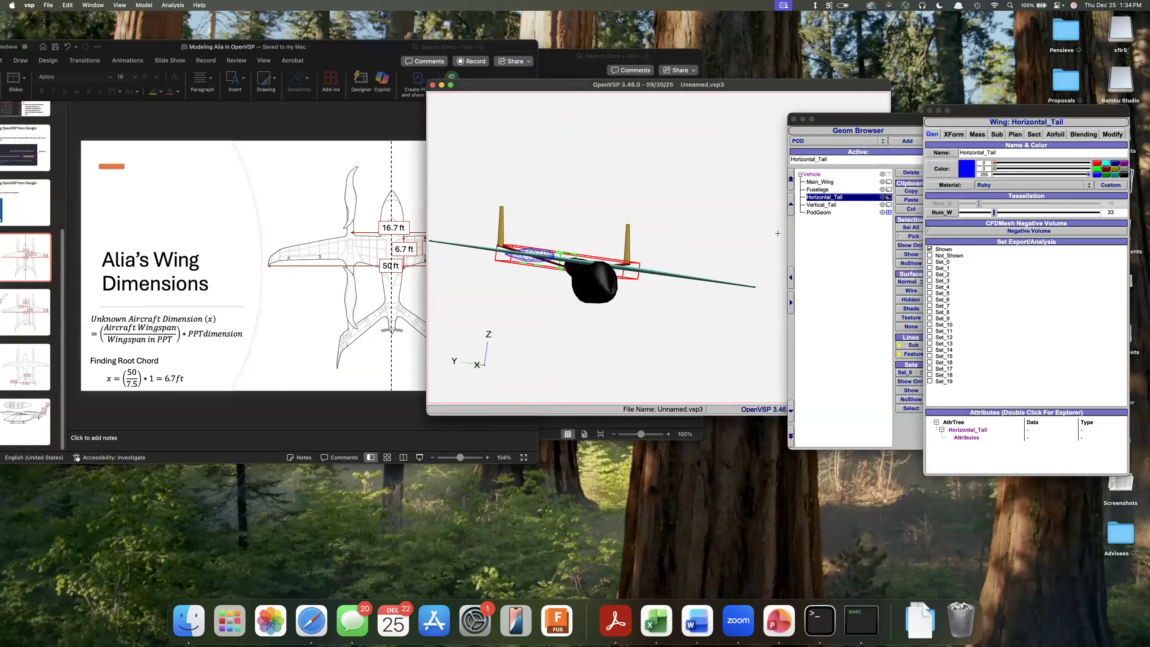
pyautogui.moveTo(511, 332); pyautogui.dragTo(593, 314)
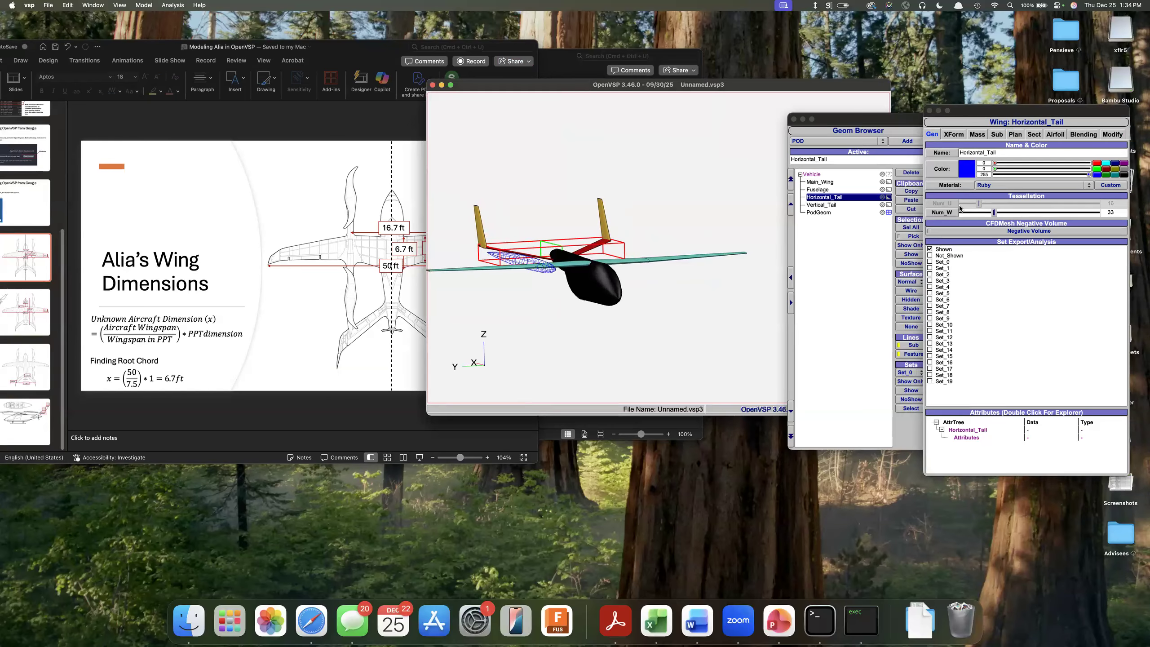
pyautogui.click(976, 134)
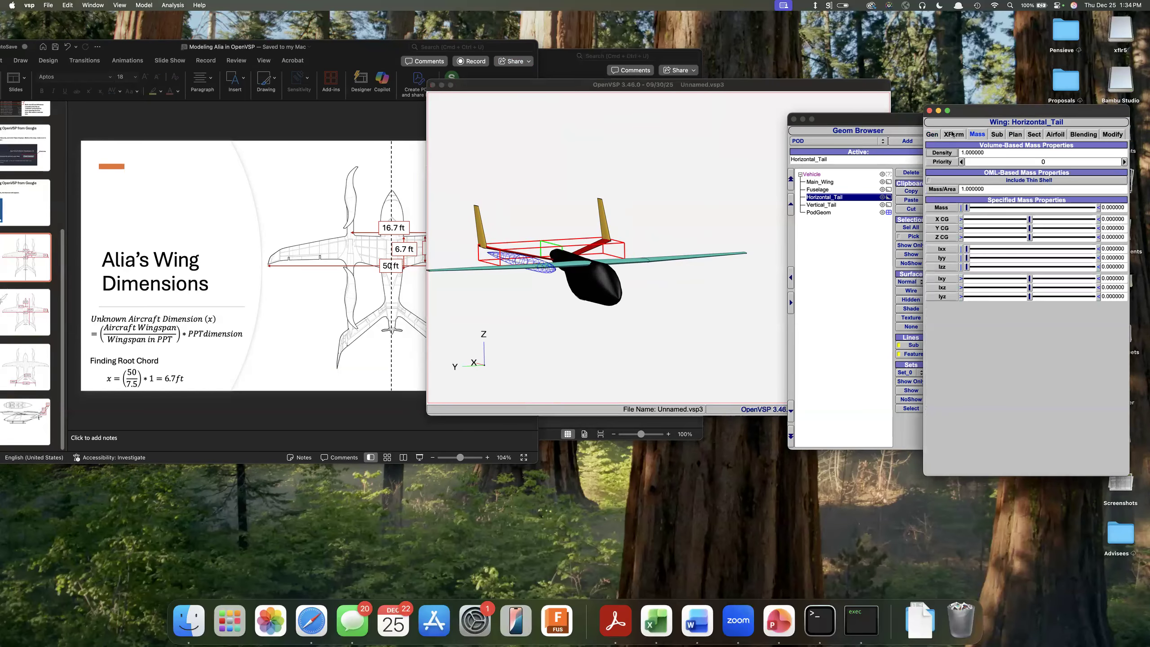
pyautogui.click(953, 135)
pyautogui.moveTo(1013, 184); pyautogui.dragTo(1008, 187)
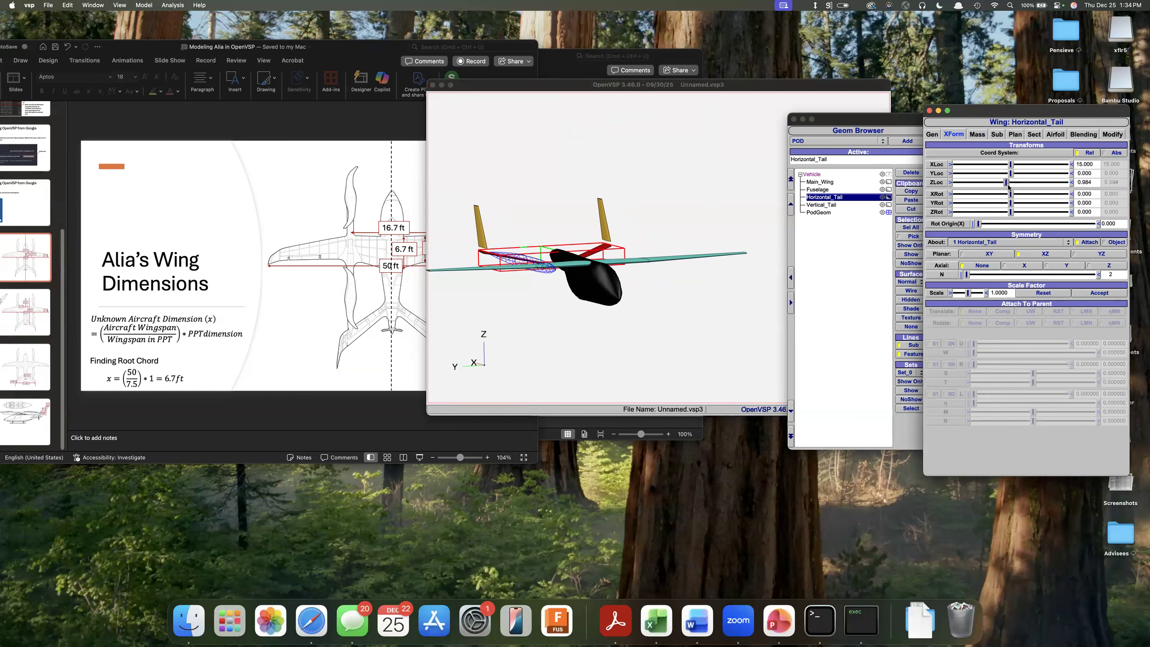
pyautogui.press('super+z')
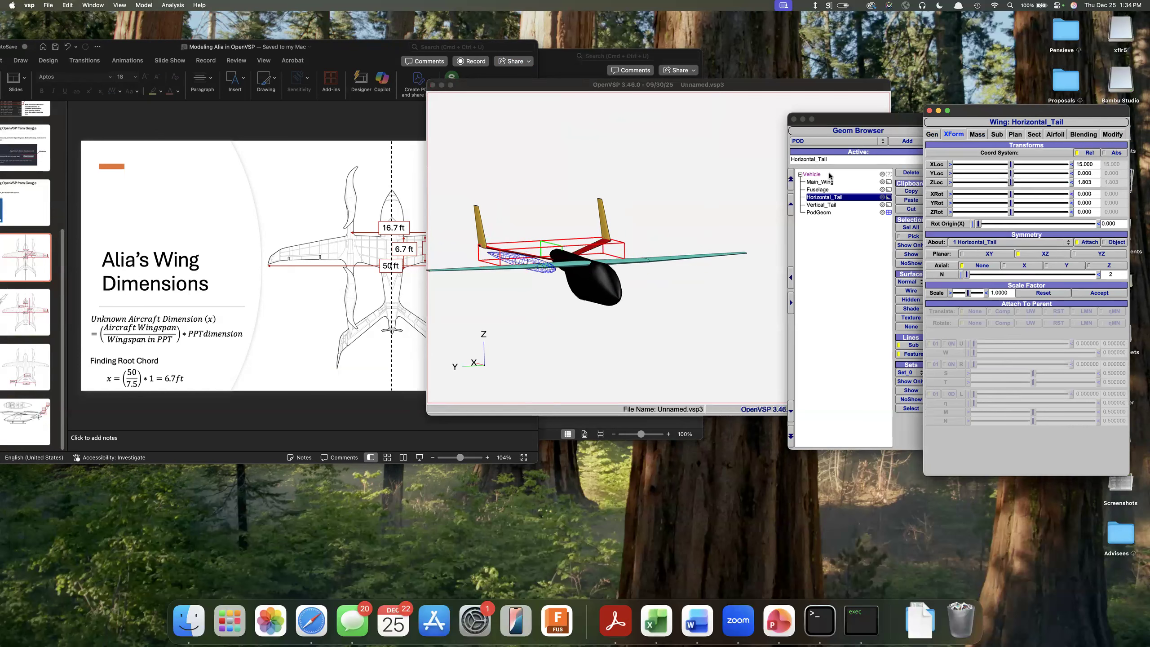
# Lower Horizontal_Tail and Vertical_Tail together by a group Z offset of about -0.667, and deselect them
pyautogui.click(607, 231)
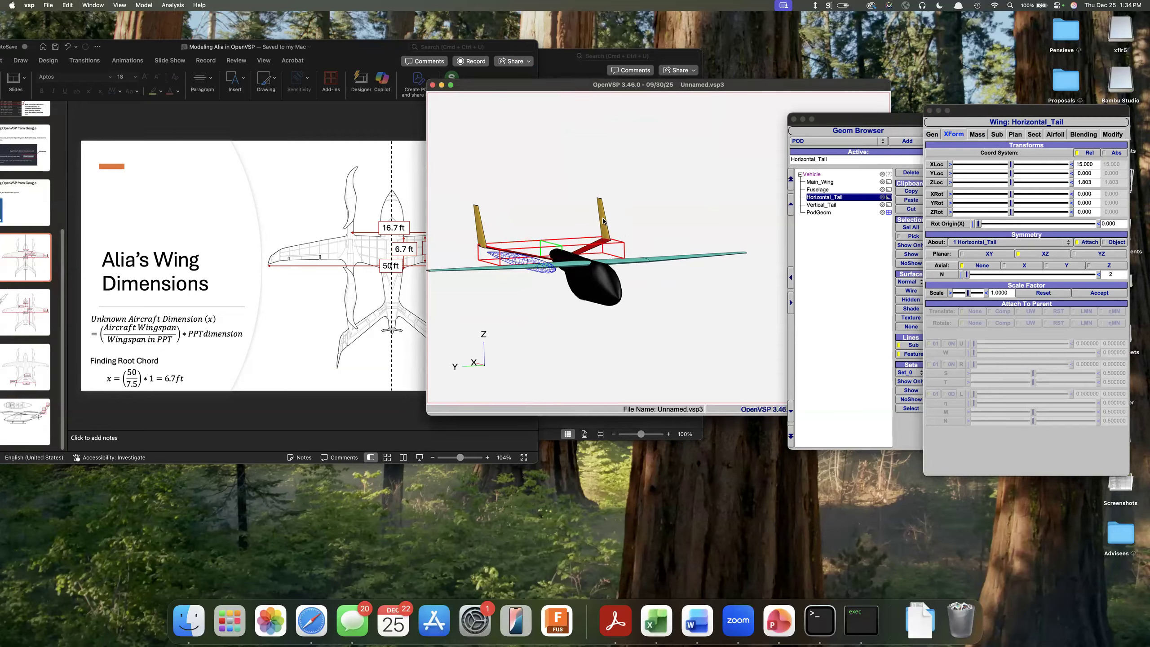
pyautogui.keyDown('shift'); pyautogui.click(810, 205); pyautogui.keyUp('shift')
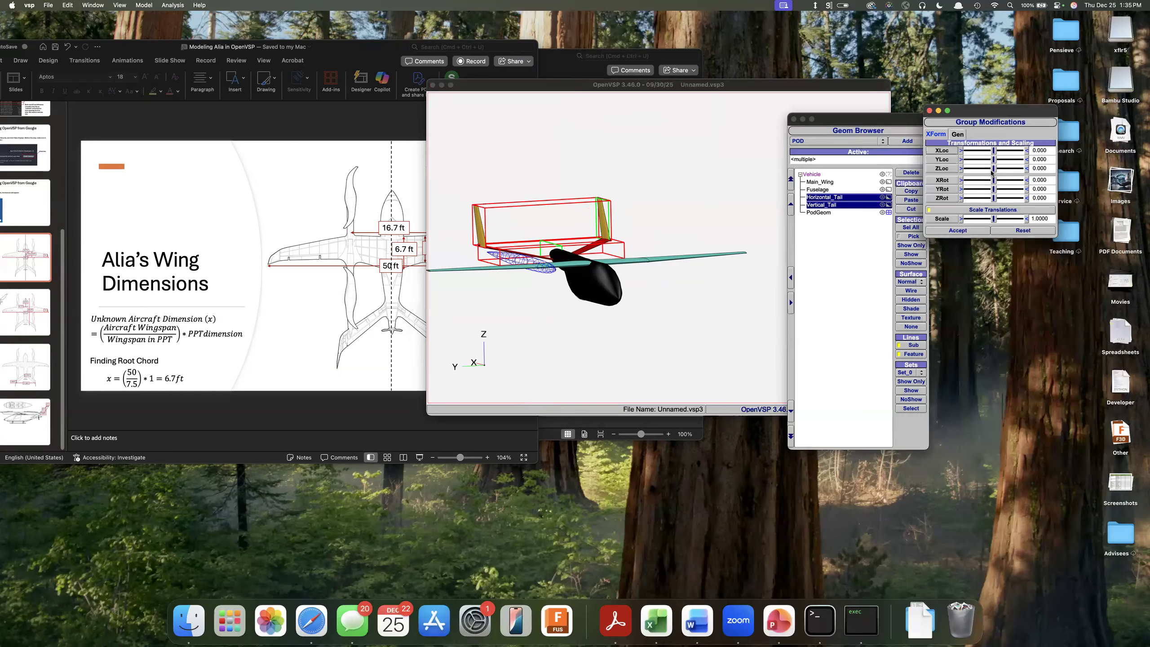
pyautogui.moveTo(994, 171); pyautogui.dragTo(992, 172)
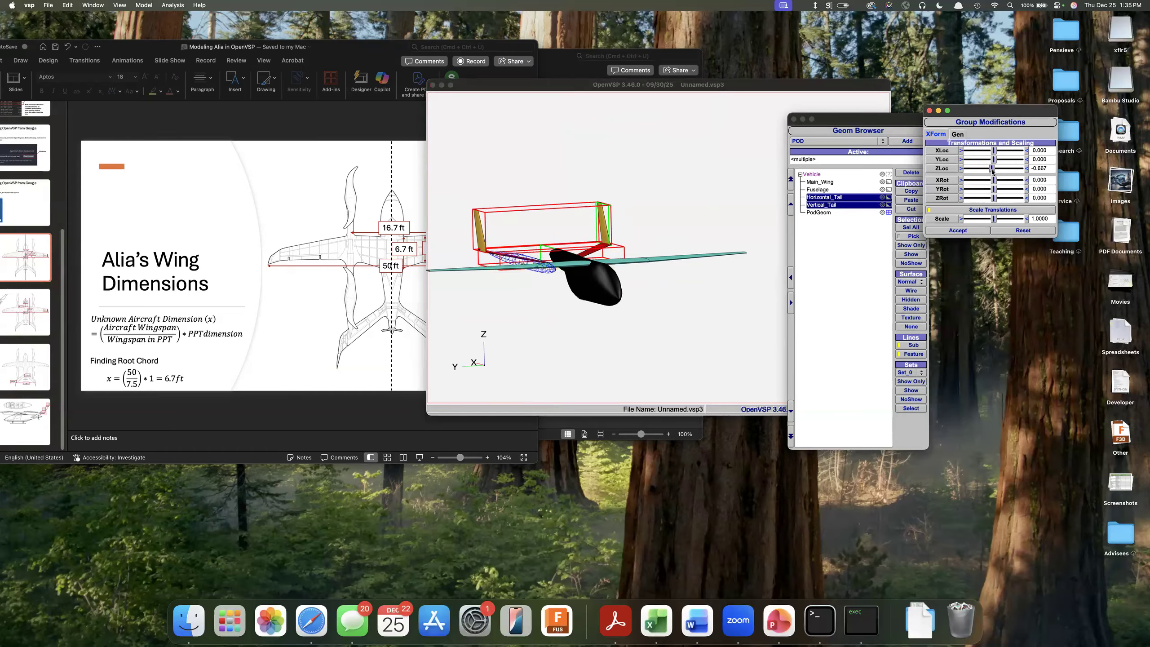
pyautogui.moveTo(607, 334); pyautogui.dragTo(656, 272)
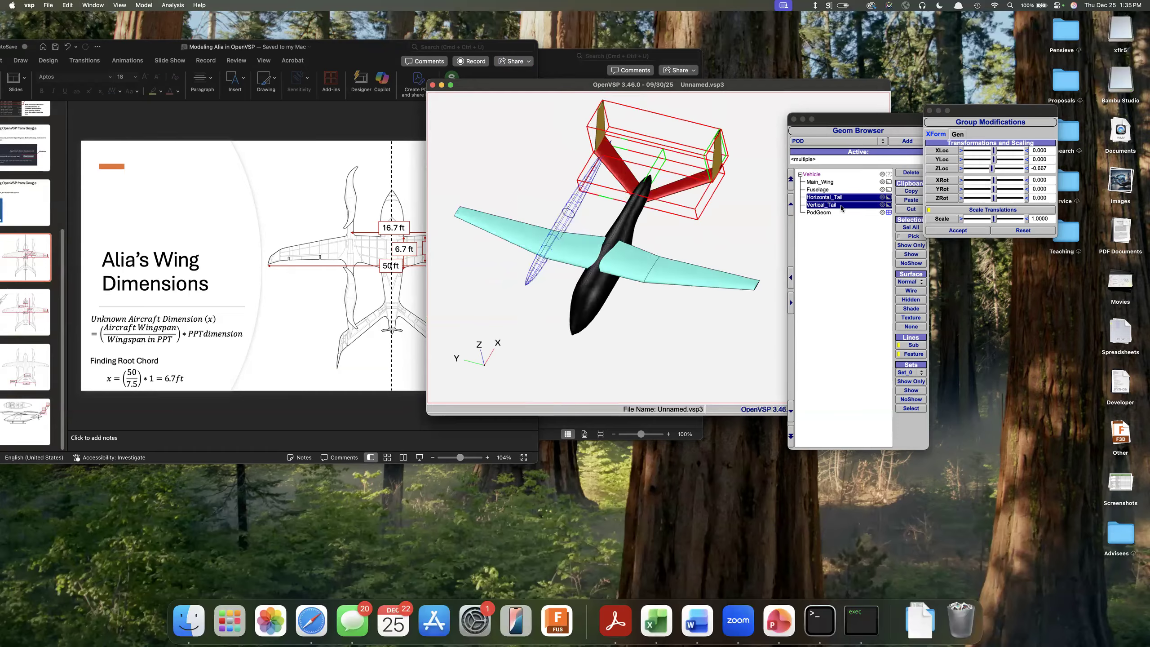
pyautogui.click(835, 226)
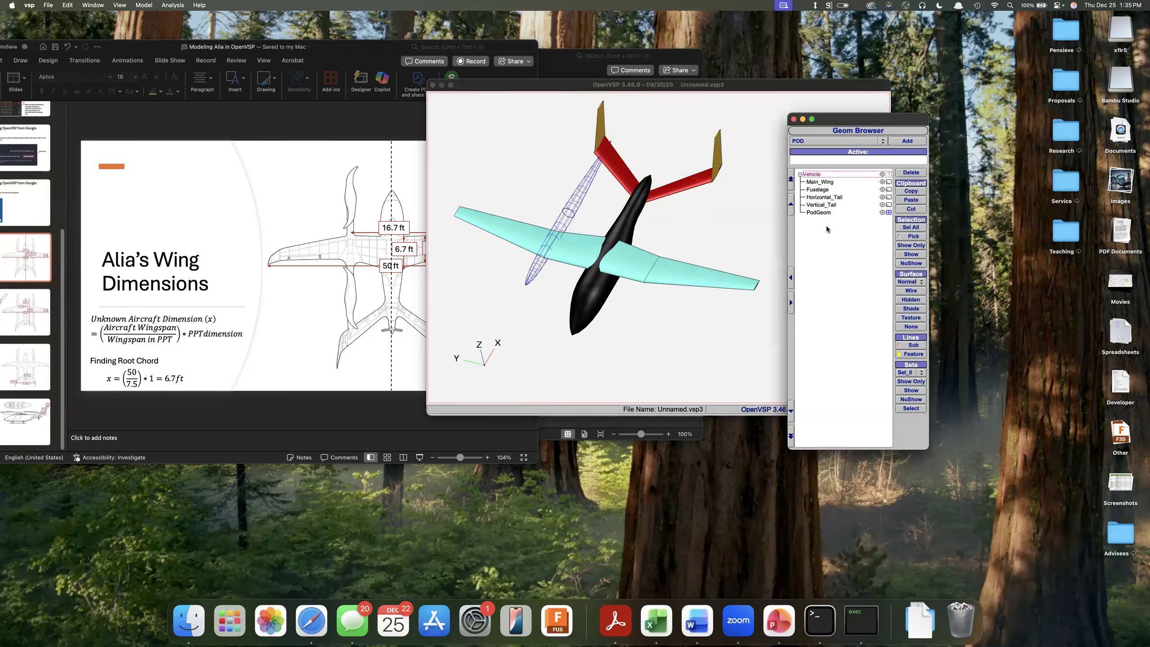
# Give the pod the Silver material and display it shaded
pyautogui.click(832, 213)
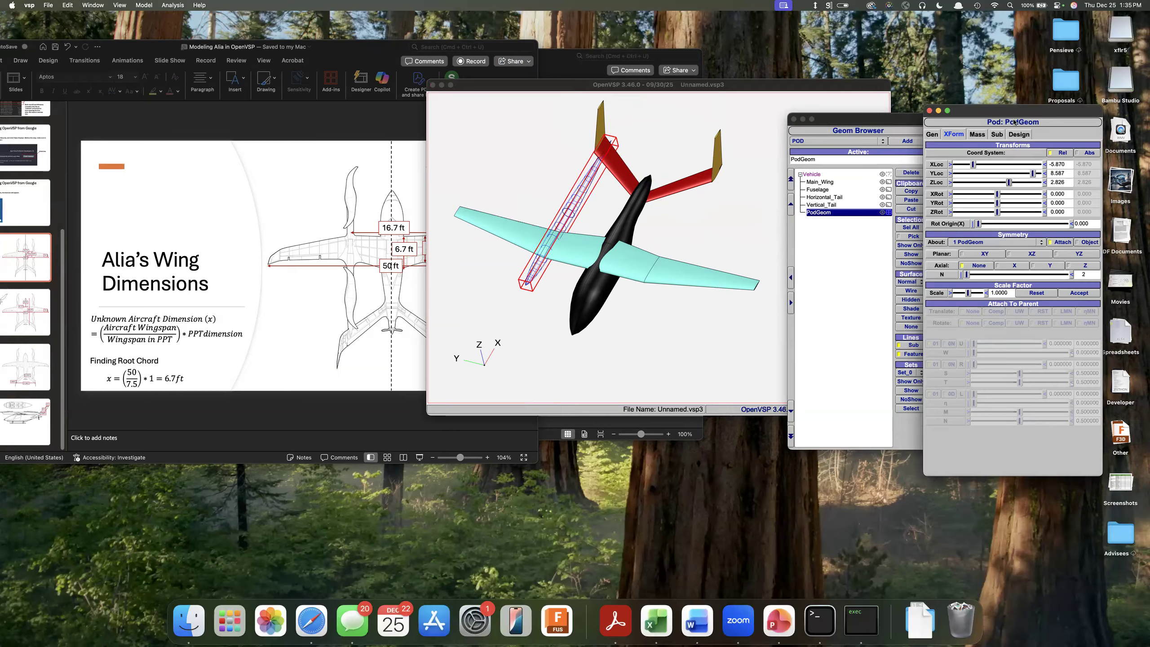
pyautogui.click(933, 134)
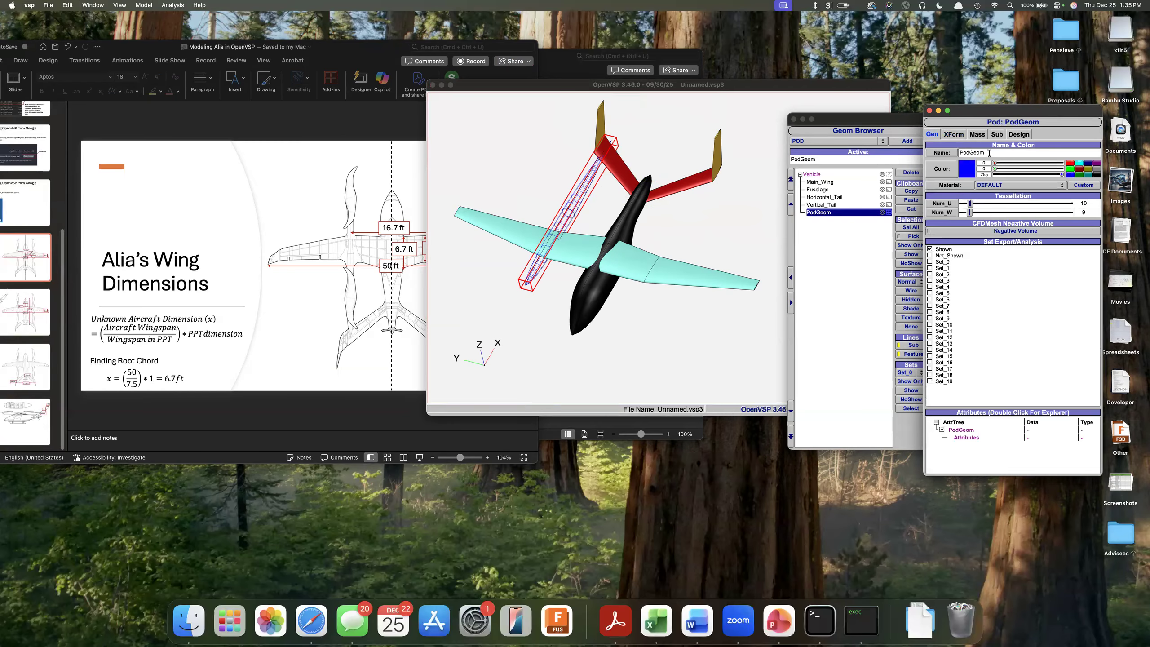
pyautogui.click(990, 185)
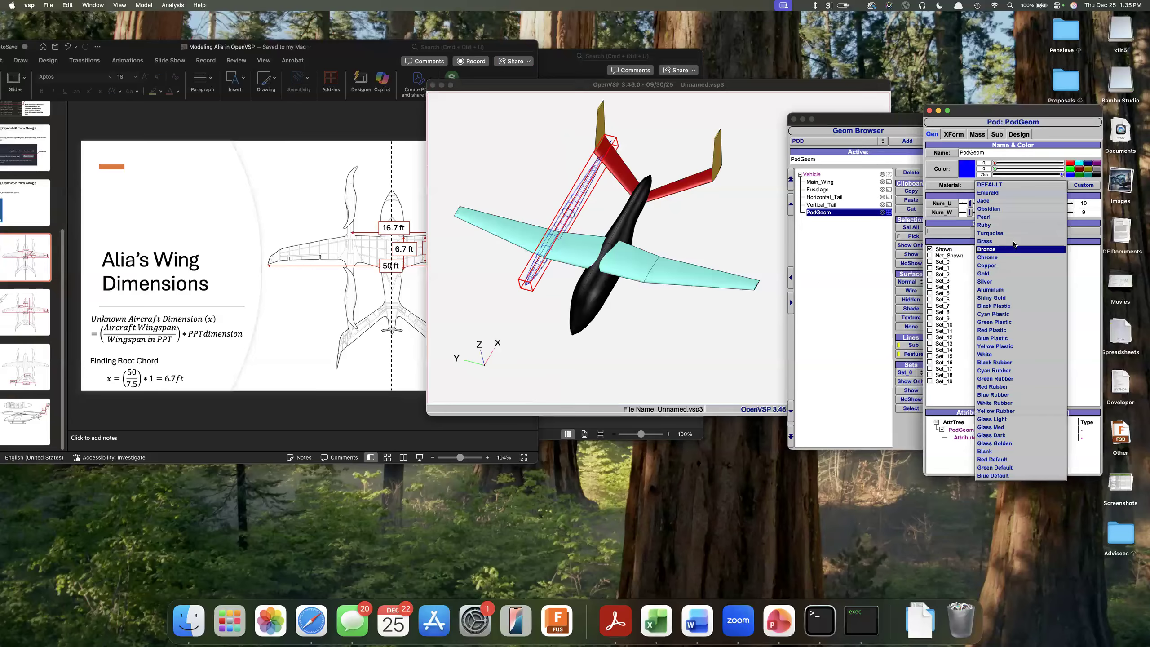
pyautogui.click(990, 281)
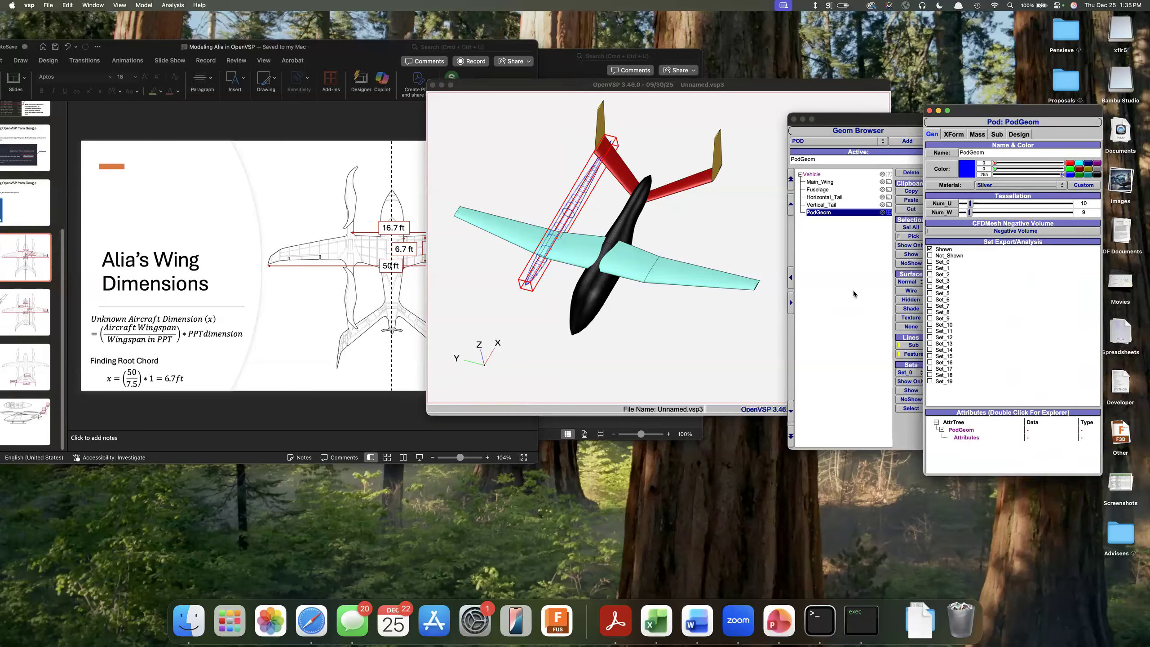
pyautogui.click(910, 309)
pyautogui.moveTo(617, 330); pyautogui.dragTo(711, 226)
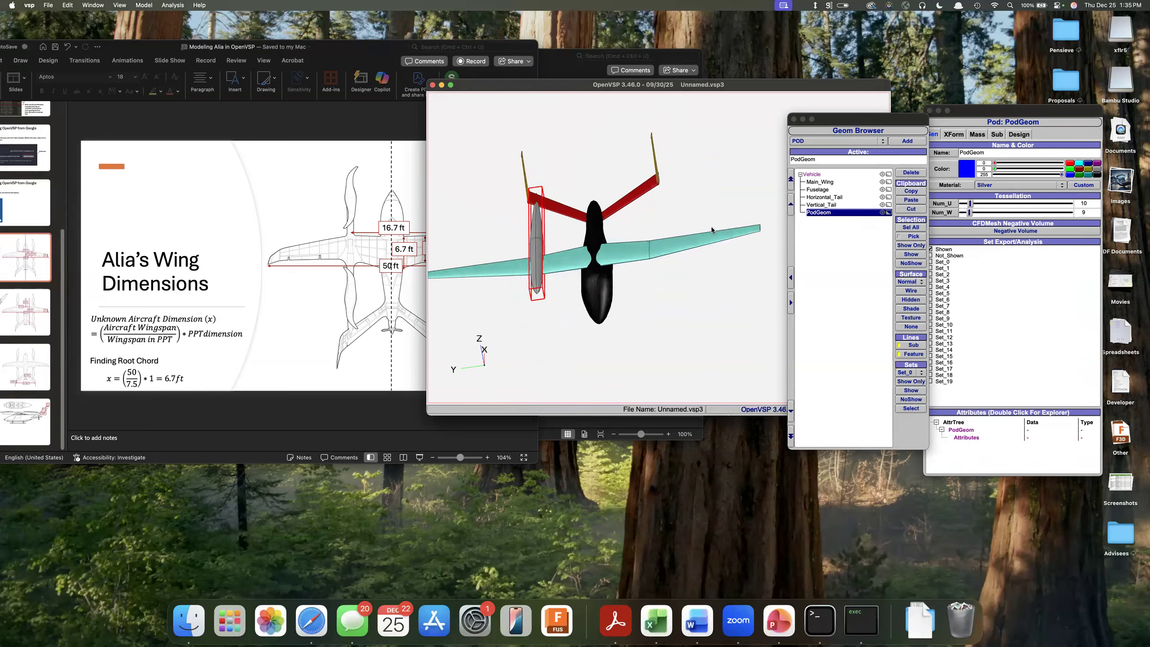
# Rename the pod as Pod_Right and deselect it
pyautogui.click(1086, 141)
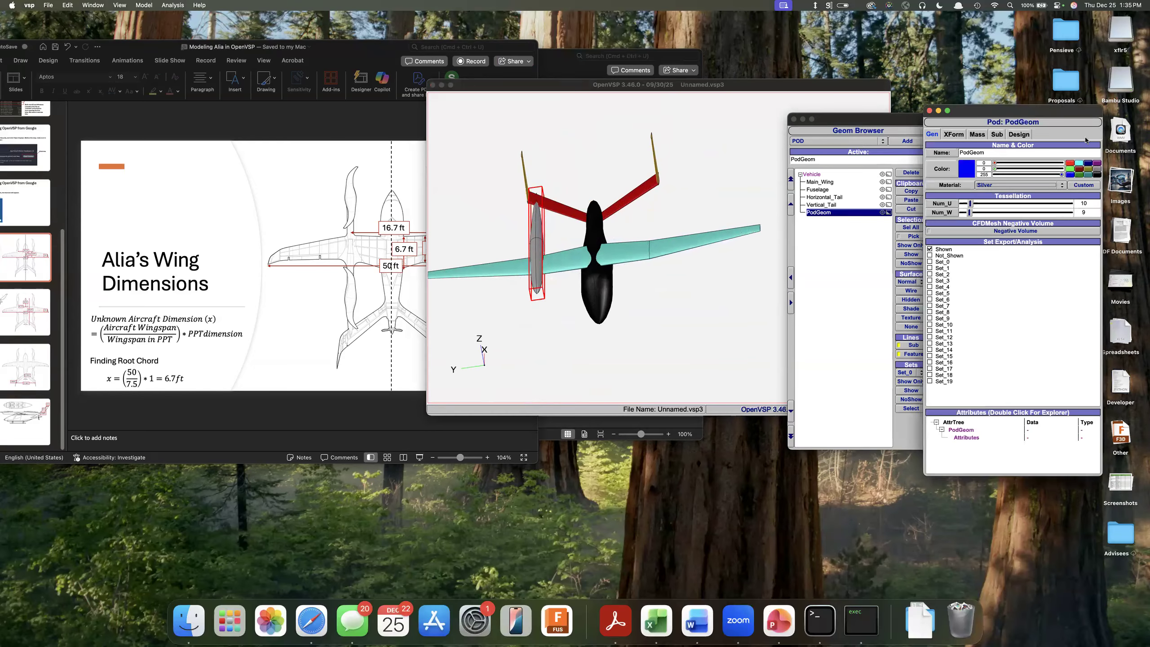
pyautogui.click(953, 134)
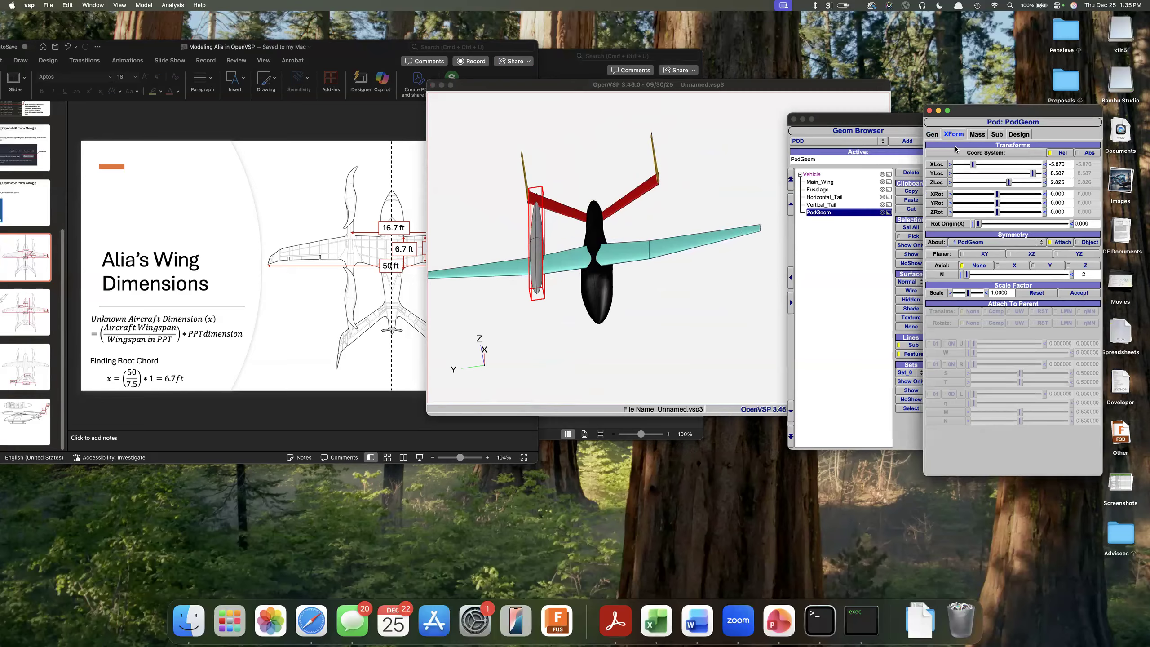
pyautogui.click(931, 134)
pyautogui.moveTo(987, 153); pyautogui.dragTo(948, 154)
pyautogui.write('Pod_Left')
pyautogui.press('BackSpace')
pyautogui.press('BackSpace')
pyautogui.press('BackSpace')
pyautogui.press('BackSpace')
pyautogui.write('Right')
pyautogui.press('Return')
pyautogui.click(856, 205)
pyautogui.click(851, 205)
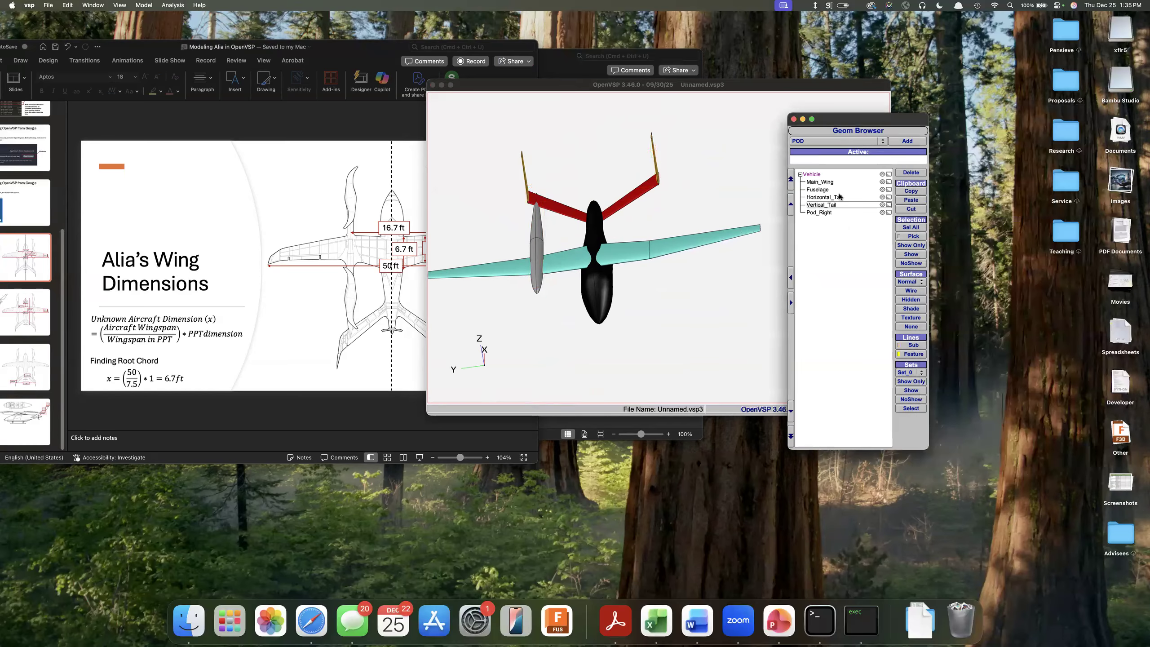
# Duplicate Pod_Right by copying and pasting it, and select the copy
pyautogui.click(848, 143)
pyautogui.click(852, 404)
pyautogui.click(844, 206)
pyautogui.click(840, 213)
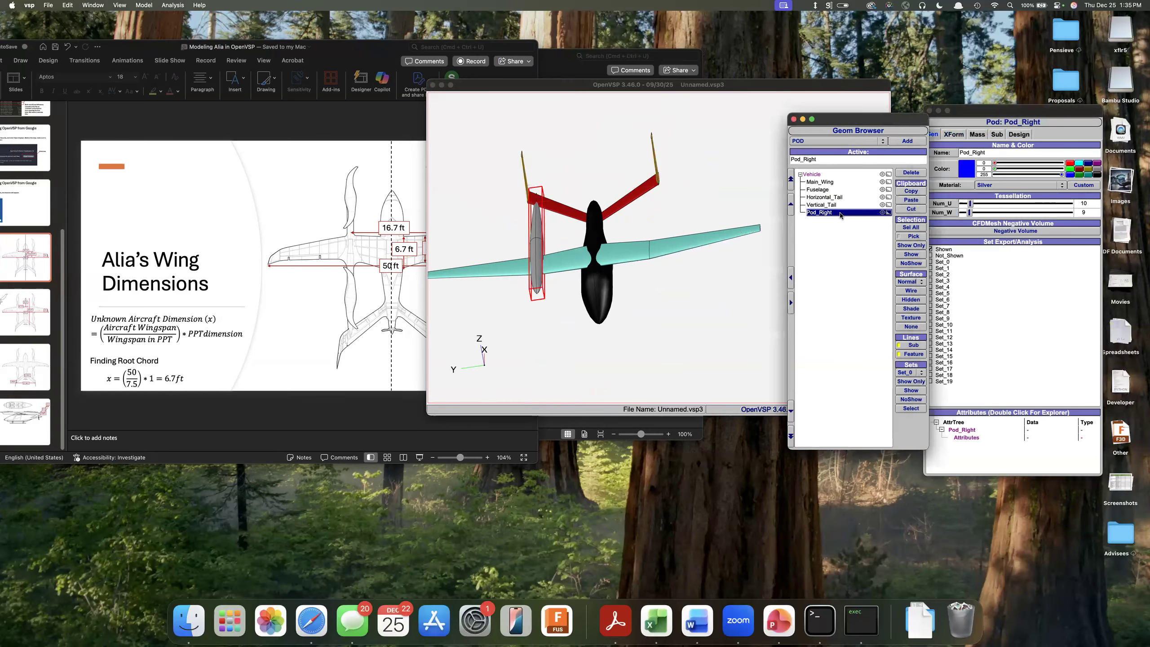
pyautogui.click(908, 202)
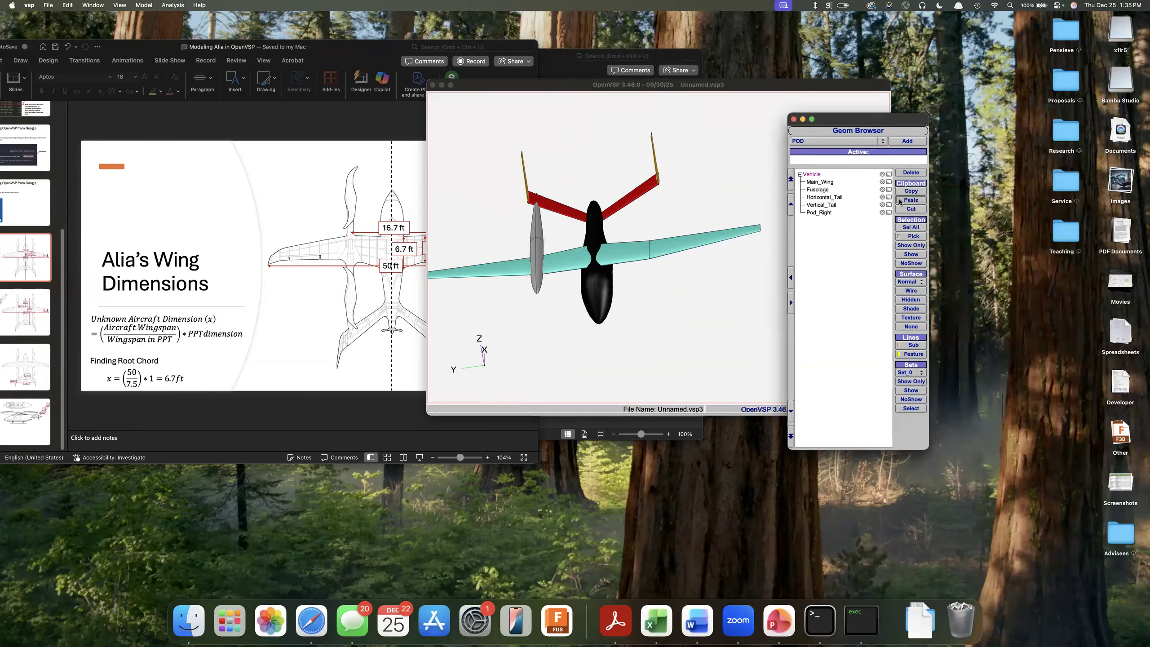
pyautogui.click(851, 221)
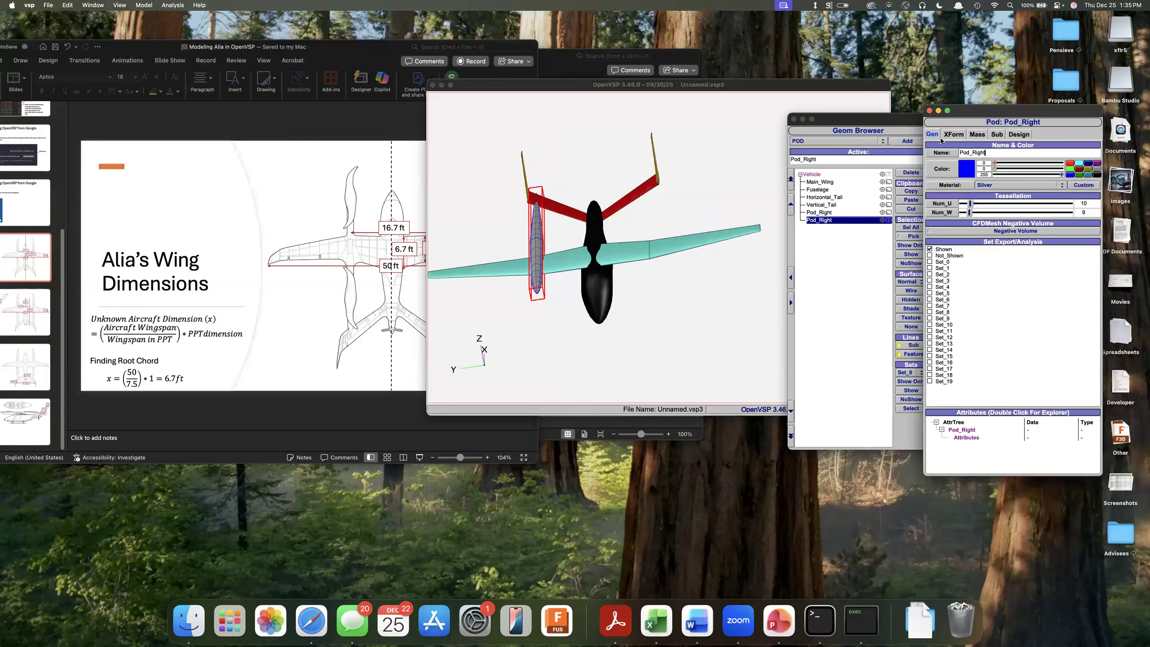
# Rename the copied pod as Pod_Left
pyautogui.press('BackSpace')
pyautogui.press('BackSpace')
pyautogui.write('Le')
pyautogui.press('BackSpace')
pyautogui.press('BackSpace')
pyautogui.press('BackSpace')
# Set Pod_Left's relative Y location to -8.587 and display the pod shaded, leaving it deselected
pyautogui.click(954, 134)
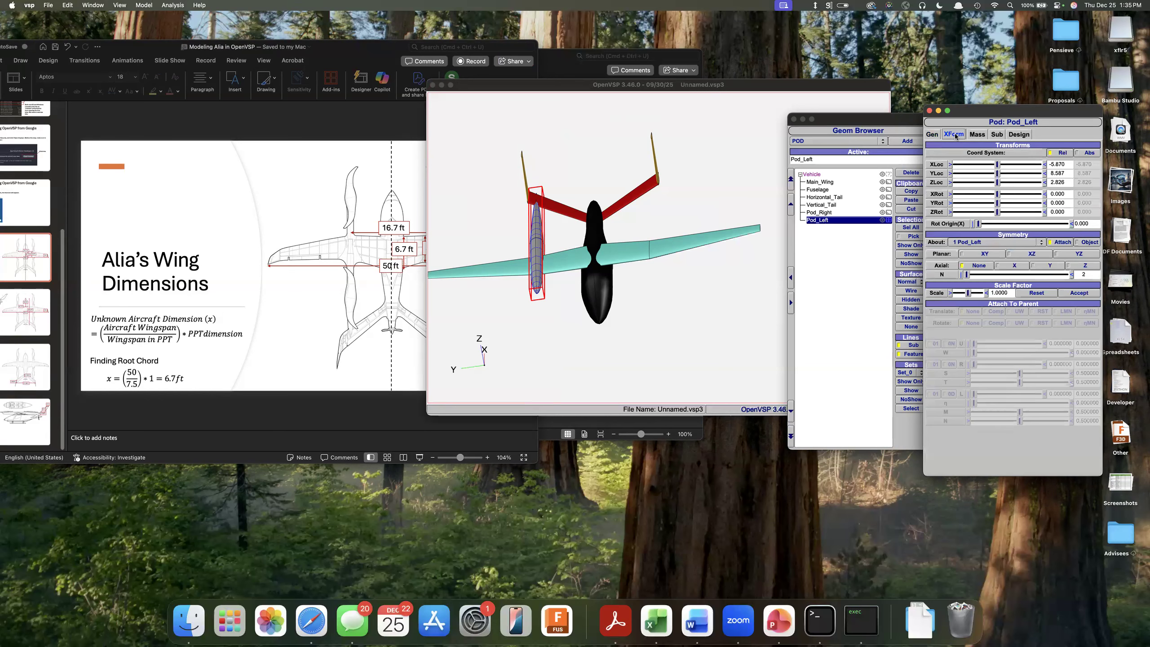
pyautogui.click(1049, 173)
pyautogui.write('-')
pyautogui.press('Return')
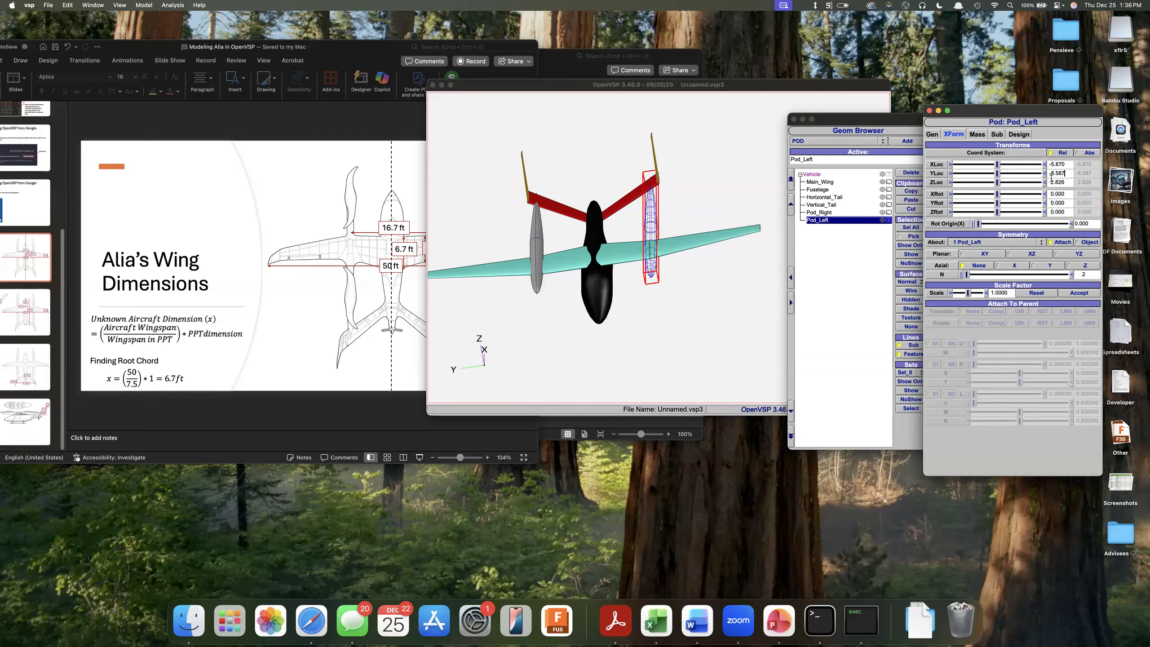
pyautogui.click(933, 134)
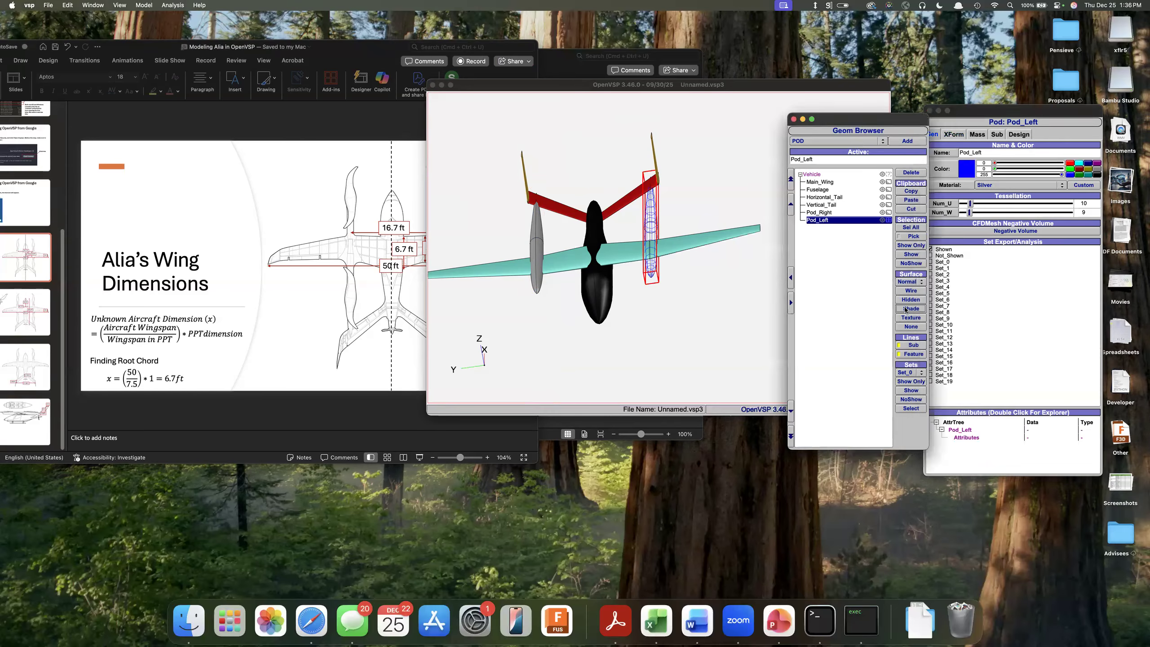
pyautogui.click(857, 303)
# Examine the assembled aircraft from several angles, with a close look at the fuselage, Pod_Left and the main wing's tip
pyautogui.moveTo(721, 284); pyautogui.dragTo(544, 331)
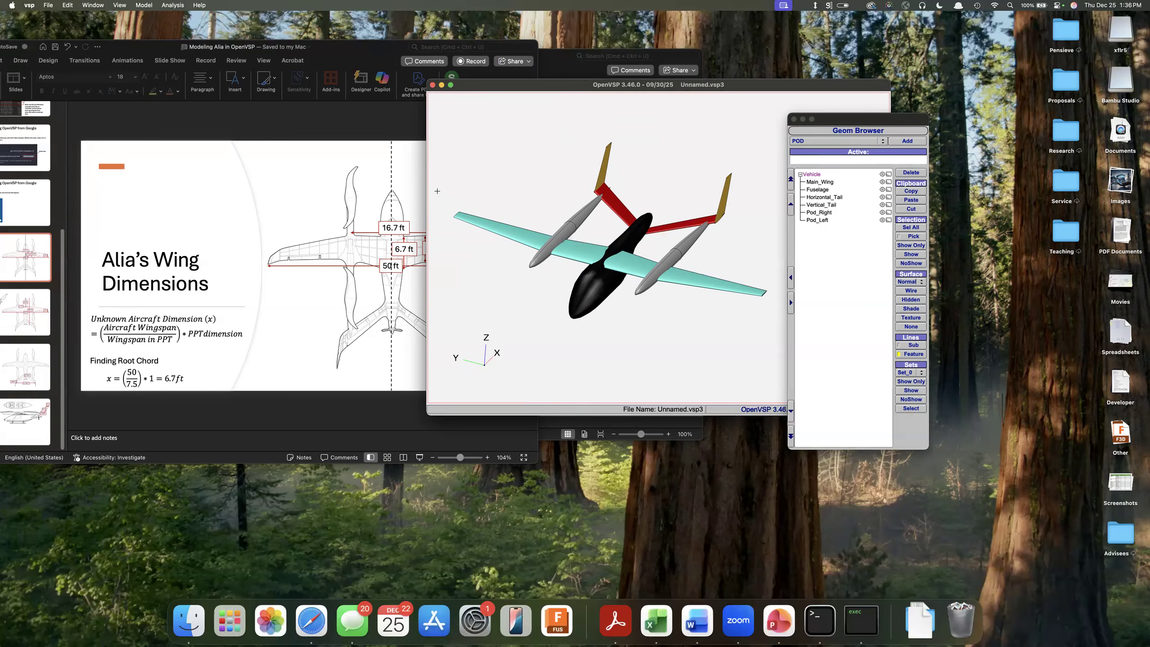
pyautogui.scroll(-2, 585, 252)
pyautogui.moveTo(583, 346); pyautogui.dragTo(544, 353)
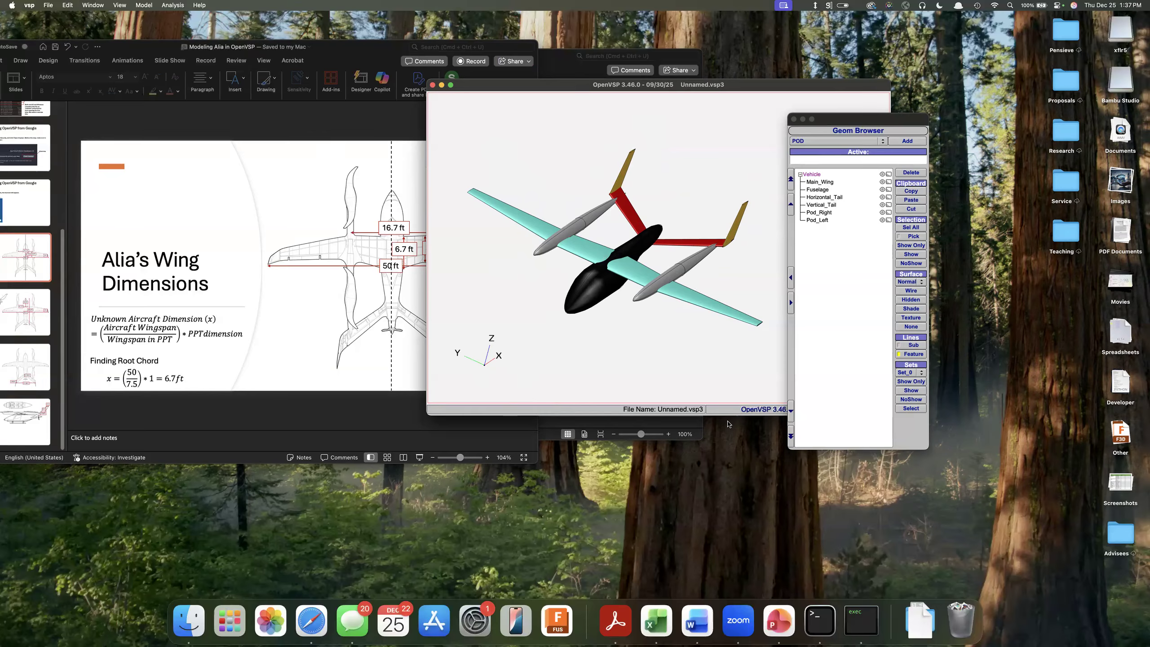
pyautogui.moveTo(718, 309); pyautogui.dragTo(759, 337)
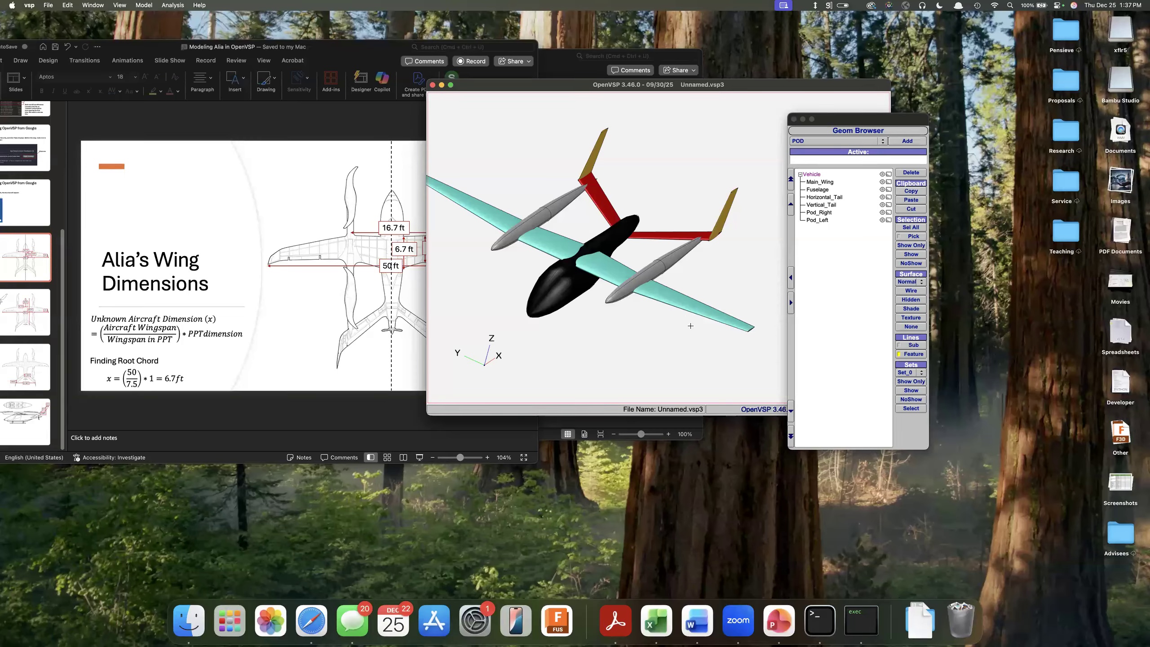
pyautogui.scroll(3, 691, 326)
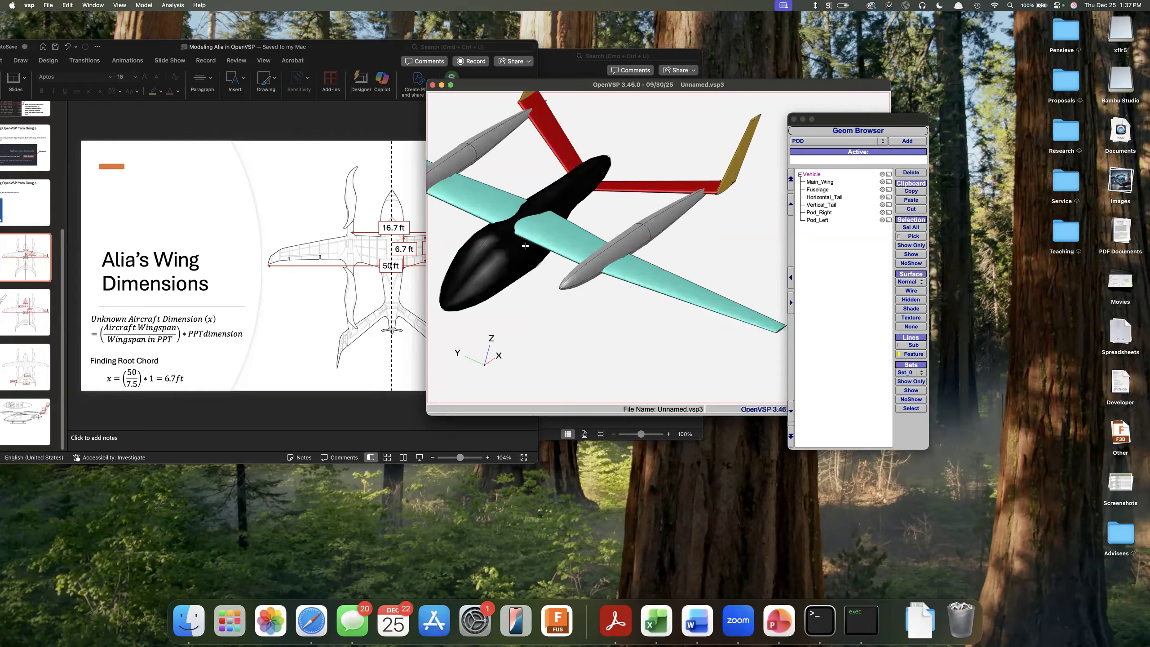
pyautogui.scroll(2, 566, 237)
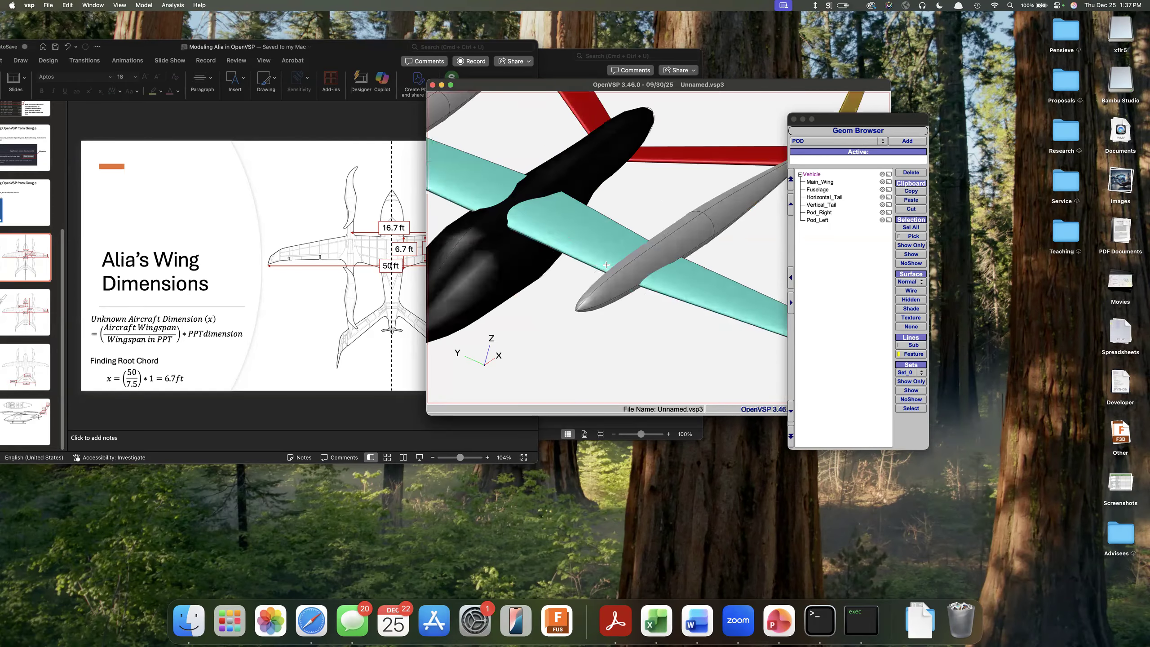
pyautogui.scroll(-3, 606, 264)
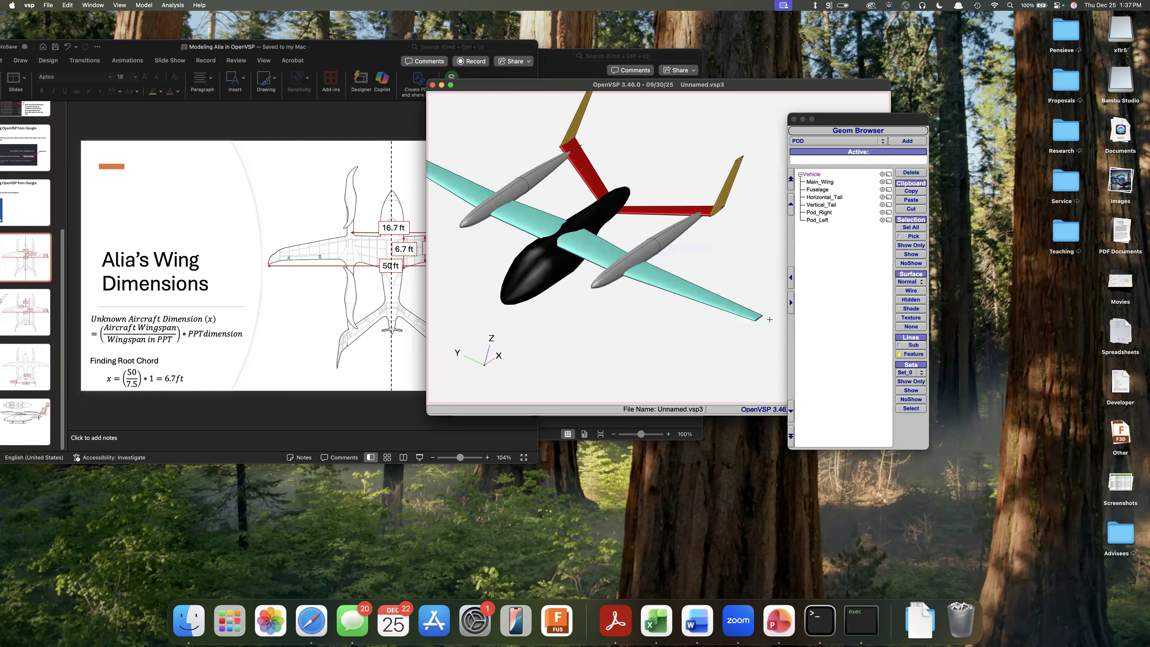
pyautogui.scroll(5, 767, 319)
pyautogui.scroll(3, 766, 320)
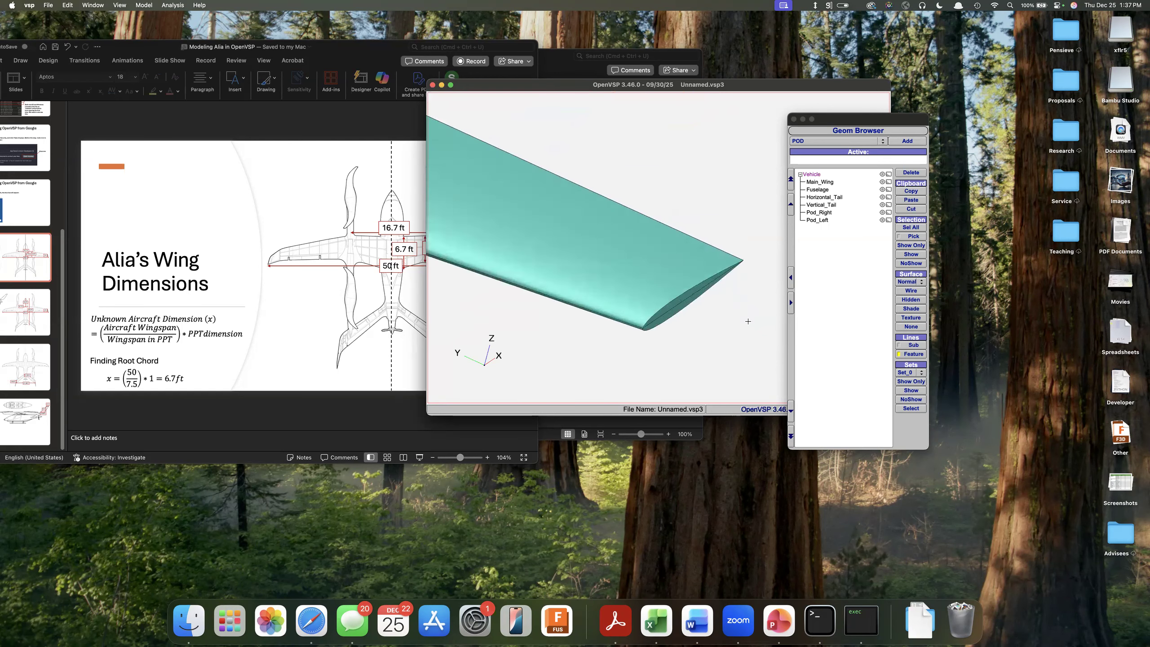
pyautogui.scroll(2, 747, 321)
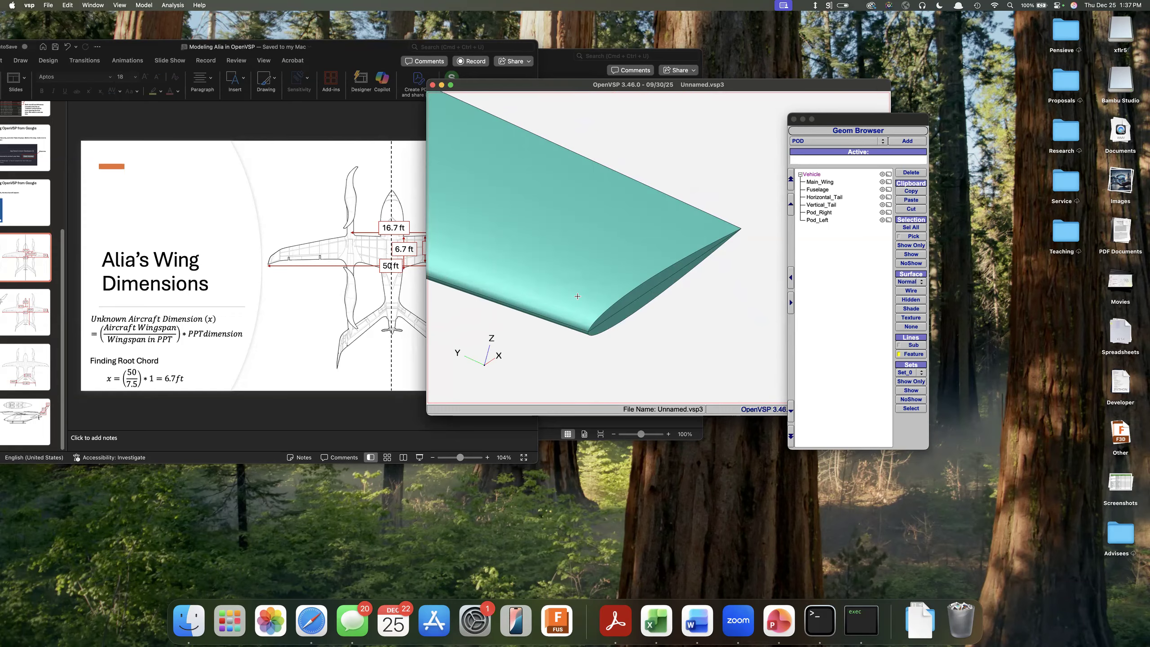
pyautogui.scroll(-8, 677, 247)
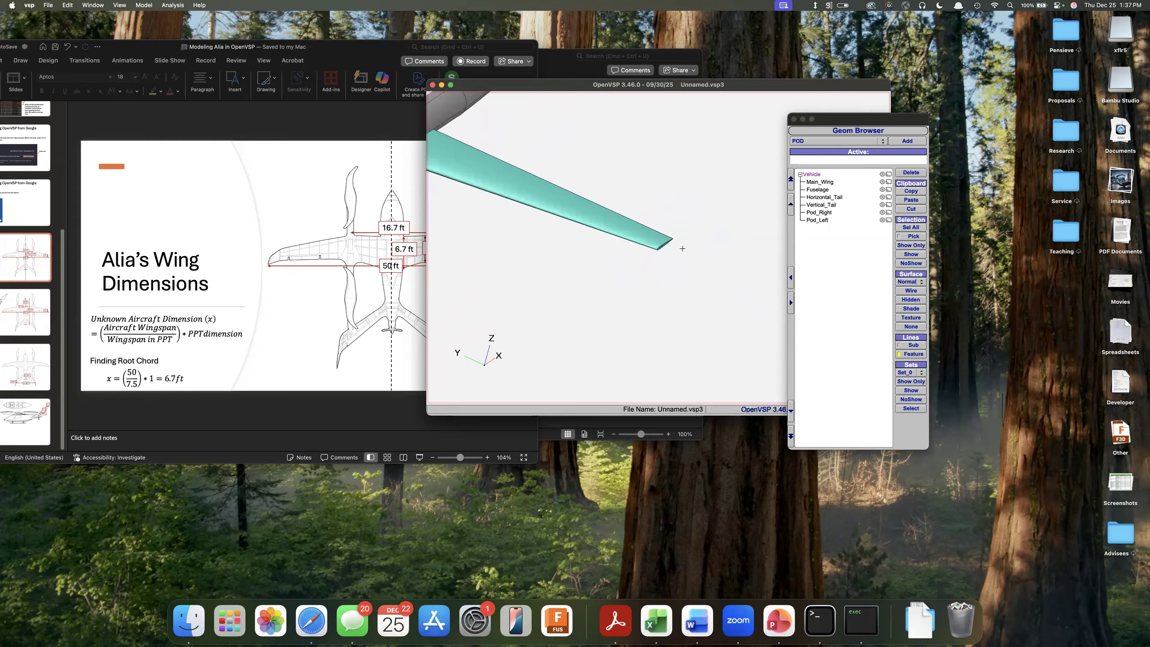
pyautogui.scroll(3, 457, 155)
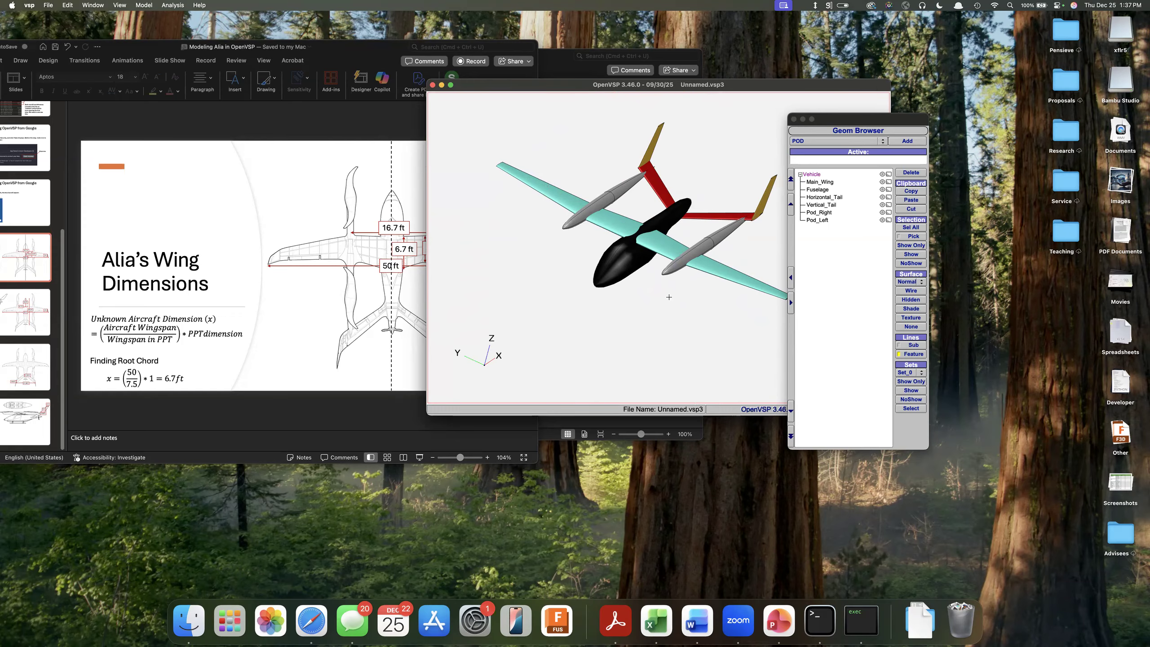
# Review the airfoil settings of Main_Wing's section 0 and the aircraft's overall shape, then deselect the wing
pyautogui.click(841, 182)
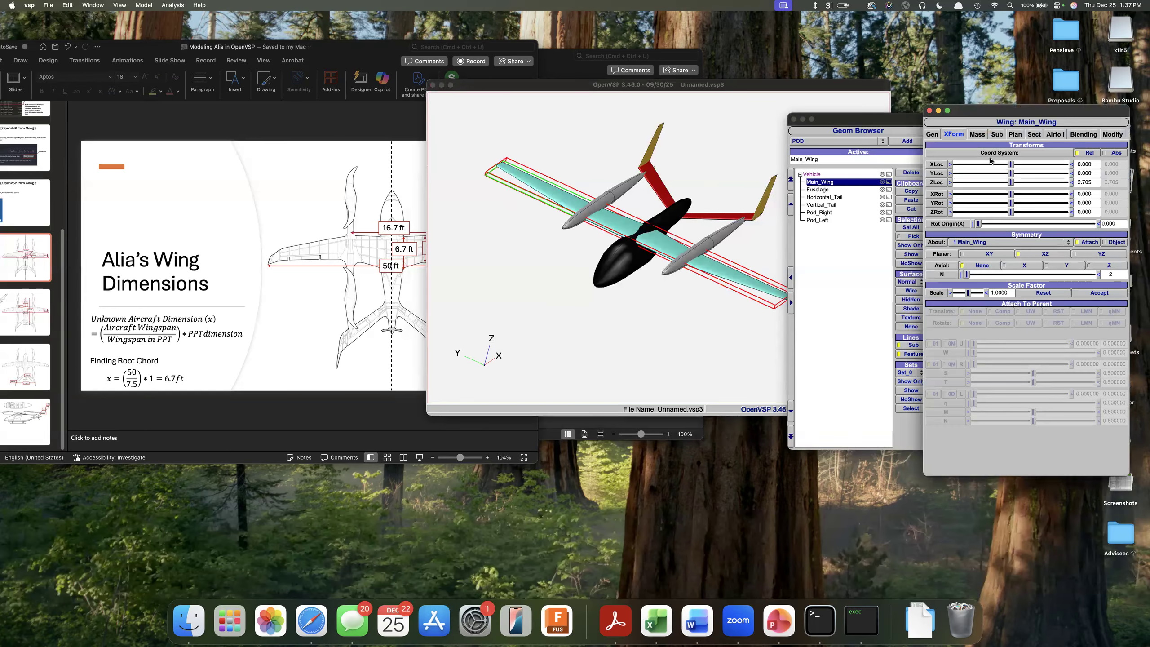
pyautogui.click(1058, 136)
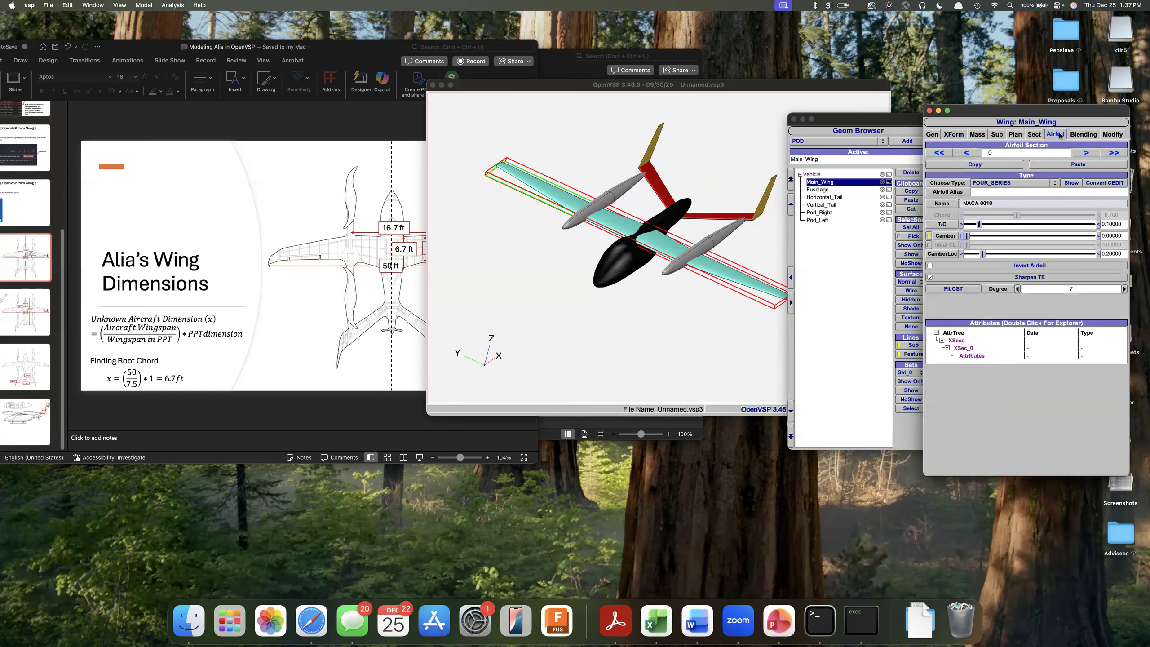
pyautogui.moveTo(994, 205); pyautogui.dragTo(963, 204)
pyautogui.click(674, 312)
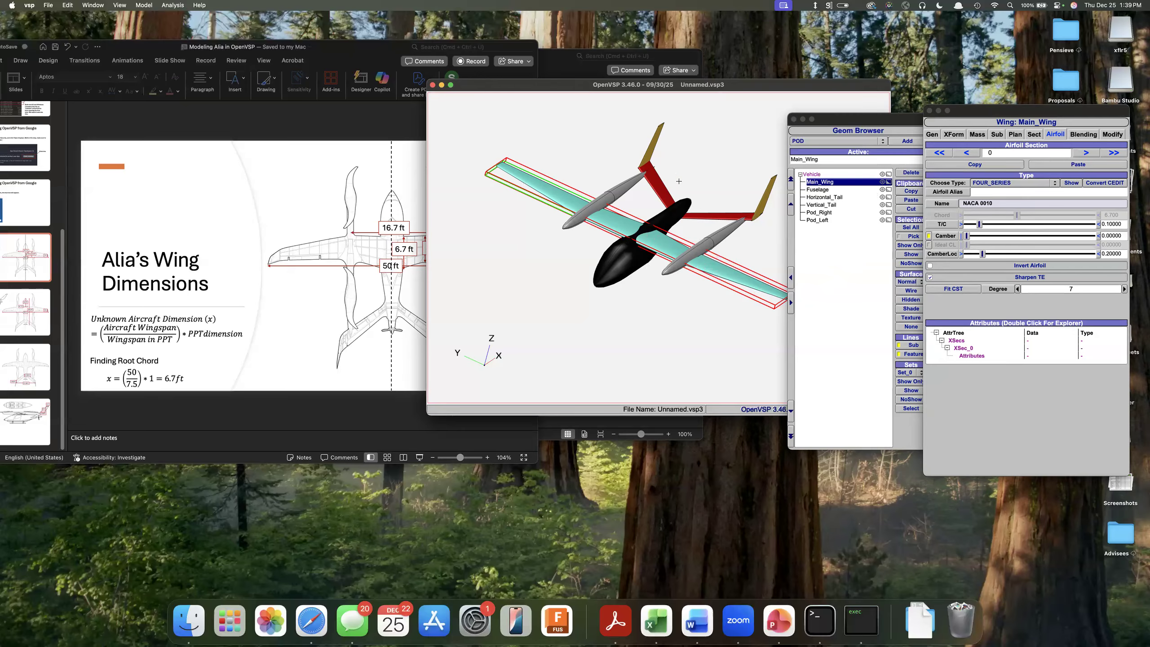
pyautogui.moveTo(679, 360); pyautogui.dragTo(841, 307)
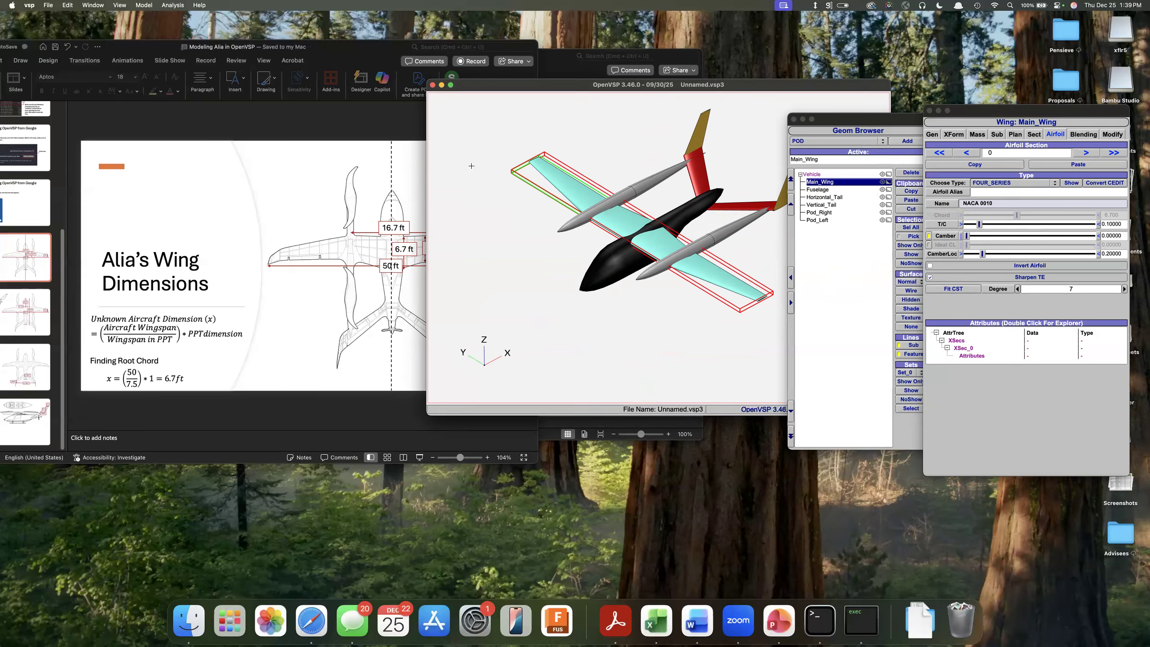
pyautogui.moveTo(525, 323); pyautogui.dragTo(754, 268)
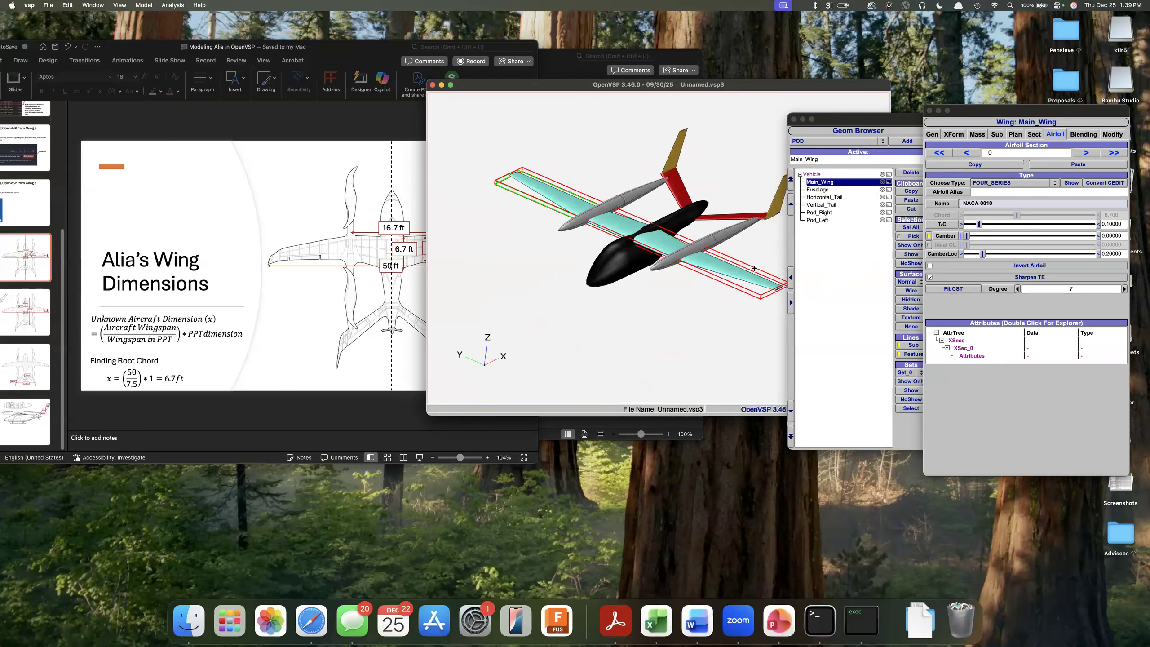
pyautogui.click(830, 283)
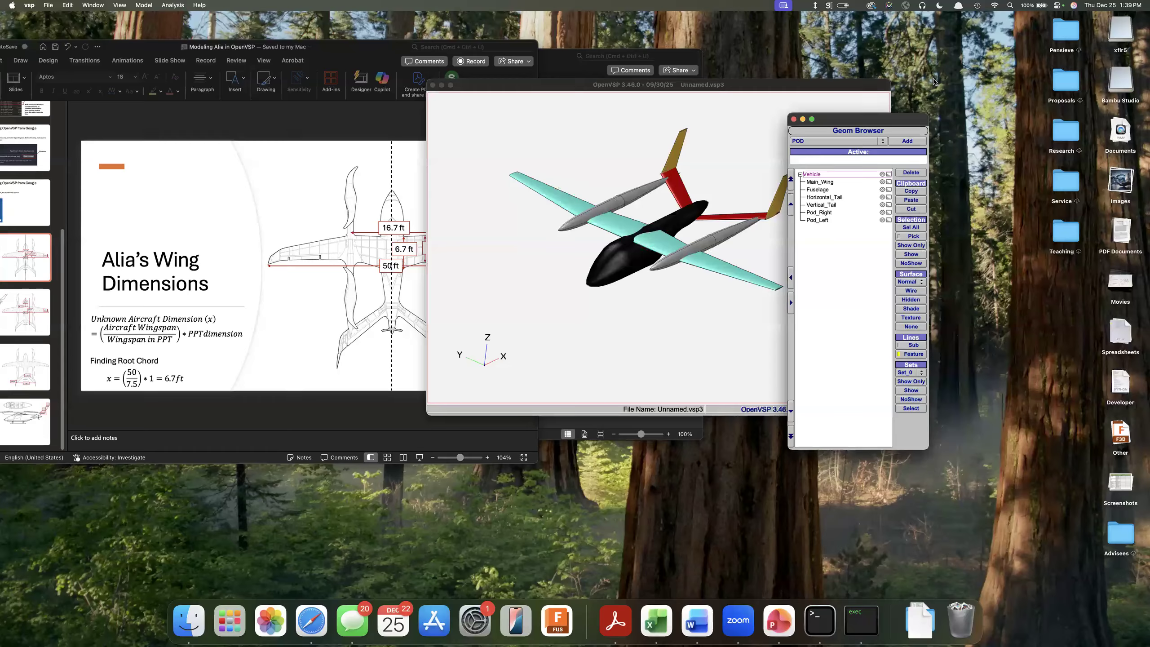